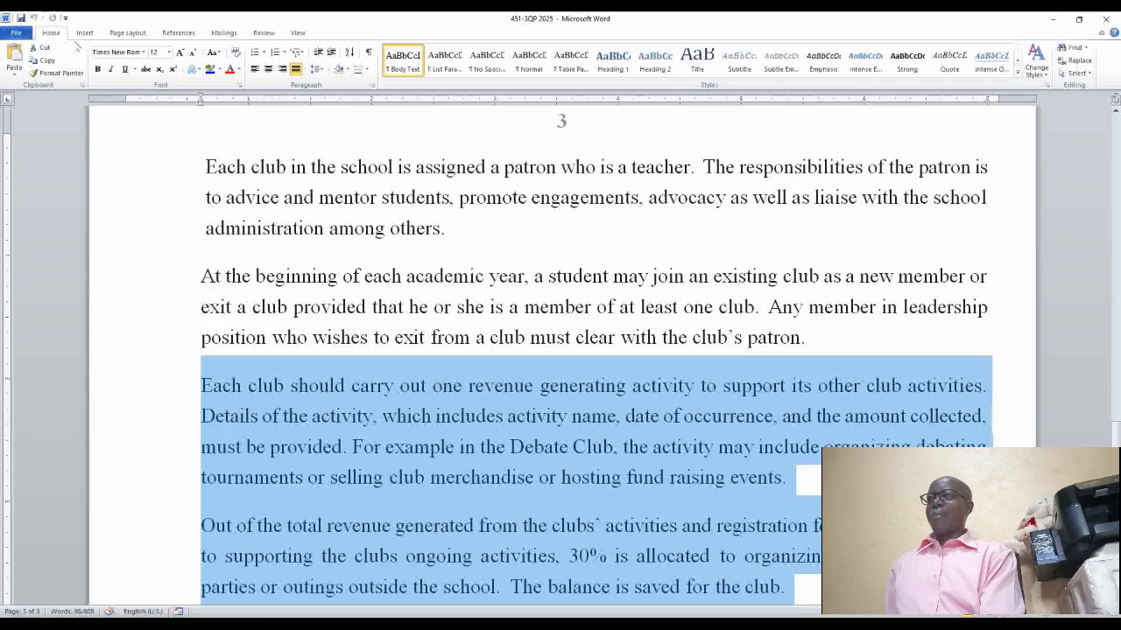
Step: Make the two selected paragraphs on revenue generating activities and revenue allocation bold and red
{"action": "left_click", "coordinate": [97, 69]}
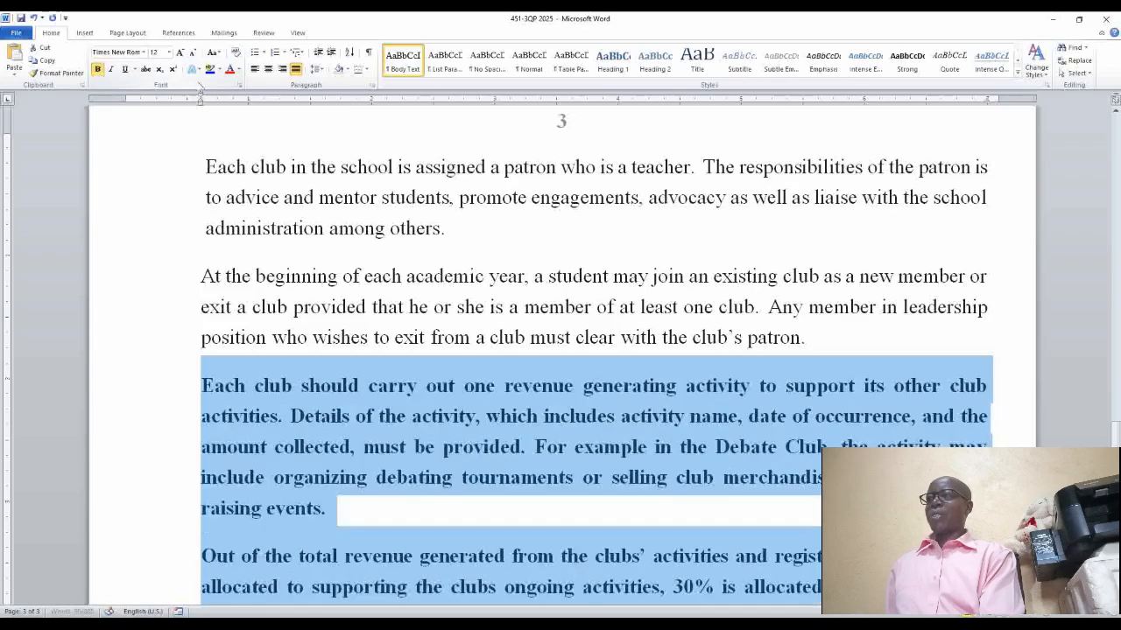
{"action": "left_click", "coordinate": [230, 69]}
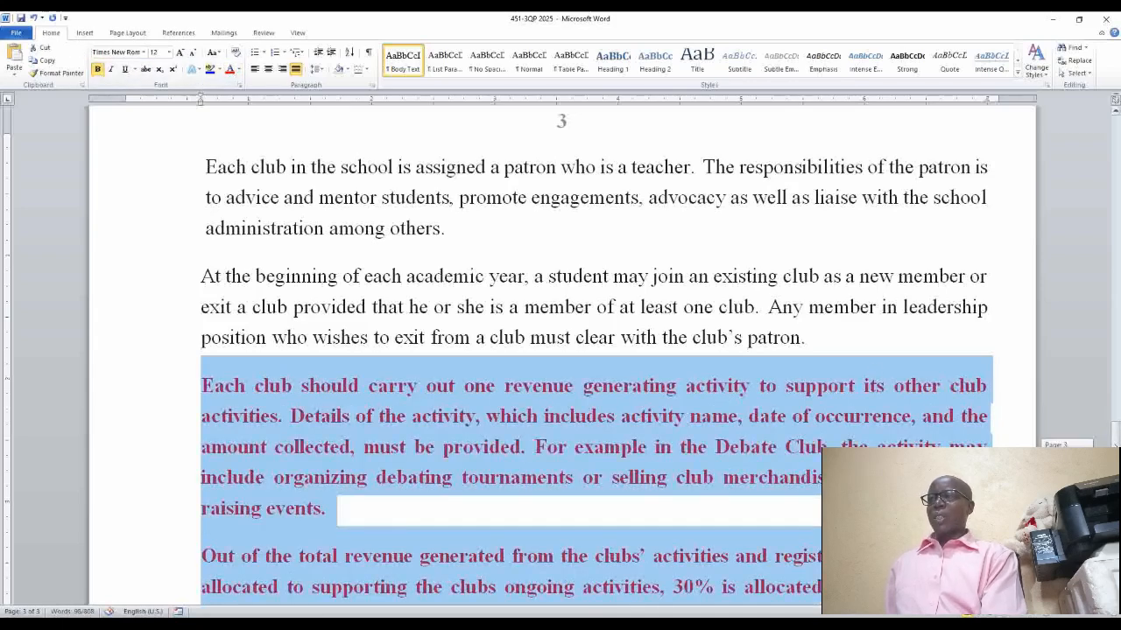
{"action": "scroll", "coordinate": [653, 420], "scroll_direction": "down", "scroll_amount": 2}
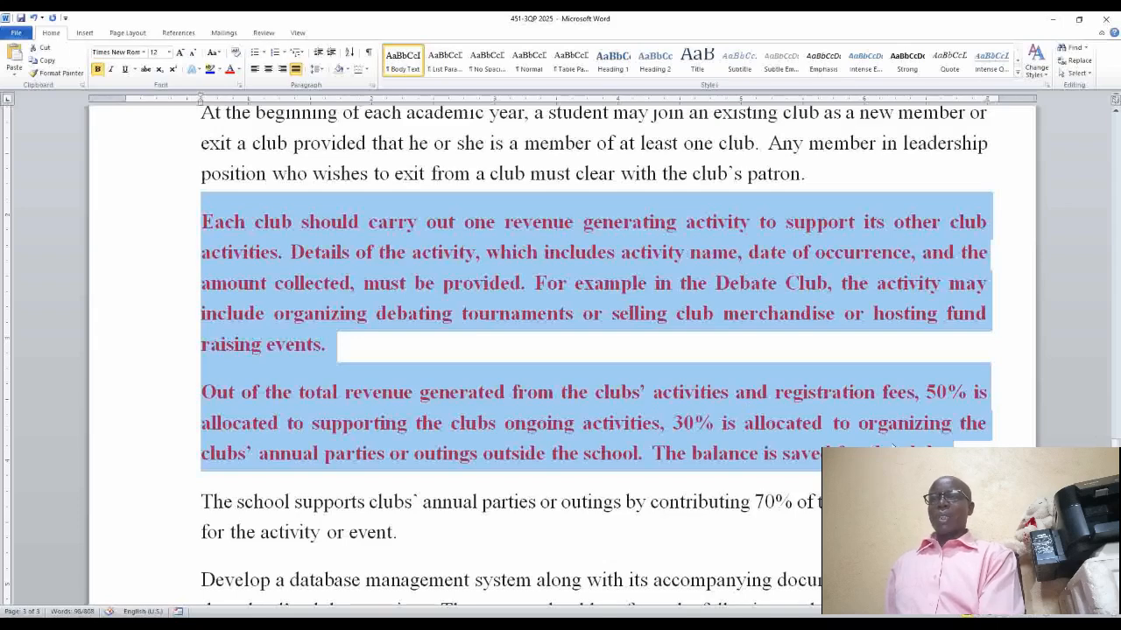
{"action": "left_click", "coordinate": [943, 448]}
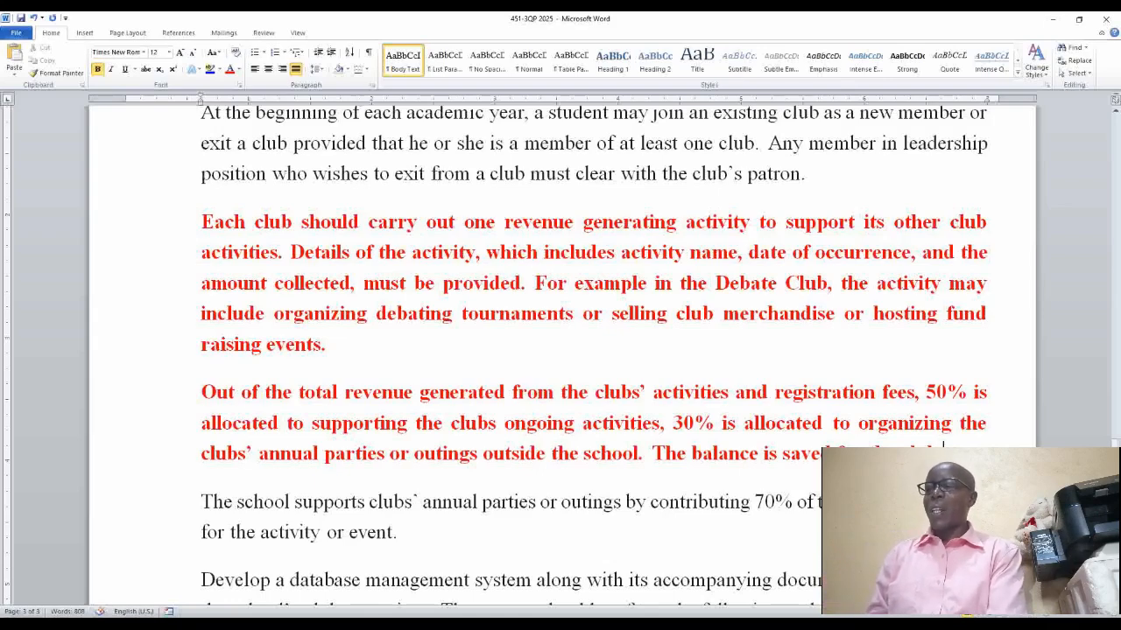
Step: Switch to the Victory School club membership database in Access and start a new table in Design view
{"action": "left_click", "coordinate": [472, 625]}
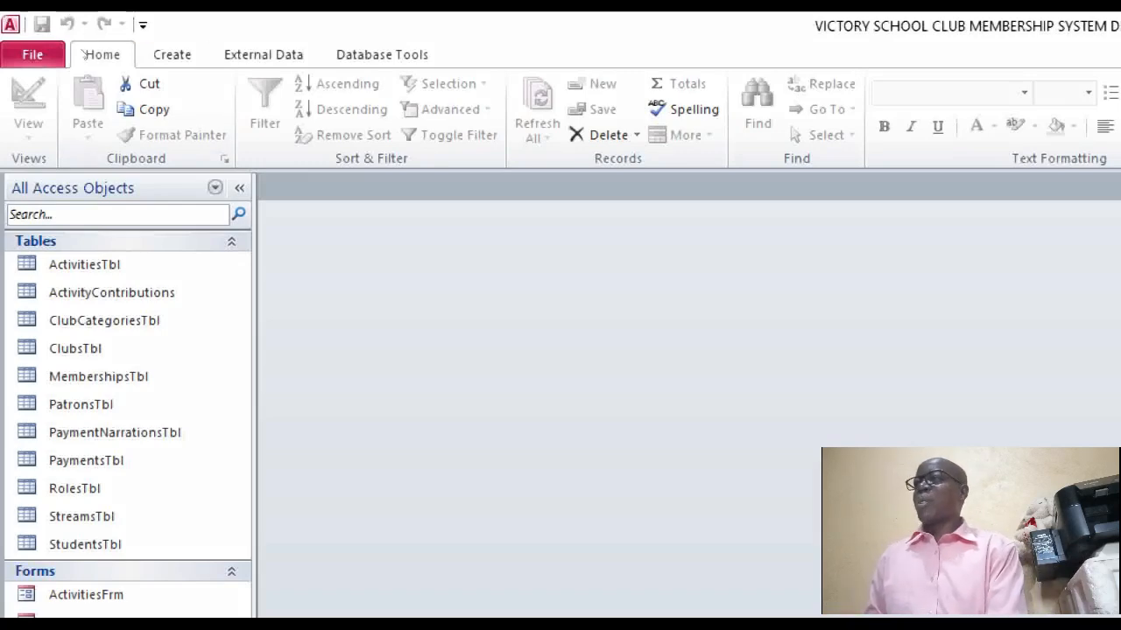
{"action": "left_click", "coordinate": [172, 55]}
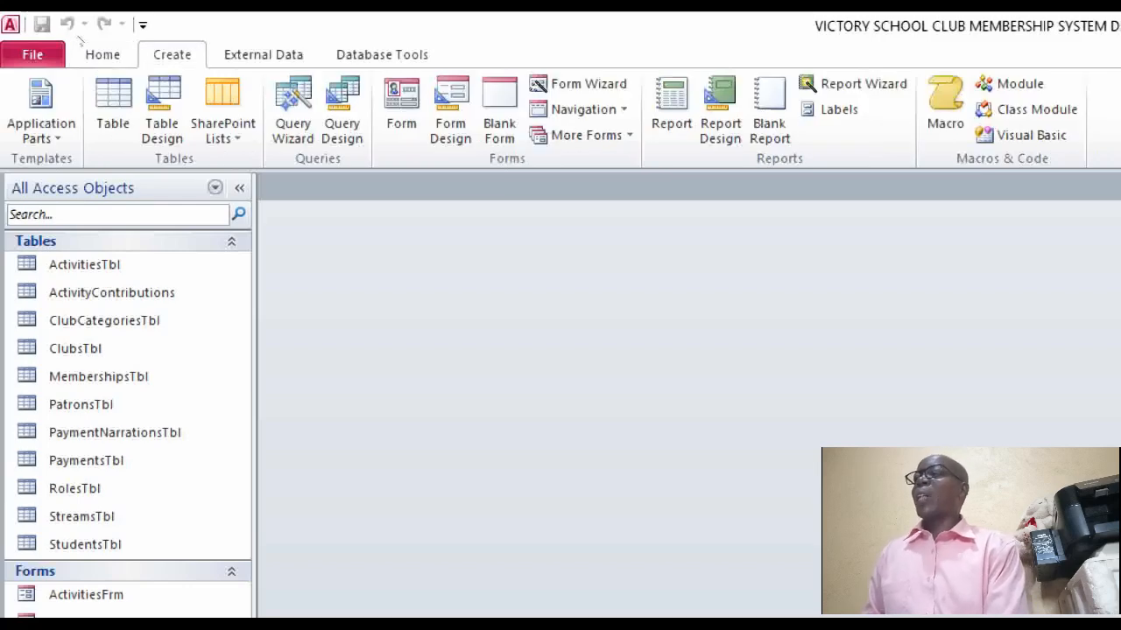
{"action": "left_click", "coordinate": [181, 139]}
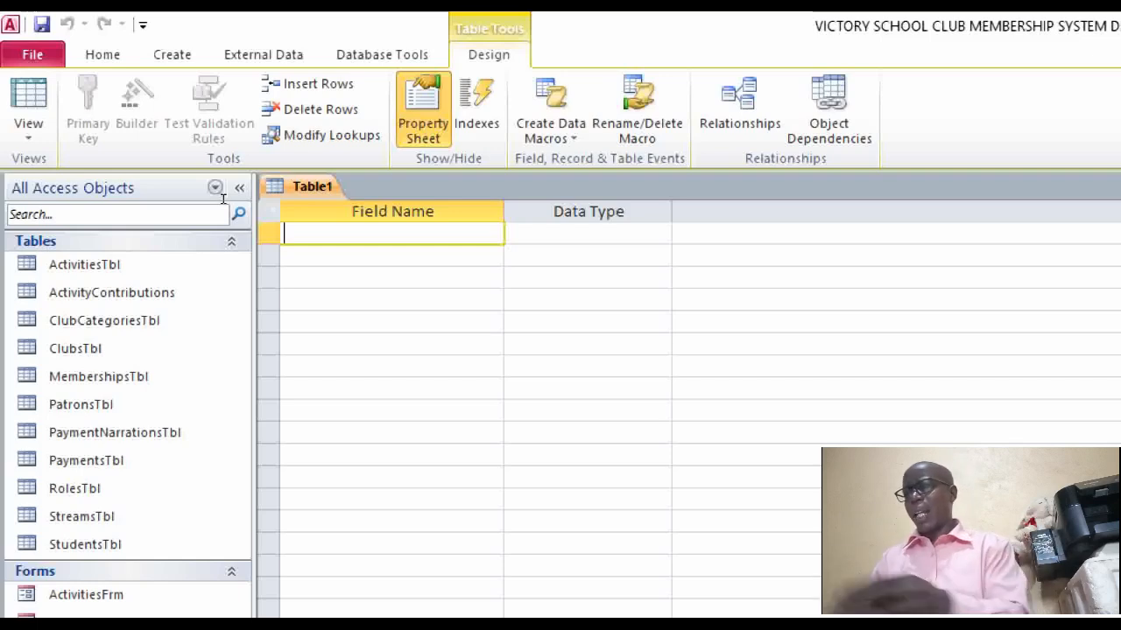
Step: Add a field named RevenueID with the AutoNumber data type to the new table
{"action": "type", "text": "Reve"}
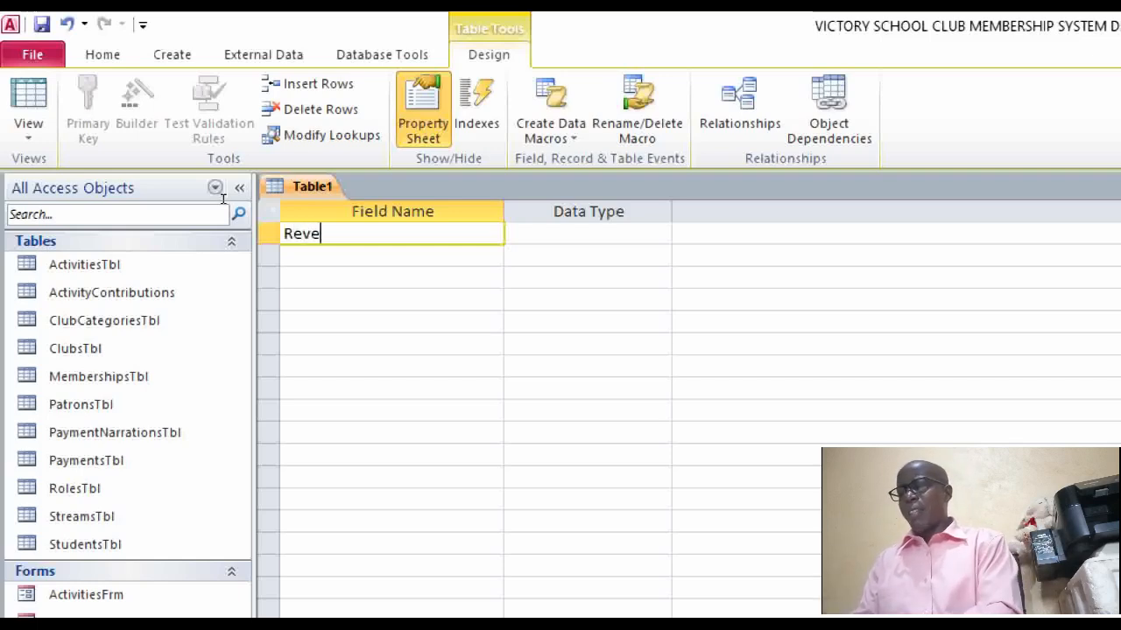
{"action": "type", "text": "nue"}
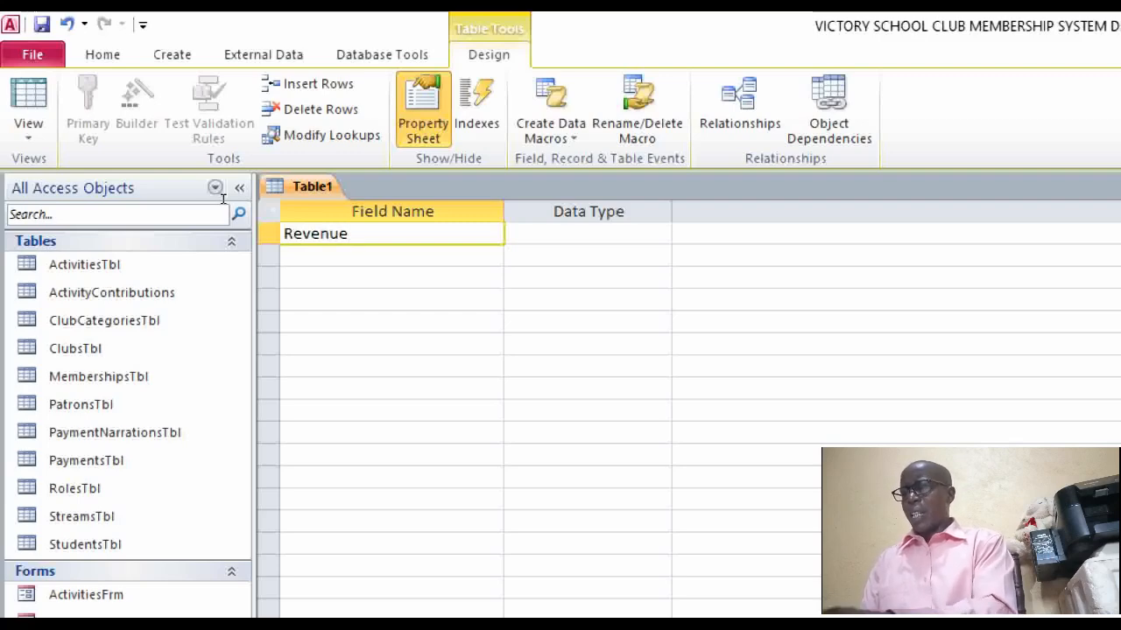
{"action": "type", "text": "ID"}
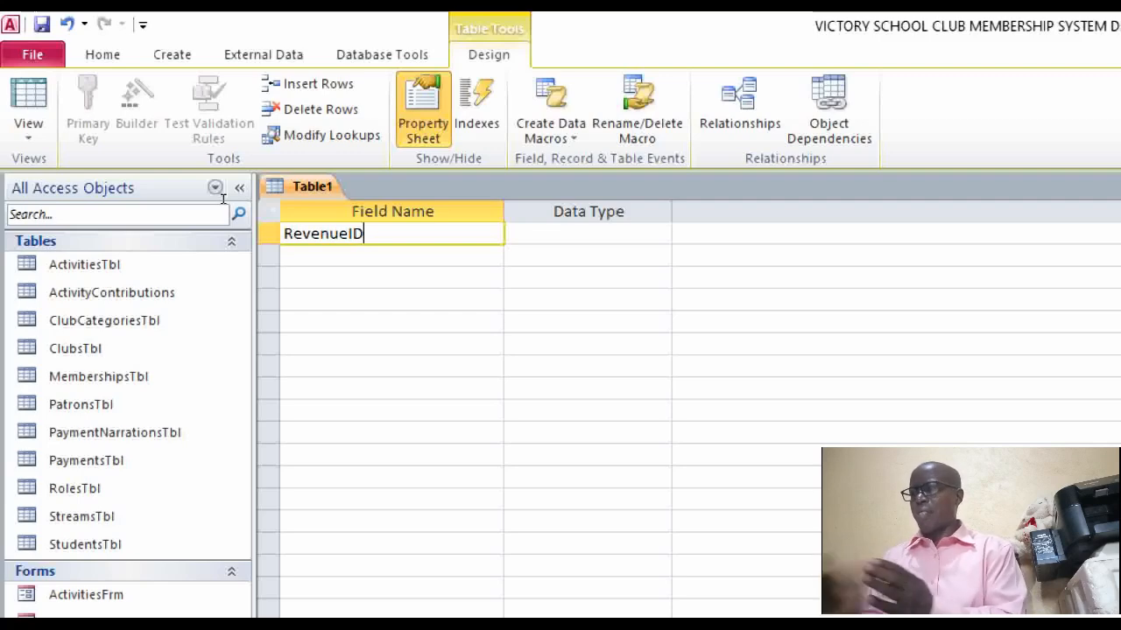
{"action": "key", "text": "Tab"}
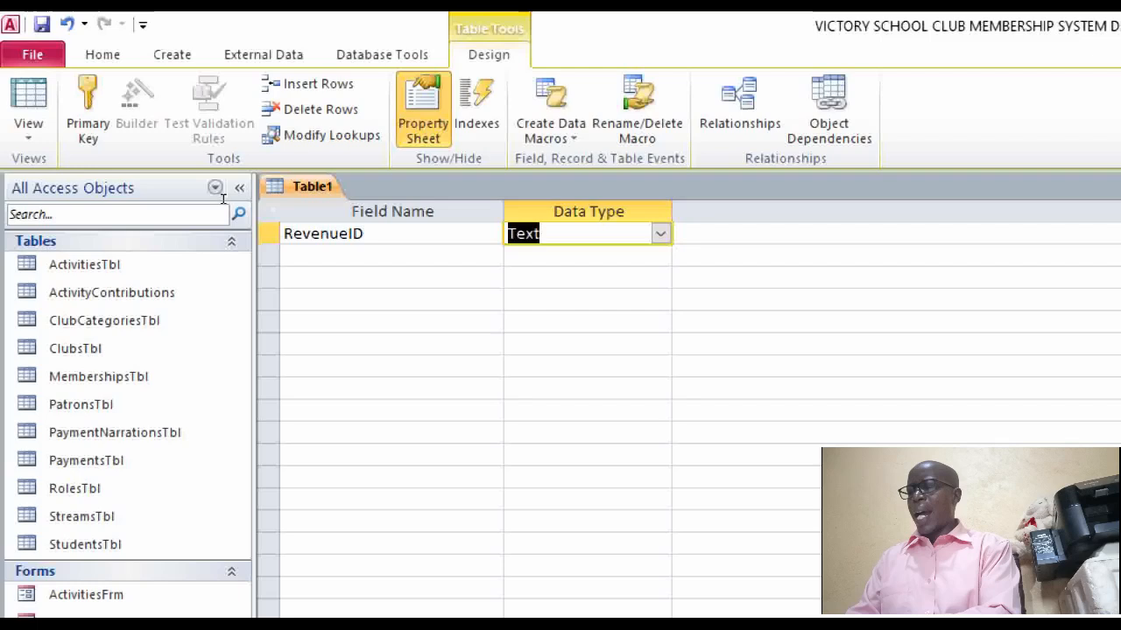
{"action": "type", "text": "autoNumber"}
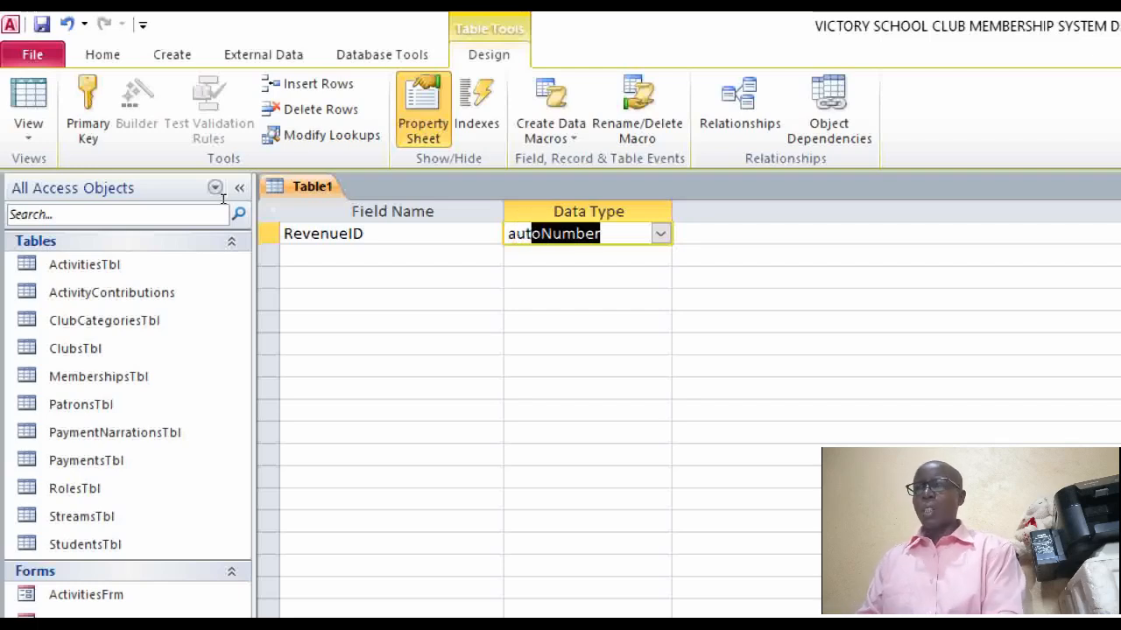
{"action": "key", "text": "Down"}
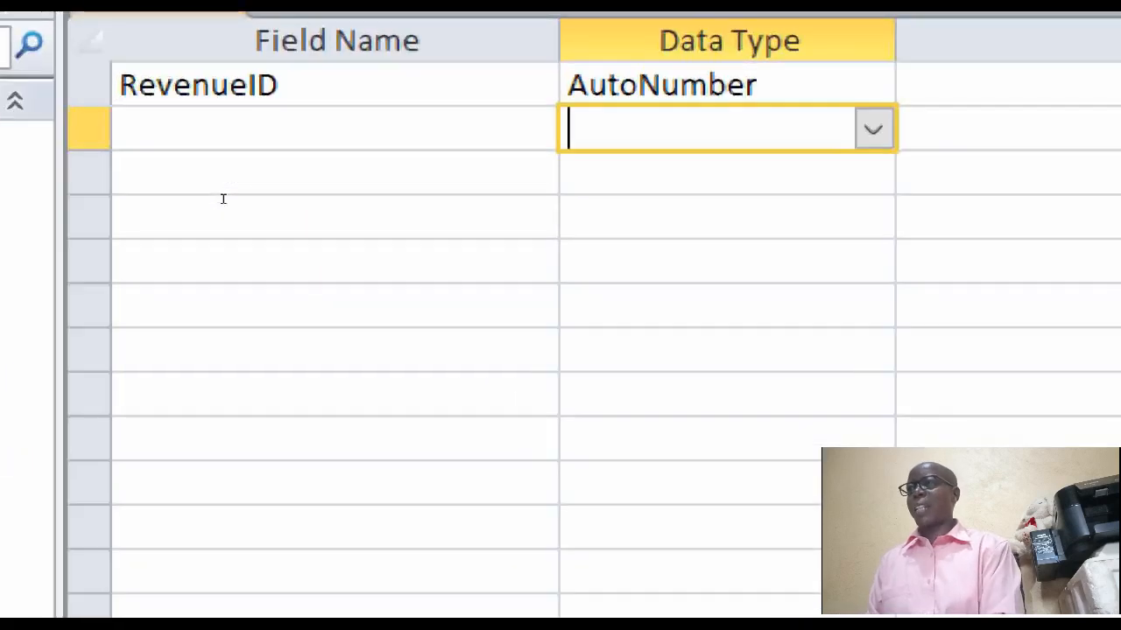
Step: Set the RevenueID field as the table's primary key
{"action": "left_click", "coordinate": [157, 121]}
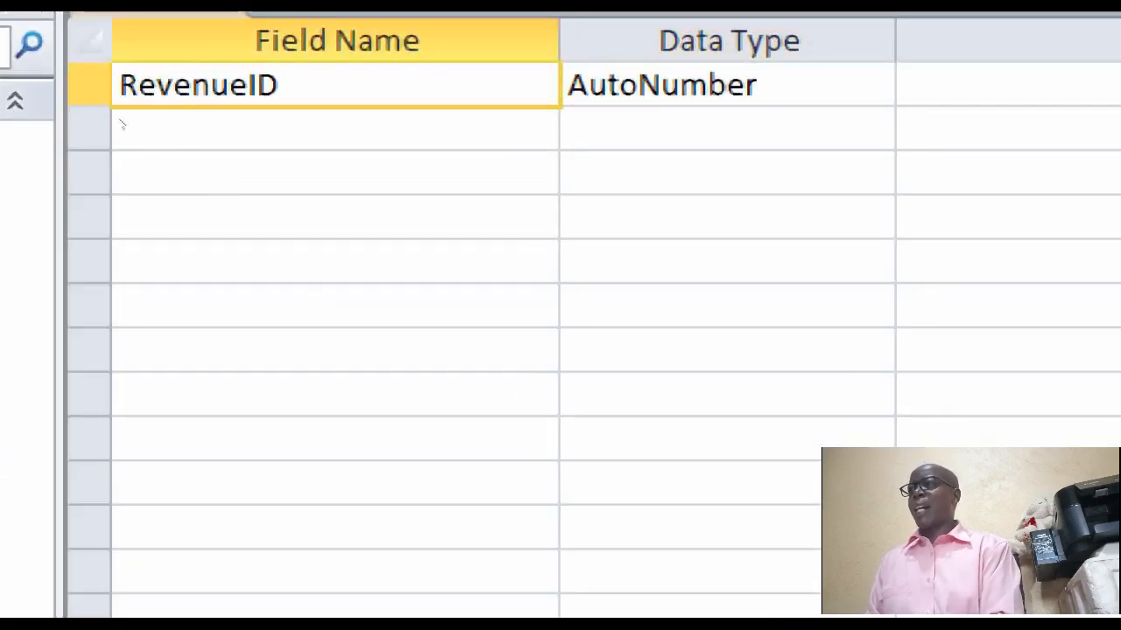
{"action": "right_click", "coordinate": [123, 125]}
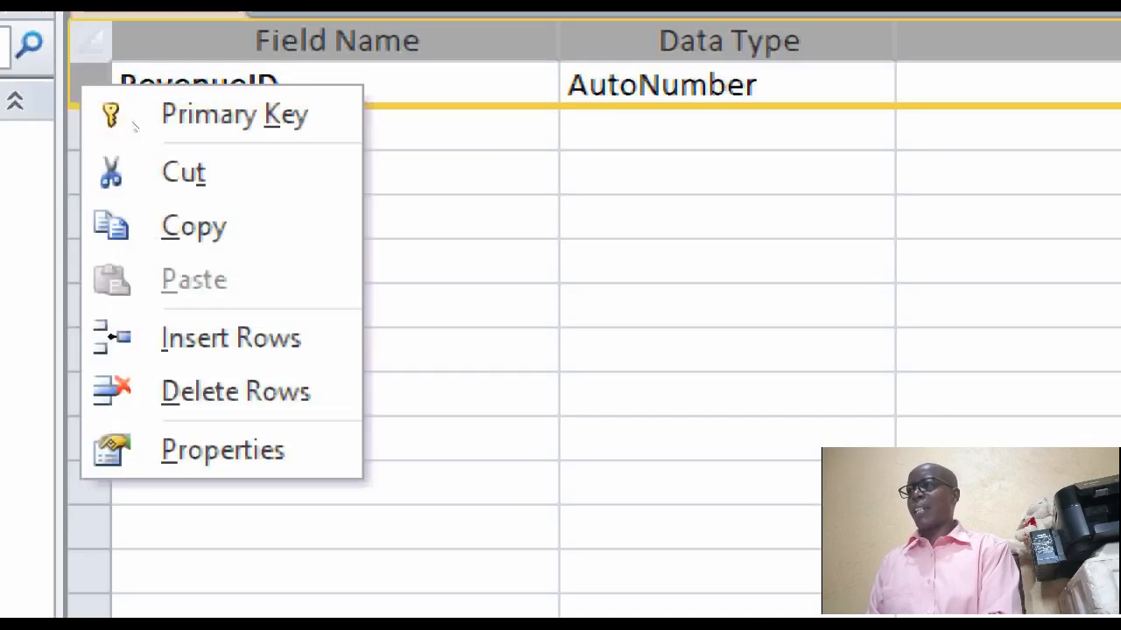
{"action": "left_click", "coordinate": [150, 132]}
Step: Add a second field named RevenueActivity with the Text data type
{"action": "left_click", "coordinate": [149, 132]}
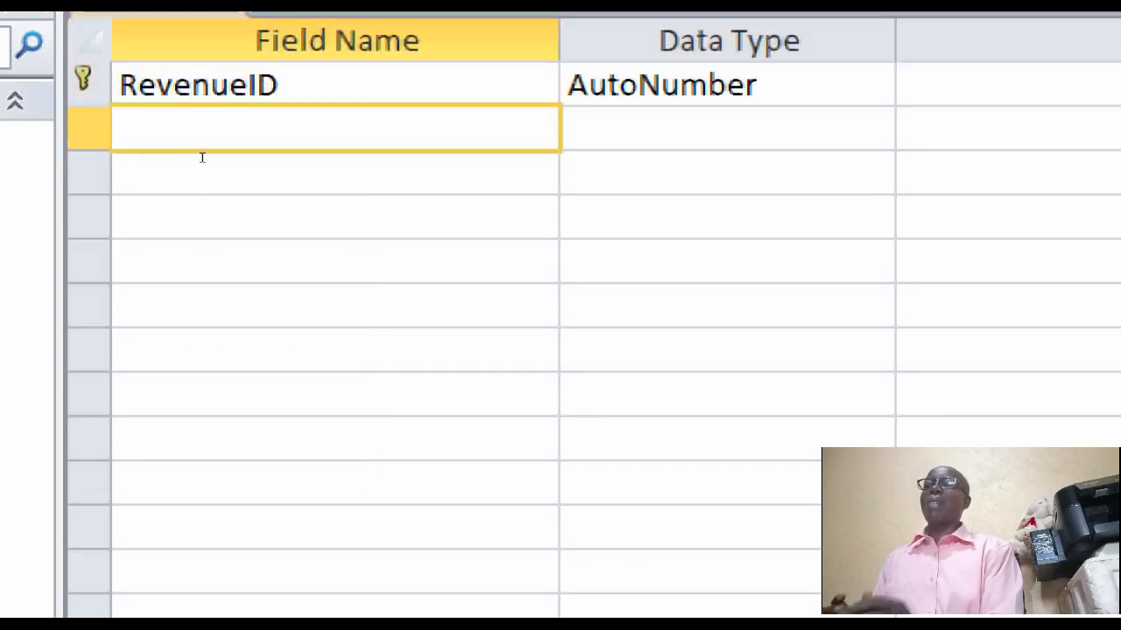
{"action": "type", "text": "Re"}
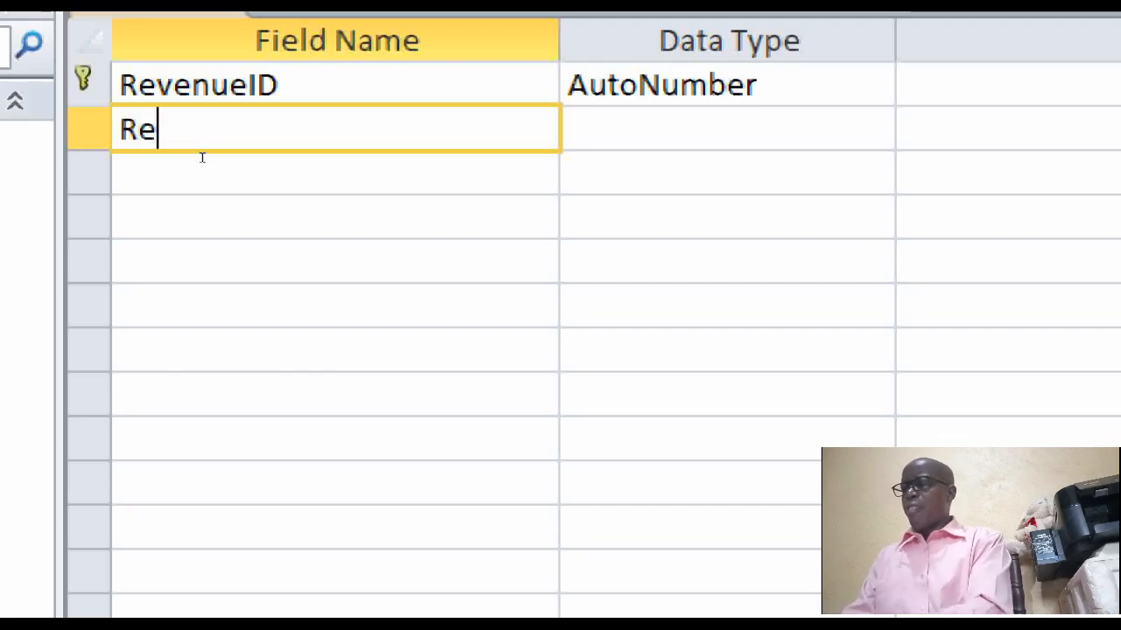
{"action": "type", "text": "venue"}
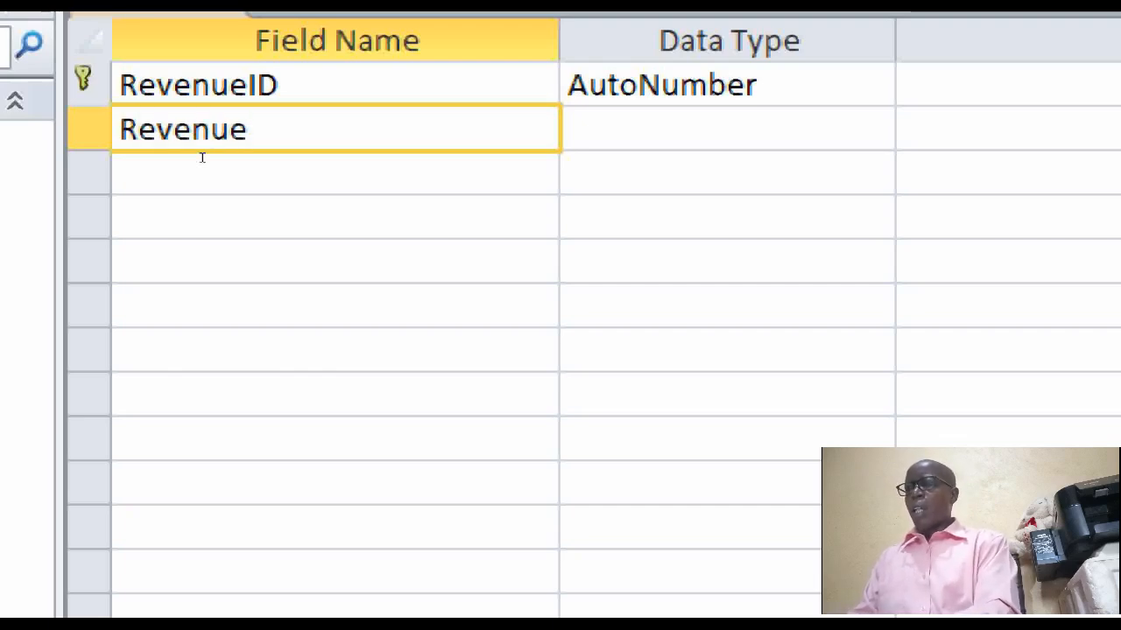
{"action": "key", "text": "BackSpace"}
{"action": "type", "text": "e"}
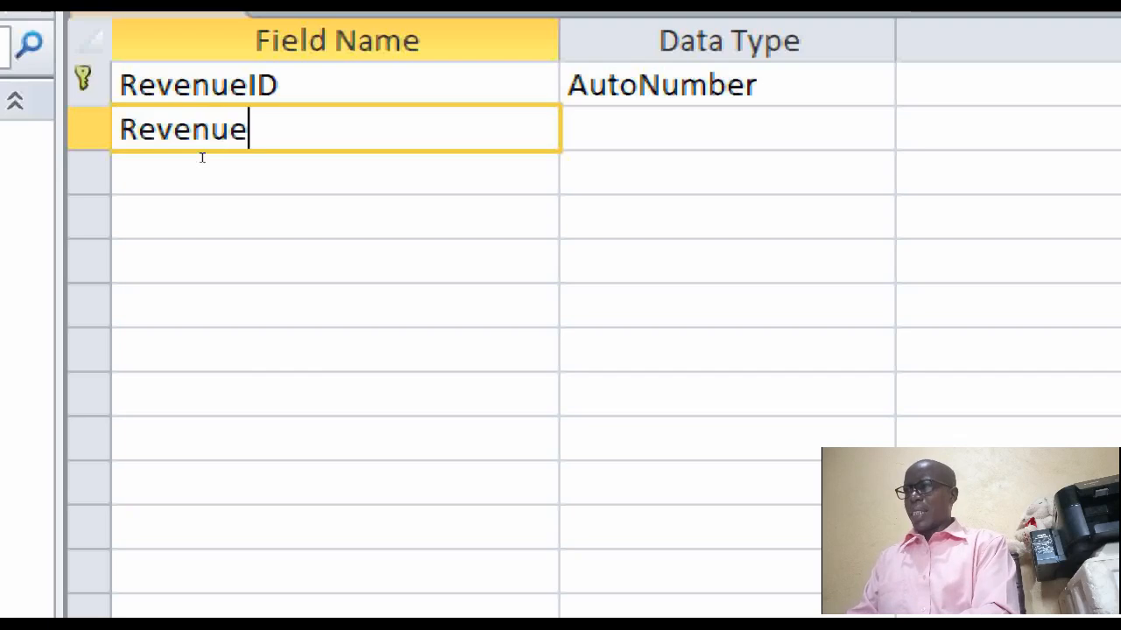
{"action": "type", "text": "Act"}
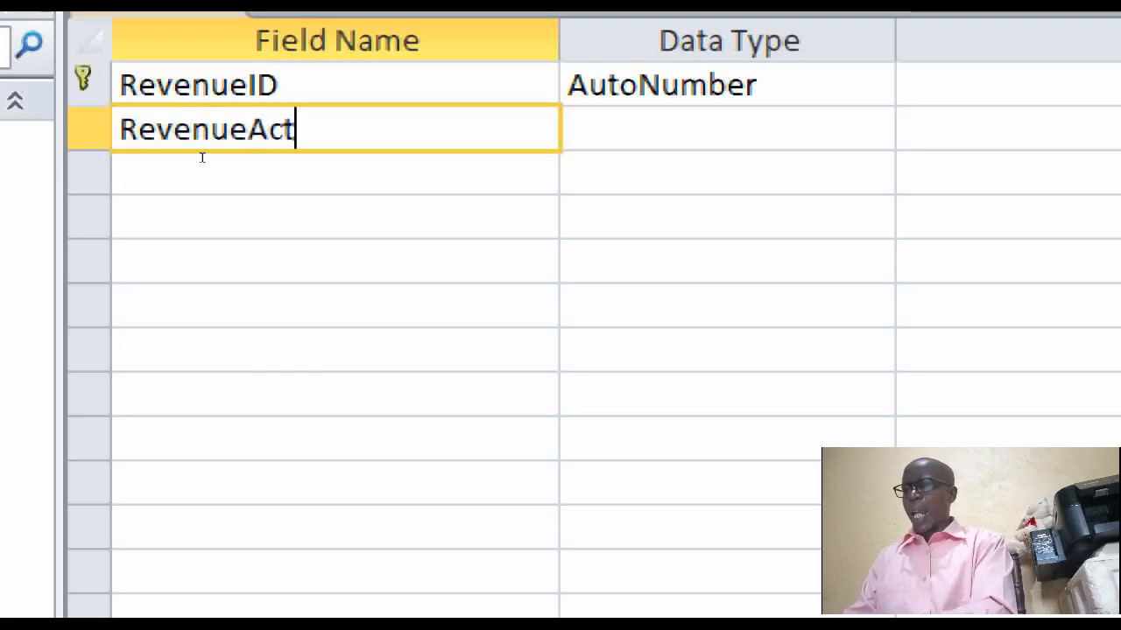
{"action": "type", "text": "ivity"}
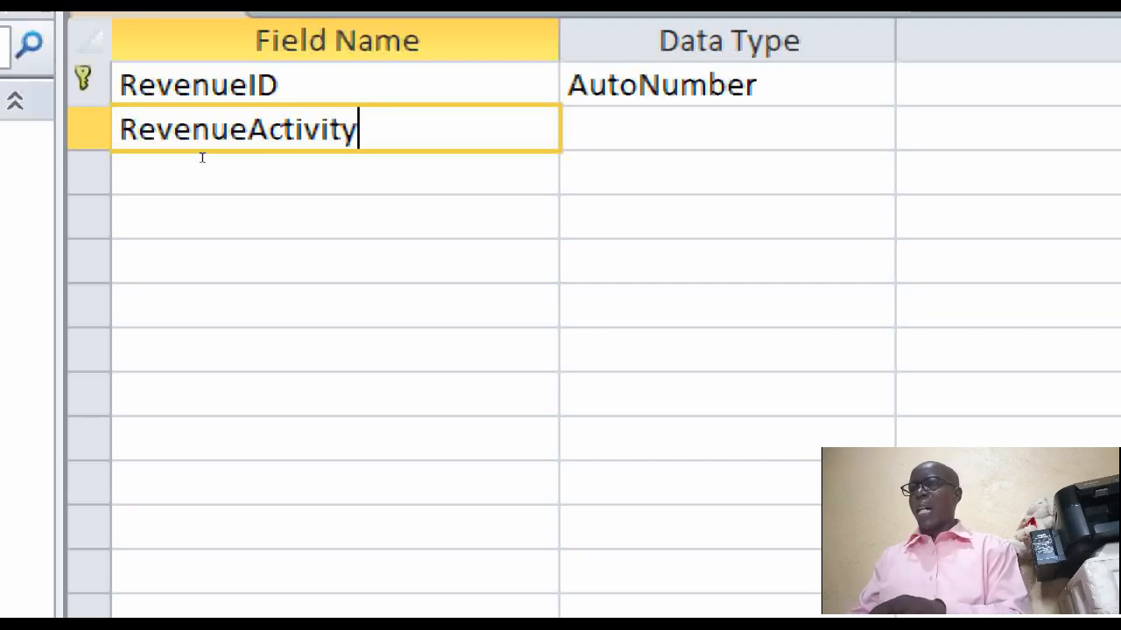
{"action": "key", "text": "Tab"}
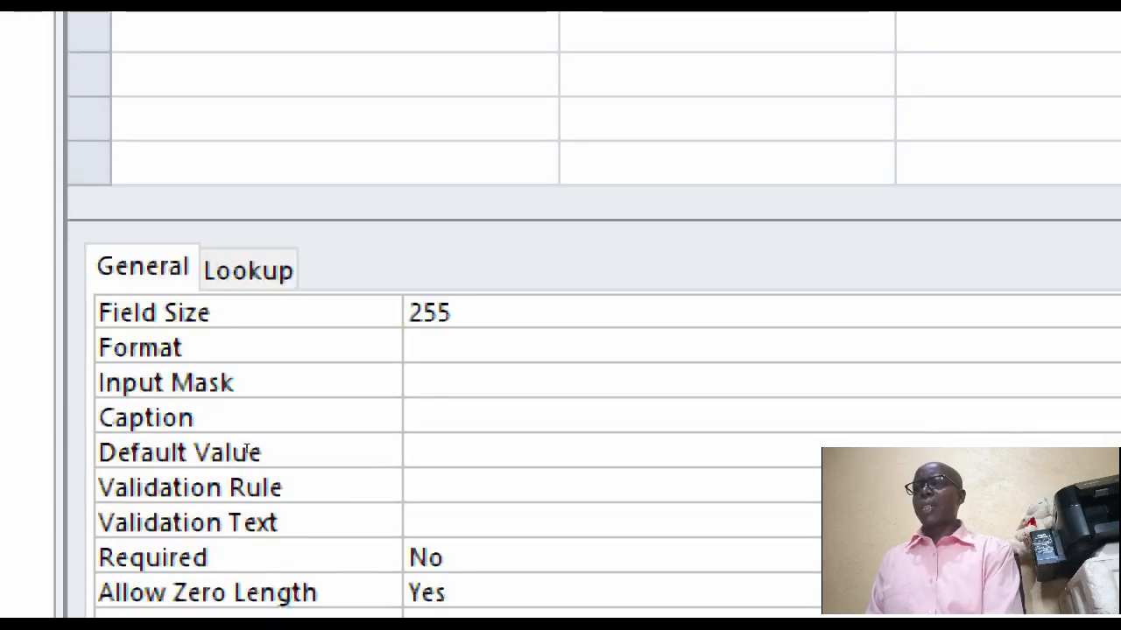
Step: Set the RevenueActivity field size to 150 and go to the next empty field row
{"action": "key", "text": "F6"}
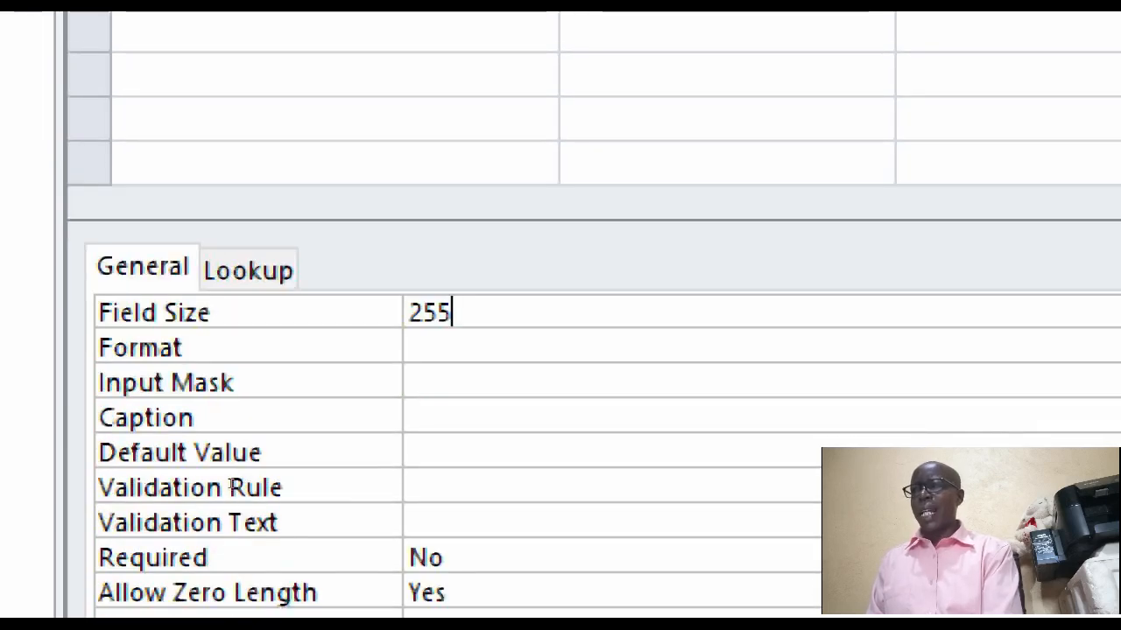
{"action": "type", "text": "150"}
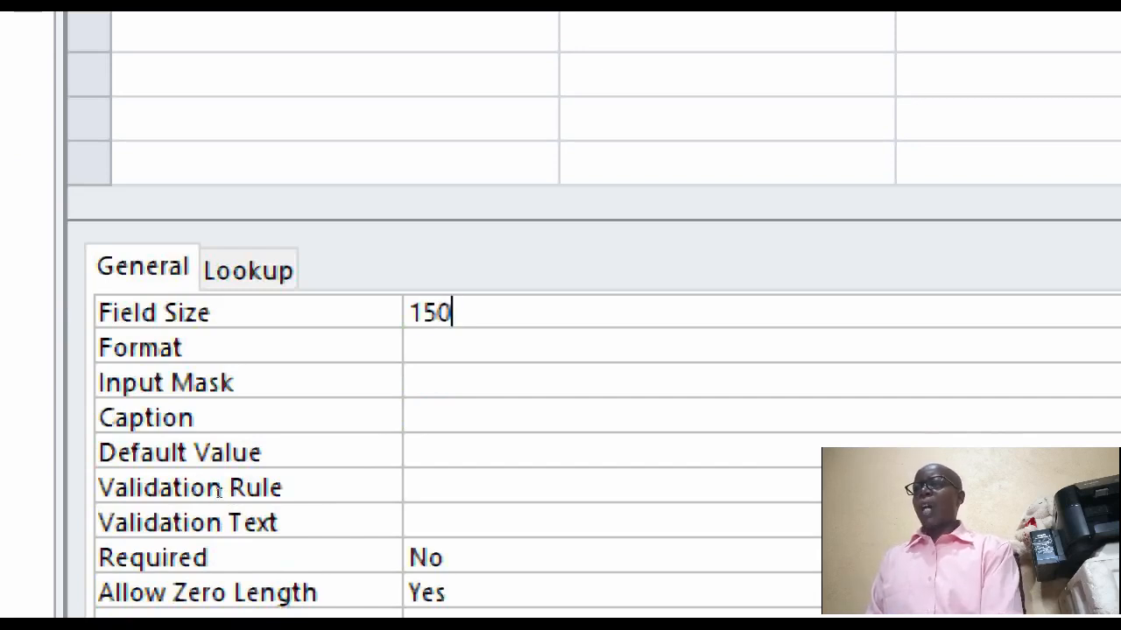
{"action": "key", "text": "Return"}
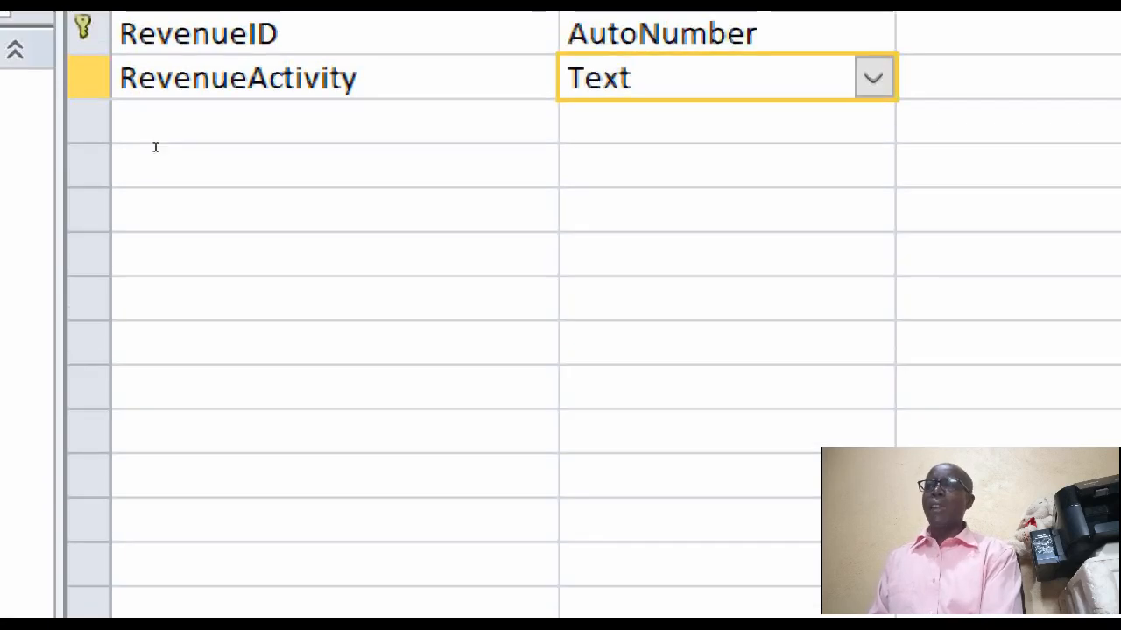
{"action": "left_click", "coordinate": [154, 101]}
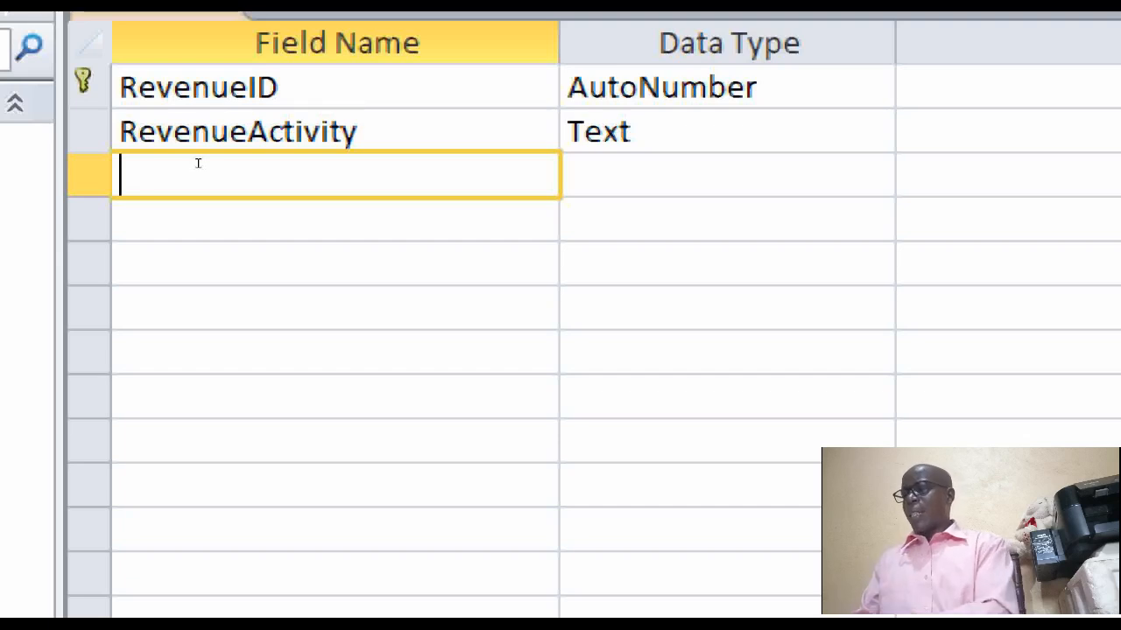
{"action": "type", "text": "Date"}
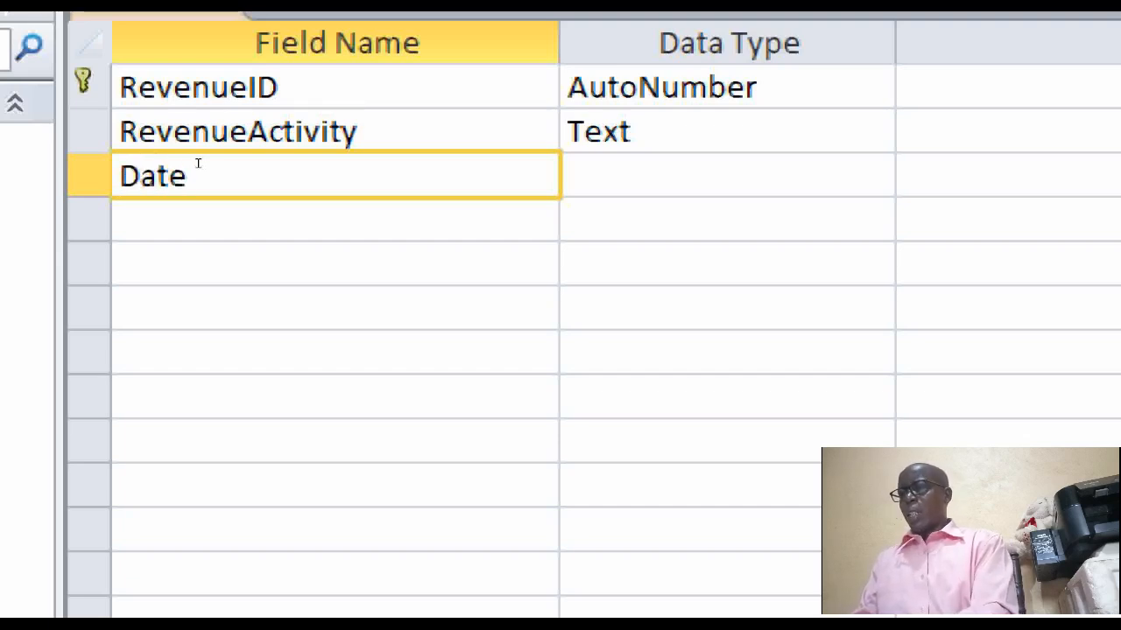
{"action": "type", "text": "Of"}
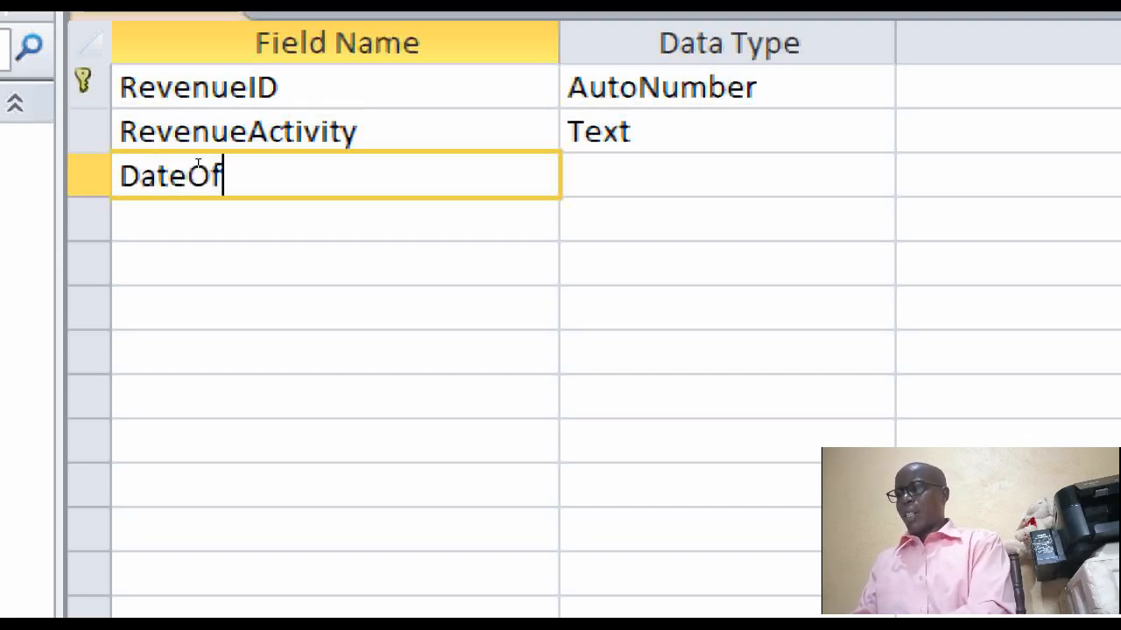
{"action": "key", "text": "BackSpace"}
{"action": "key", "text": "BackSpace"}
{"action": "key", "text": "BackSpace"}
{"action": "key", "text": "BackSpace"}
{"action": "key", "text": "BackSpace"}
{"action": "key", "text": "BackSpace"}
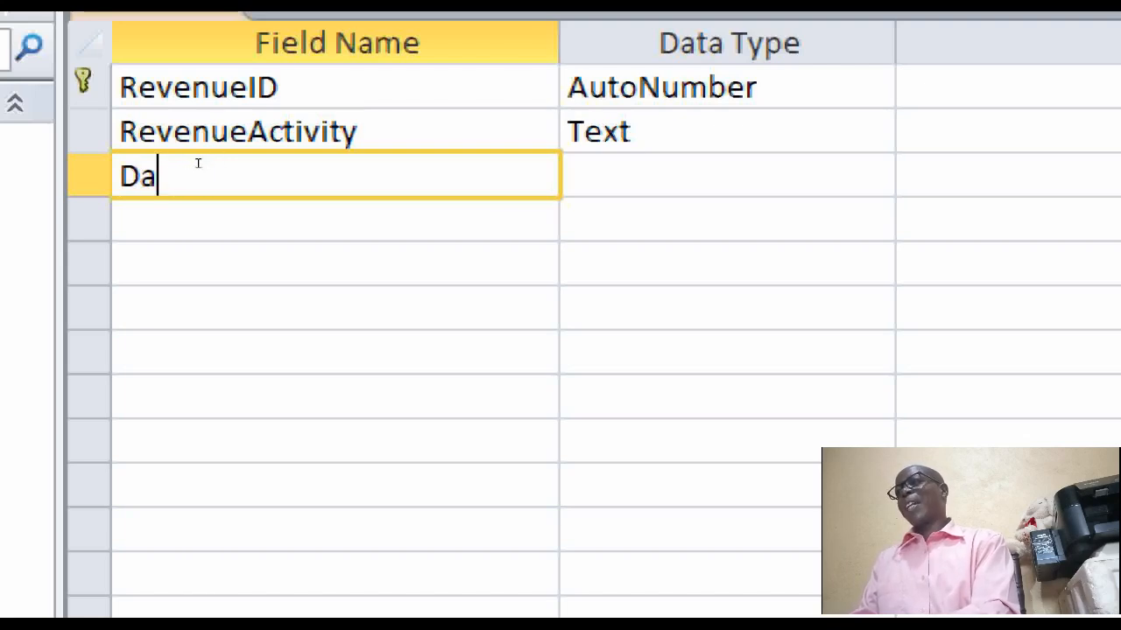
{"action": "type", "text": "T"}
{"action": "key", "text": "BackSpace"}
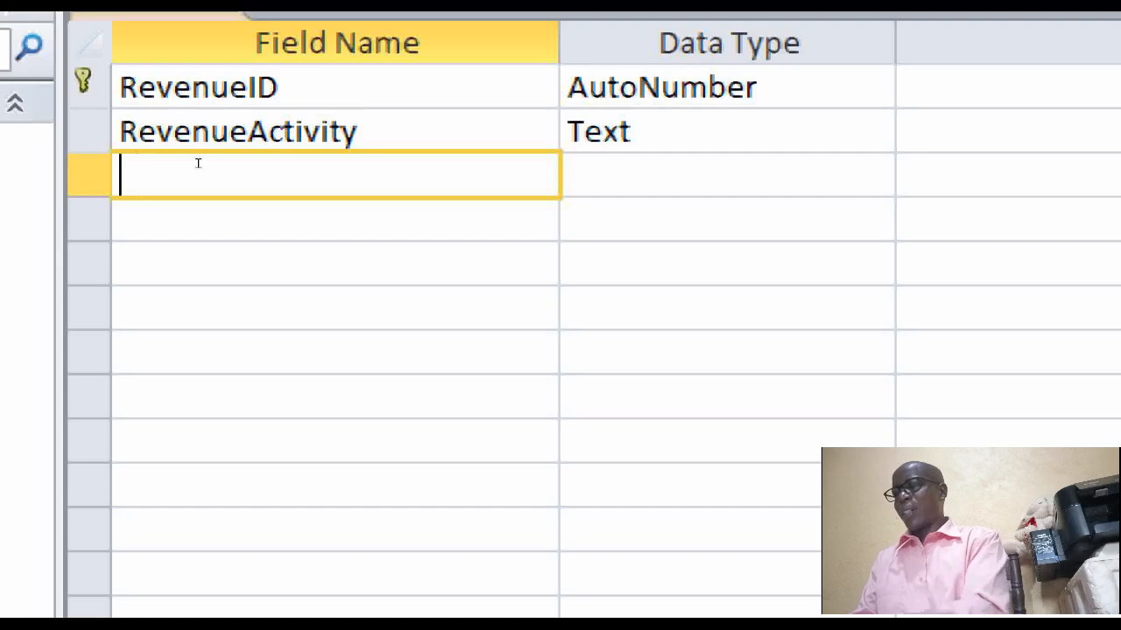
Step: Add a third field named RevenueDate with the Date/Time data type and go to the next empty field row
{"action": "type", "text": "Revenue"}
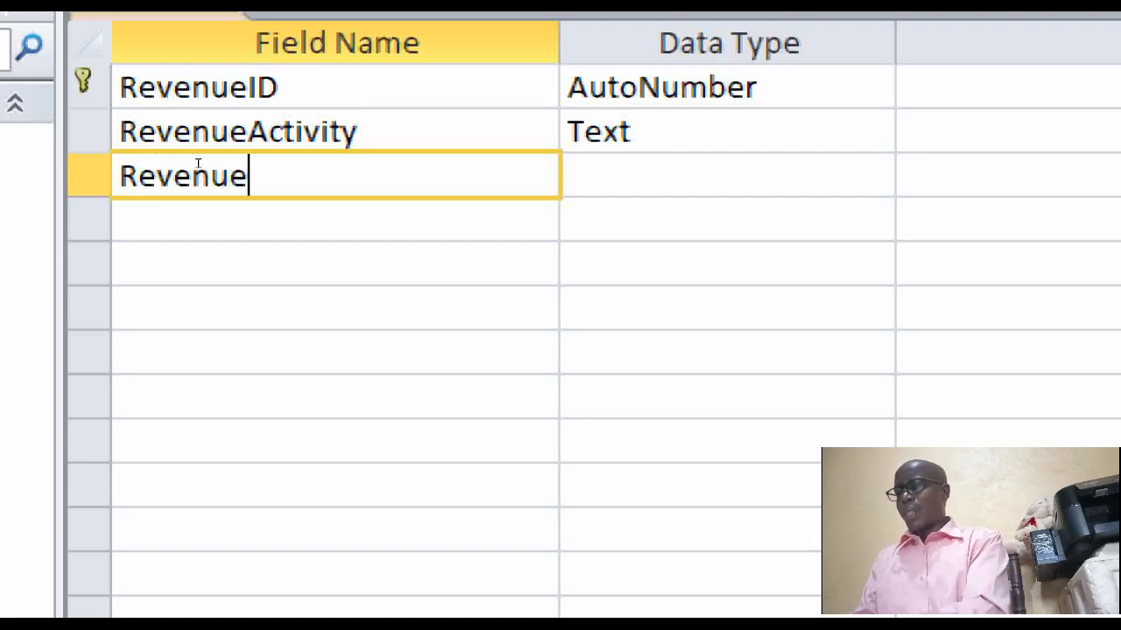
{"action": "type", "text": "Date"}
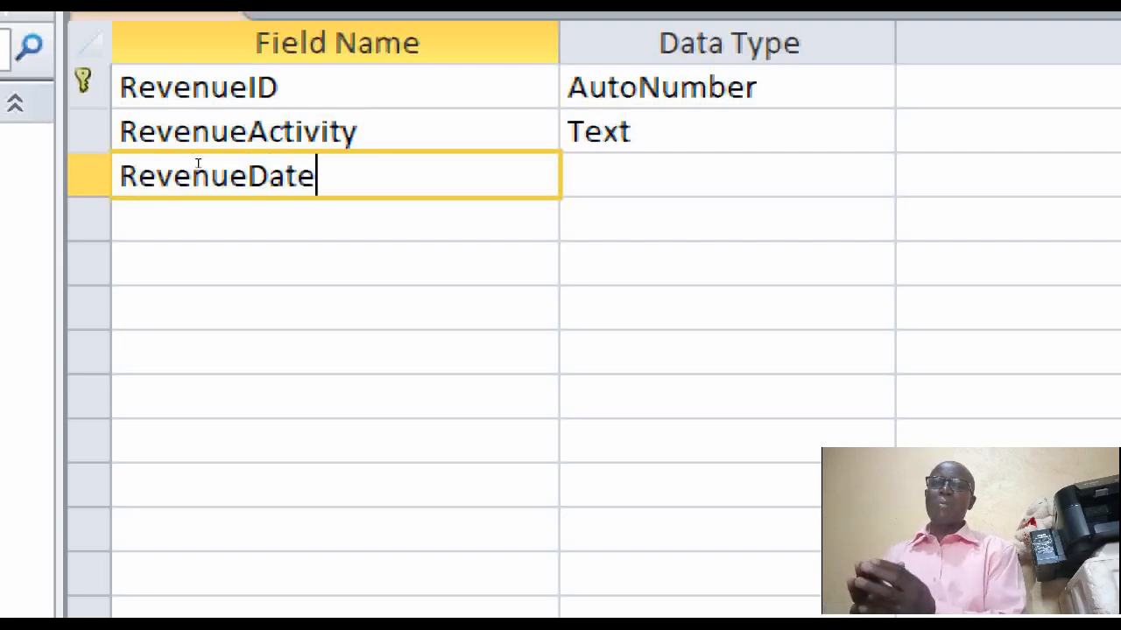
{"action": "key", "text": "Tab"}
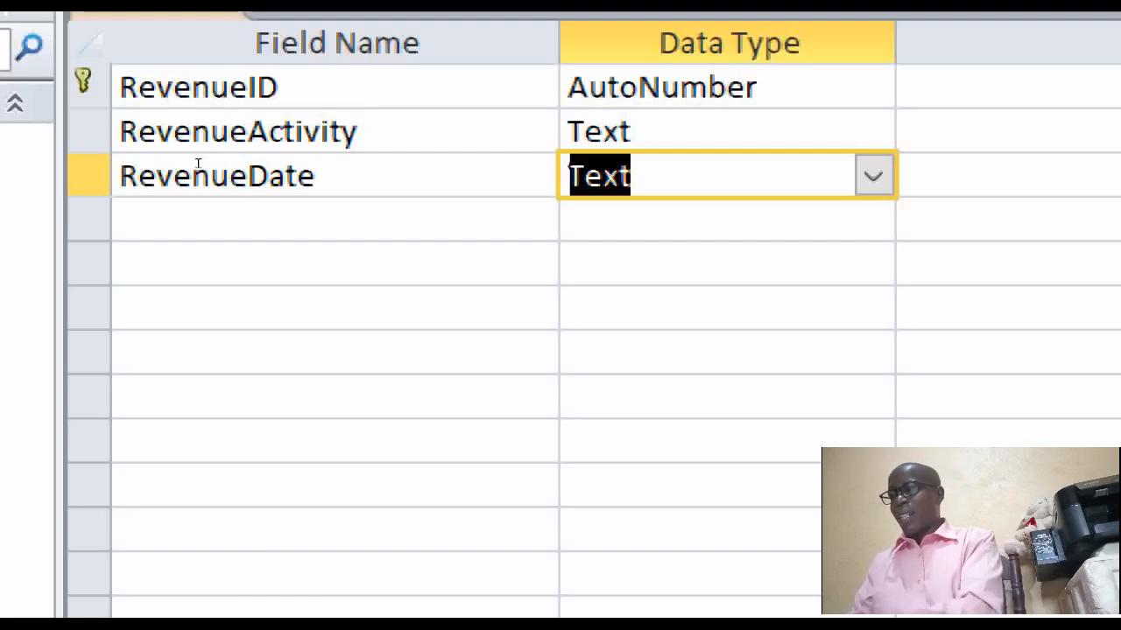
{"action": "type", "text": "date/Tim"}
{"action": "key", "text": "Return"}
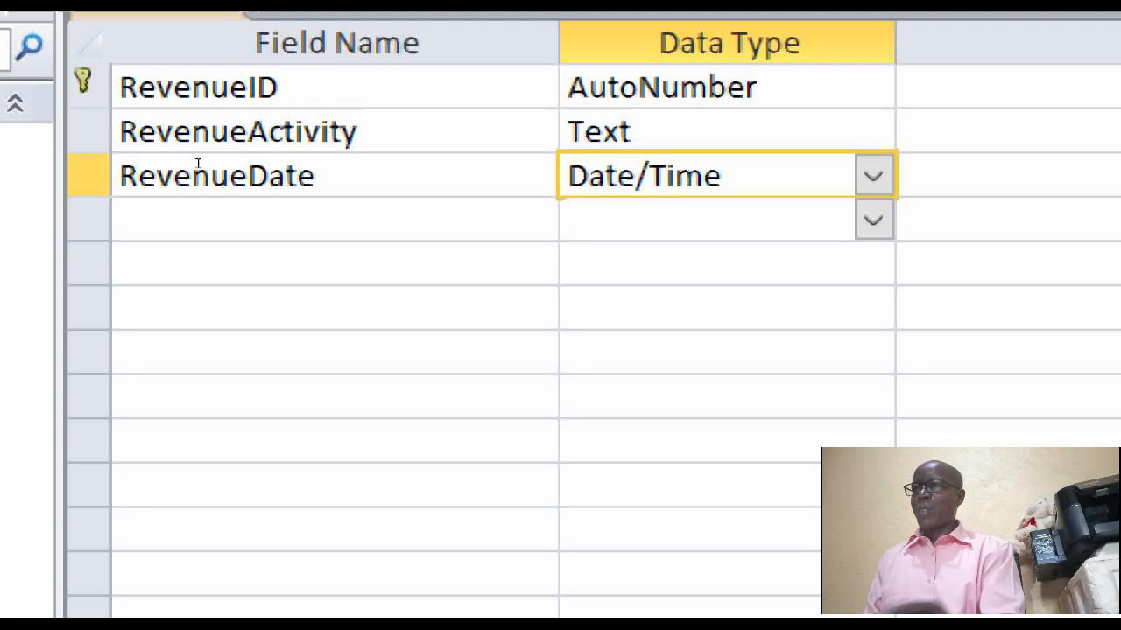
{"action": "key", "text": "Down"}
{"action": "key", "text": "Left"}
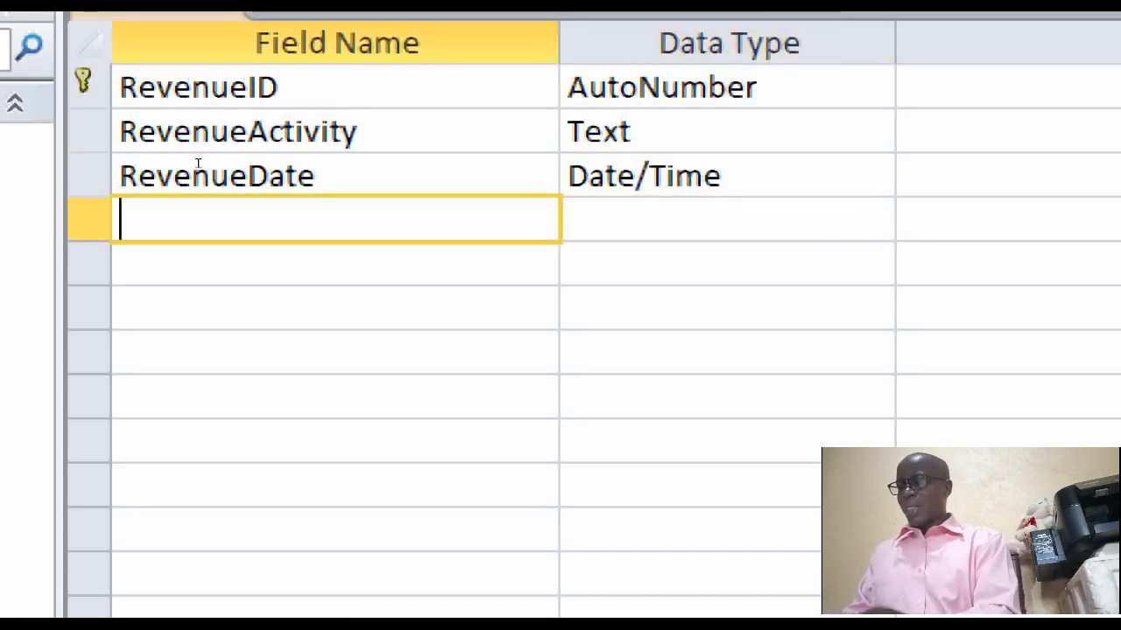
Step: Add a fourth field named Amount with the Number data type
{"action": "type", "text": "Amount"}
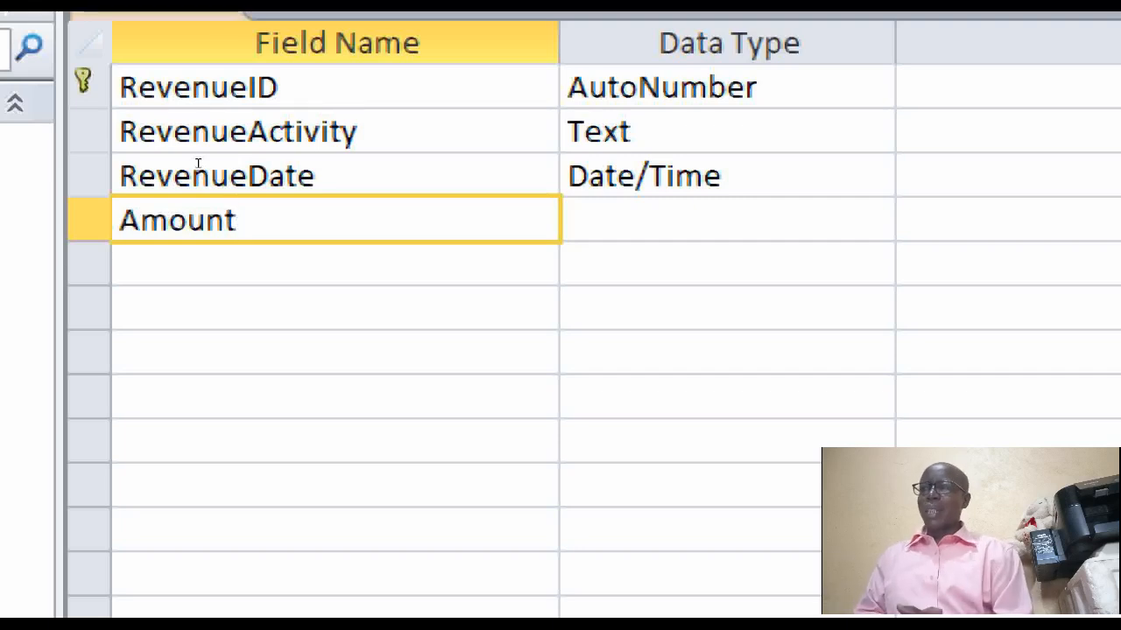
{"action": "key", "text": "Tab"}
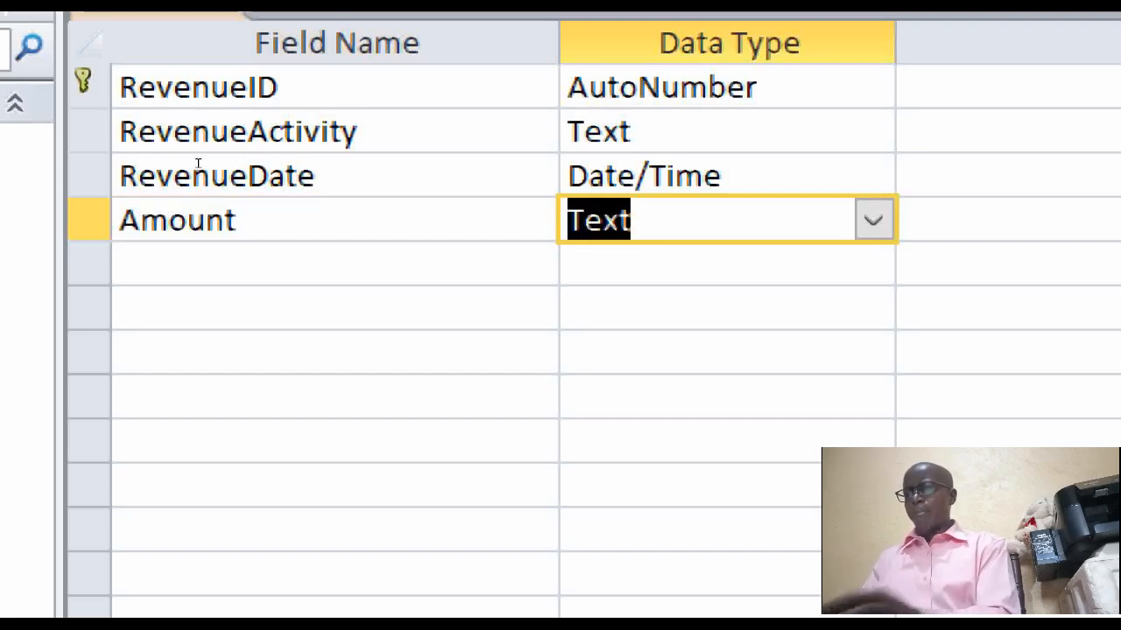
{"action": "type", "text": "number"}
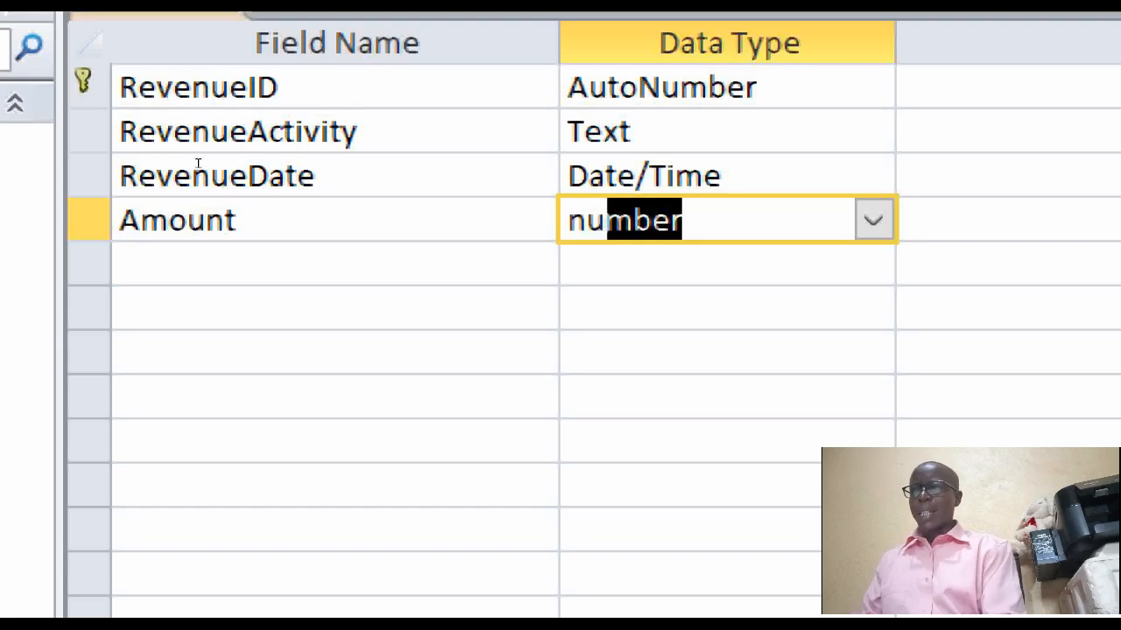
{"action": "key", "text": "Down"}
{"action": "key", "text": "Up"}
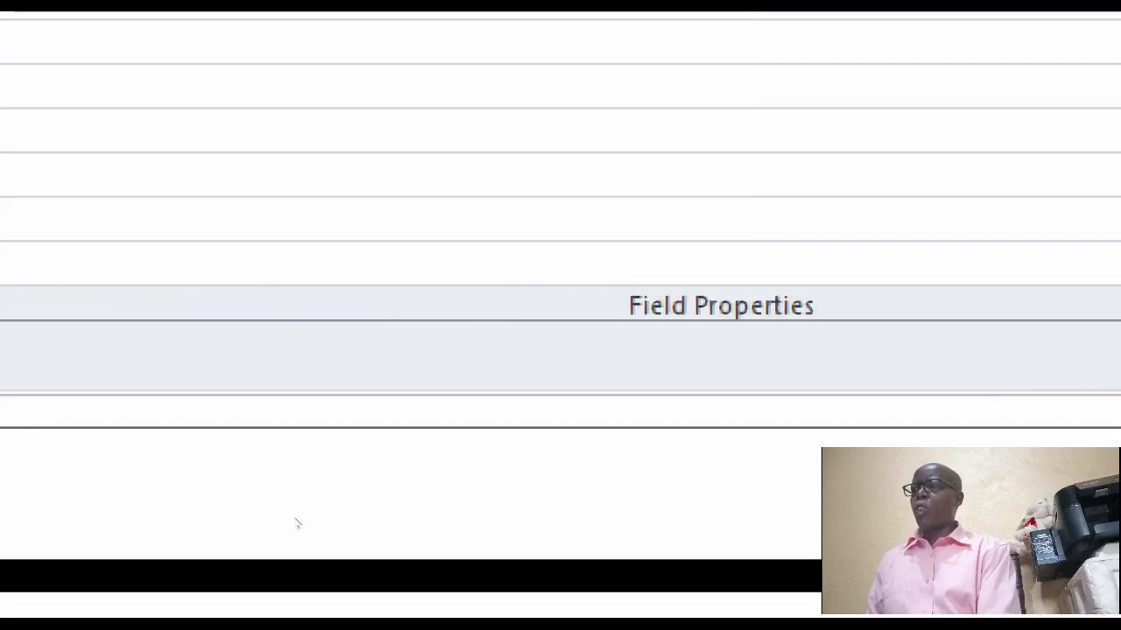
Step: Set the Amount field's size to Long Integer, its format to Standard and its decimal places to 0
{"action": "key", "text": "Down"}
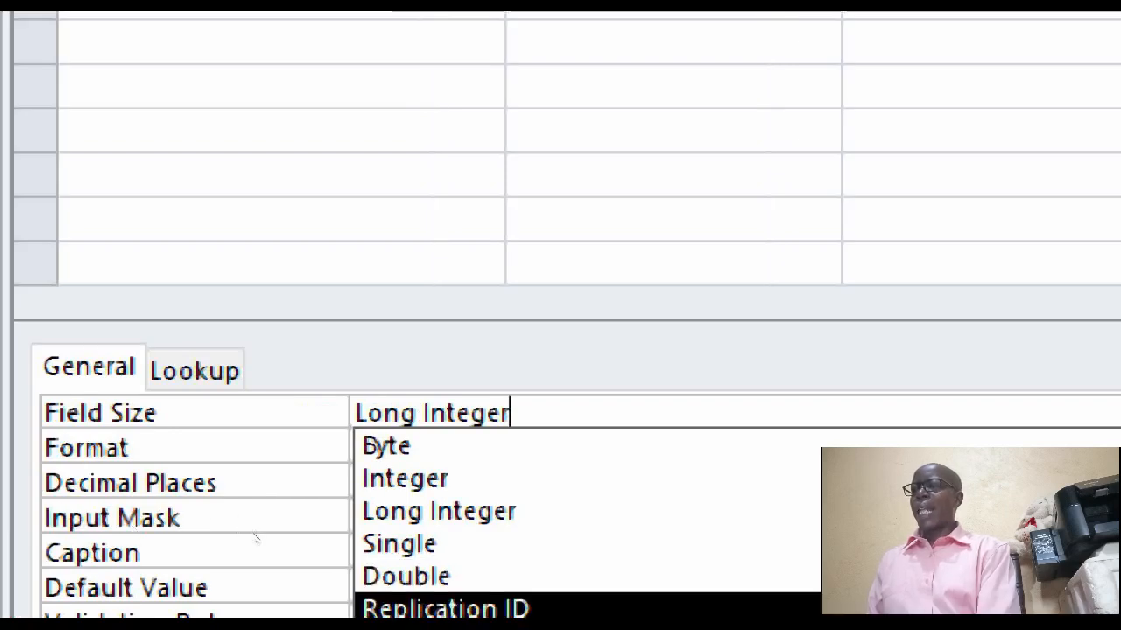
{"action": "key", "text": "Up"}
{"action": "key", "text": "Up"}
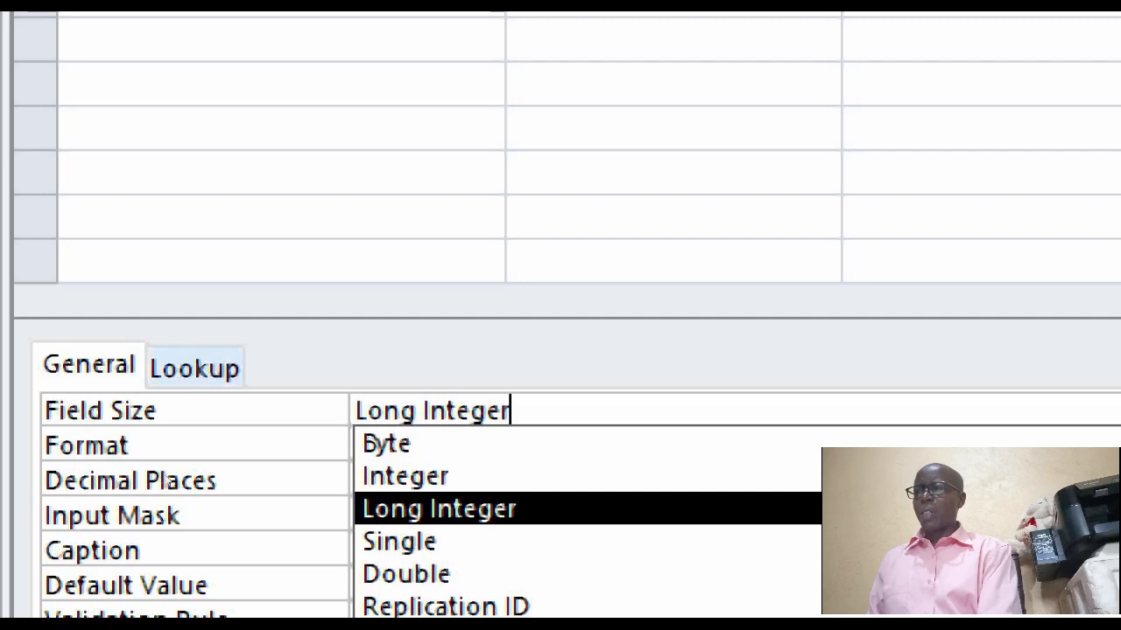
{"action": "key", "text": "Return"}
{"action": "key", "text": "Return"}
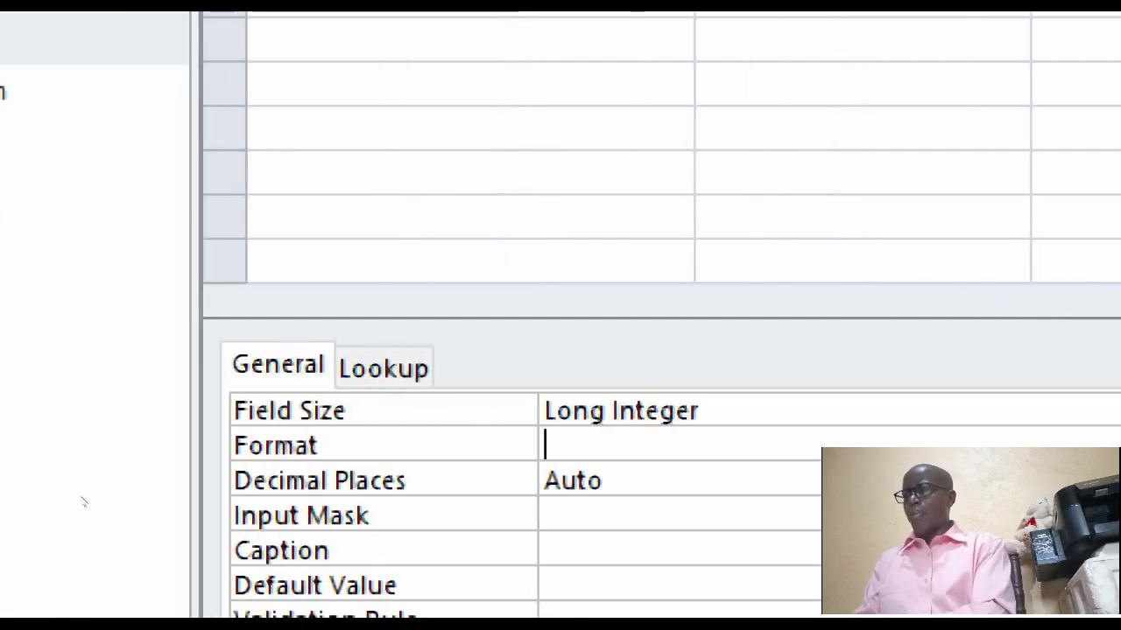
{"action": "type", "text": "standard"}
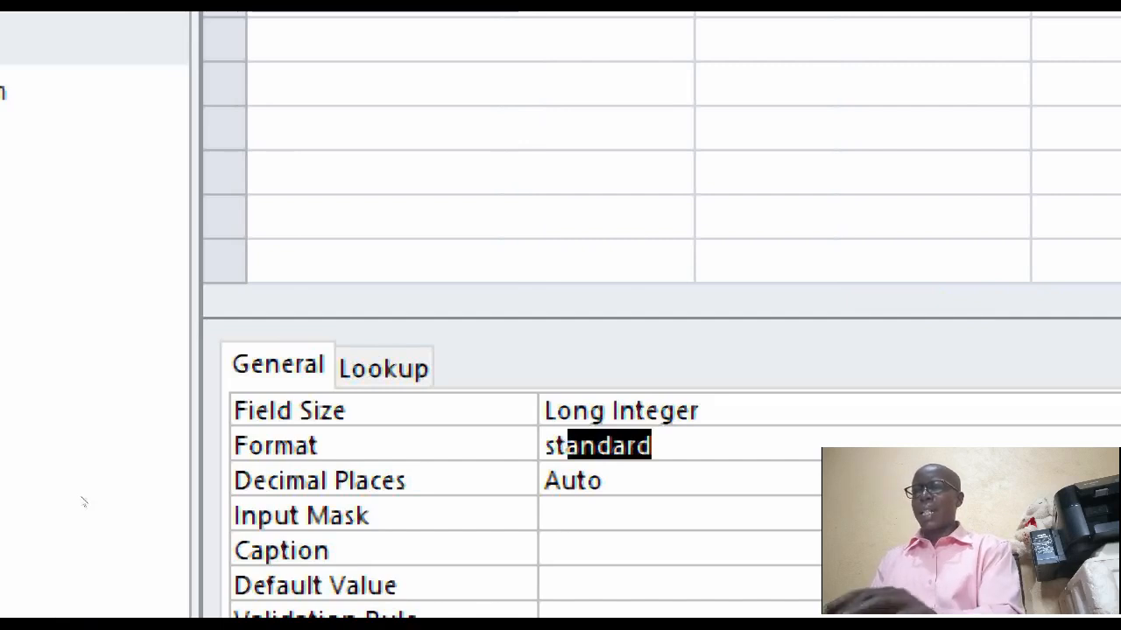
{"action": "key", "text": "Return"}
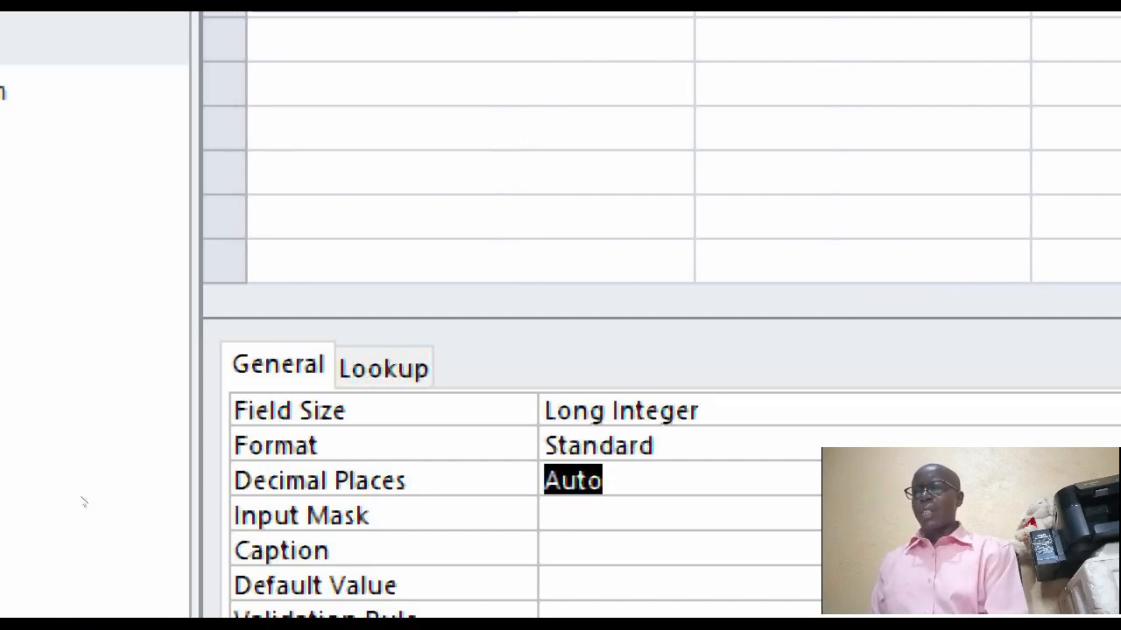
{"action": "type", "text": "0"}
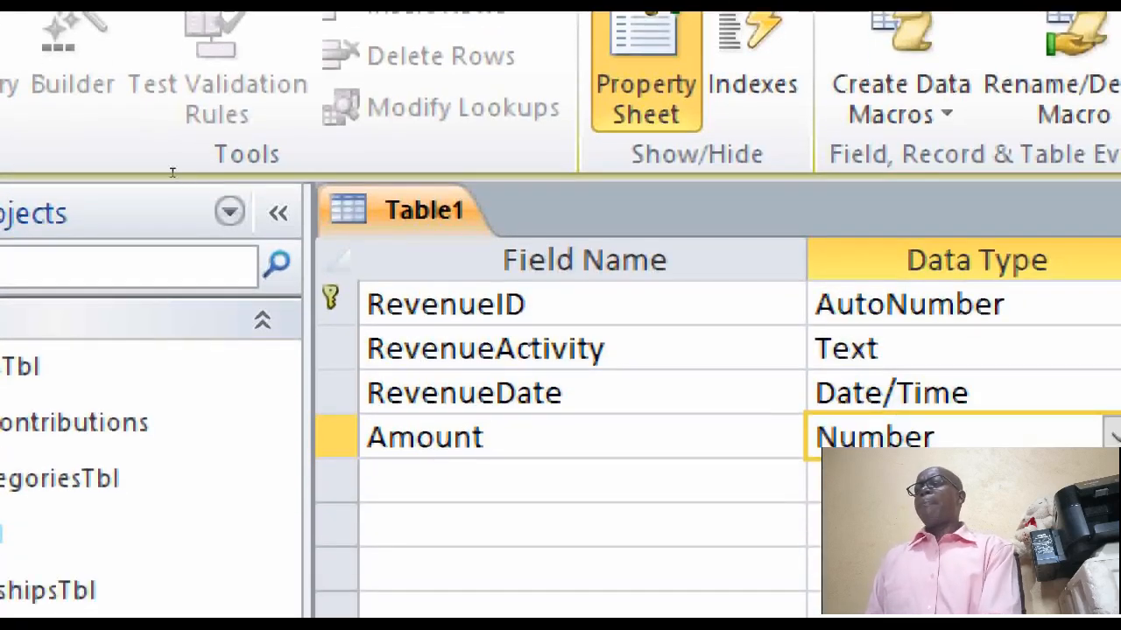
Step: Add a fifth field named Remark with the Text data type
{"action": "key", "text": "Tab"}
{"action": "key", "text": "Tab"}
{"action": "type", "text": "Re"}
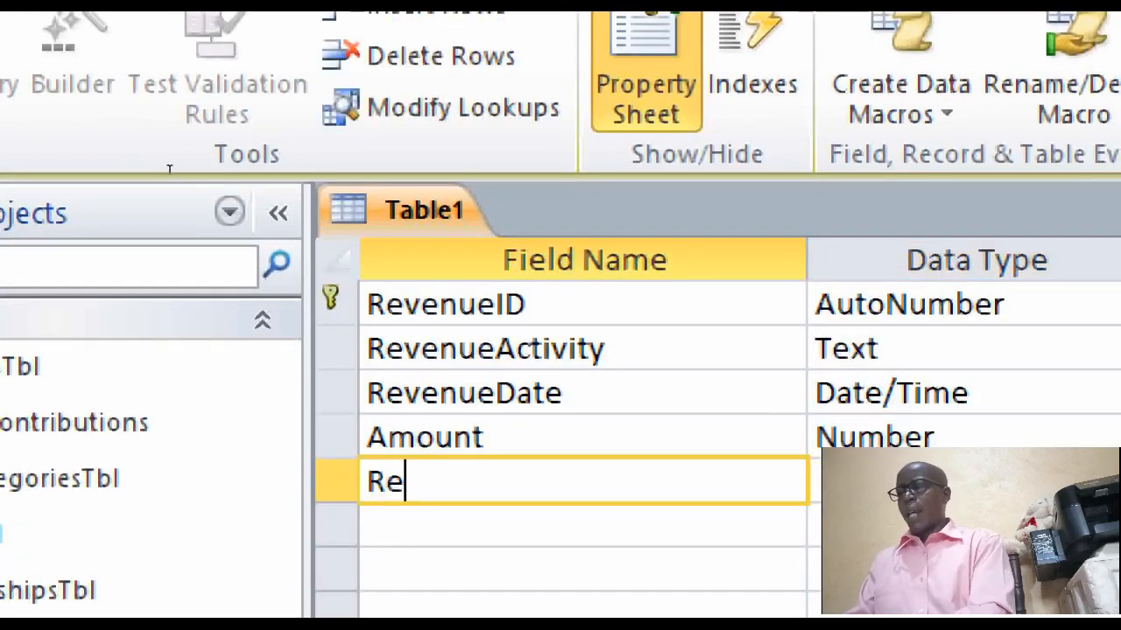
{"action": "type", "text": "mark"}
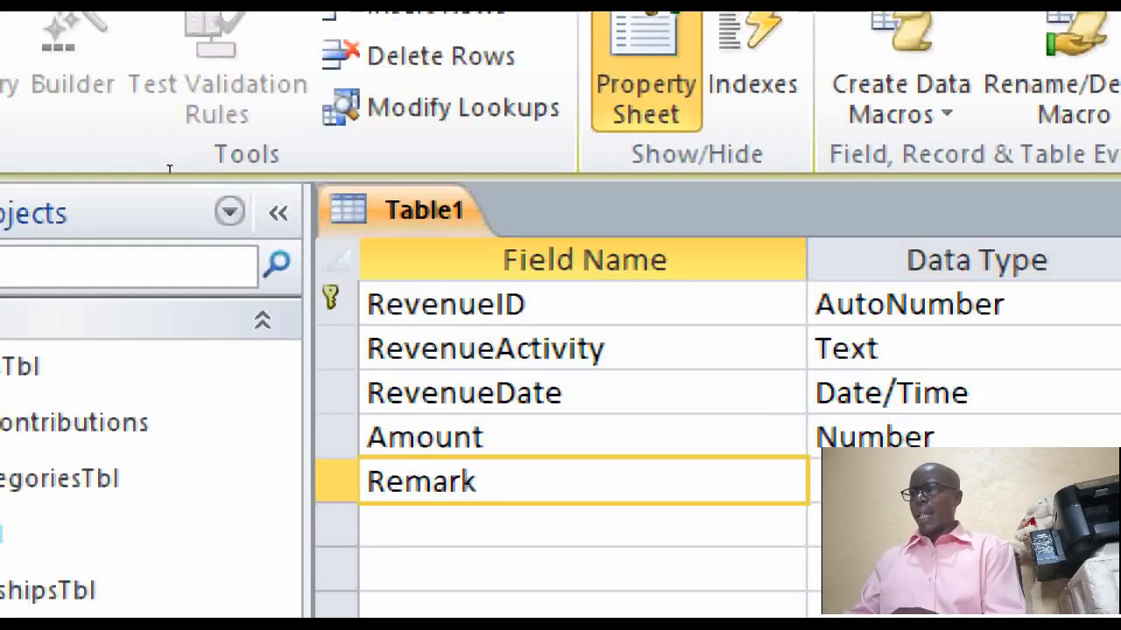
{"action": "key", "text": "Tab"}
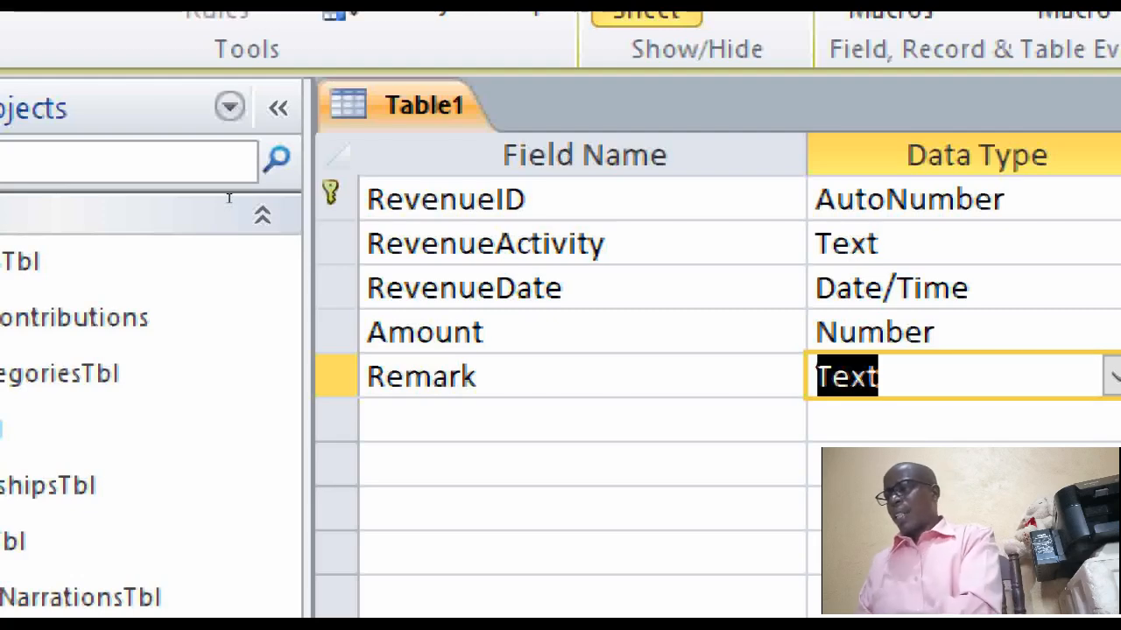
Step: Save the table under the name RevenueTbl
{"action": "key", "text": "ctrl+s"}
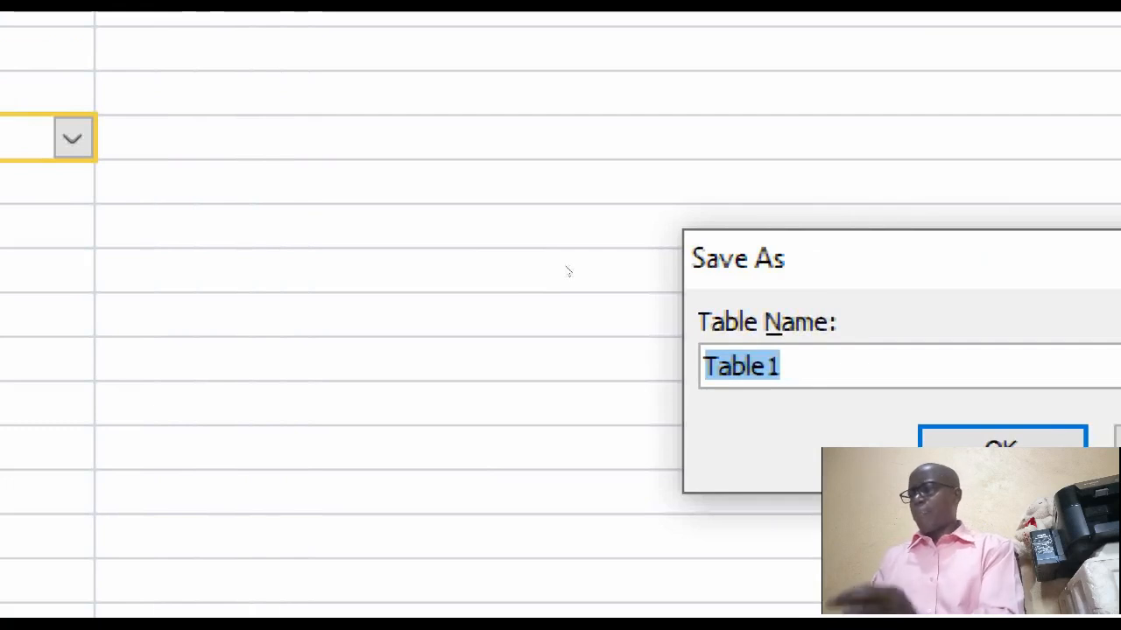
{"action": "type", "text": "Reve"}
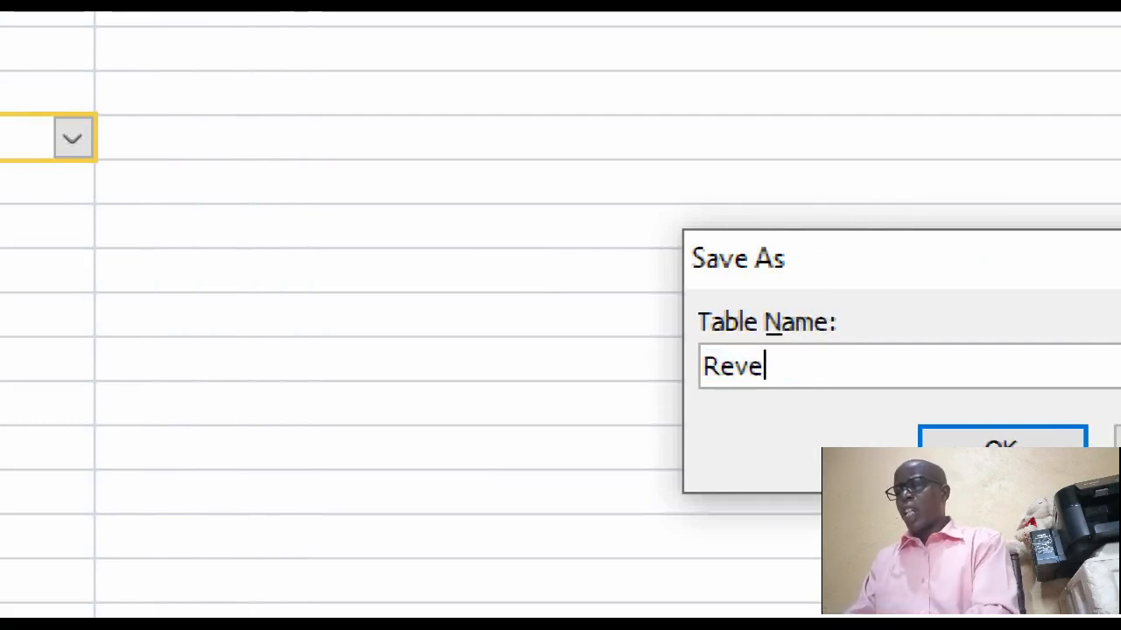
{"action": "type", "text": "nue"}
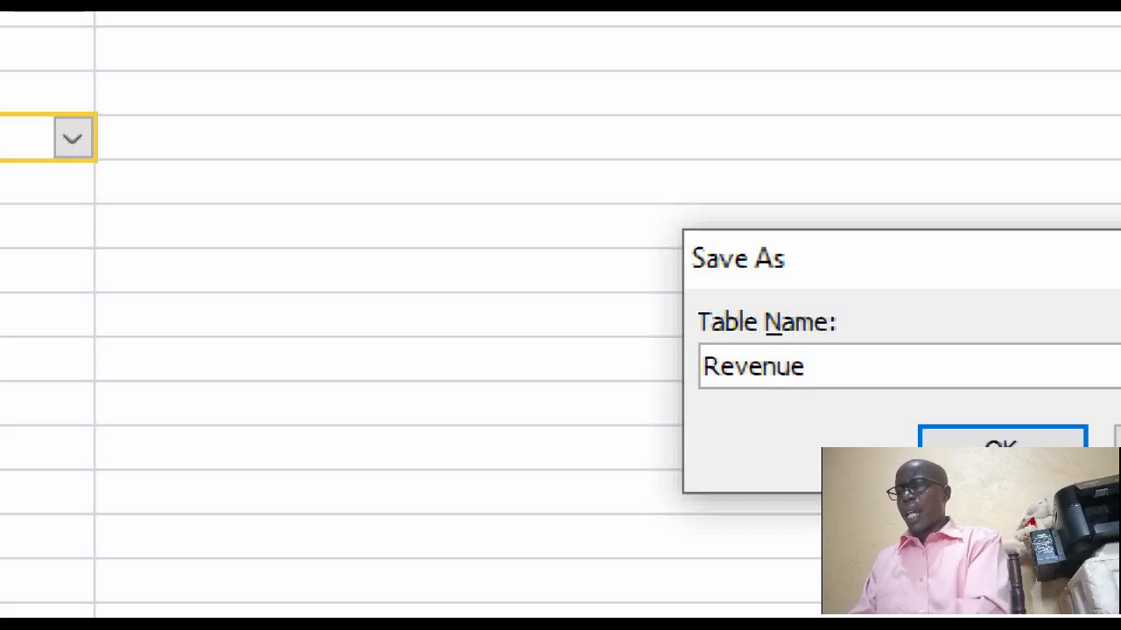
{"action": "type", "text": "Tbl"}
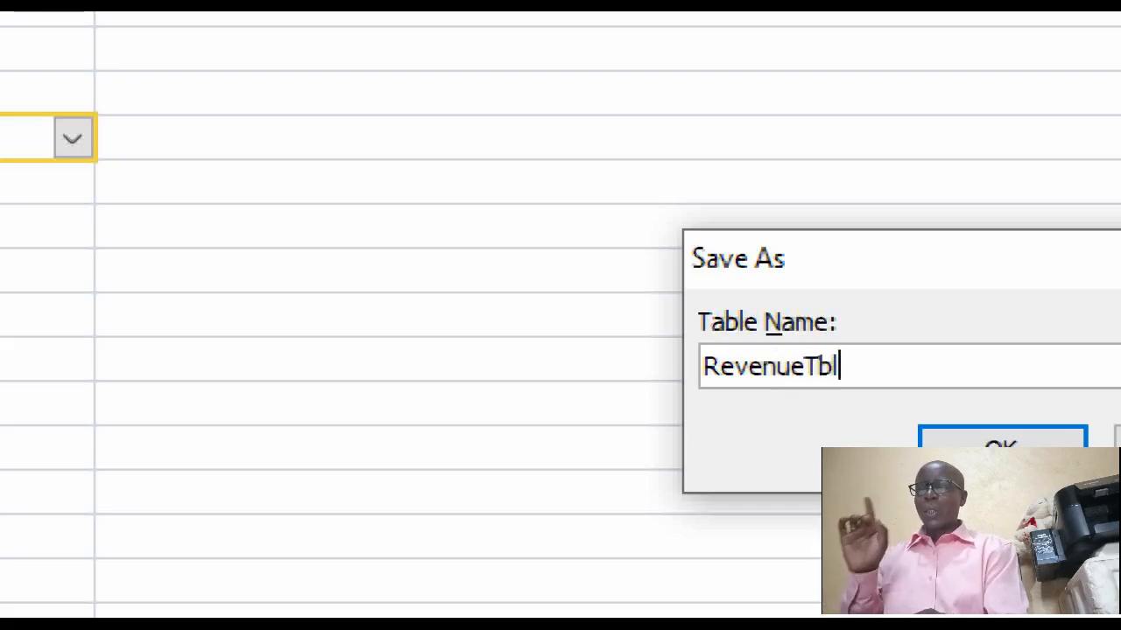
{"action": "key", "text": "Return"}
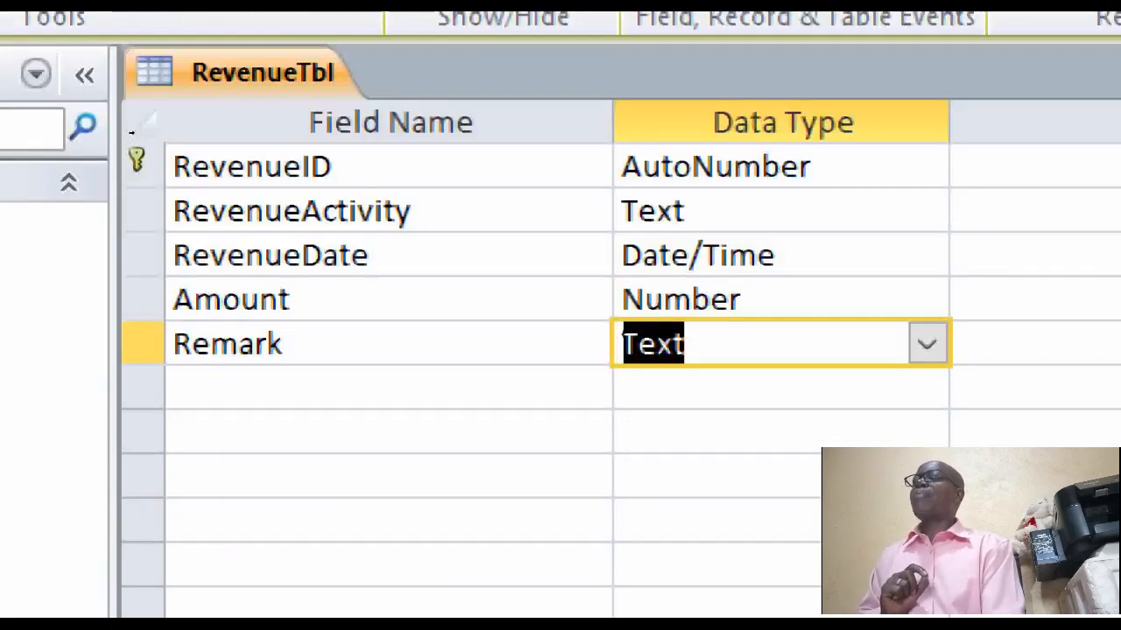
Step: Insert a new field row above RevenueActivity and name the field ClubID
{"action": "right_click", "coordinate": [133, 211]}
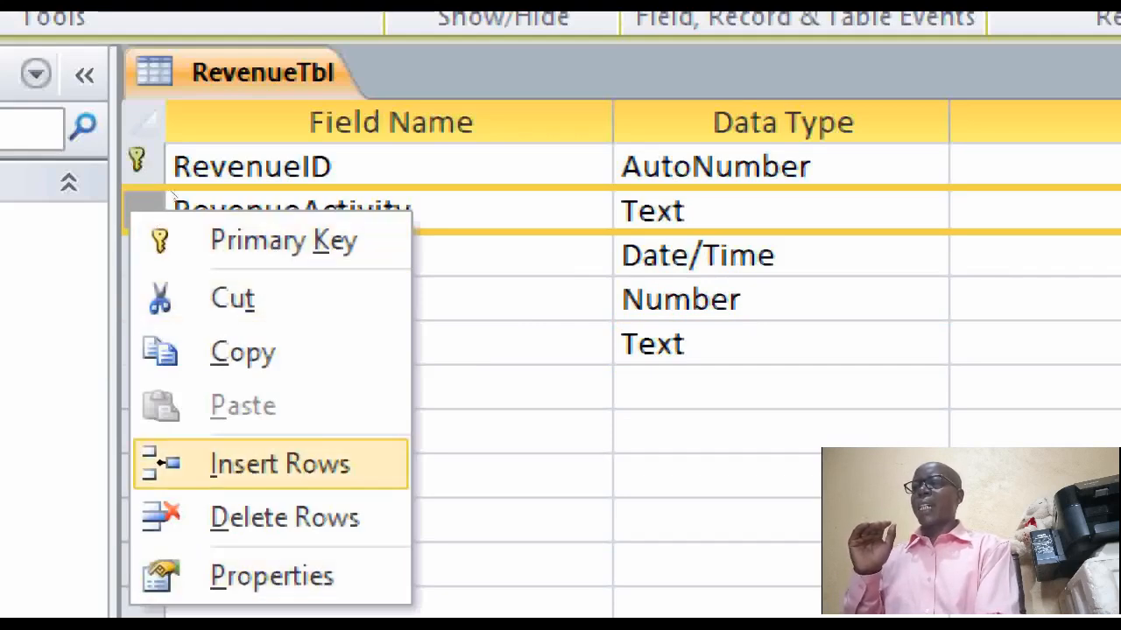
{"action": "key", "text": "Return"}
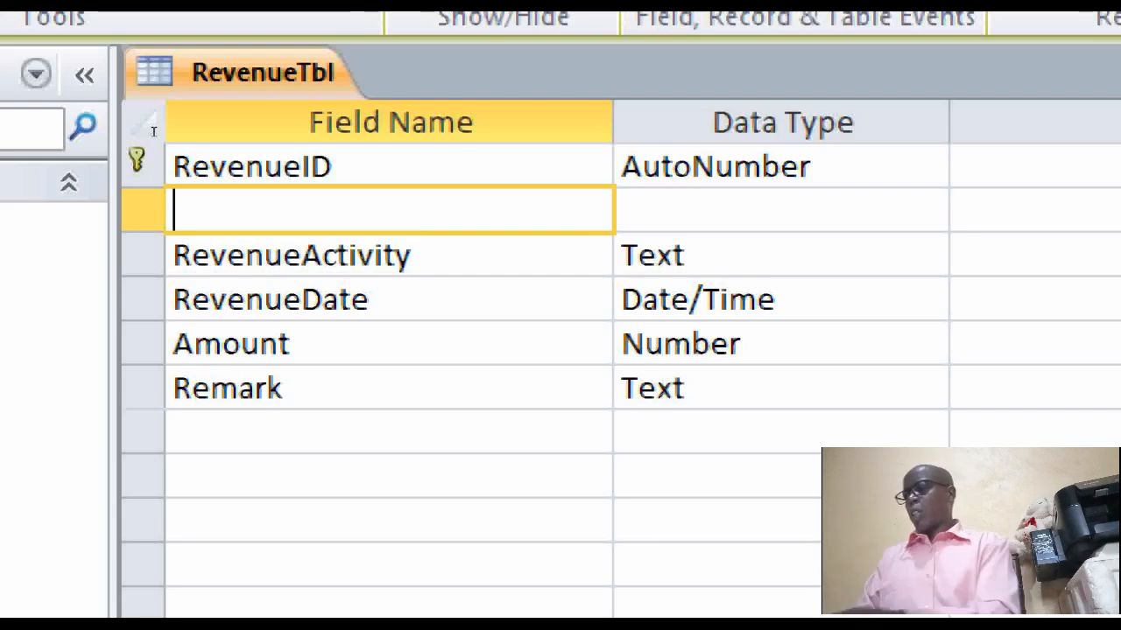
{"action": "type", "text": "Clu"}
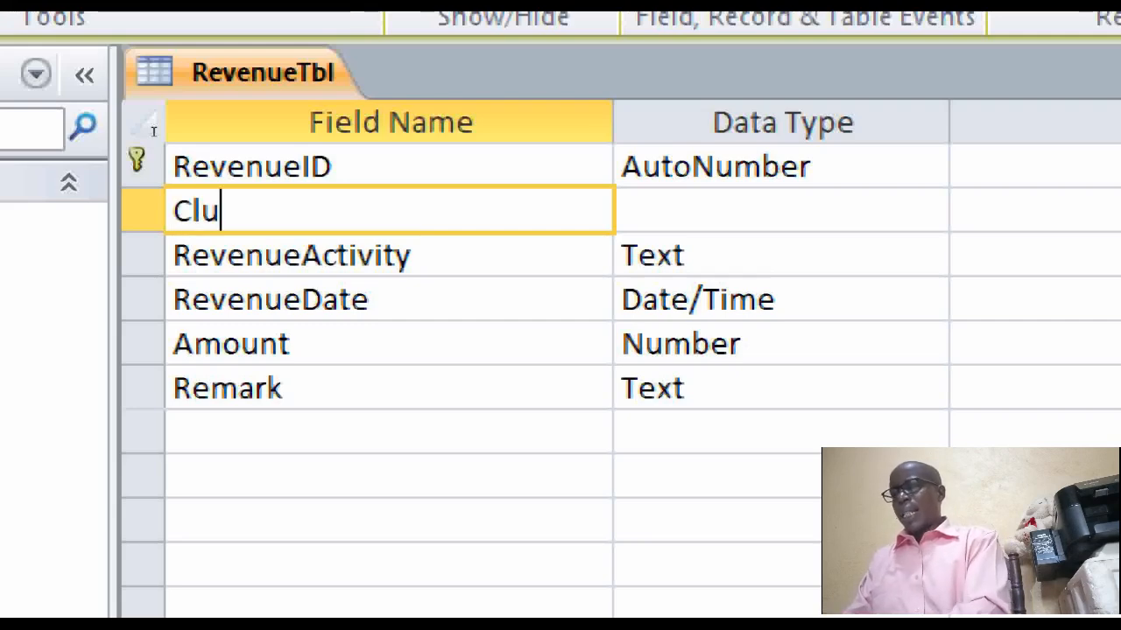
{"action": "type", "text": "bID"}
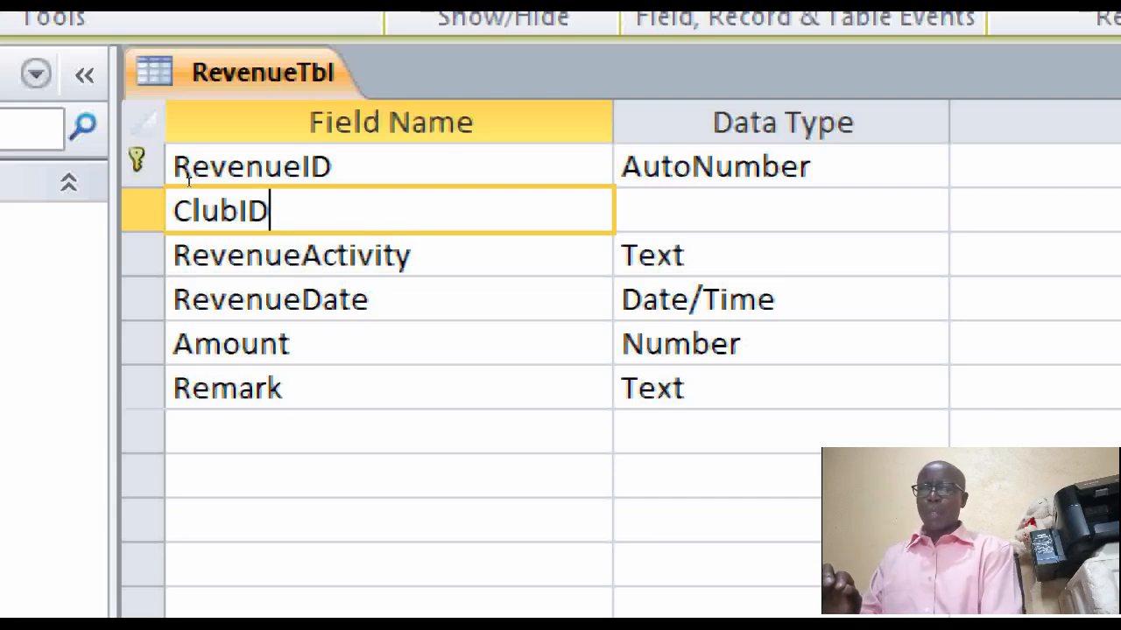
Step: Start the Lookup Wizard as the ClubID data type and have it get its values from another table or query
{"action": "key", "text": "Tab"}
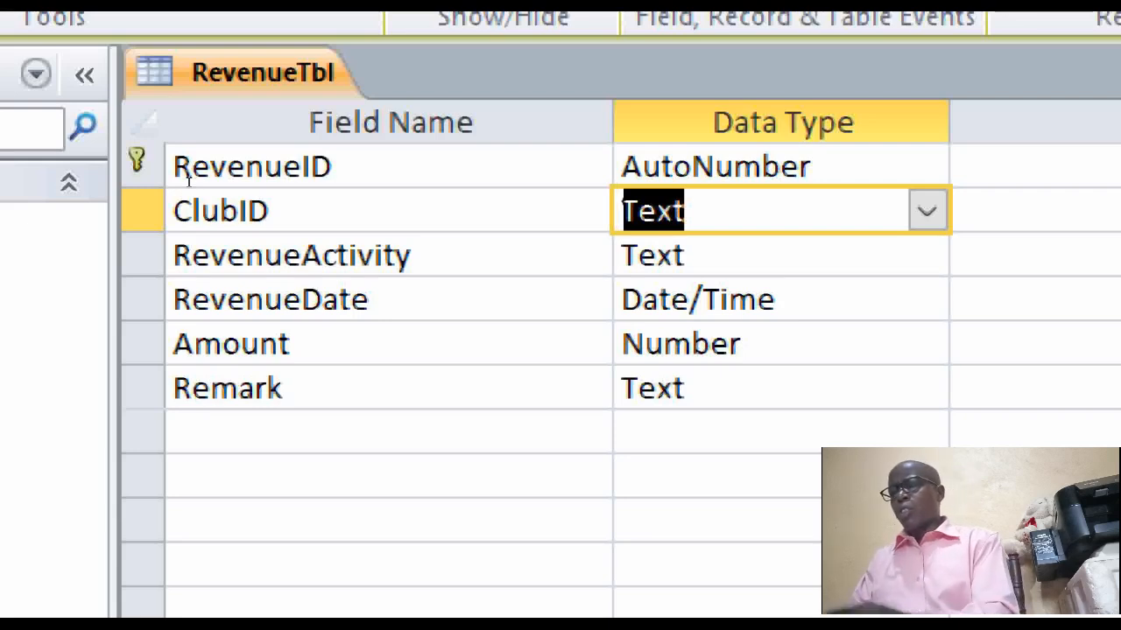
{"action": "type", "text": "lookup Wizard..."}
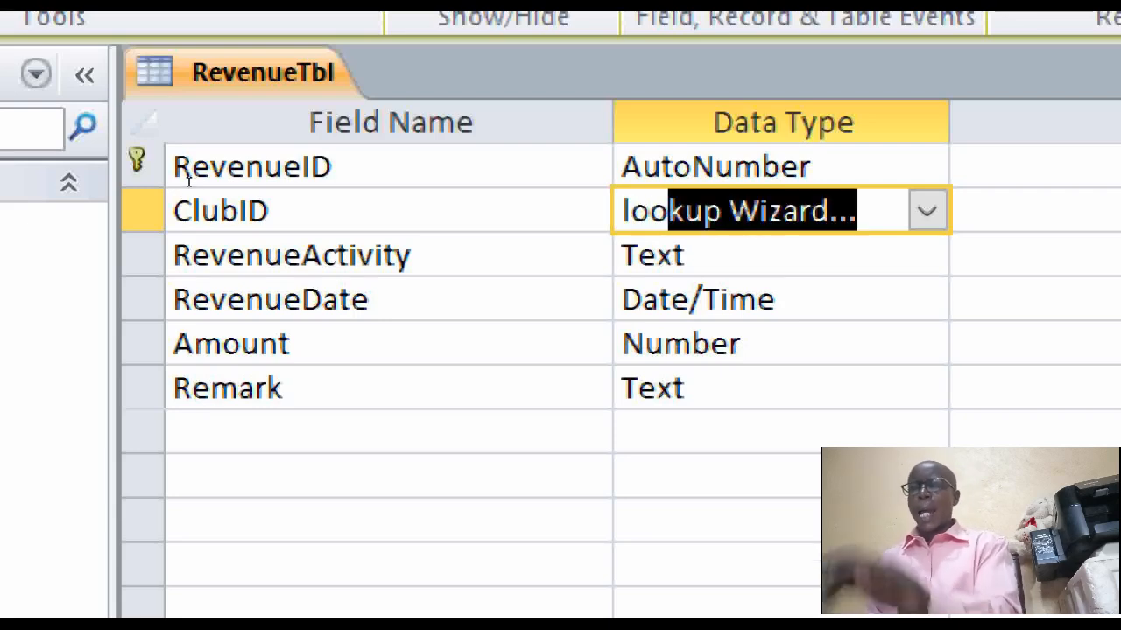
{"action": "key", "text": "Return"}
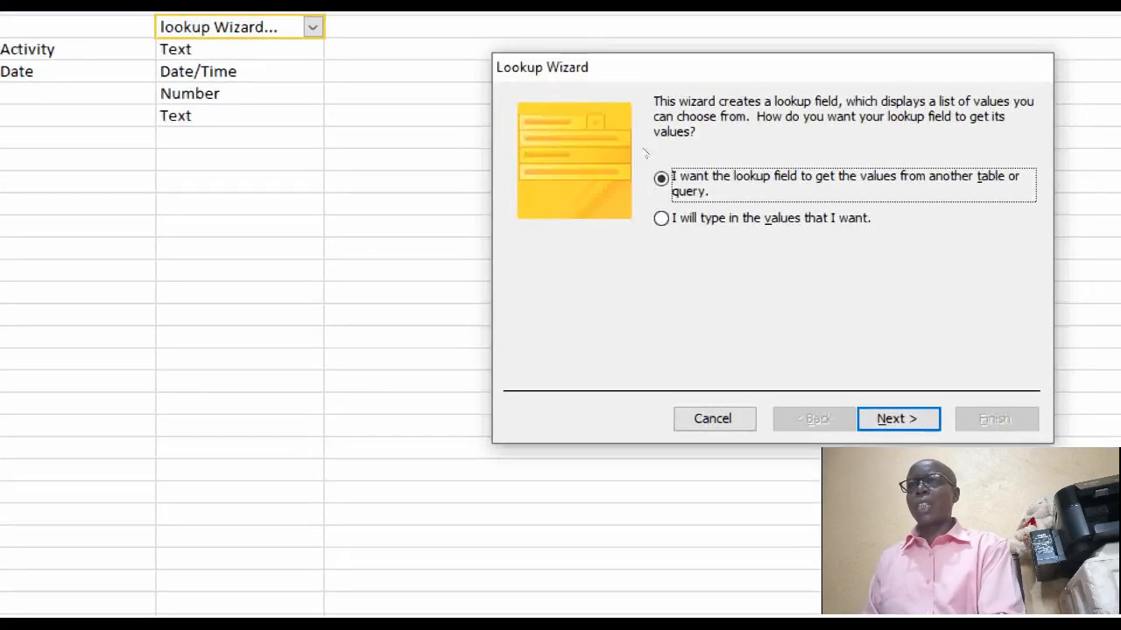
{"action": "left_click_drag", "start_coordinate": [787, 68], "coordinate": [346, 99]}
{"action": "left_click_drag", "start_coordinate": [421, 173], "coordinate": [422, 176]}
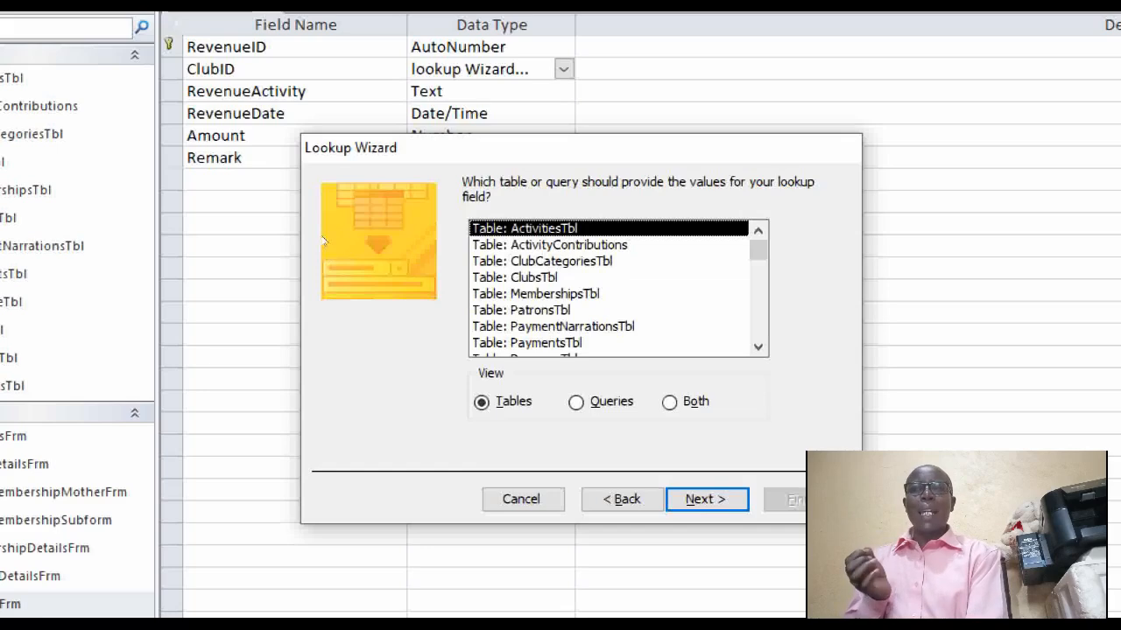
Step: Choose the ClubsTbl table as the source of the lookup values
{"action": "key", "text": "Down"}
{"action": "key", "text": "Down"}
{"action": "key", "text": "Down"}
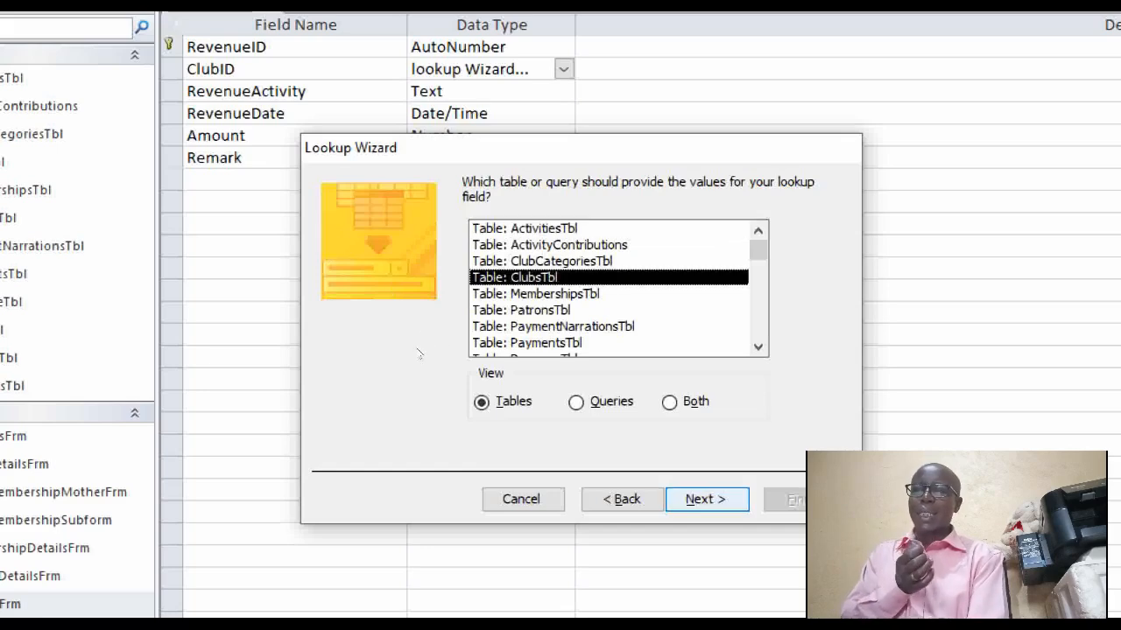
{"action": "key", "text": "Return"}
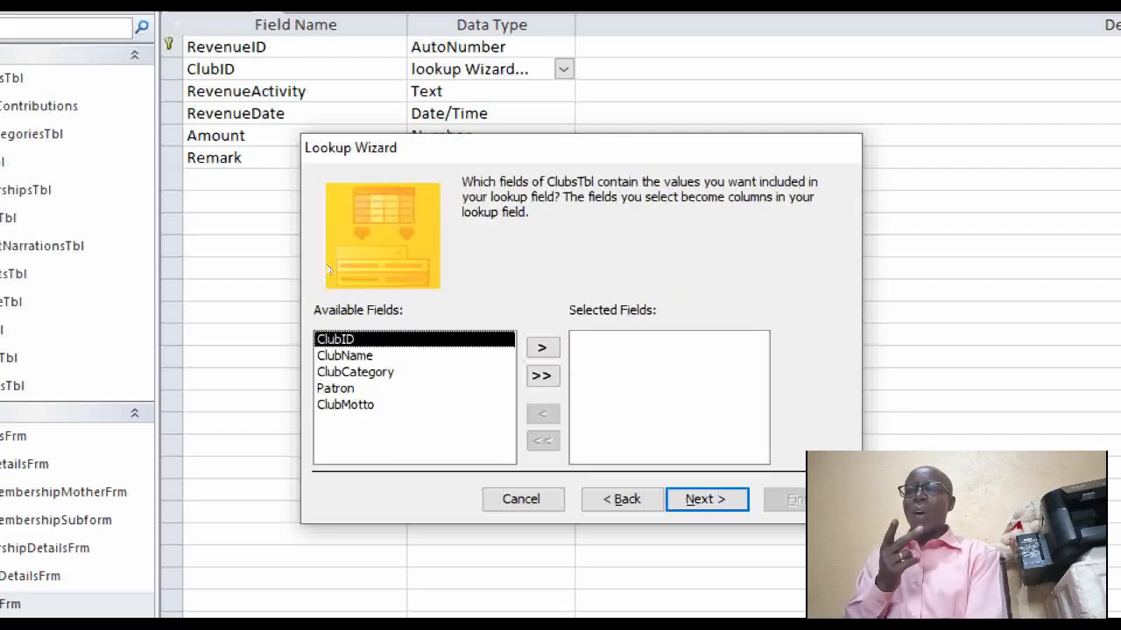
Step: Include the ClubID and ClubName fields in the lookup and continue without specifying a sort order
{"action": "key", "text": "Return"}
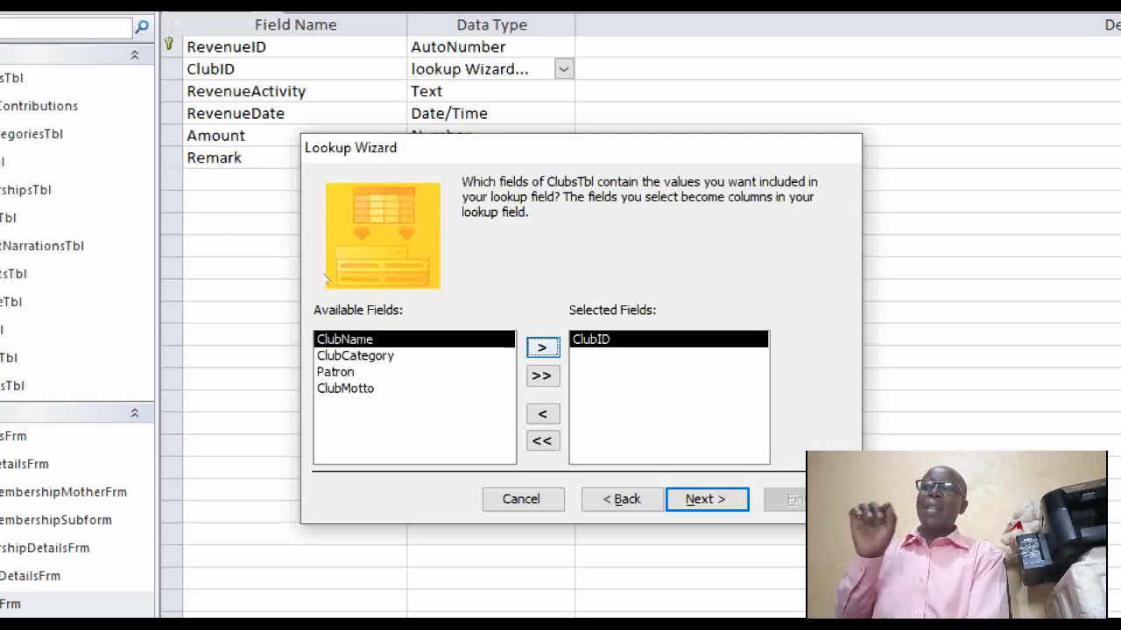
{"action": "key", "text": "space"}
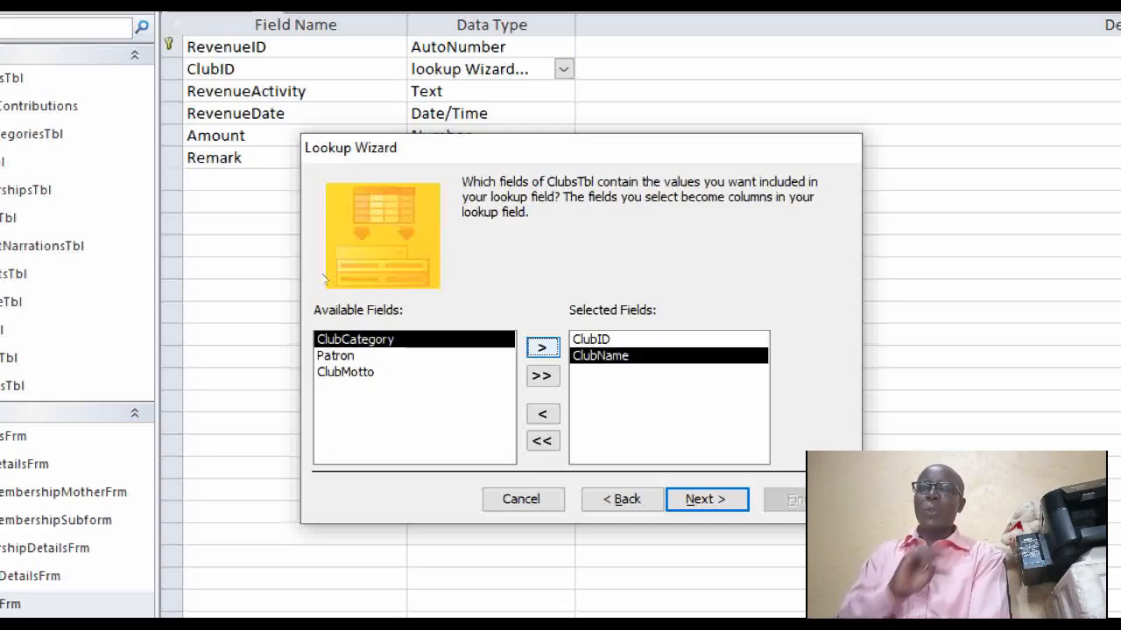
{"action": "left_click", "coordinate": [707, 499]}
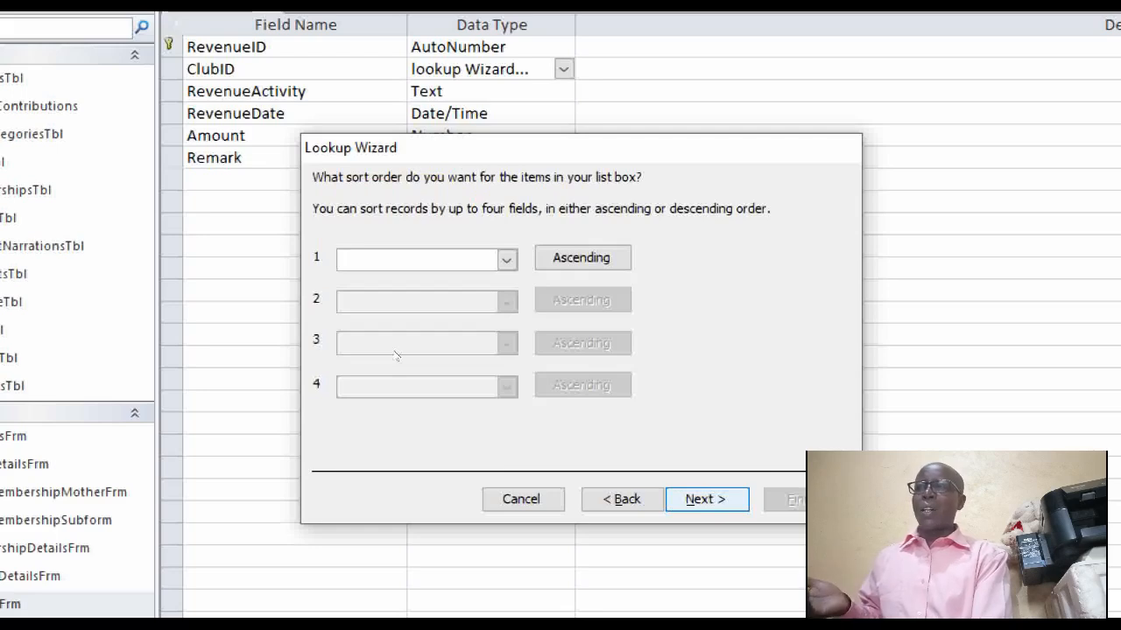
{"action": "left_click", "coordinate": [706, 499]}
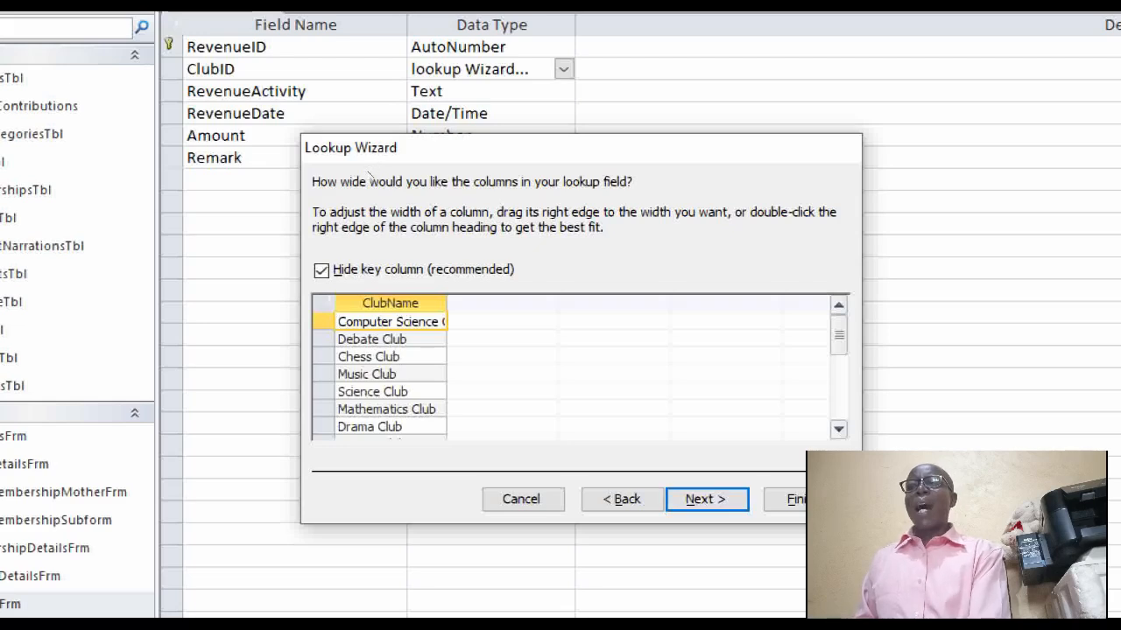
Step: Widen the ClubName lookup column to fit the full club names and turn off hiding of the key column
{"action": "left_click_drag", "start_coordinate": [369, 148], "coordinate": [380, 61]}
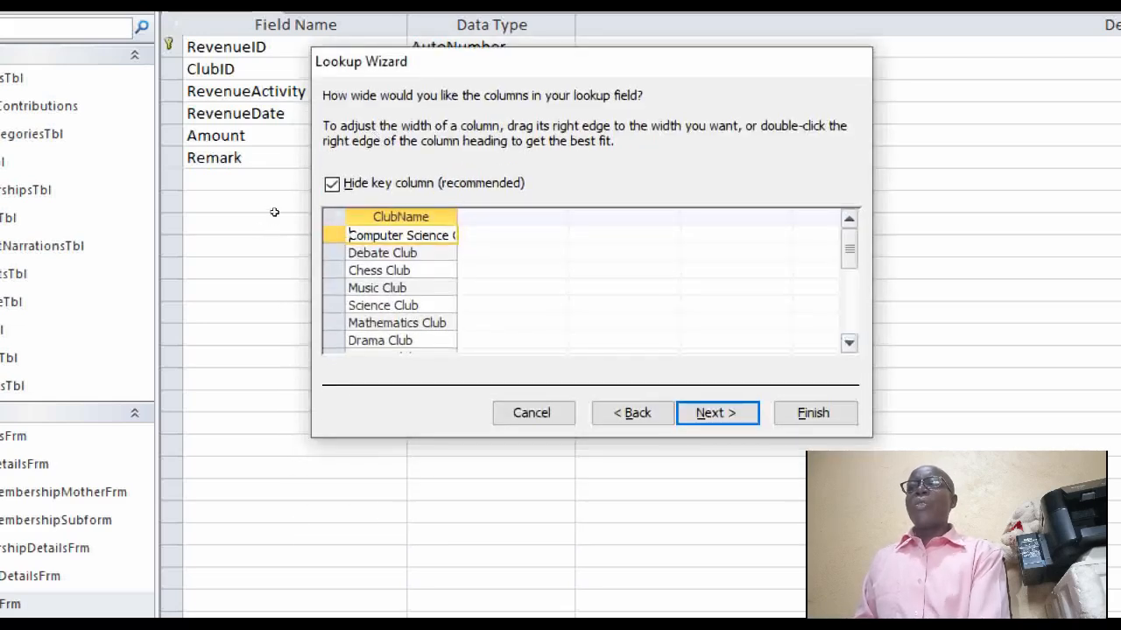
{"action": "left_click_drag", "start_coordinate": [457, 218], "coordinate": [497, 219]}
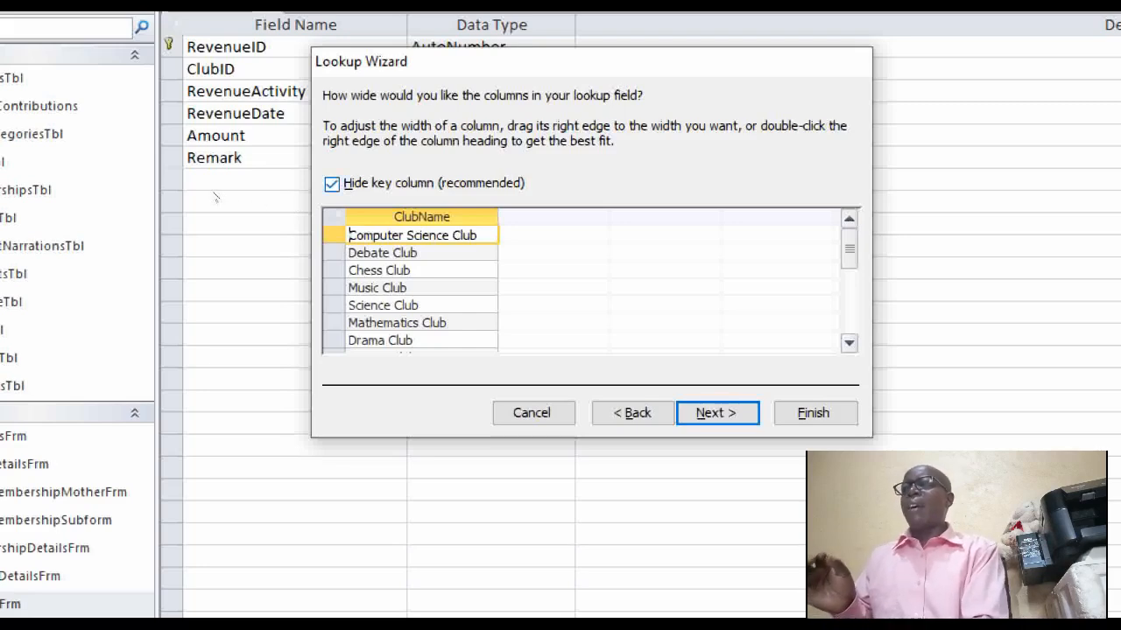
{"action": "key", "text": "alt+h"}
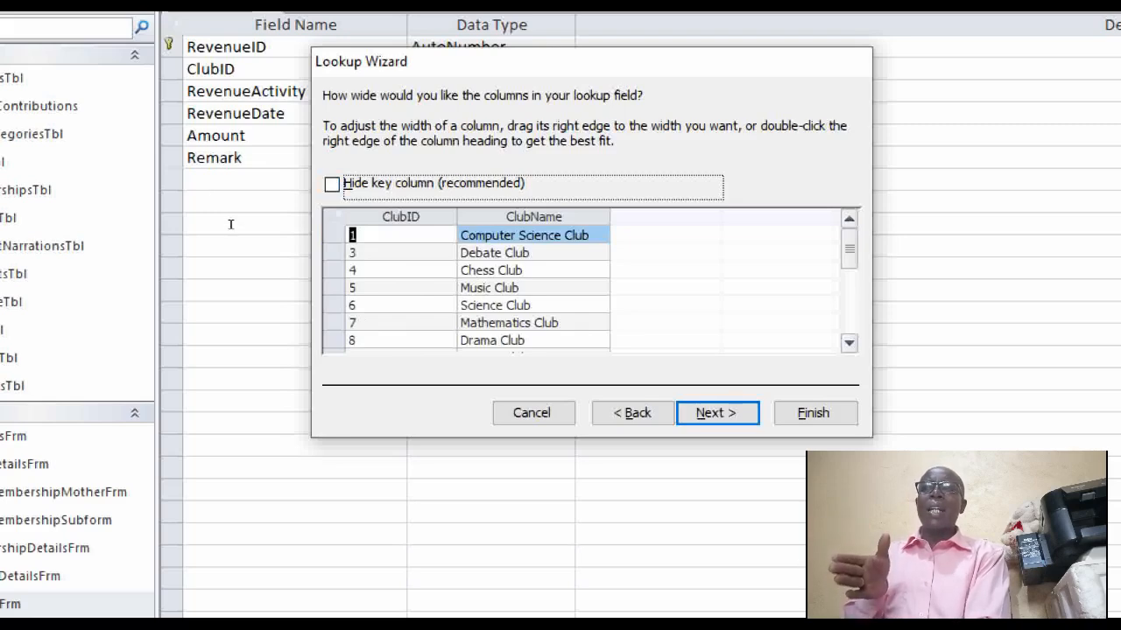
Step: Turn hiding of the key column back on for the ClubID lookup and continue to the wizard's final page
{"action": "left_click", "coordinate": [401, 216]}
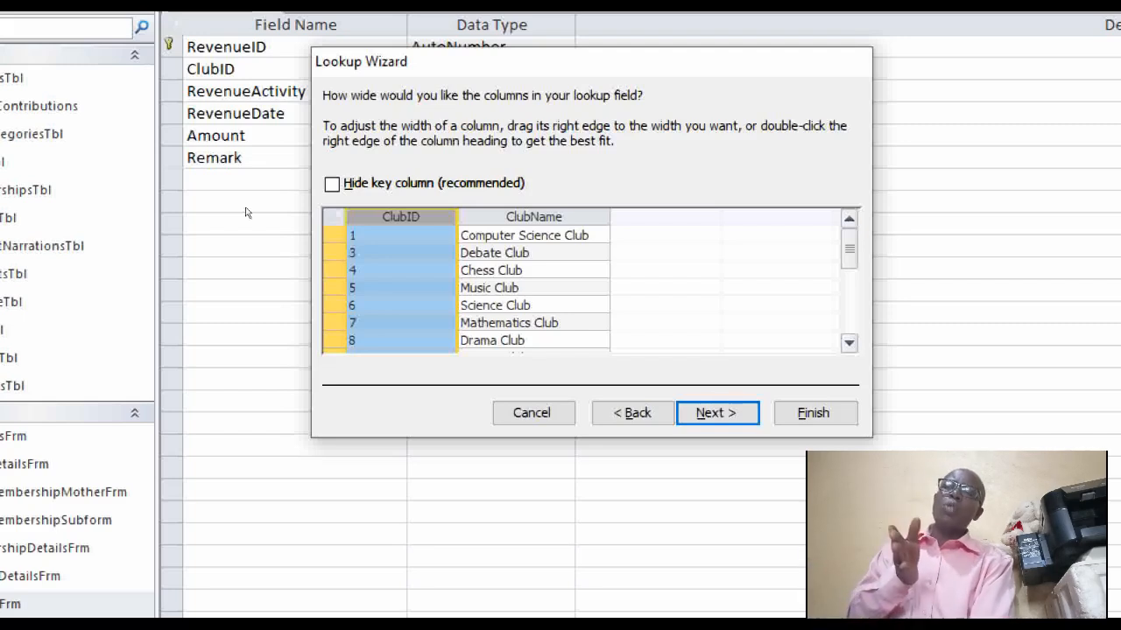
{"action": "left_click", "coordinate": [533, 216]}
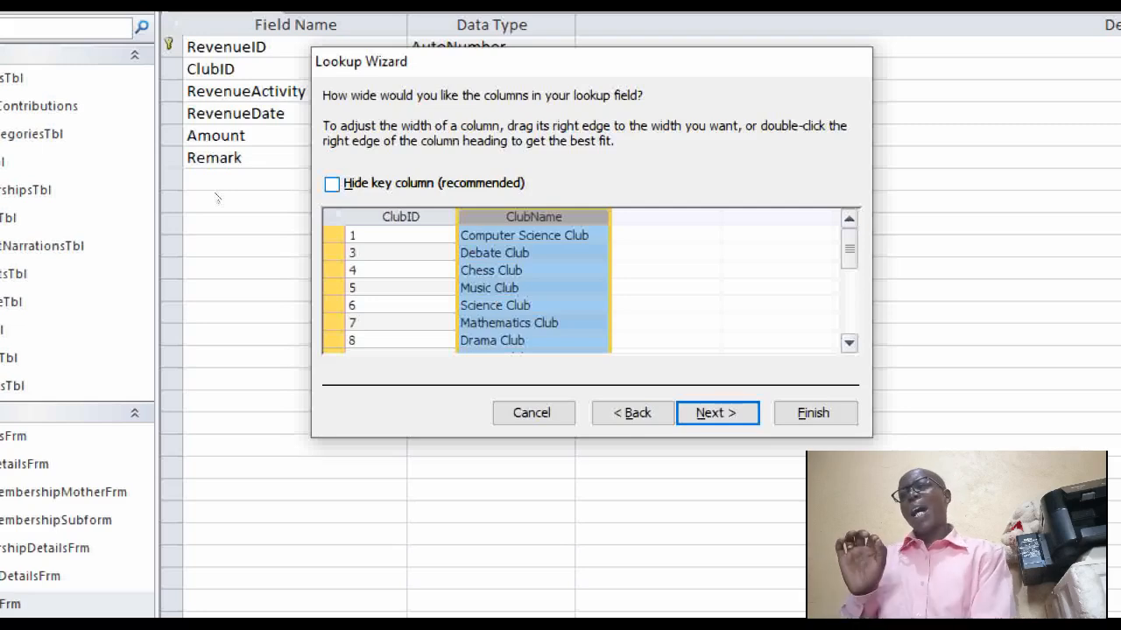
{"action": "key", "text": "alt+h"}
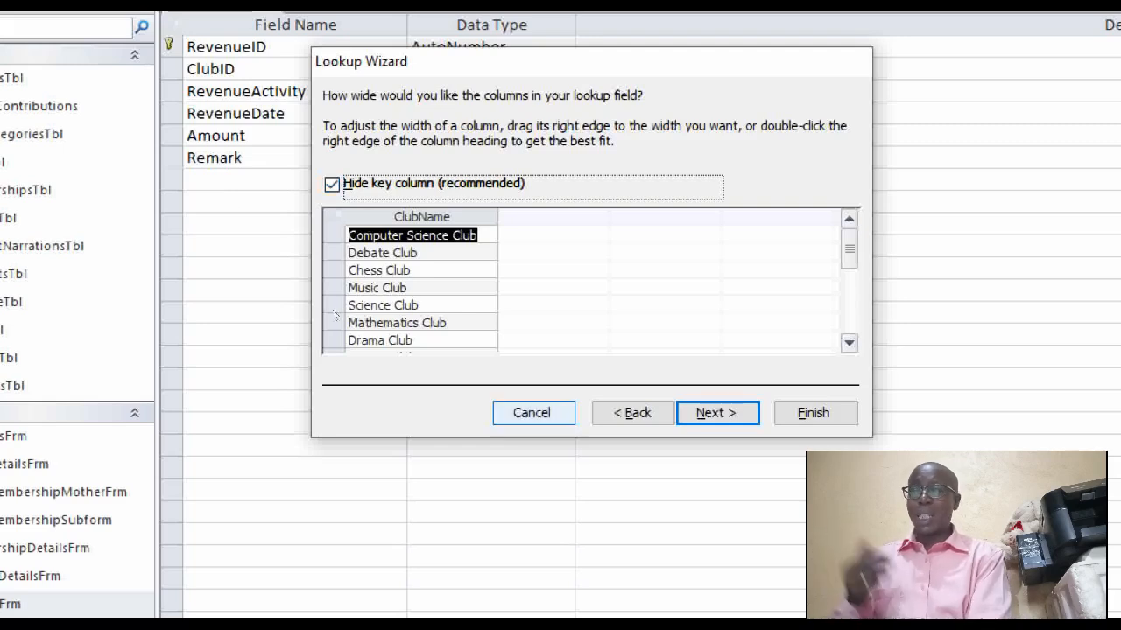
{"action": "key", "text": "alt+n"}
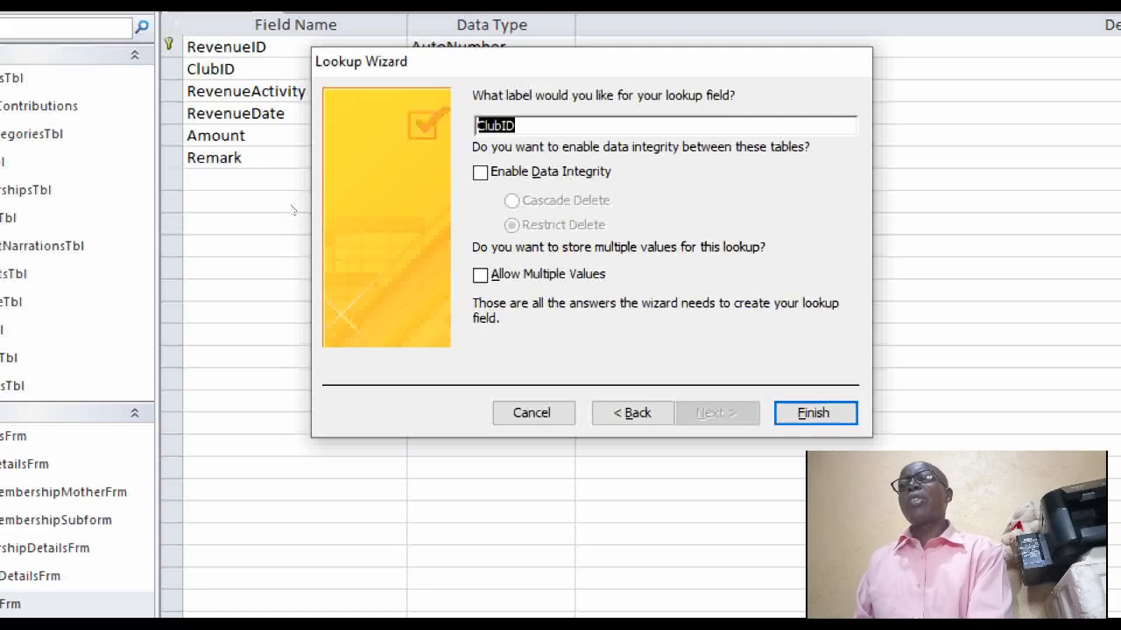
Step: Enable data integrity with Restrict Delete for the ClubID lookup, then finish the wizard and save the table
{"action": "key", "text": "alt+d"}
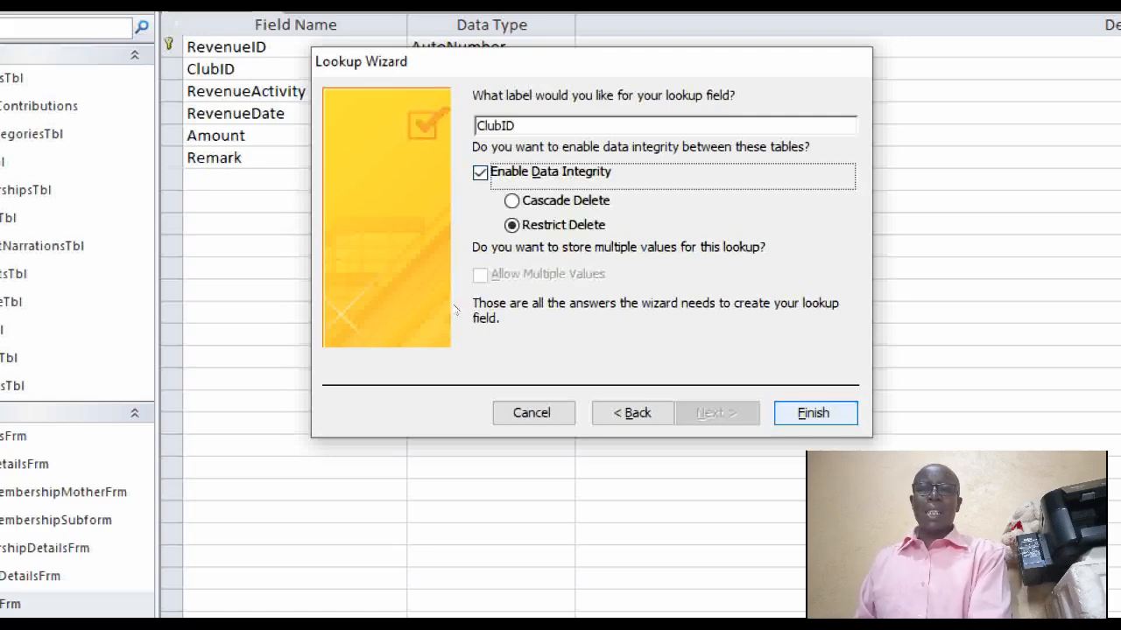
{"action": "key", "text": "Return"}
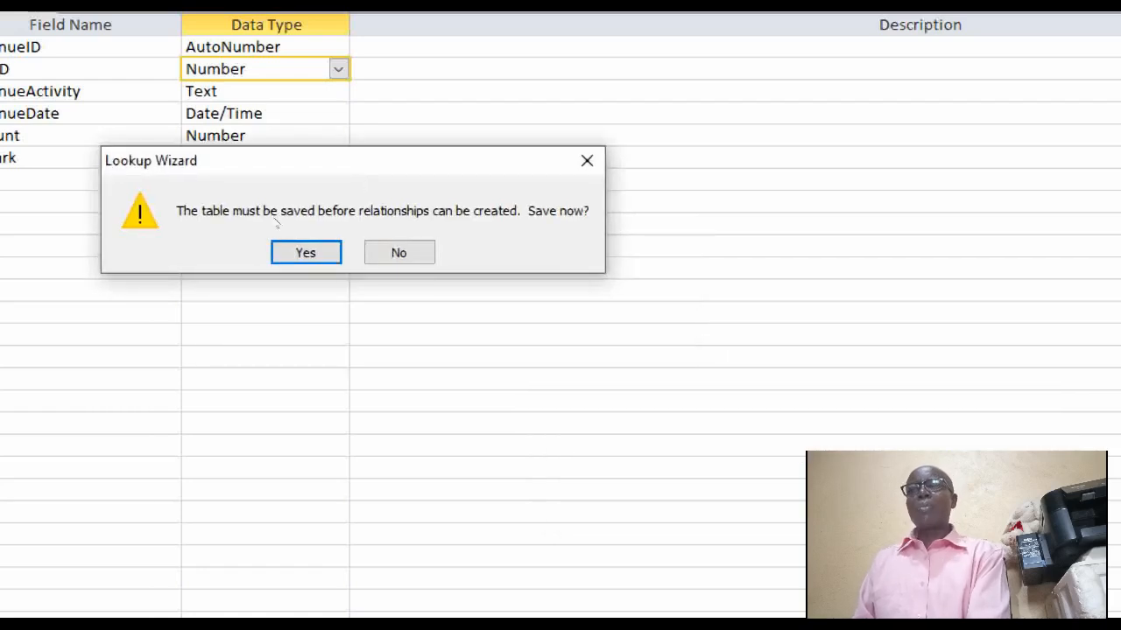
{"action": "left_click", "coordinate": [310, 250]}
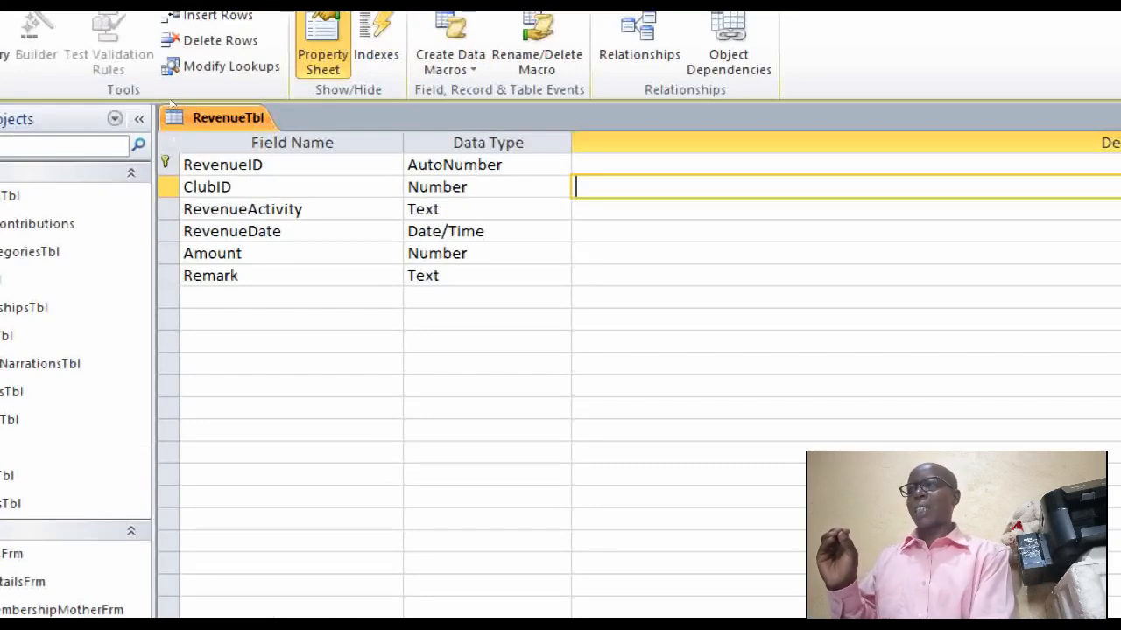
Step: Close RevenueTbl and create a new blank table in Design view
{"action": "right_click", "coordinate": [242, 120]}
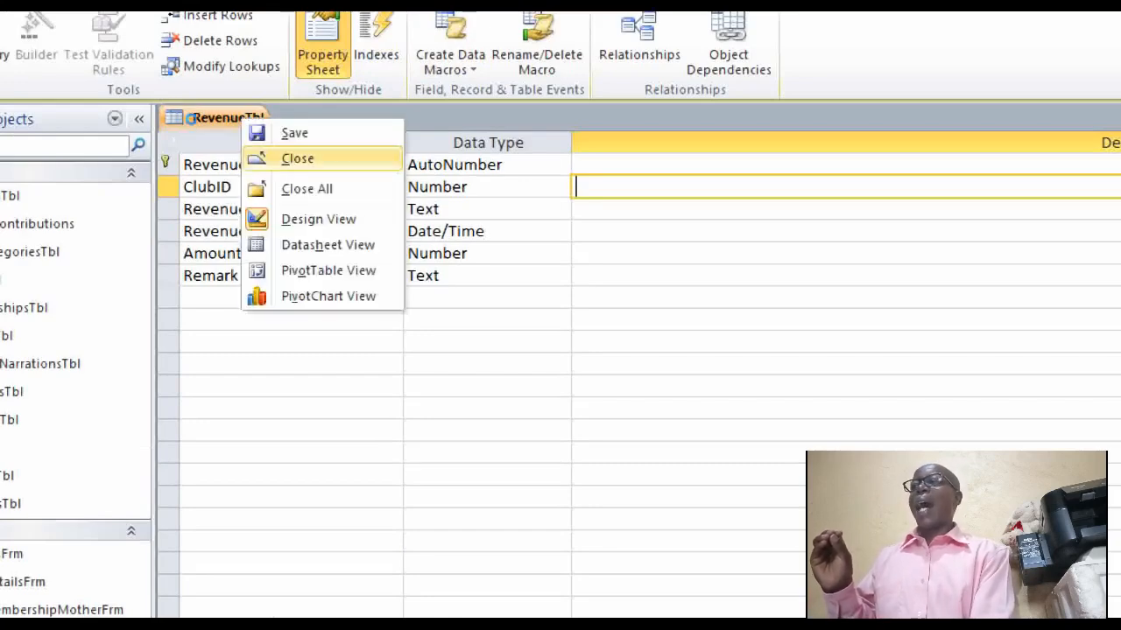
{"action": "key", "text": "Return"}
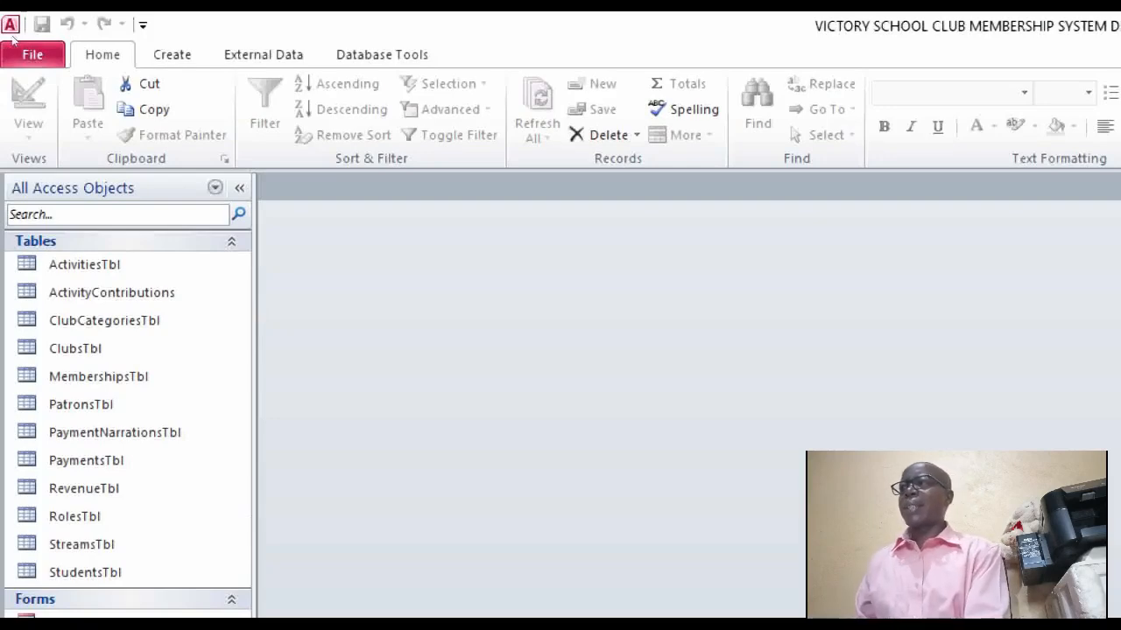
{"action": "left_click", "coordinate": [172, 54]}
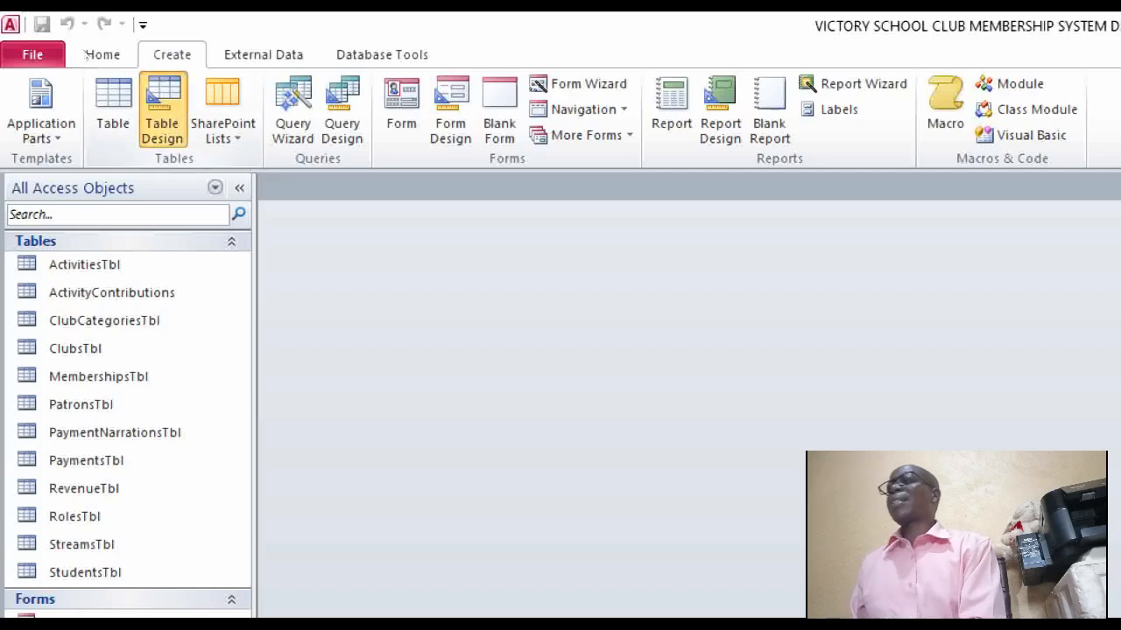
{"action": "left_click", "coordinate": [162, 107]}
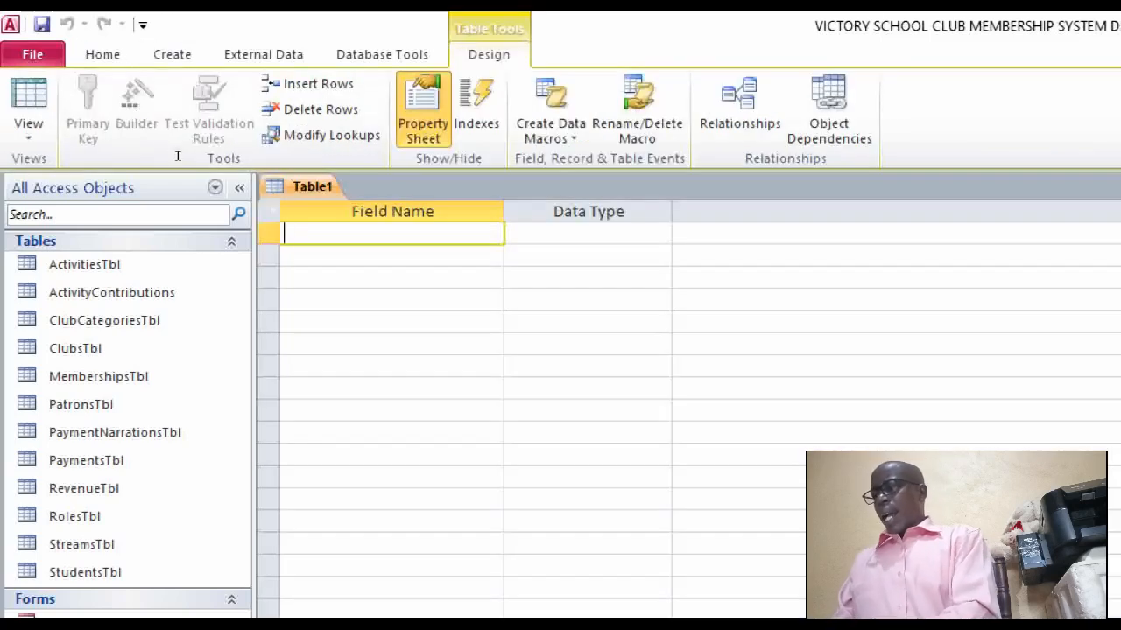
Step: Add an ExpenseID field with the AutoNumber data type and make it the primary key
{"action": "type", "text": "Ex"}
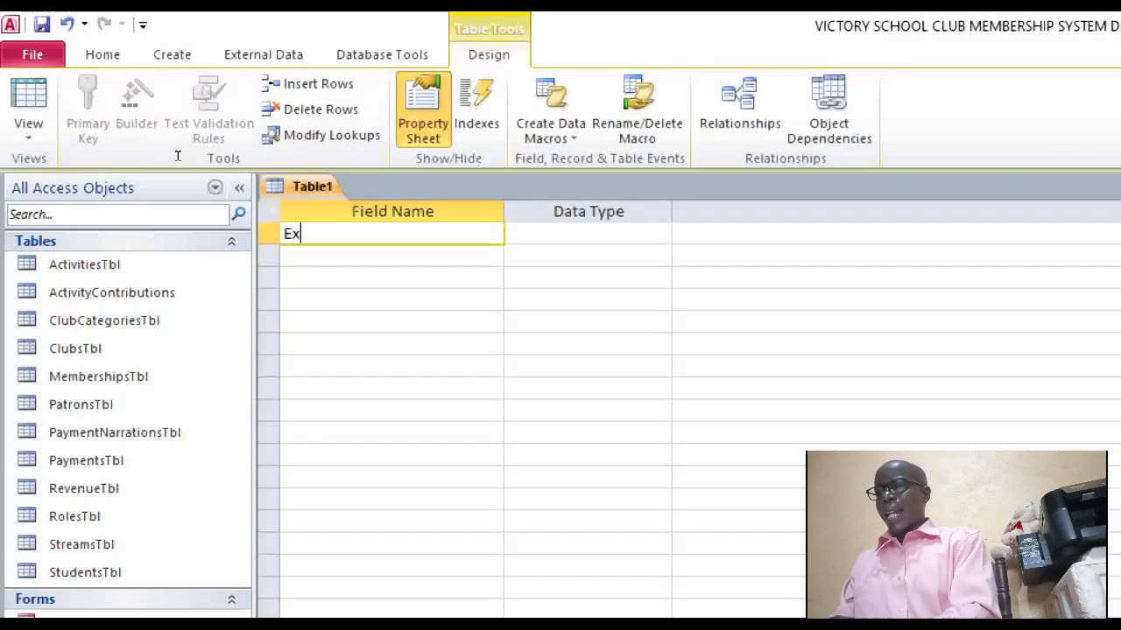
{"action": "type", "text": "penseID"}
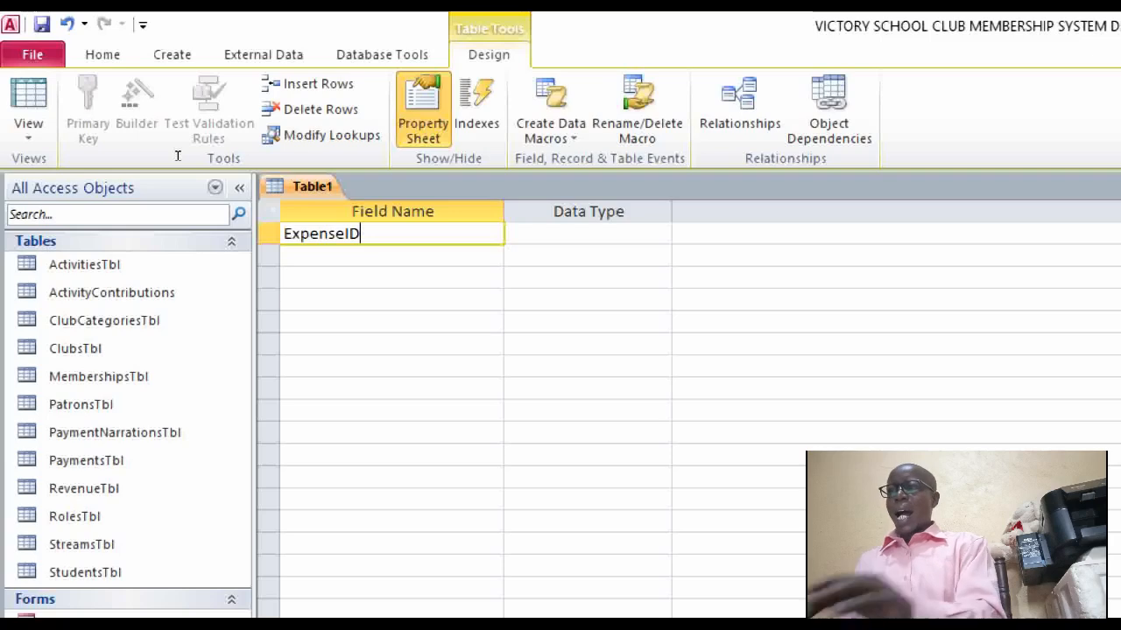
{"action": "key", "text": "Tab"}
{"action": "type", "text": "au"}
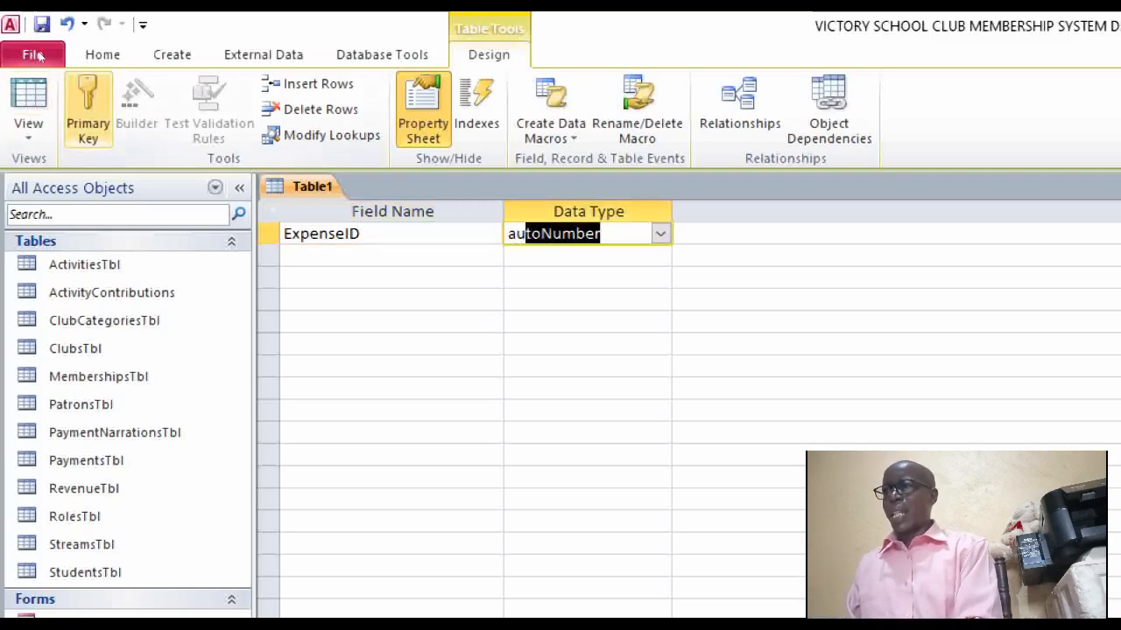
{"action": "left_click", "coordinate": [87, 109]}
{"action": "key", "text": "Tab"}
{"action": "key", "text": "Tab"}
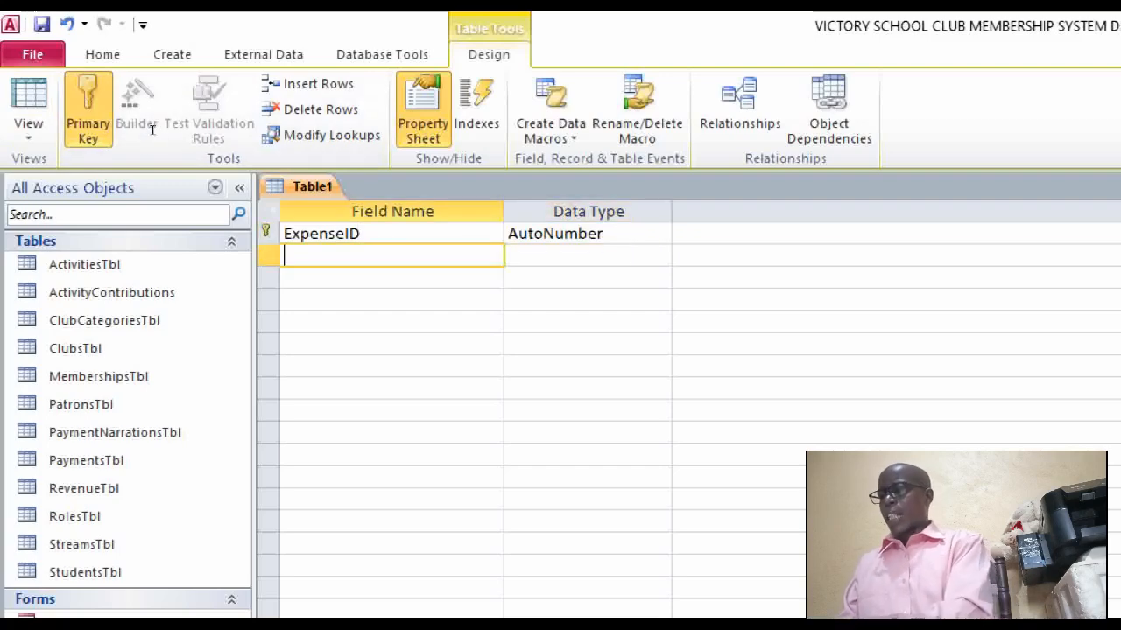
Step: Add a ClubID field using the Lookup Wizard and have it get its values from another table or query
{"action": "type", "text": "Cl"}
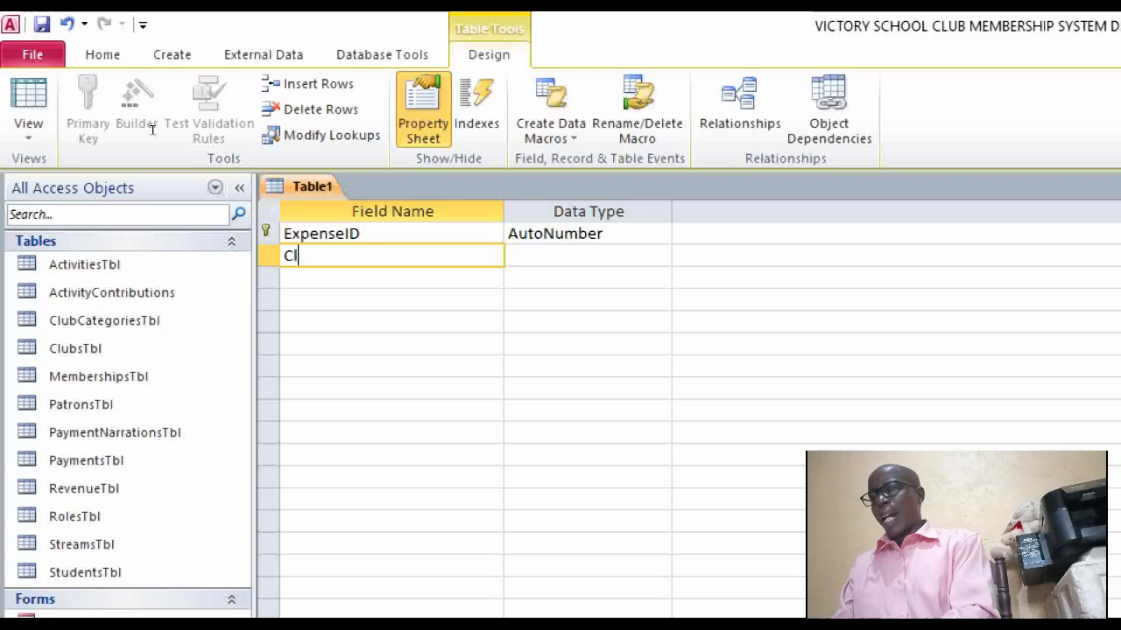
{"action": "type", "text": "ubID"}
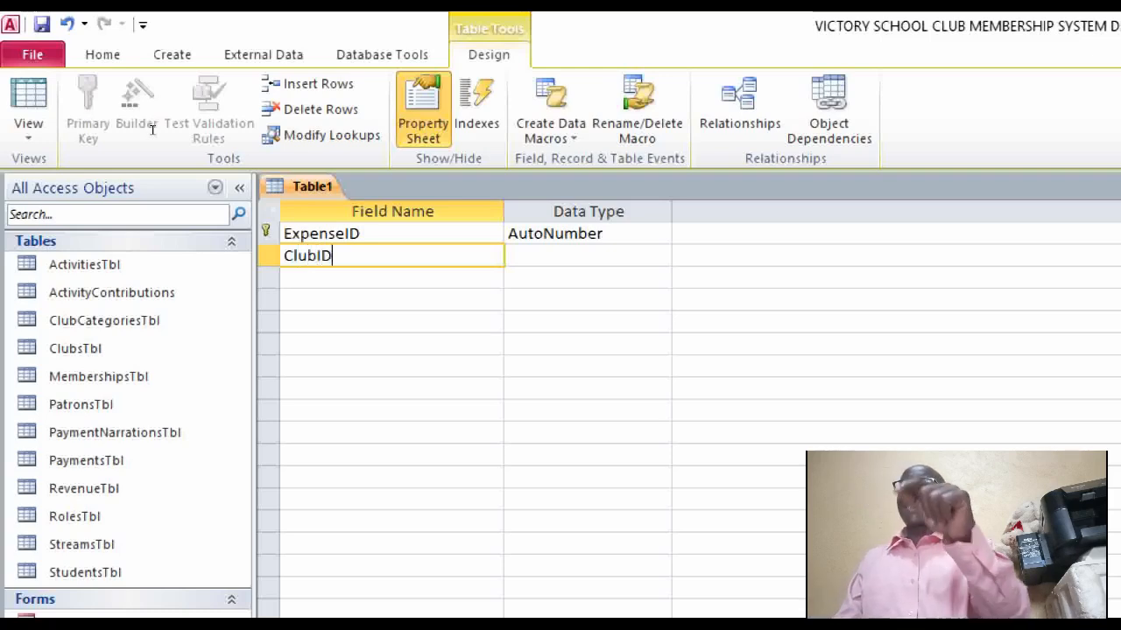
{"action": "key", "text": "Tab"}
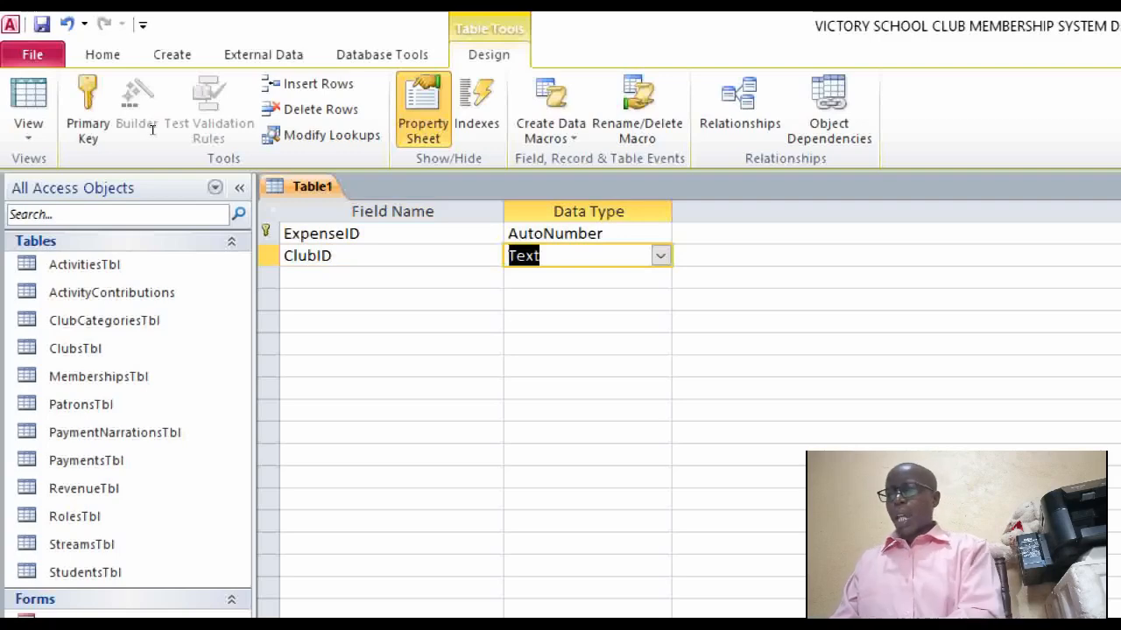
{"action": "type", "text": "lookup Wizard..."}
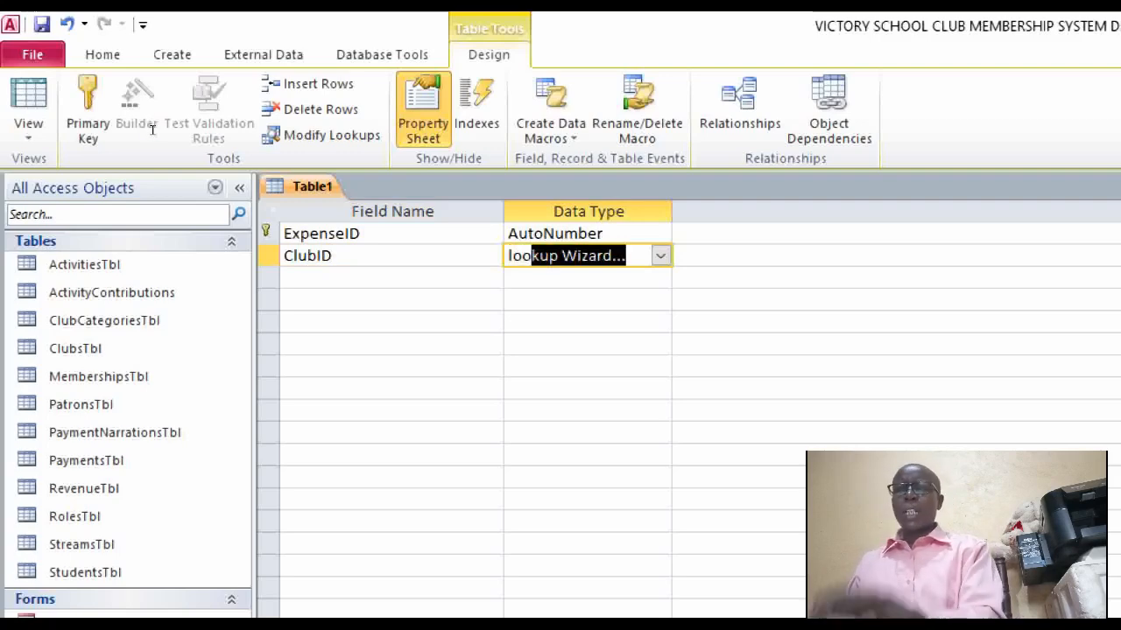
{"action": "key", "text": "Return"}
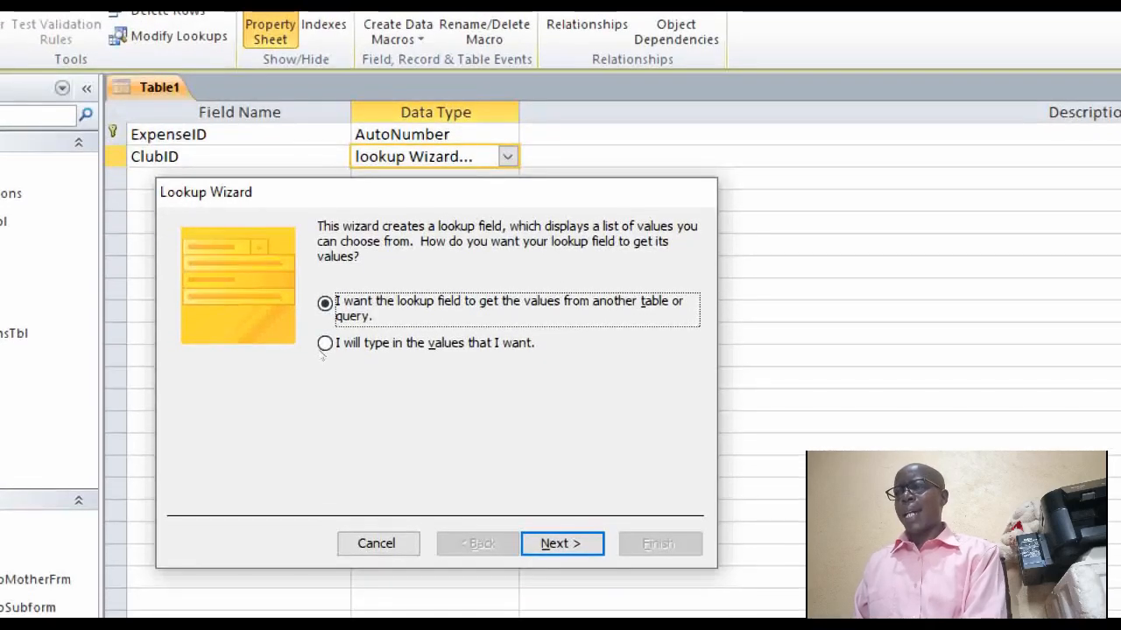
{"action": "key", "text": "Return"}
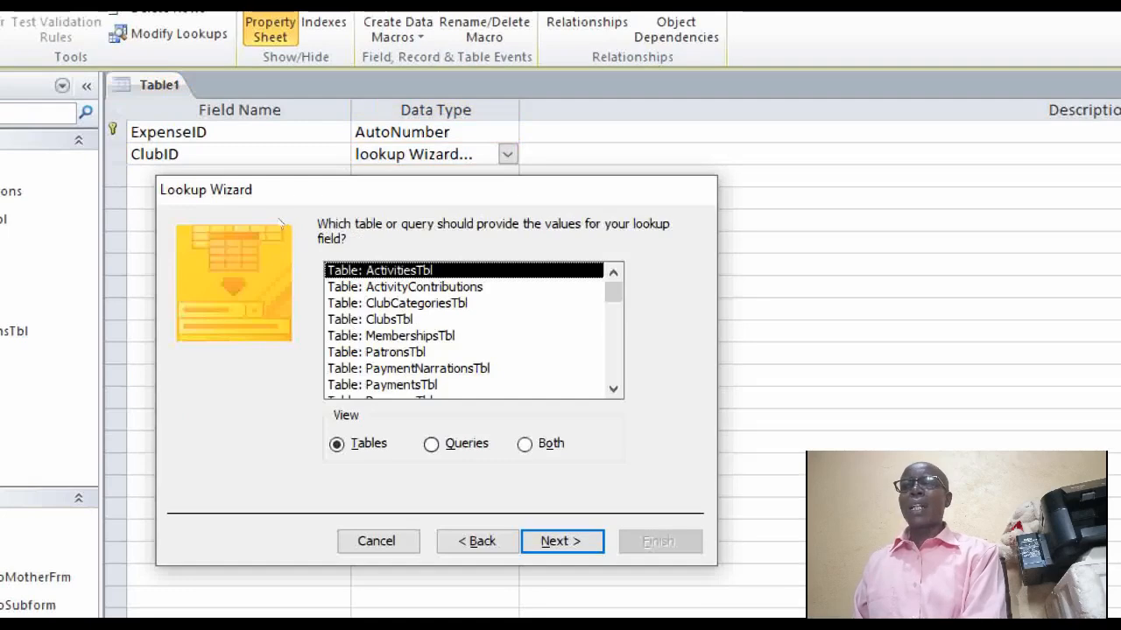
Step: Choose ClubsTbl as the table that provides the values for the new ClubID lookup
{"action": "key", "text": "Down"}
{"action": "key", "text": "Down"}
{"action": "key", "text": "Down"}
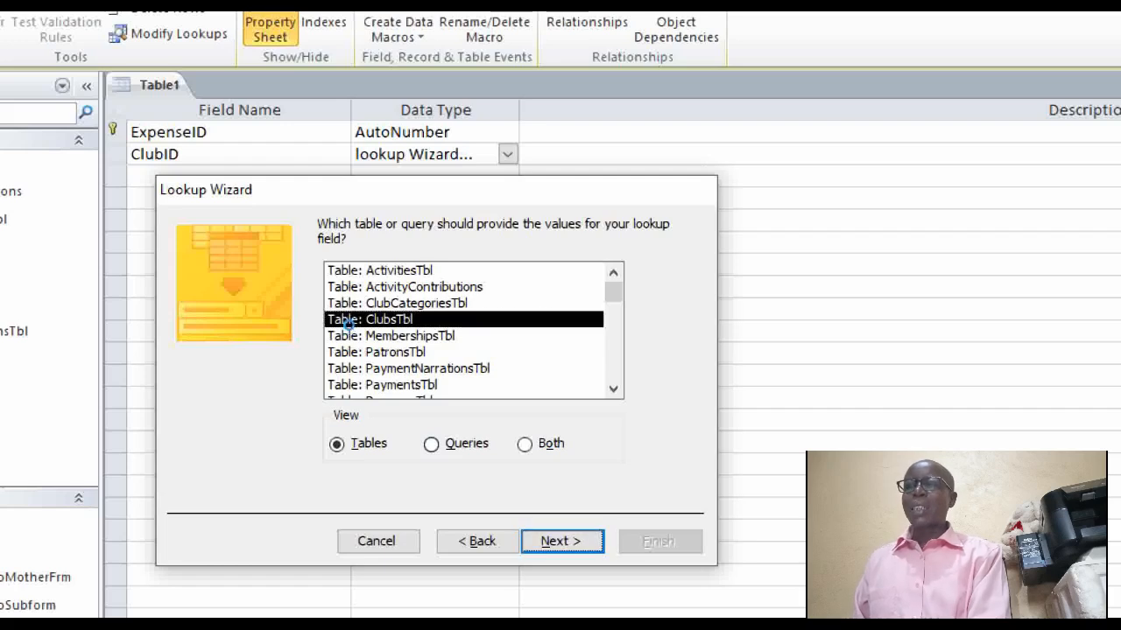
{"action": "key", "text": "Return"}
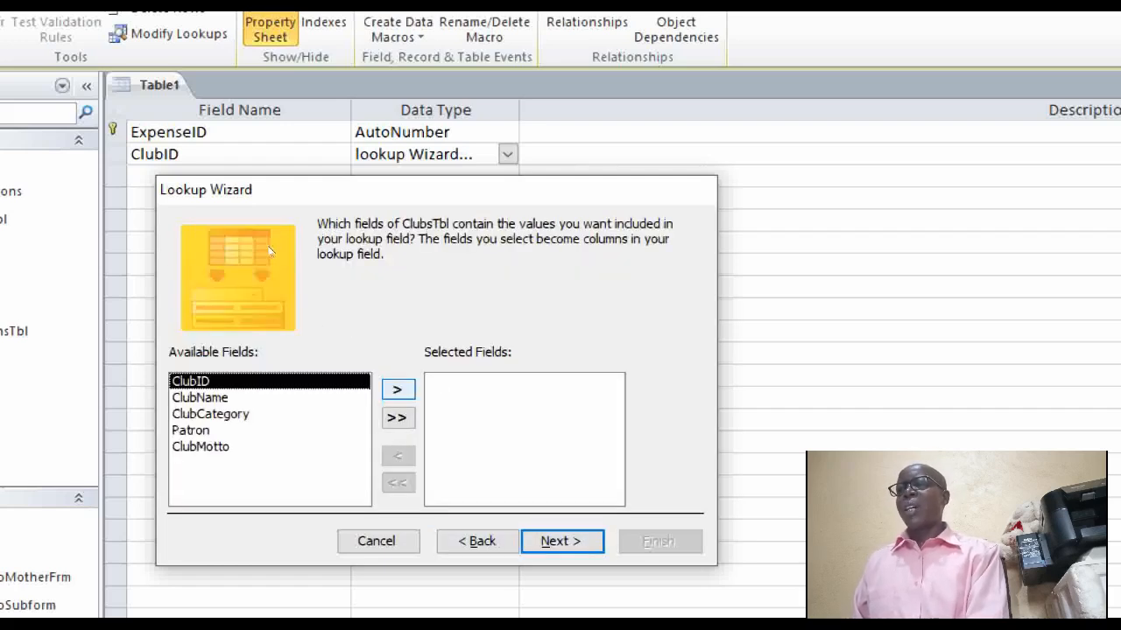
Step: Include ClubID and ClubName as the lookup's fields and continue without specifying a sort order
{"action": "key", "text": "Return"}
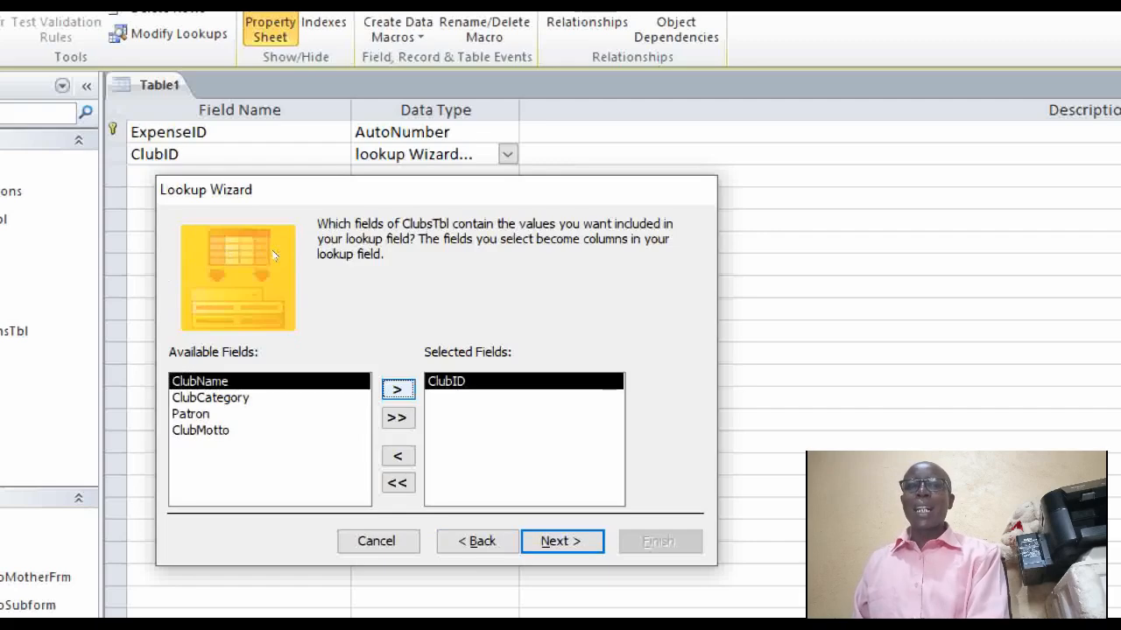
{"action": "key", "text": "Return"}
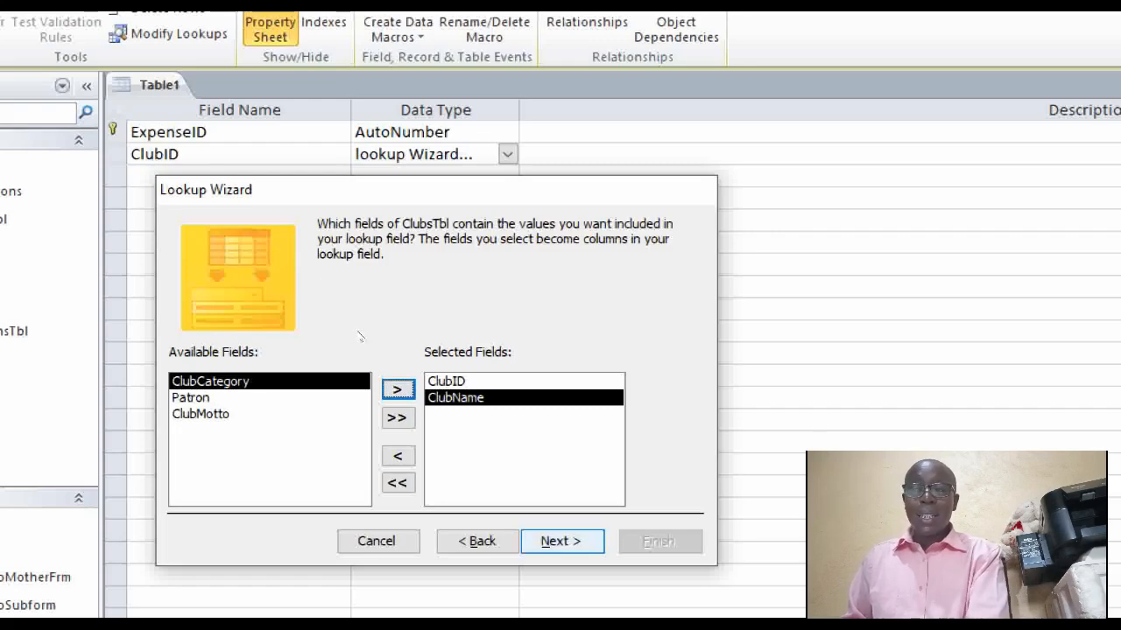
{"action": "key", "text": "Return"}
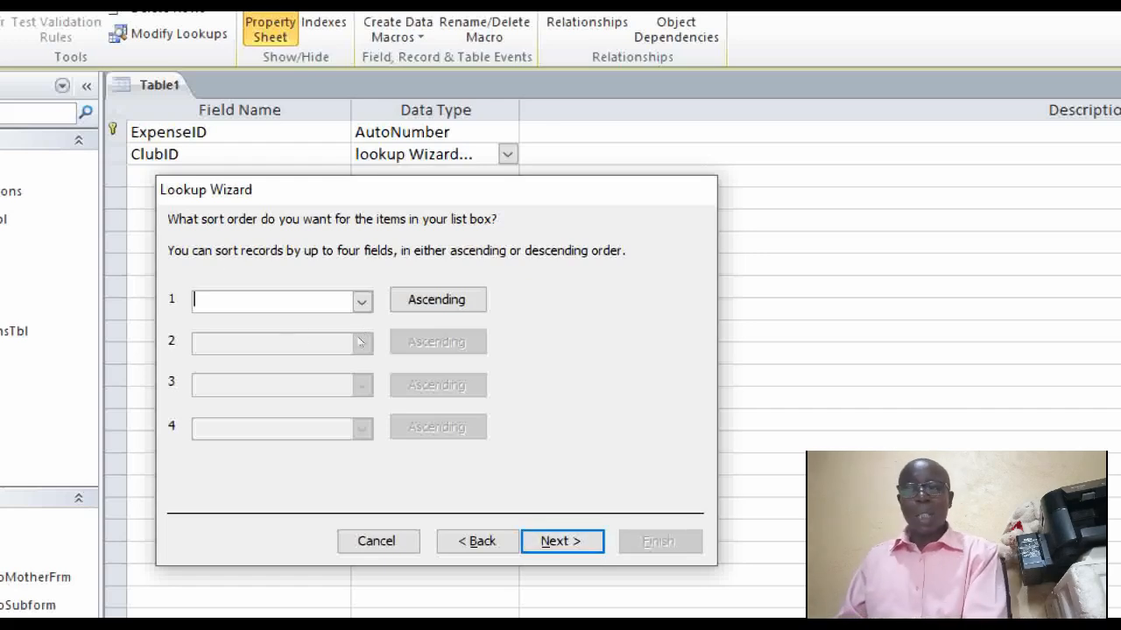
{"action": "key", "text": "Return"}
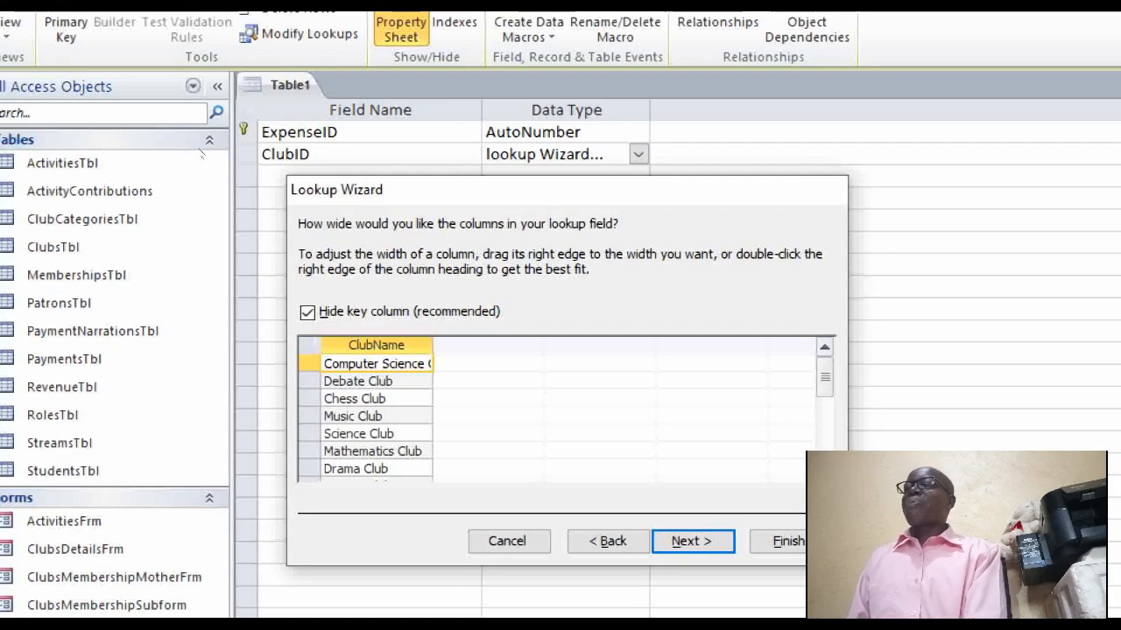
Step: Widen the ClubName lookup column to fit the full club names, keep the key column hidden, and continue
{"action": "left_click_drag", "start_coordinate": [382, 189], "coordinate": [441, 117]}
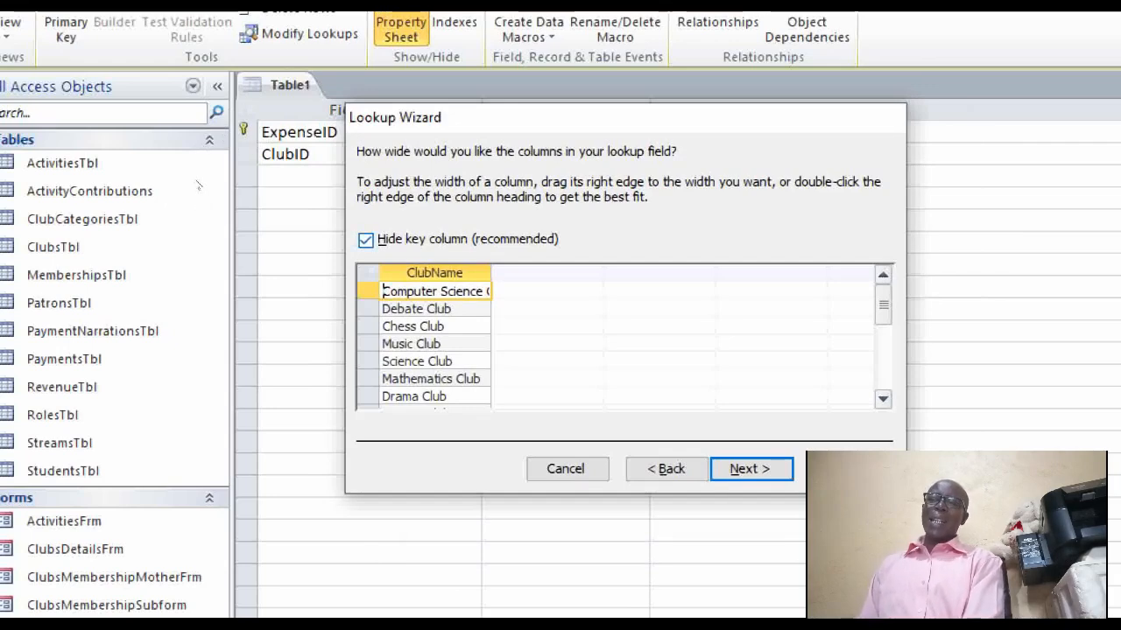
{"action": "key", "text": "alt+h"}
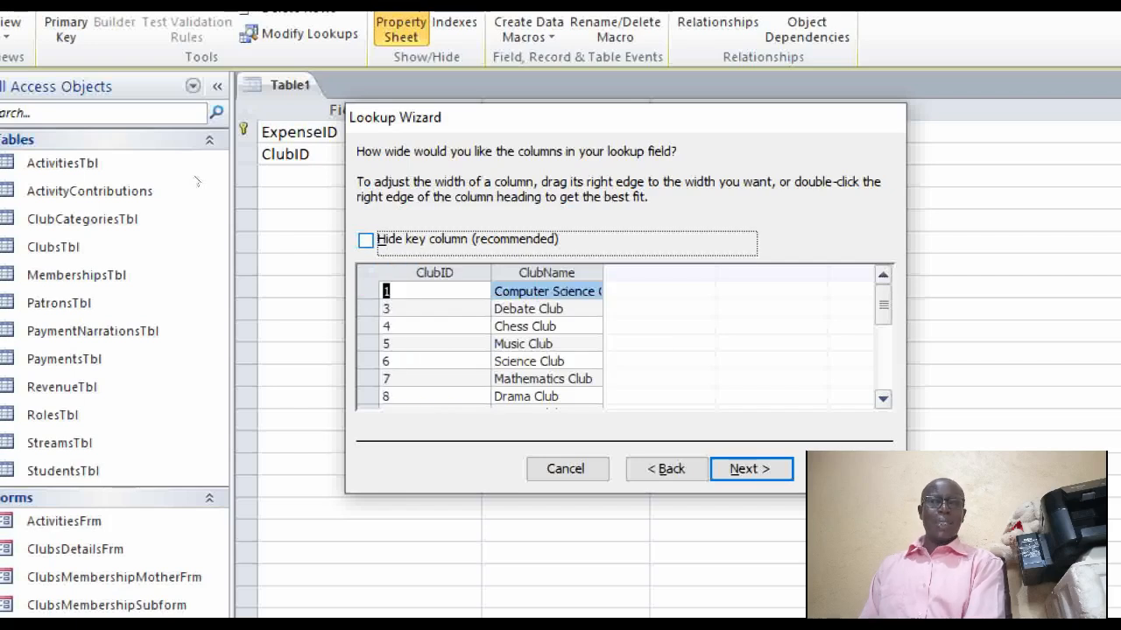
{"action": "key", "text": "alt+h"}
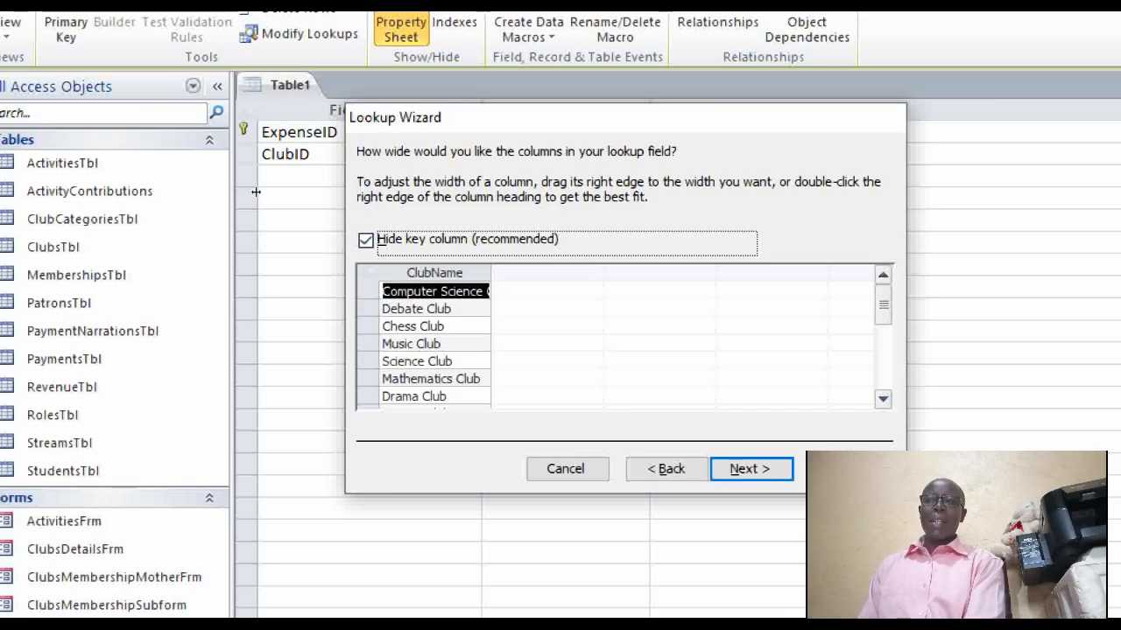
{"action": "mouse_move", "coordinate": [491, 274]}
{"action": "left_mouse_down"}
{"action": "mouse_move", "coordinate": [564, 273]}
{"action": "mouse_move", "coordinate": [535, 273]}
{"action": "left_mouse_up"}
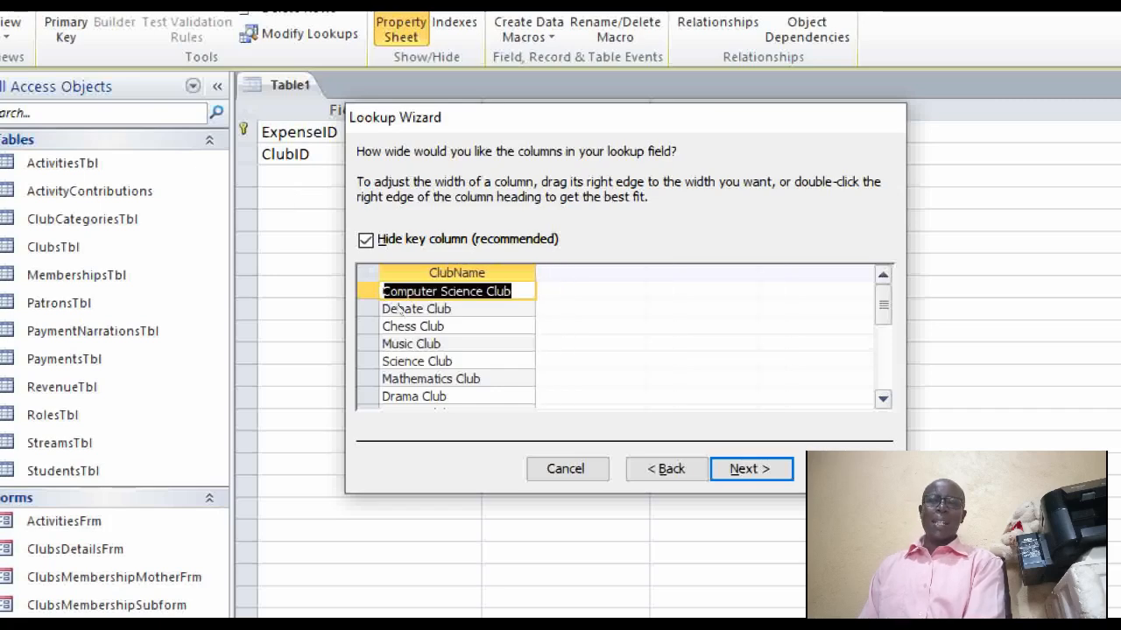
{"action": "left_click", "coordinate": [751, 470]}
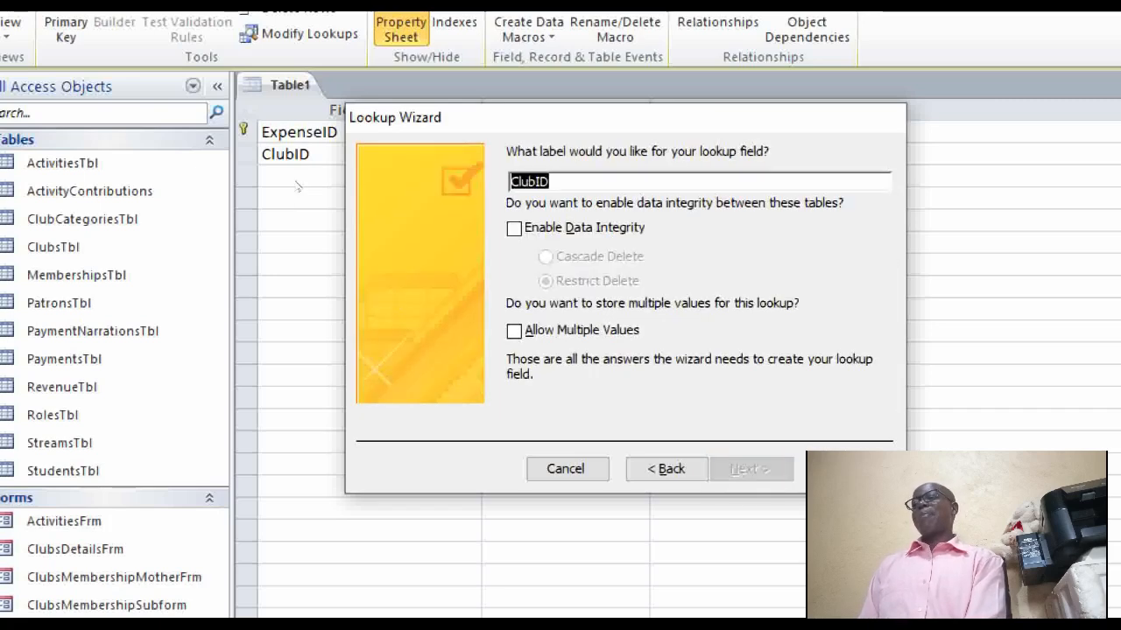
Step: Enable data integrity for the ClubID lookup, finish the wizard, and save the table as ExpensesTbl
{"action": "key", "text": "alt+d"}
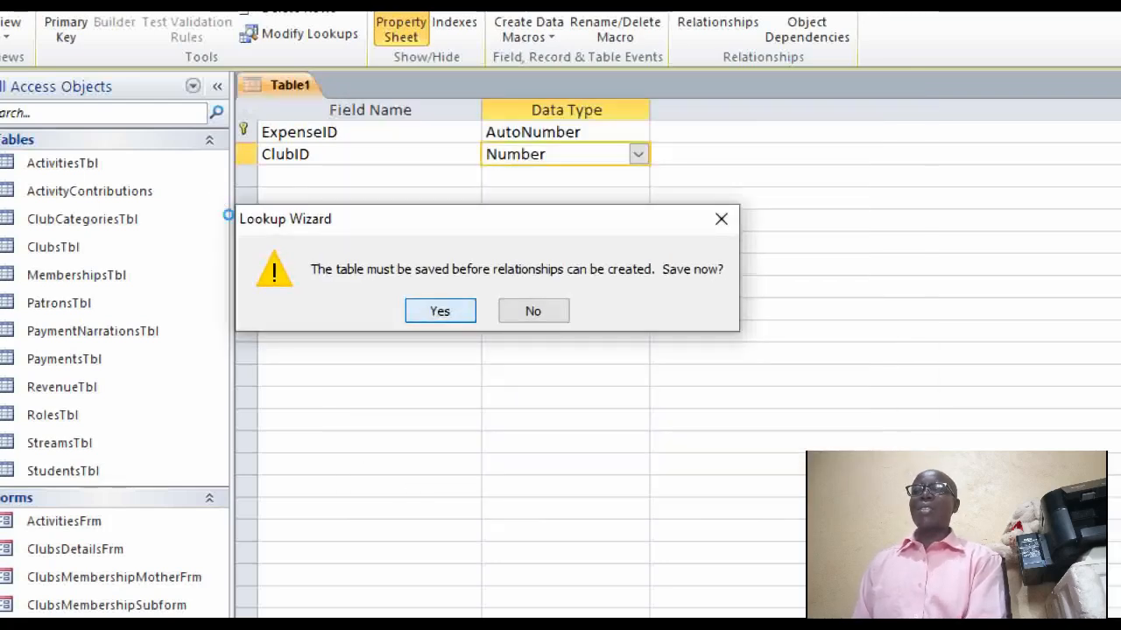
{"action": "key", "text": "Return"}
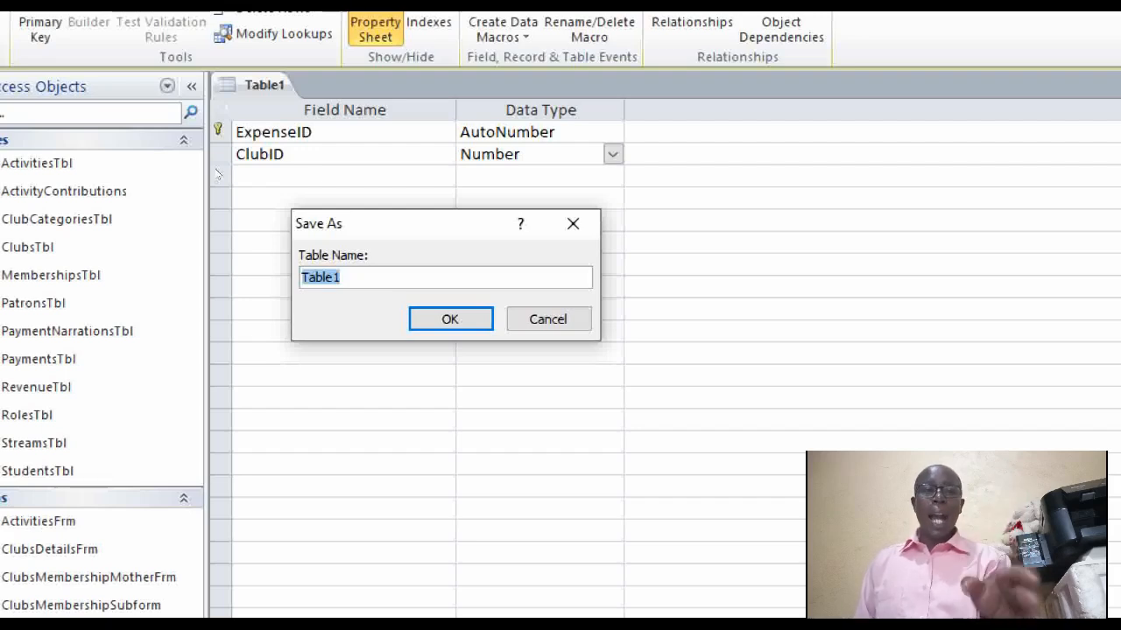
{"action": "type", "text": "E"}
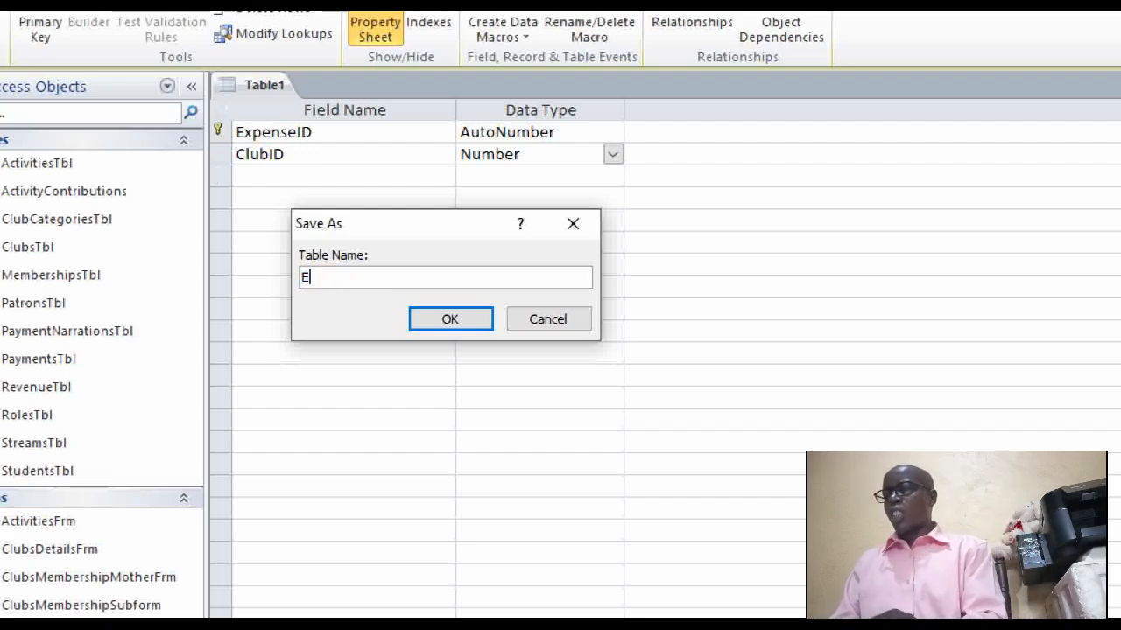
{"action": "type", "text": "xpenses"}
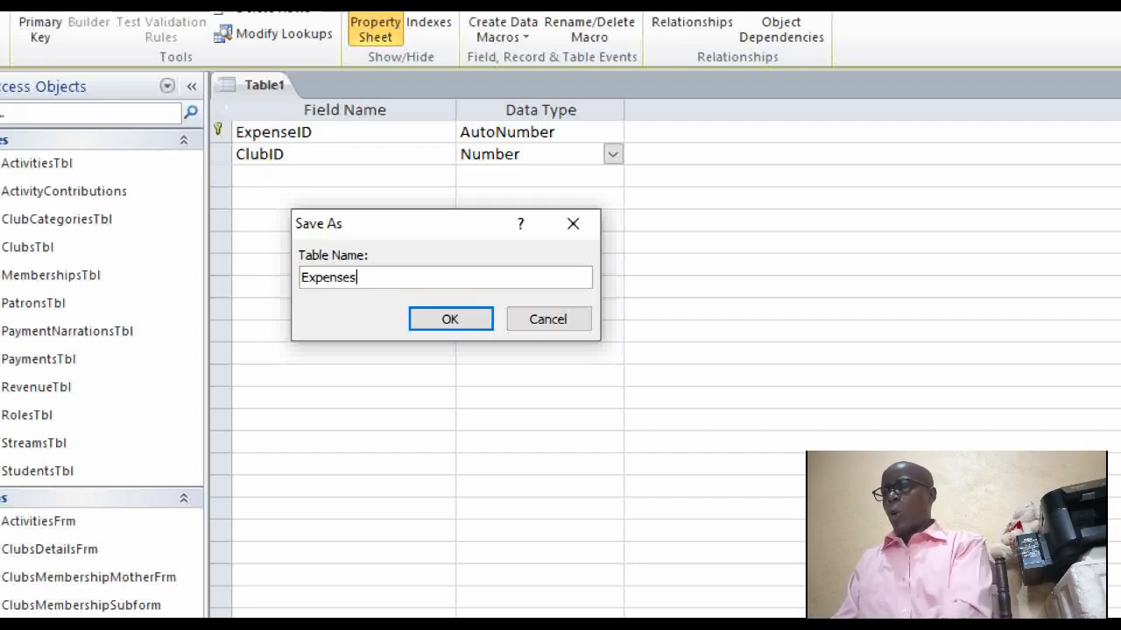
{"action": "type", "text": "Tbl"}
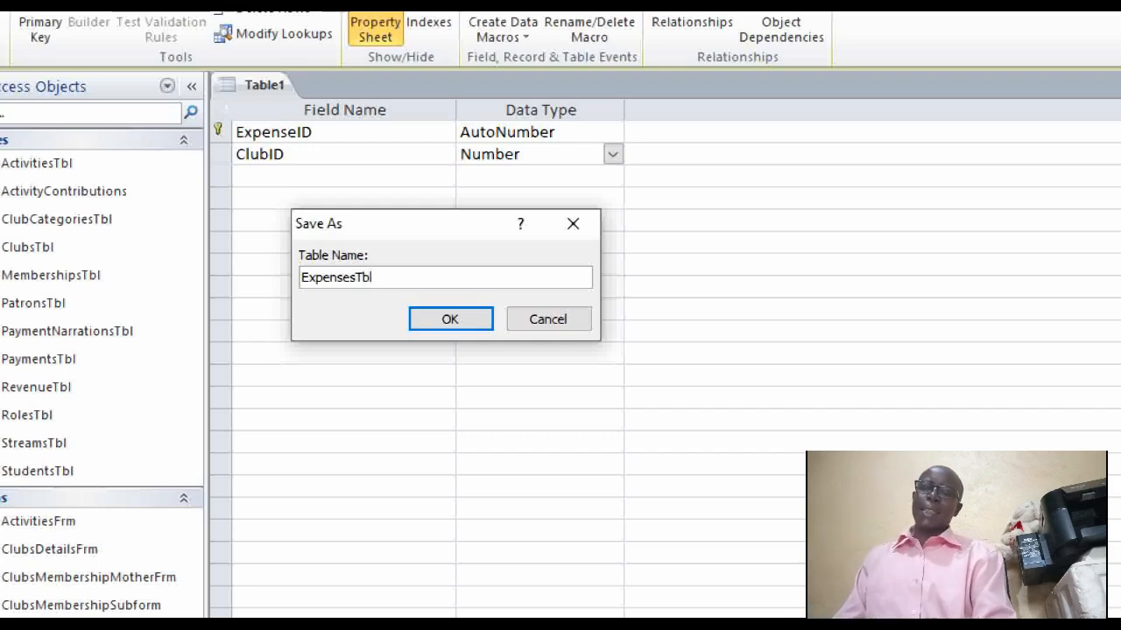
{"action": "key", "text": "Return"}
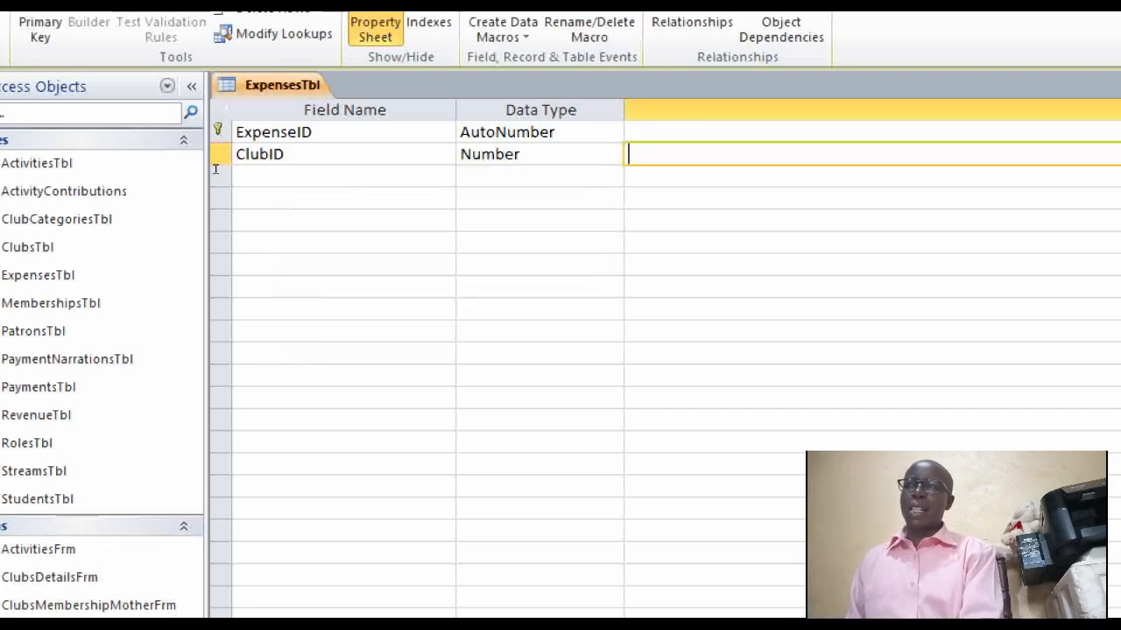
Step: Add an ExpenseNarration field with the Text data type below ClubID
{"action": "key", "text": "Return"}
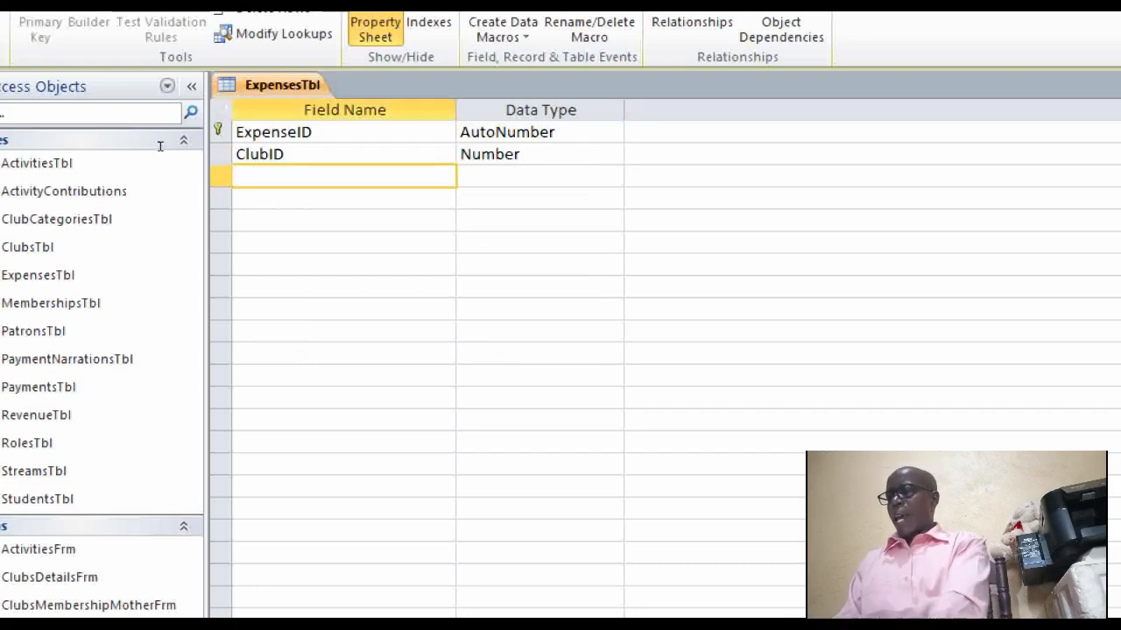
{"action": "type", "text": "Exa"}
{"action": "key", "text": "BackSpace"}
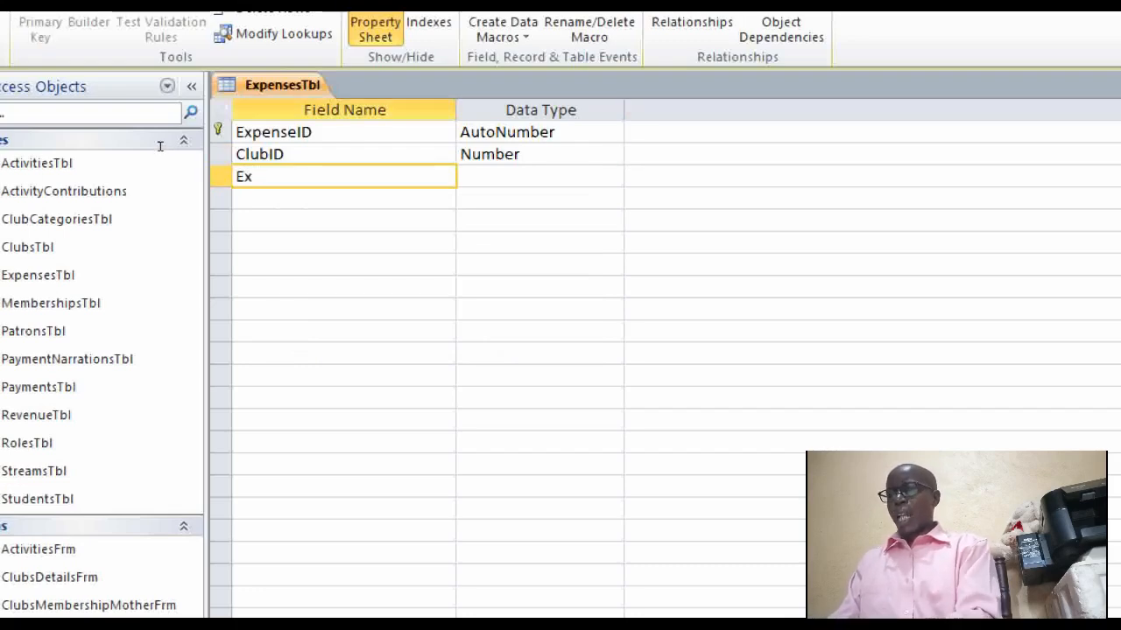
{"action": "type", "text": "pense"}
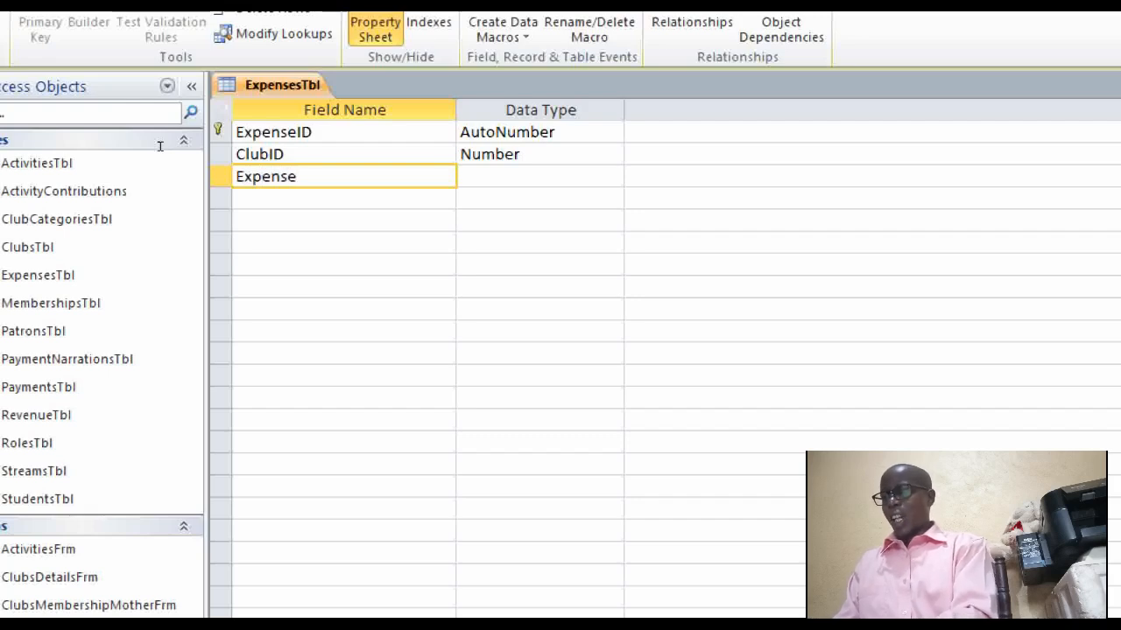
{"action": "type", "text": "Narration"}
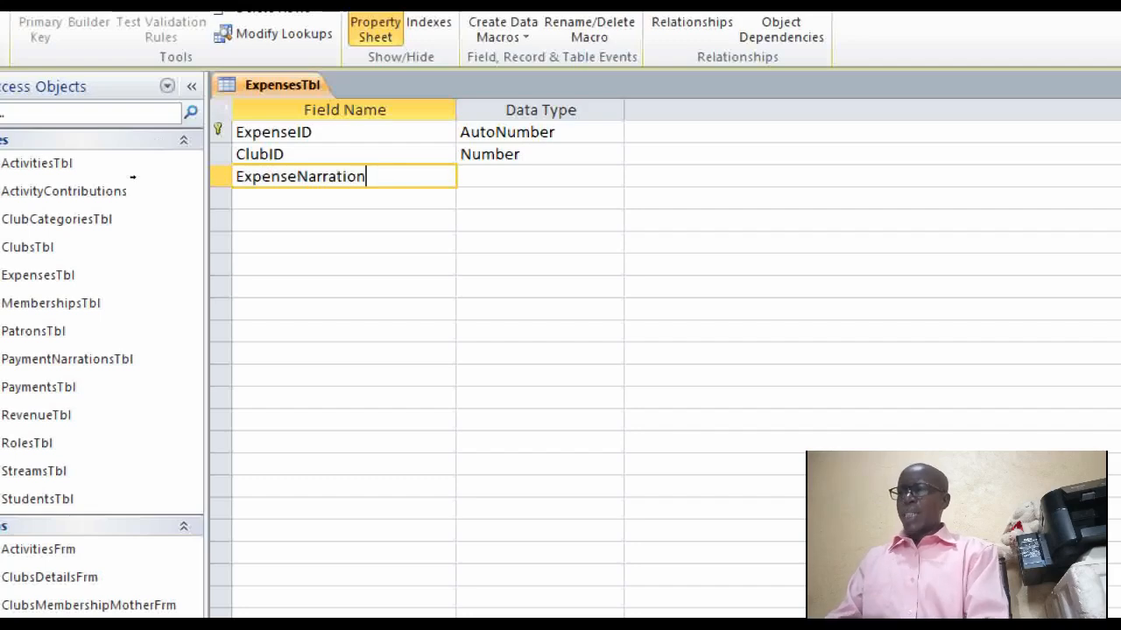
{"action": "key", "text": "Tab"}
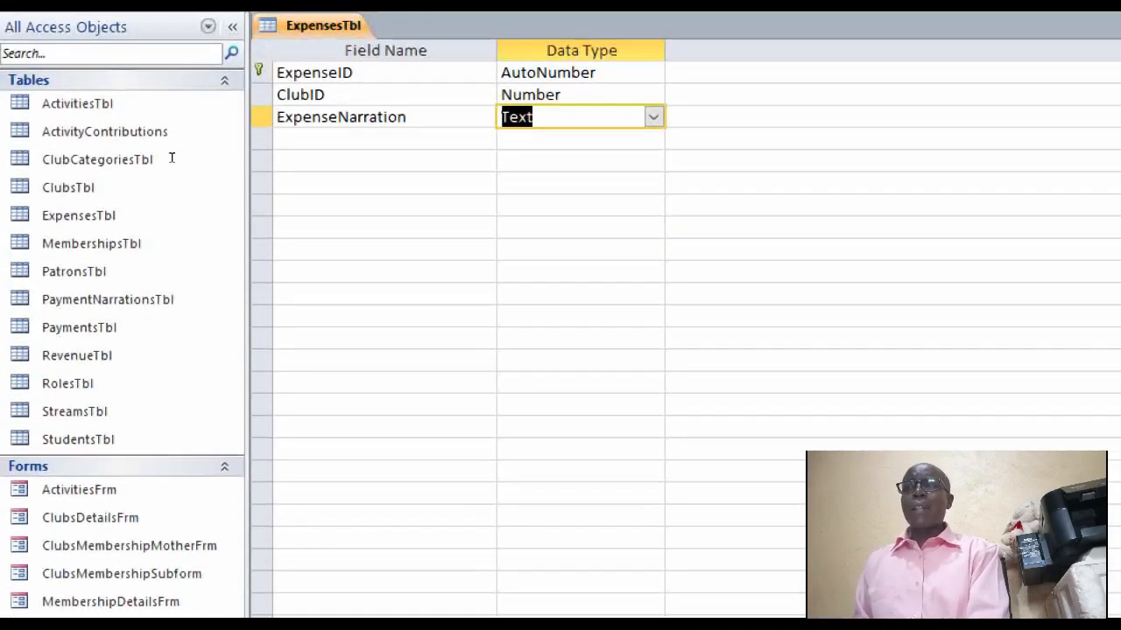
{"action": "key", "text": "Tab"}
{"action": "key", "text": "Tab"}
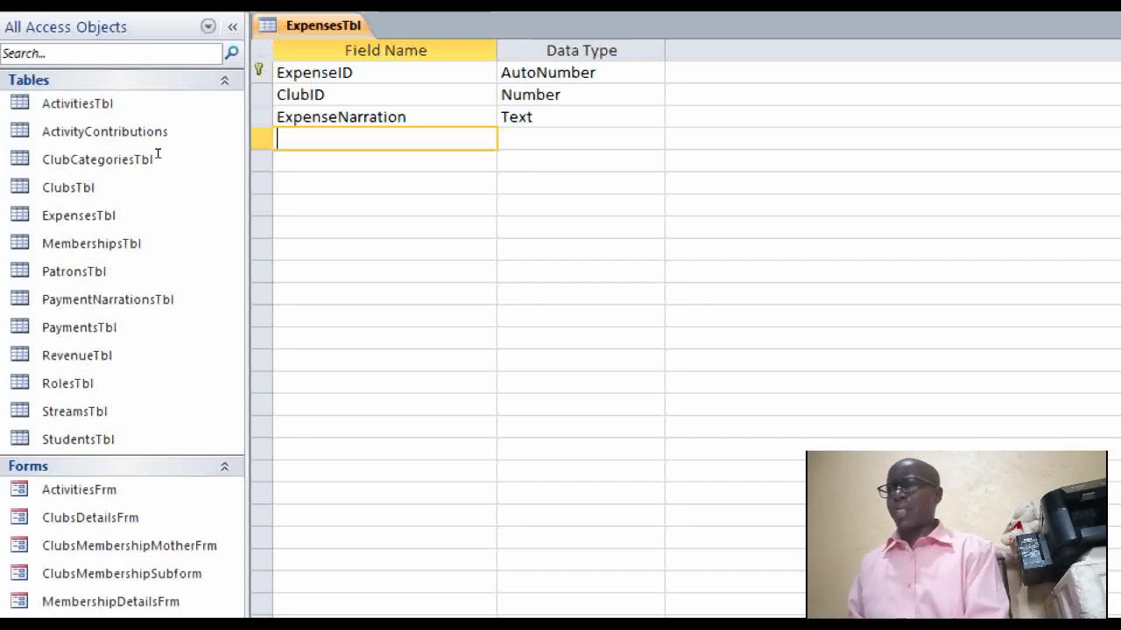
Step: Add a DateOfExpense field with the Date/Time data type below ExpenseNarration
{"action": "type", "text": "Da"}
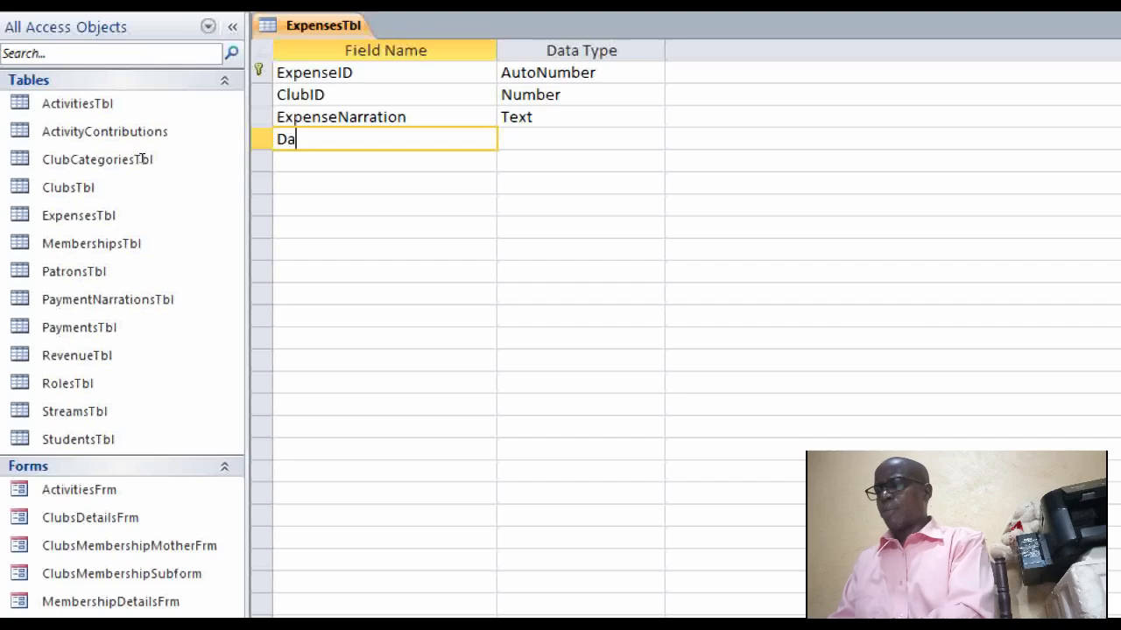
{"action": "type", "text": "teOf"}
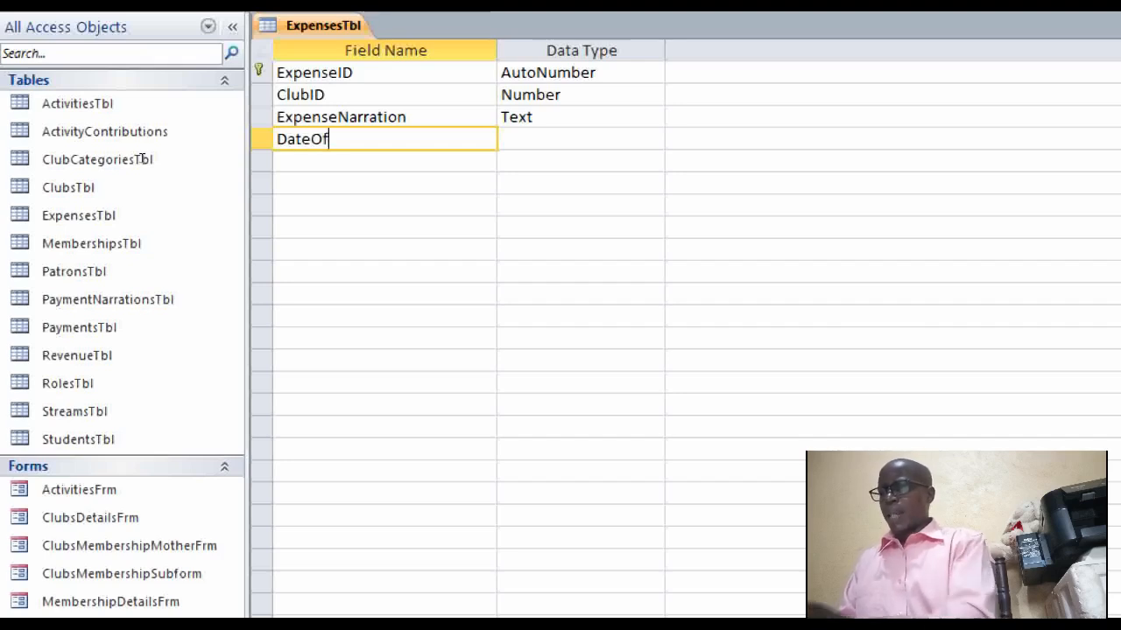
{"action": "type", "text": "Expense"}
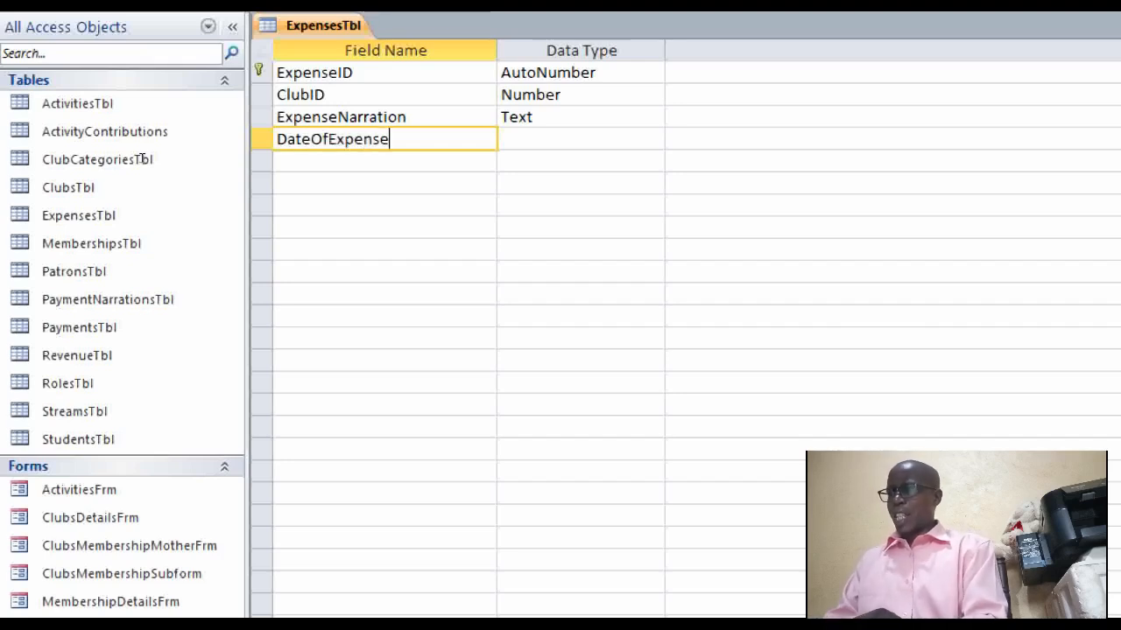
{"action": "key", "text": "Tab"}
{"action": "type", "text": "da"}
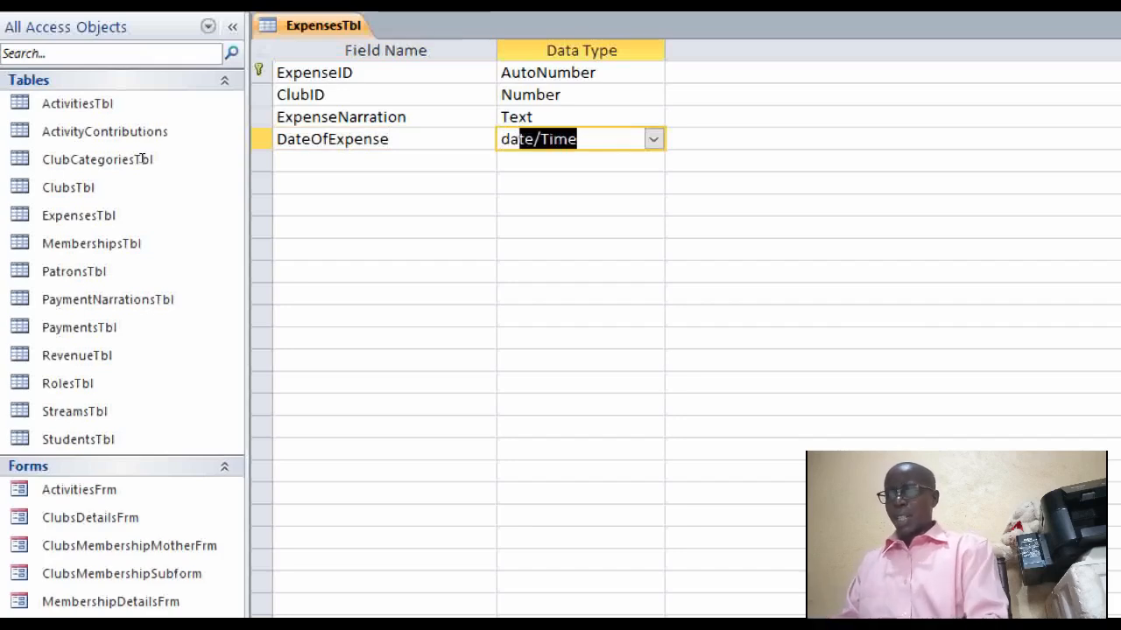
{"action": "key", "text": "Down"}
{"action": "key", "text": "Left"}
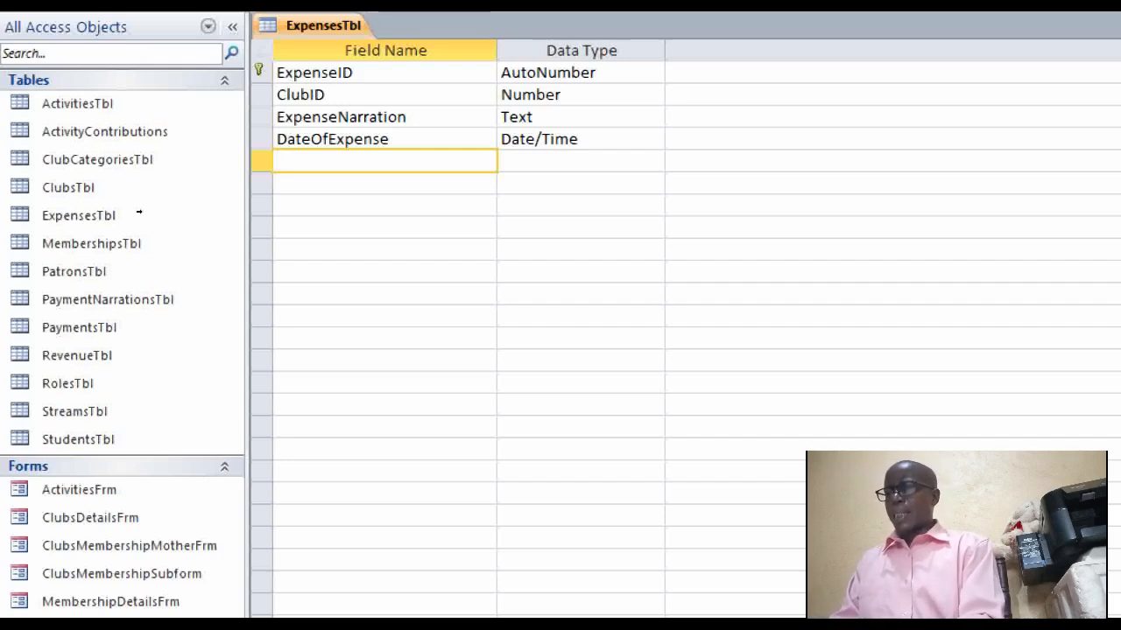
Step: Add a SpentAmount field with the Number data type below DateOfExpense
{"action": "type", "text": "Spe"}
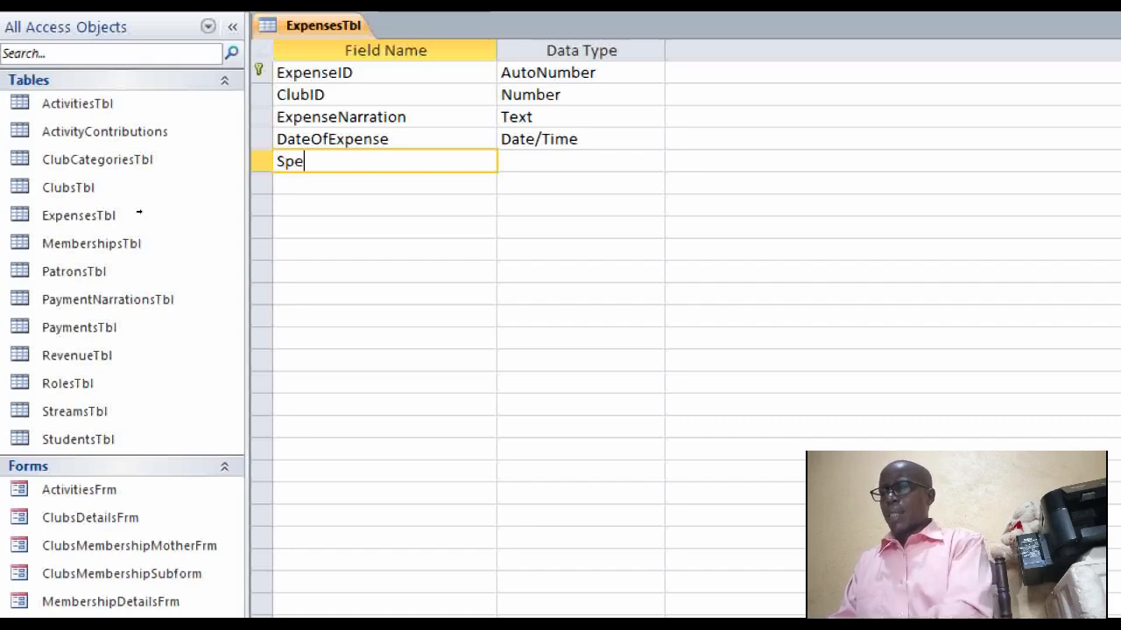
{"action": "type", "text": "ntAmount"}
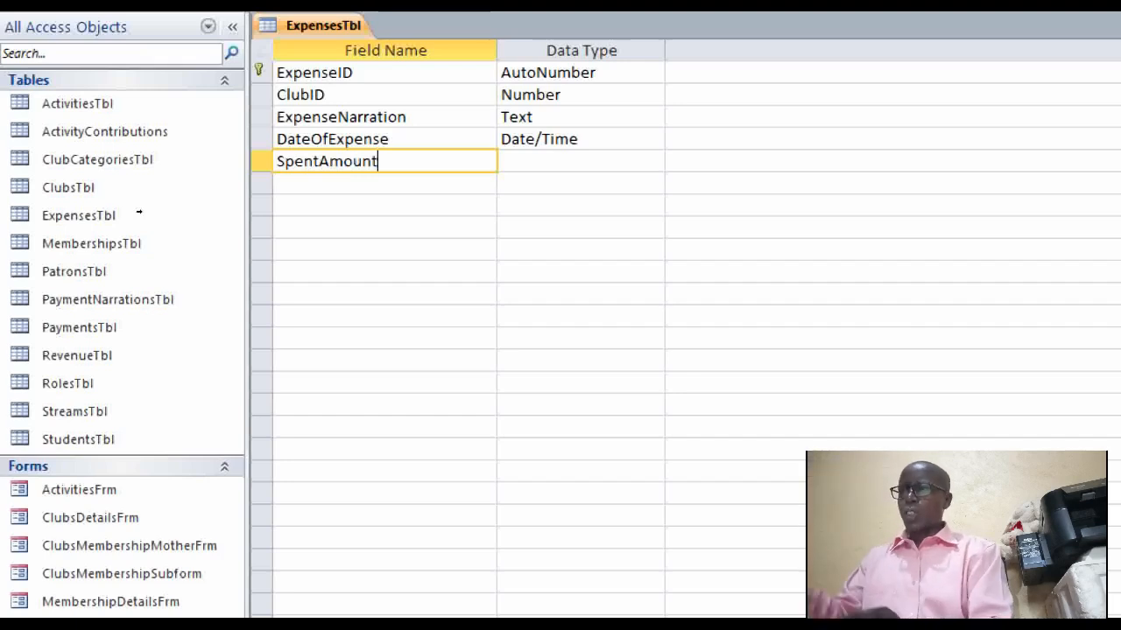
{"action": "key", "text": "Tab"}
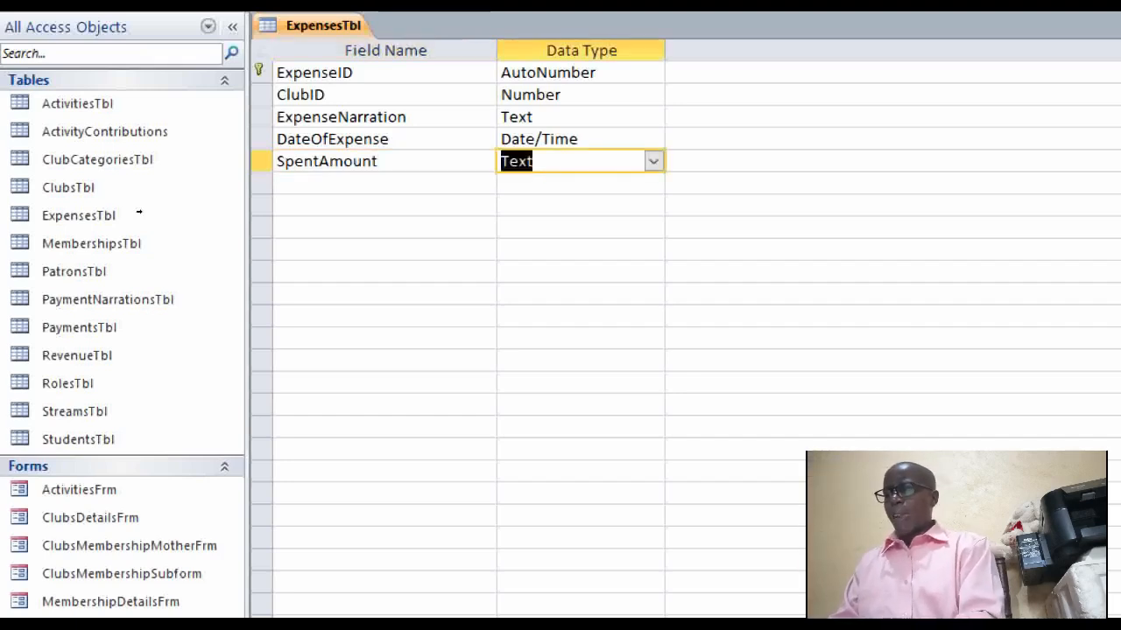
{"action": "type", "text": "n"}
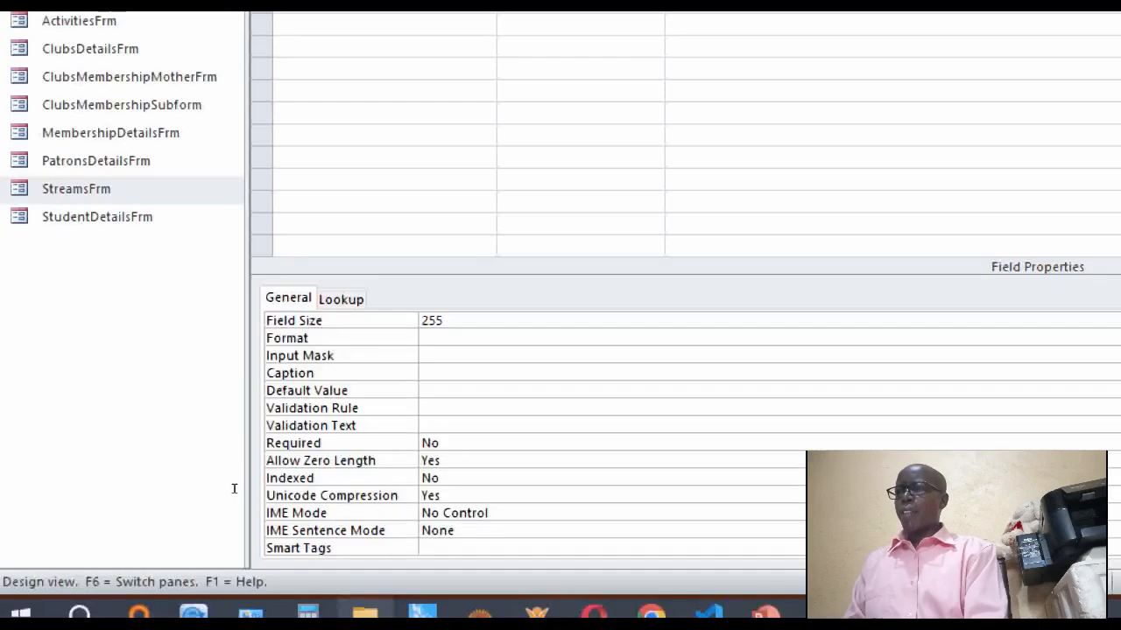
Step: Set the SpentAmount field's format to Standard with 0 decimal places
{"action": "left_click", "coordinate": [464, 338]}
{"action": "type", "text": "standard"}
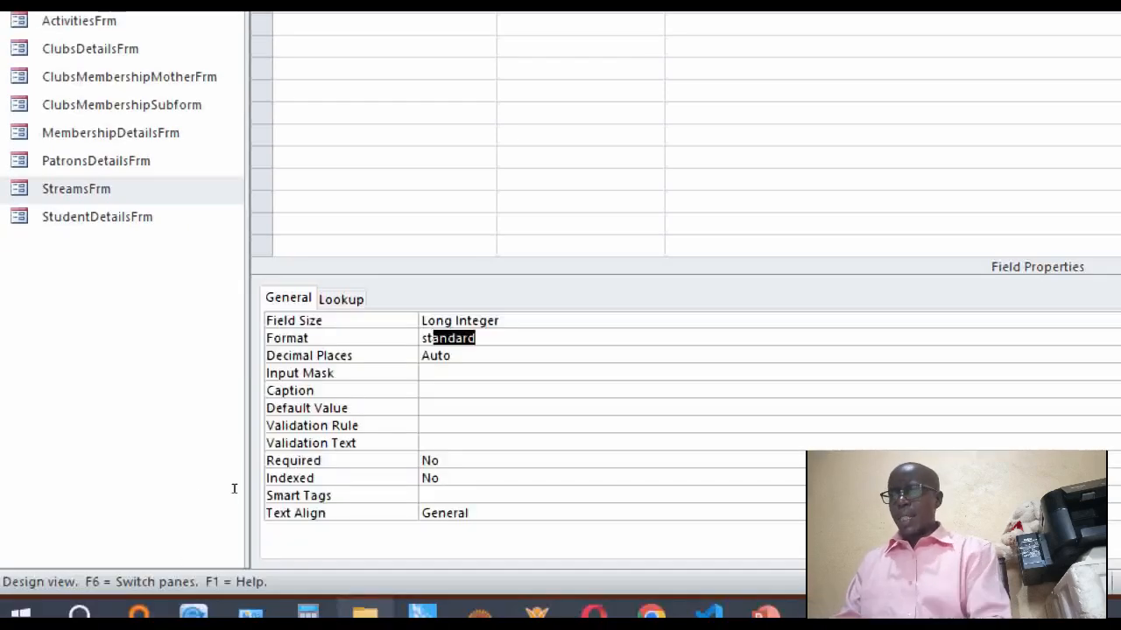
{"action": "key", "text": "Return"}
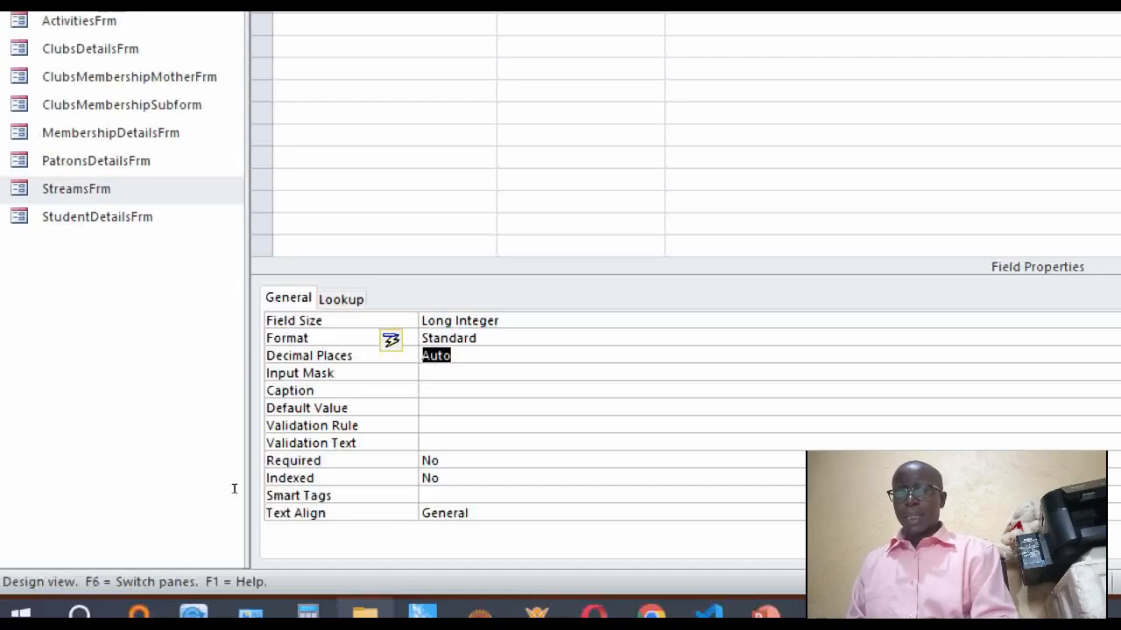
{"action": "type", "text": "0"}
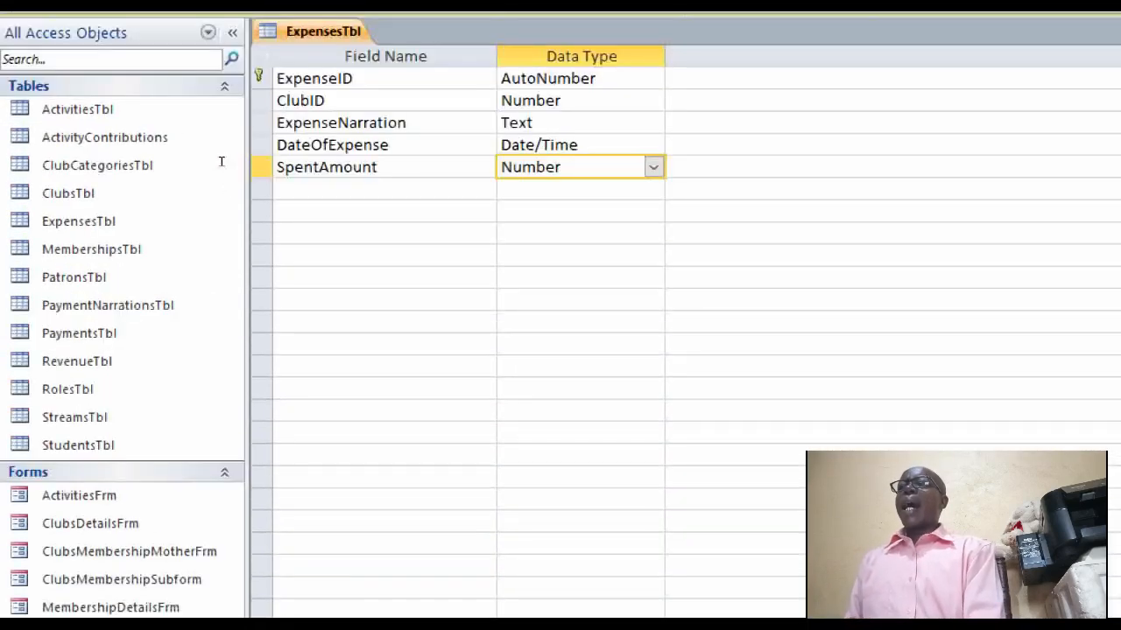
Step: Set the default value of the DateOfExpense field to date()
{"action": "left_click", "coordinate": [418, 145]}
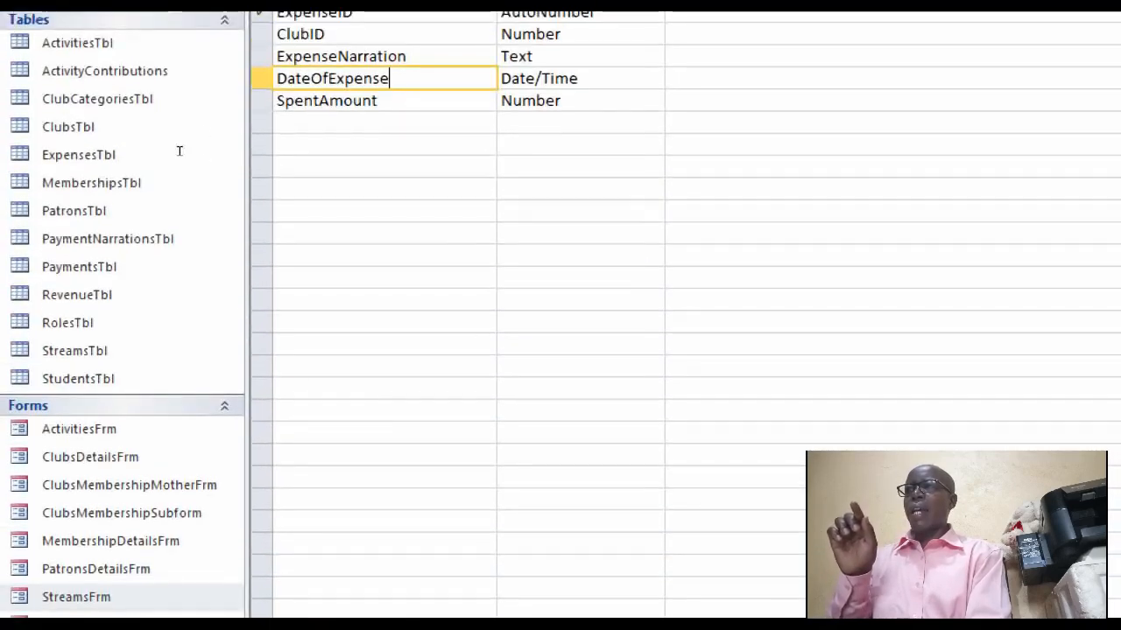
{"action": "left_click", "coordinate": [261, 79]}
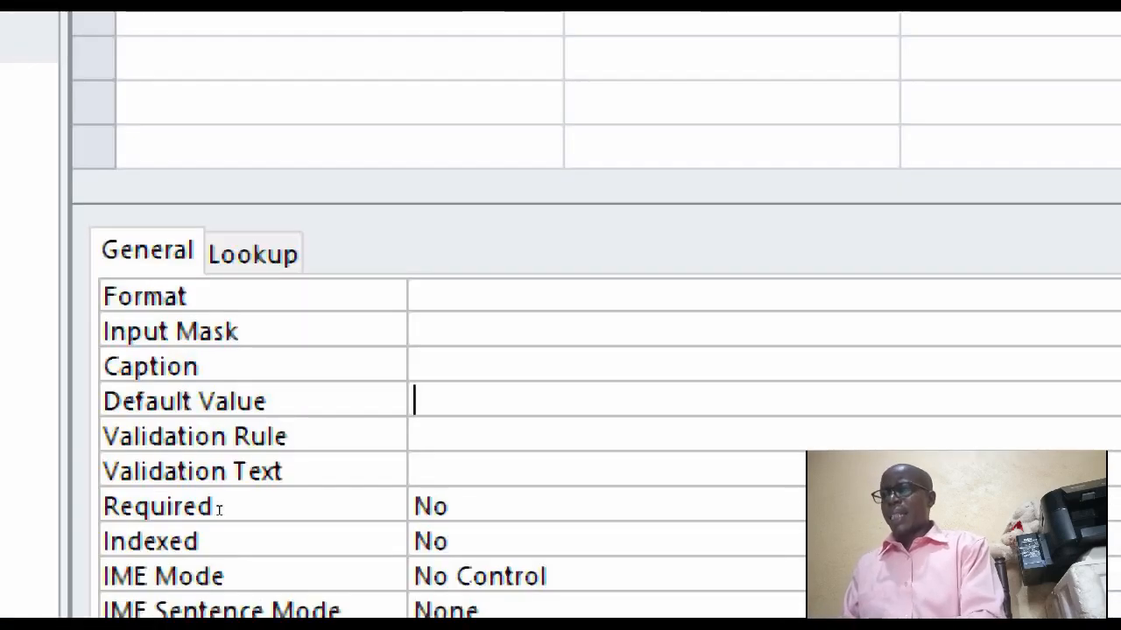
{"action": "type", "text": "day"}
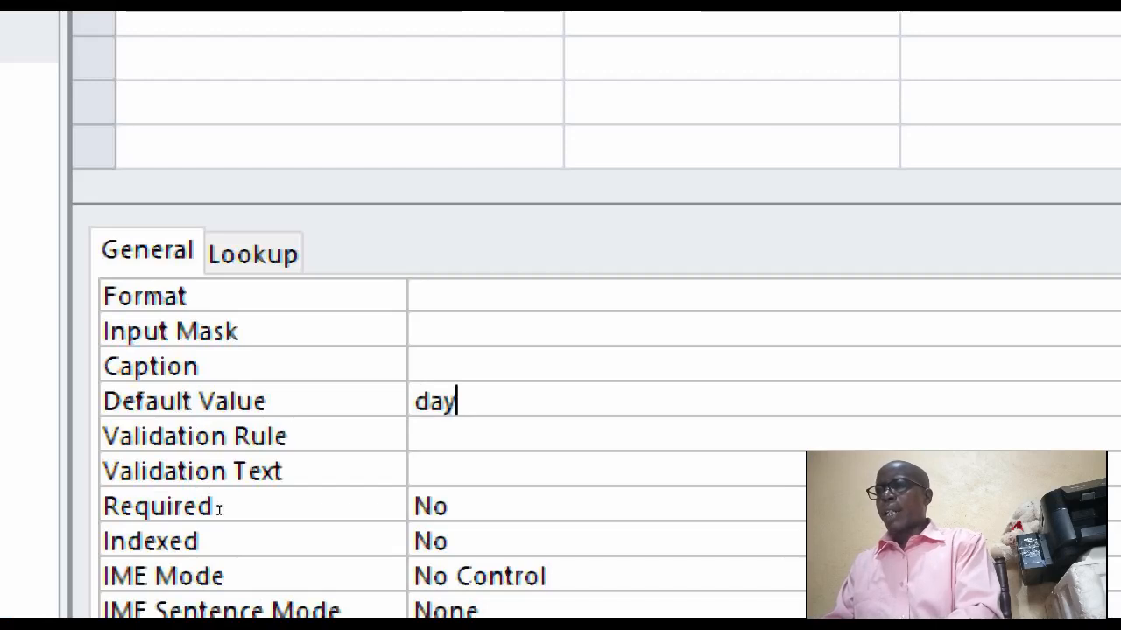
{"action": "key", "text": "BackSpace"}
{"action": "type", "text": "t"}
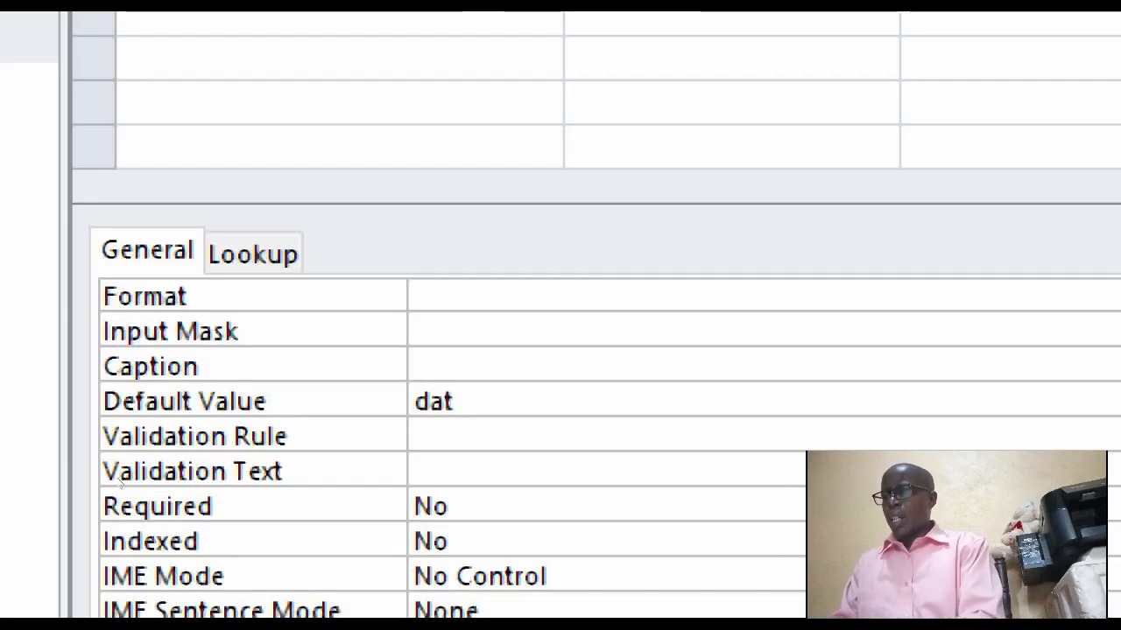
{"action": "type", "text": "e("}
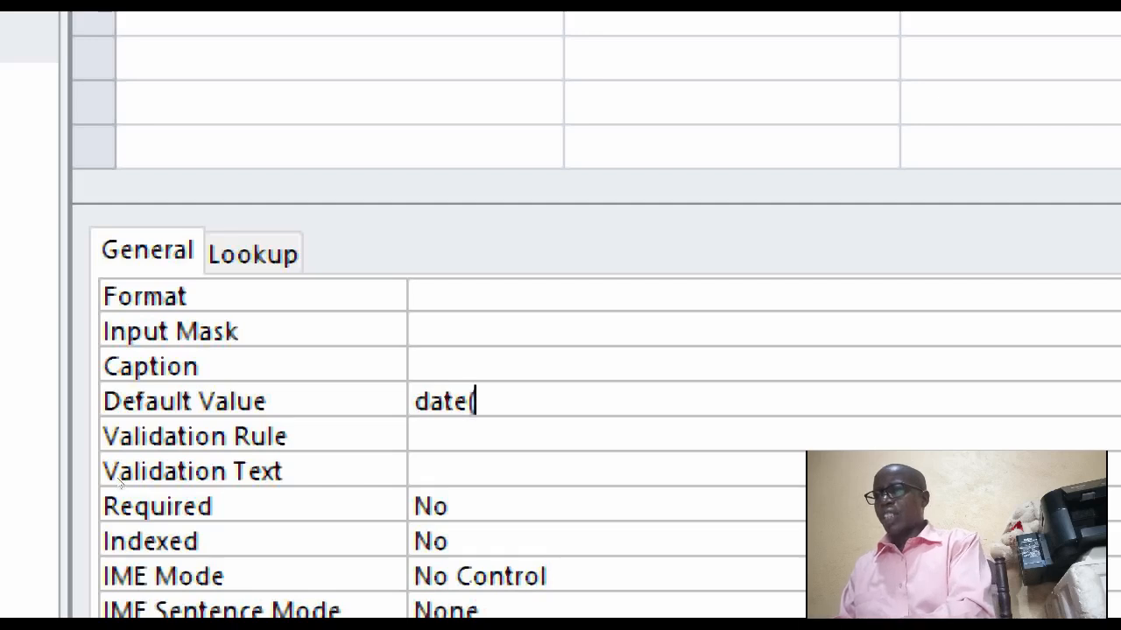
{"action": "type", "text": ")"}
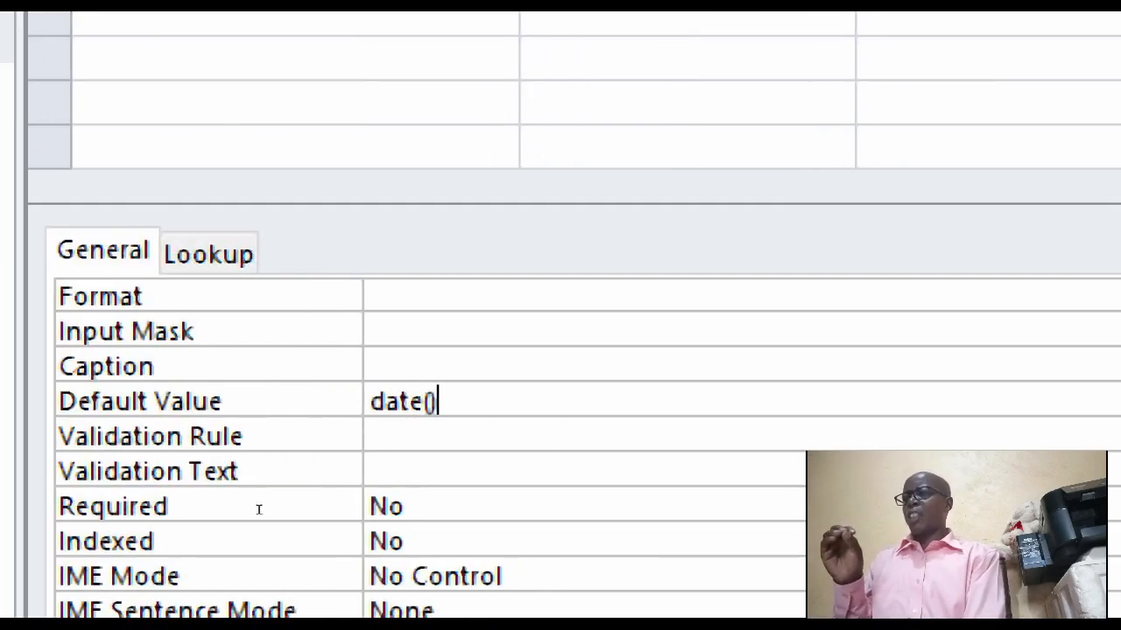
{"action": "key", "text": "Return"}
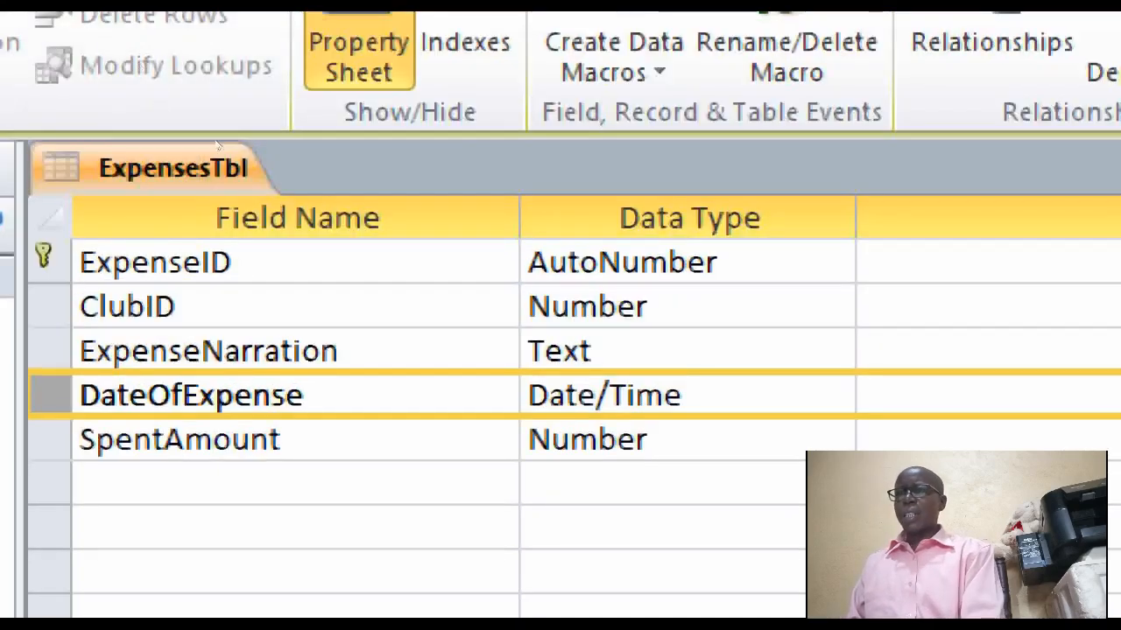
Step: Save ExpensesTbl, replacing the earlier saved version with the most recent changes, and close the table
{"action": "key", "text": "ctrl+s"}
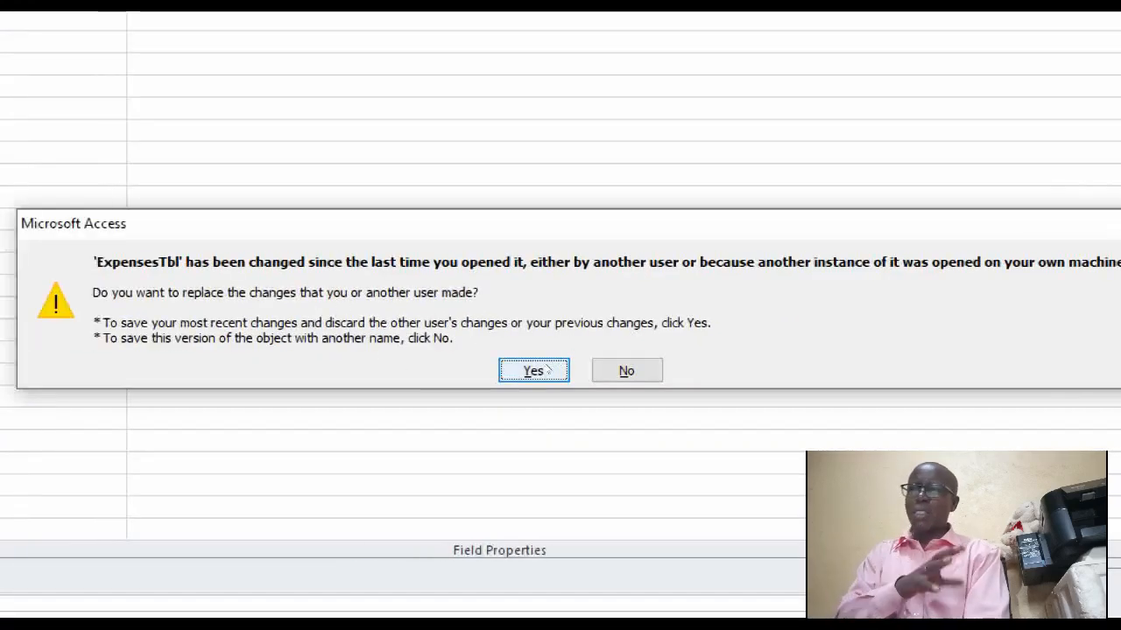
{"action": "left_click", "coordinate": [546, 370]}
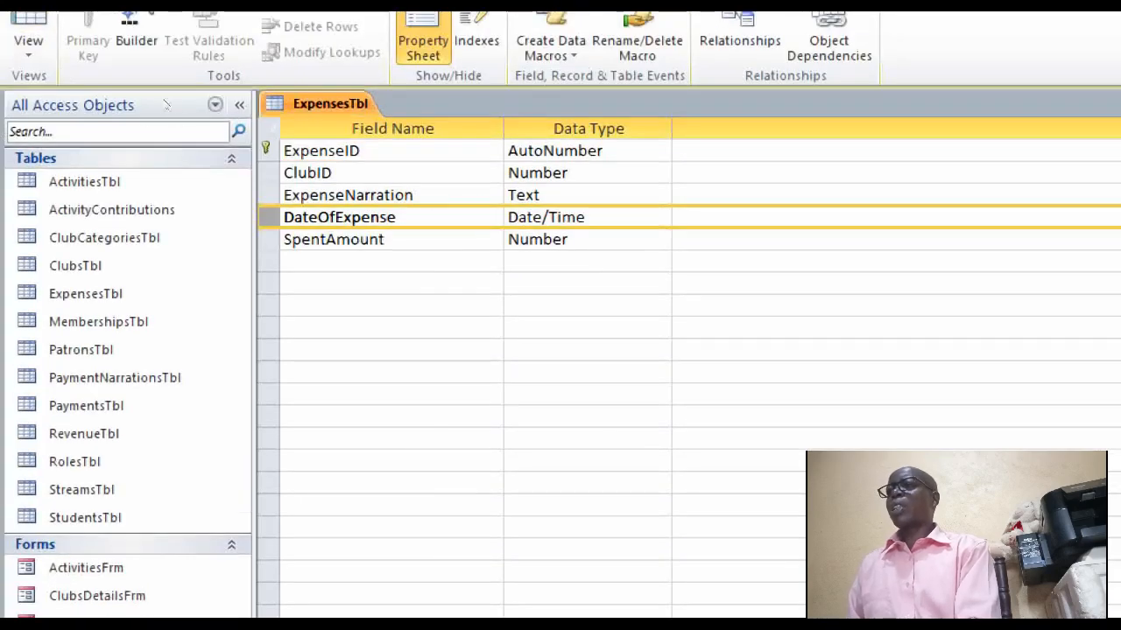
{"action": "right_click", "coordinate": [330, 104]}
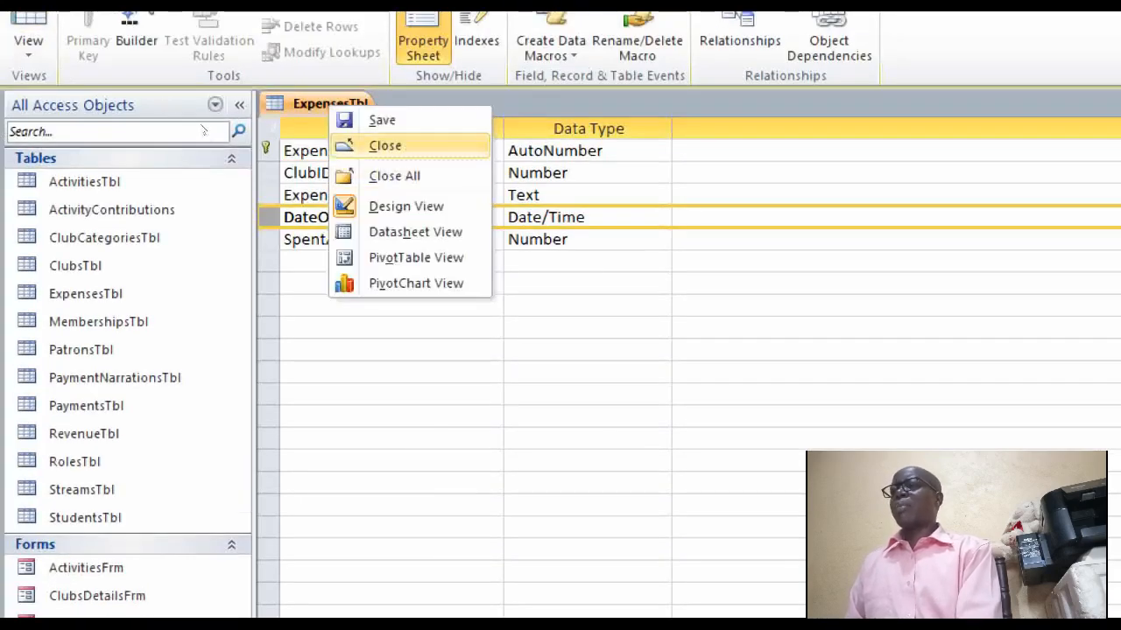
{"action": "left_click", "coordinate": [385, 146]}
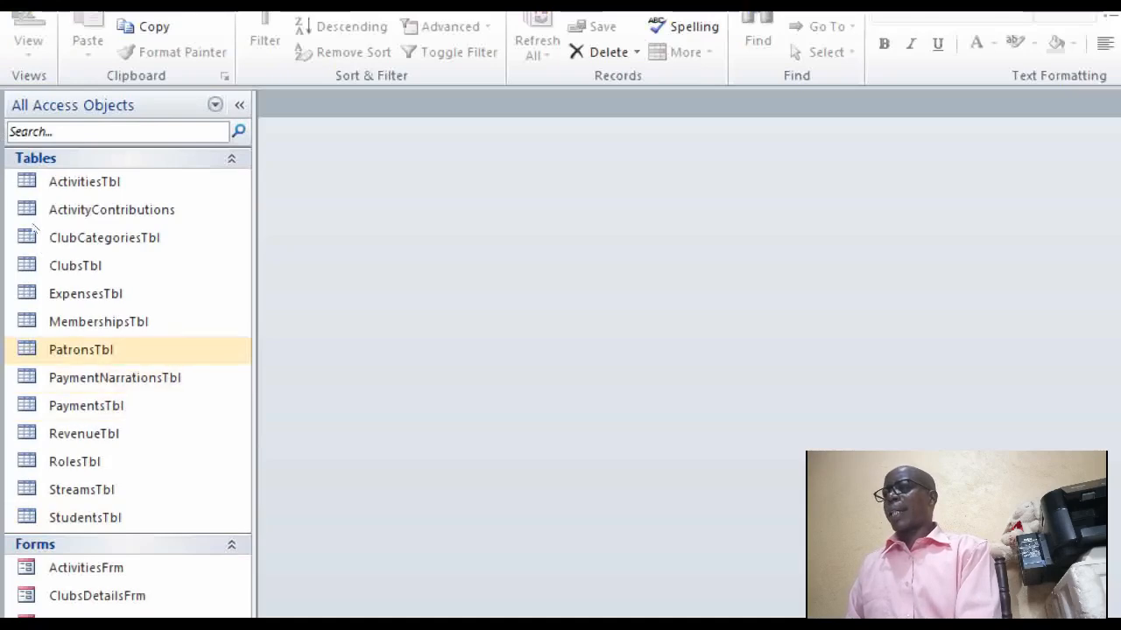
Step: Open RevenueTbl in Design View and set the default value of the RevenueDate field to date()
{"action": "key", "text": "Up"}
{"action": "key", "text": "Up"}
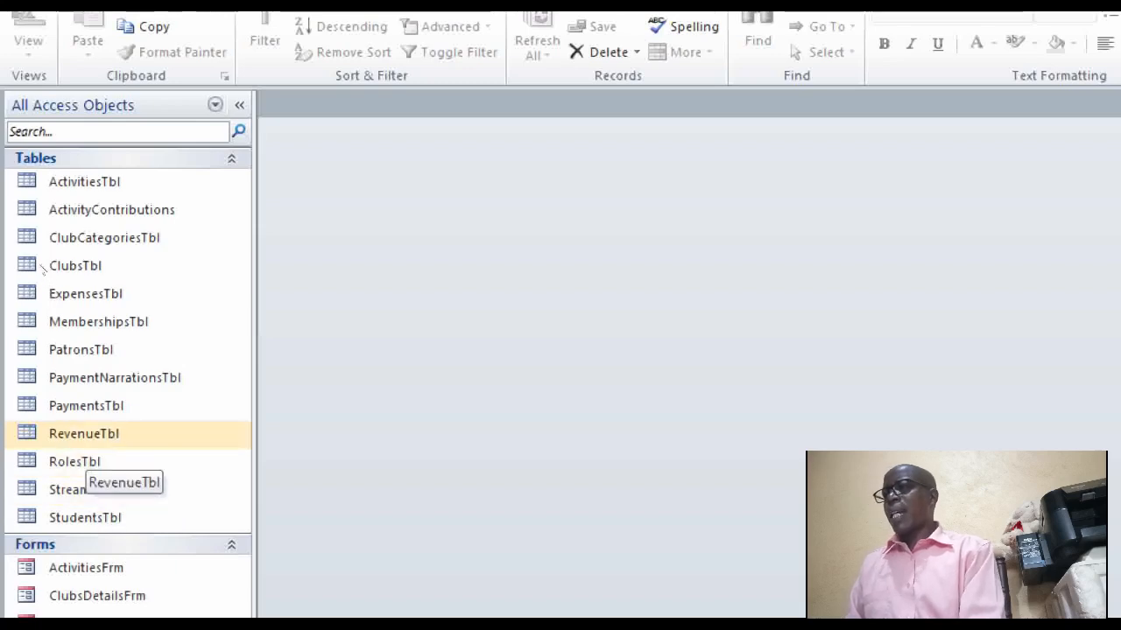
{"action": "right_click", "coordinate": [84, 435]}
{"action": "key", "text": "Return"}
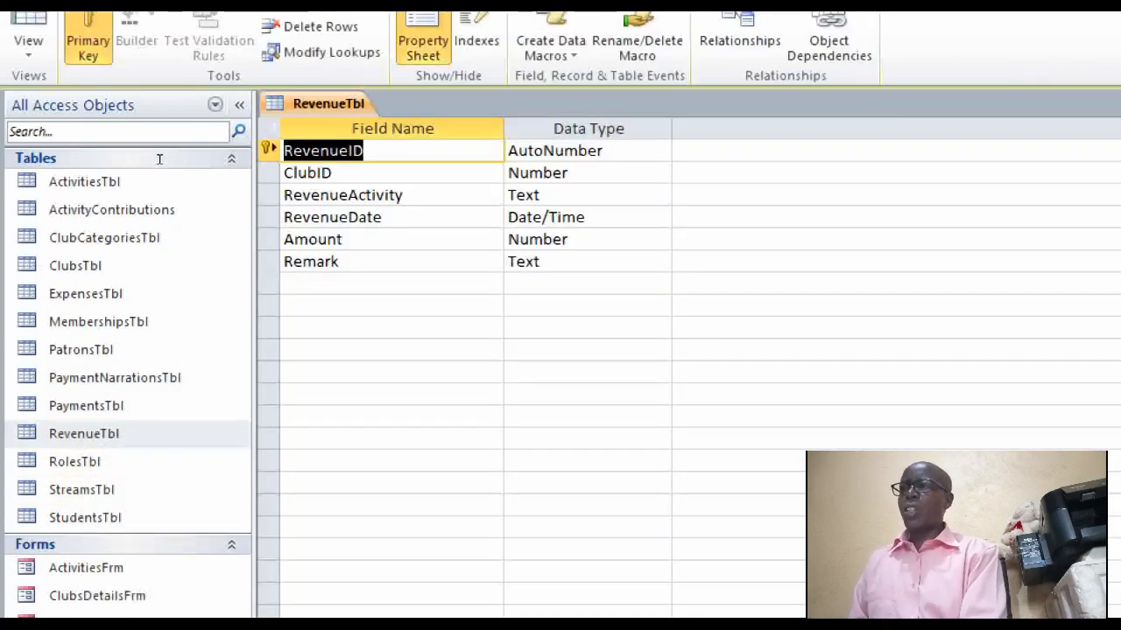
{"action": "left_click", "coordinate": [321, 217]}
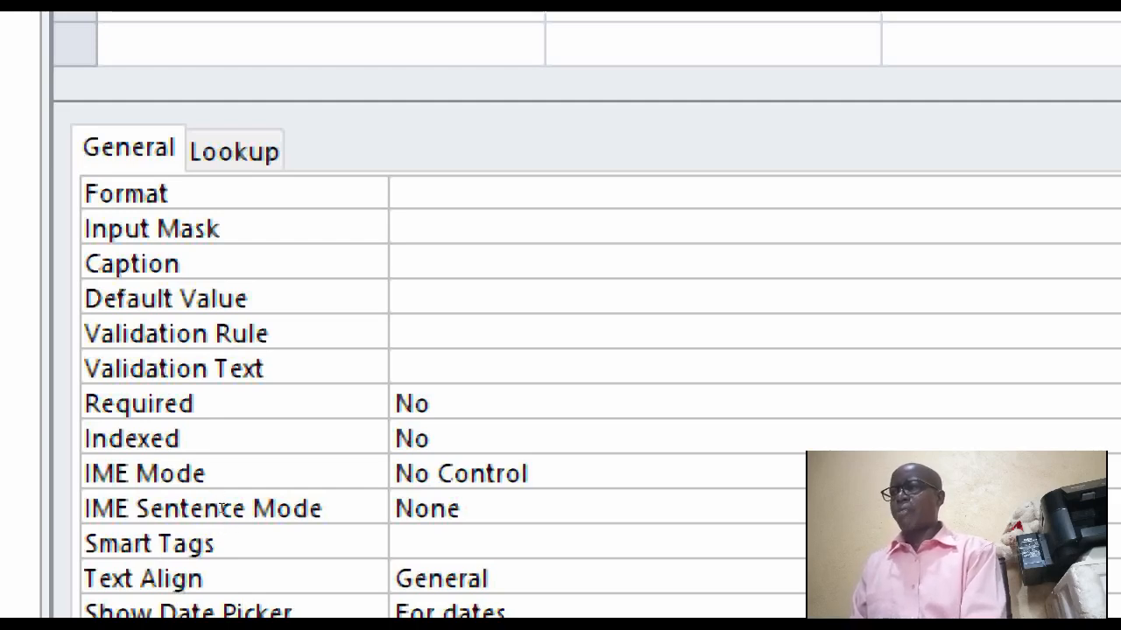
{"action": "type", "text": "date()"}
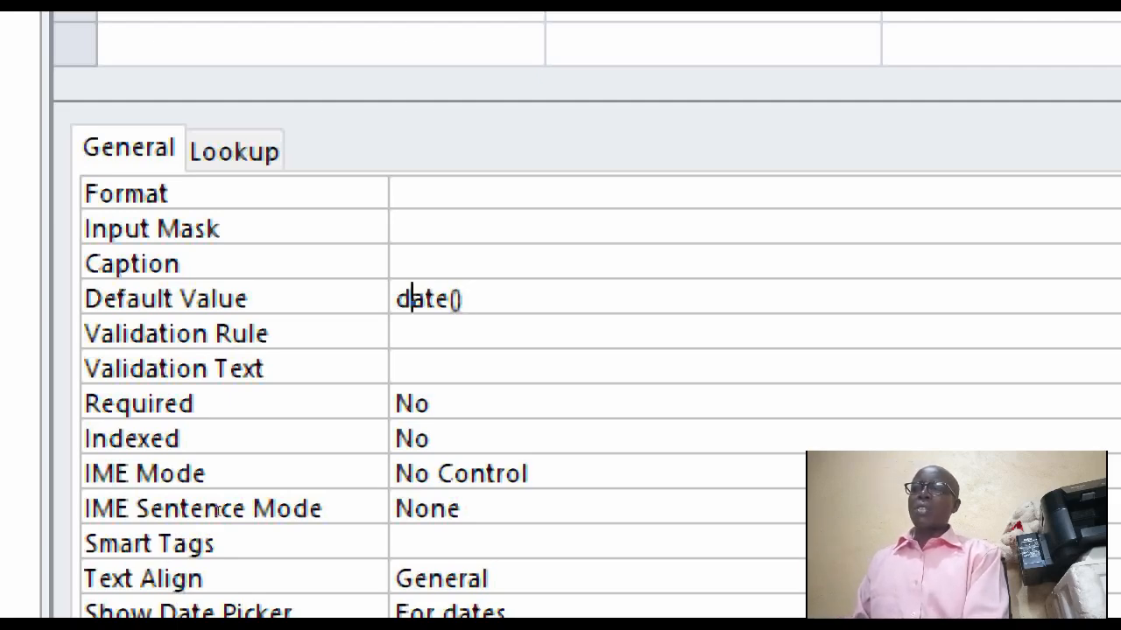
{"action": "key", "text": "Return"}
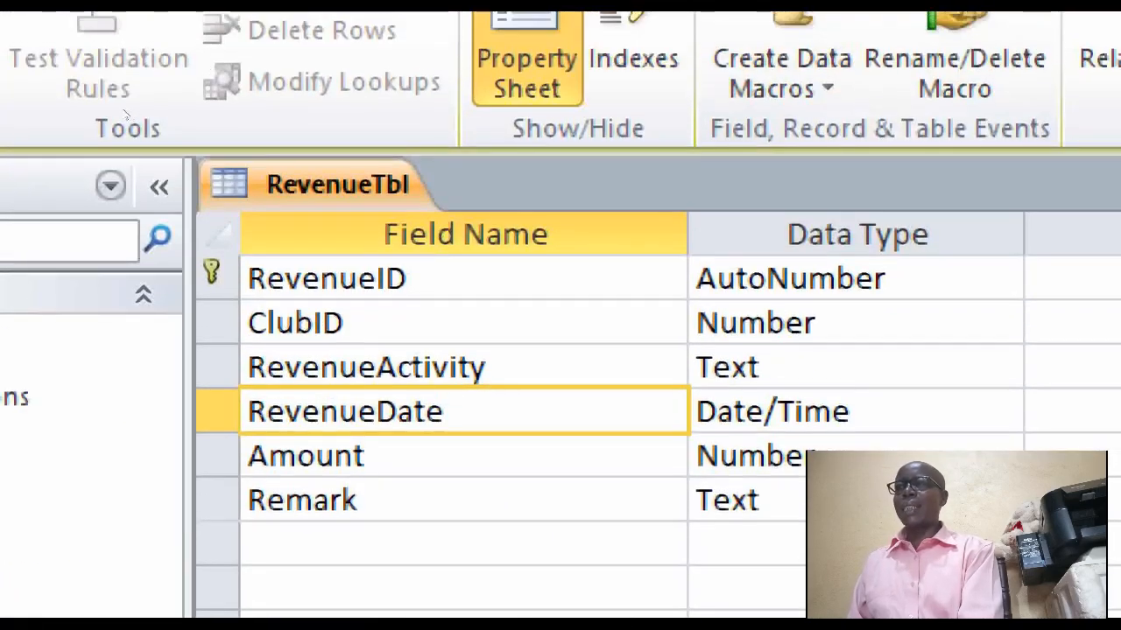
Step: Close RevenueTbl and save the changes to its design
{"action": "right_click", "coordinate": [319, 156]}
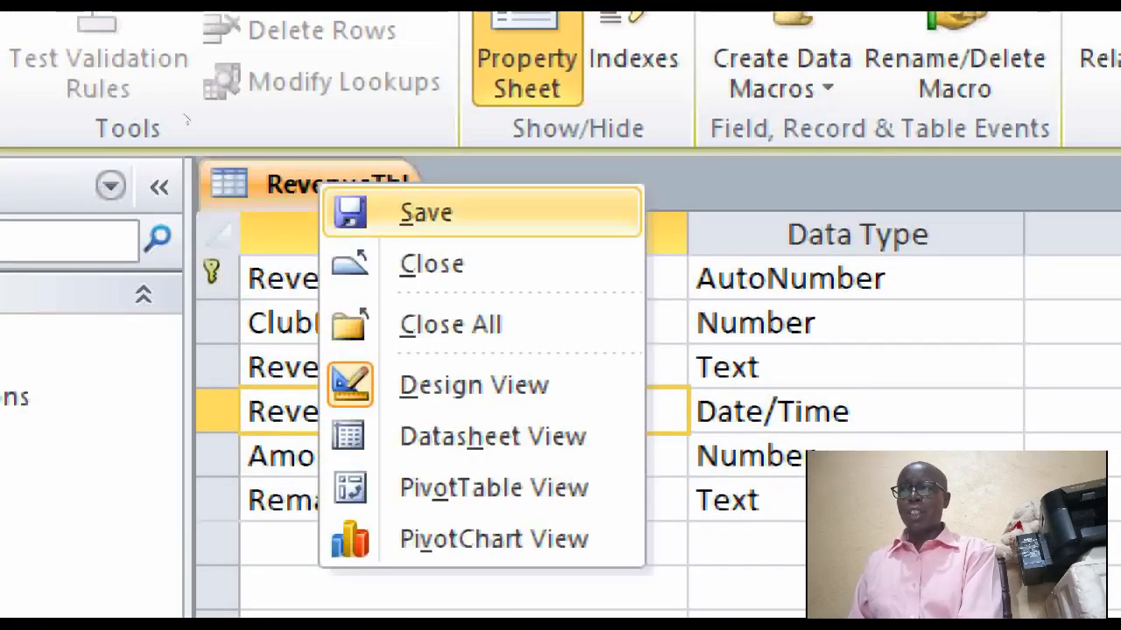
{"action": "left_click", "coordinate": [431, 263]}
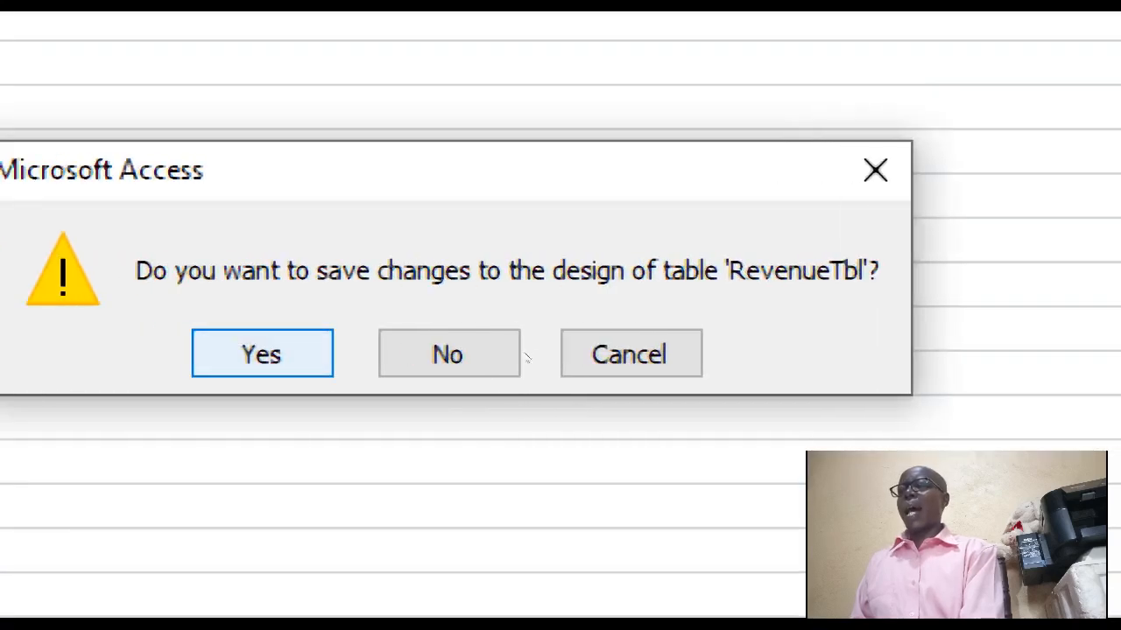
{"action": "left_click", "coordinate": [479, 354]}
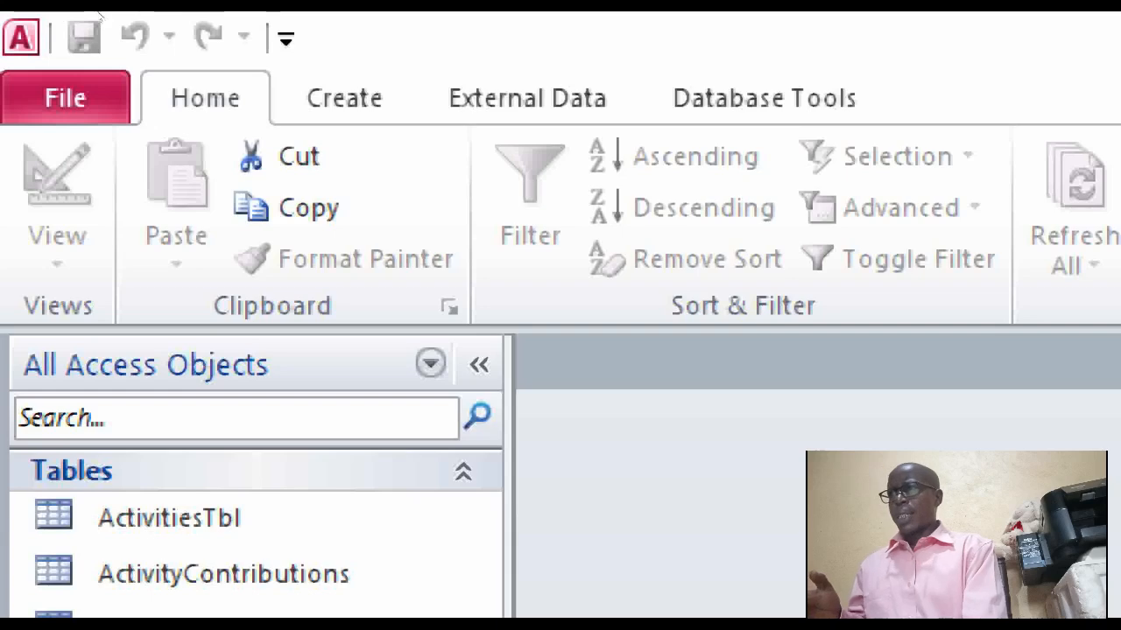
Step: Start a form with the Form Wizard and add ClubID, ClubName, ClubCategory, Patron and ClubLogo from ClubsTbl
{"action": "left_click", "coordinate": [344, 98]}
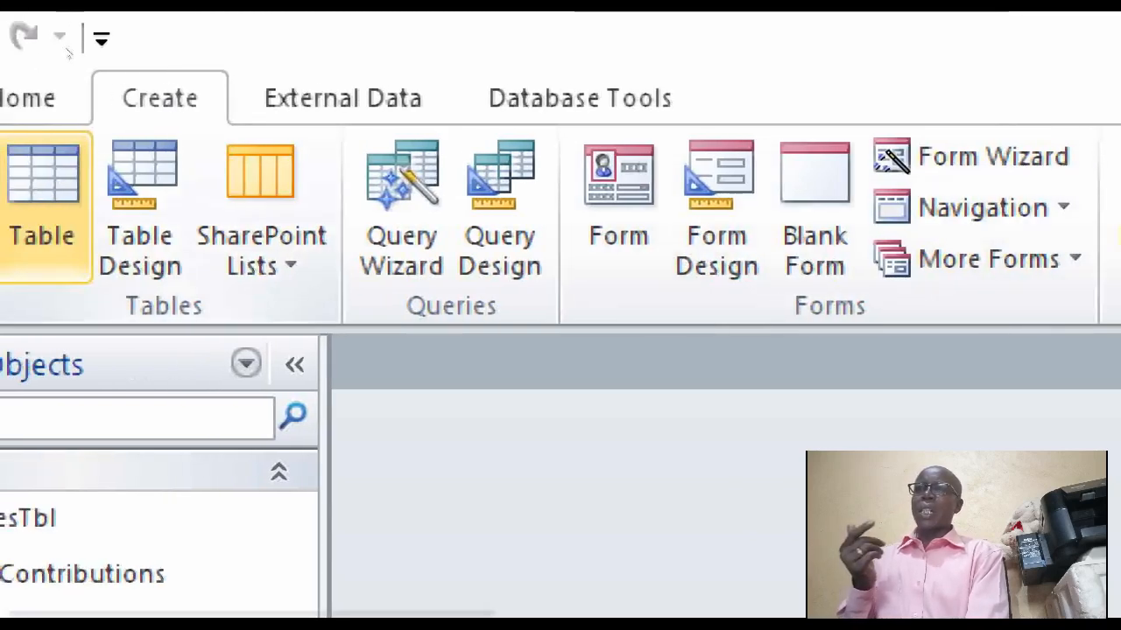
{"action": "left_click", "coordinate": [963, 157]}
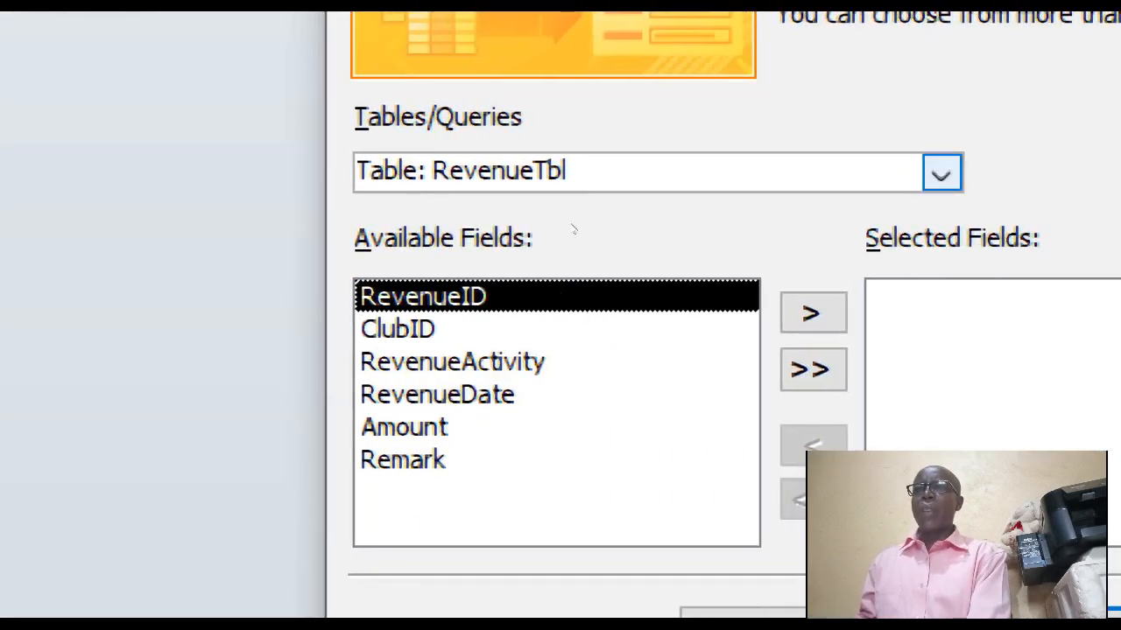
{"action": "left_click", "coordinate": [942, 173]}
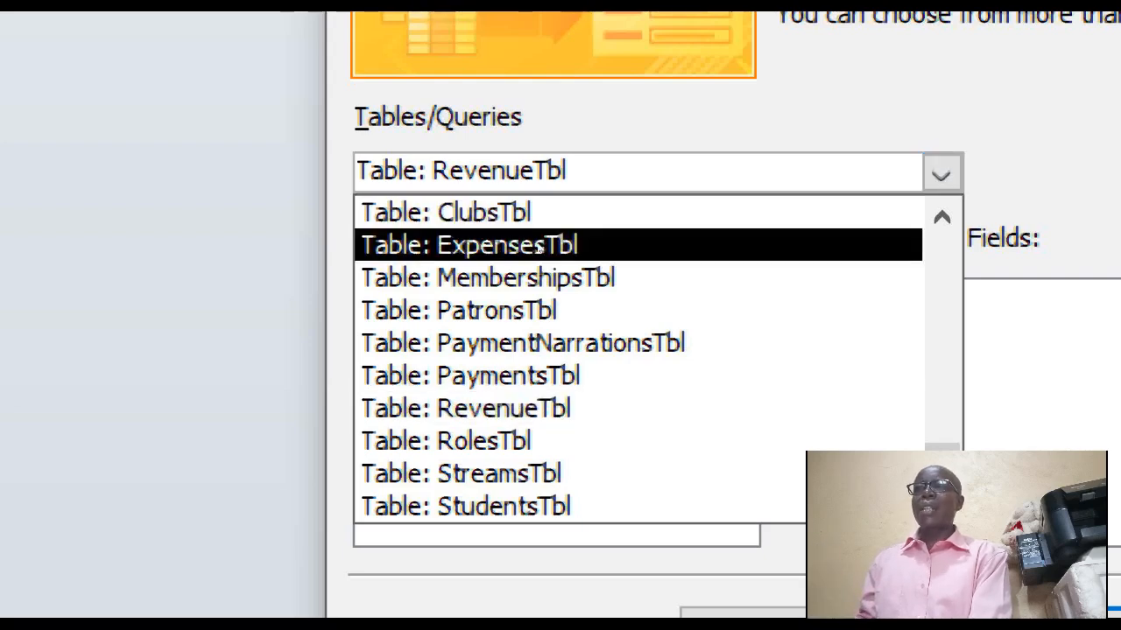
{"action": "key", "text": "Return"}
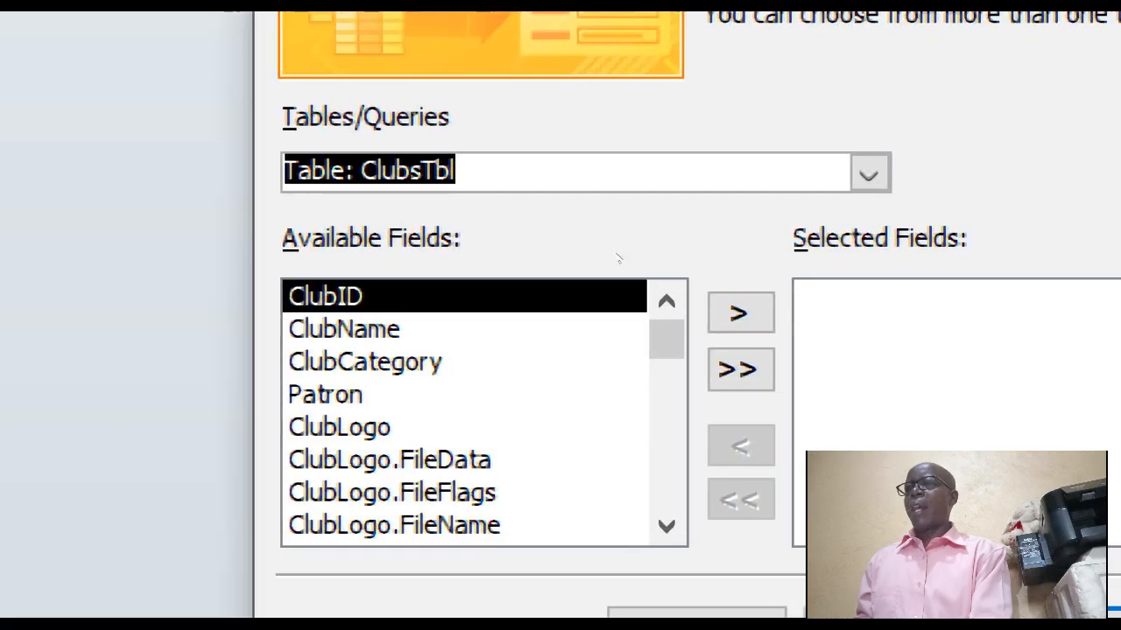
{"action": "left_click", "coordinate": [724, 313]}
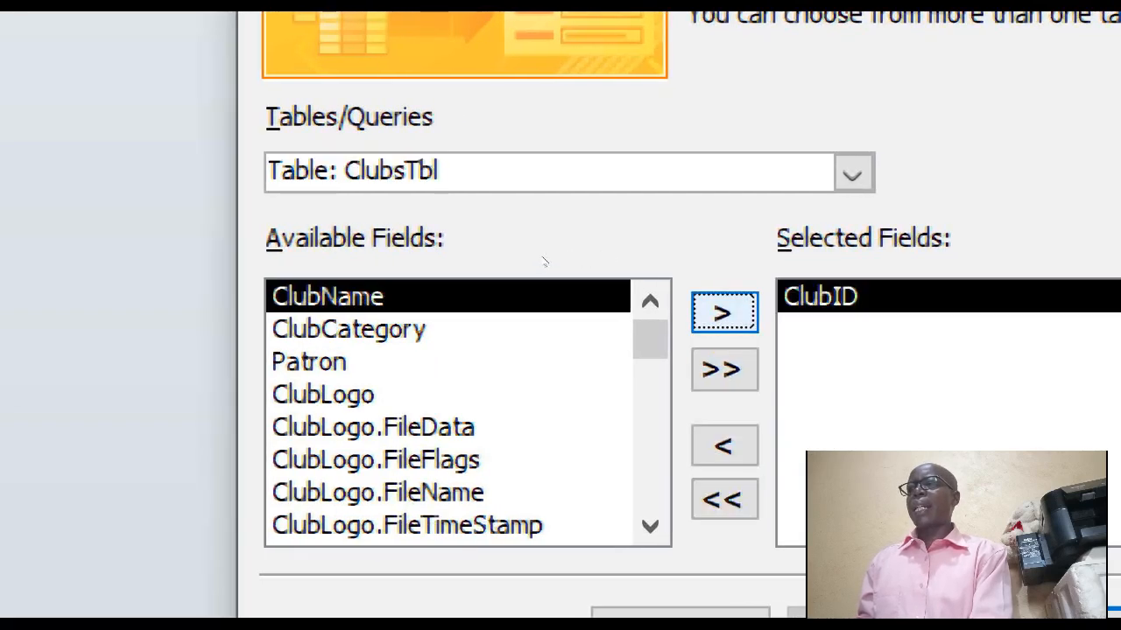
{"action": "key", "text": "space"}
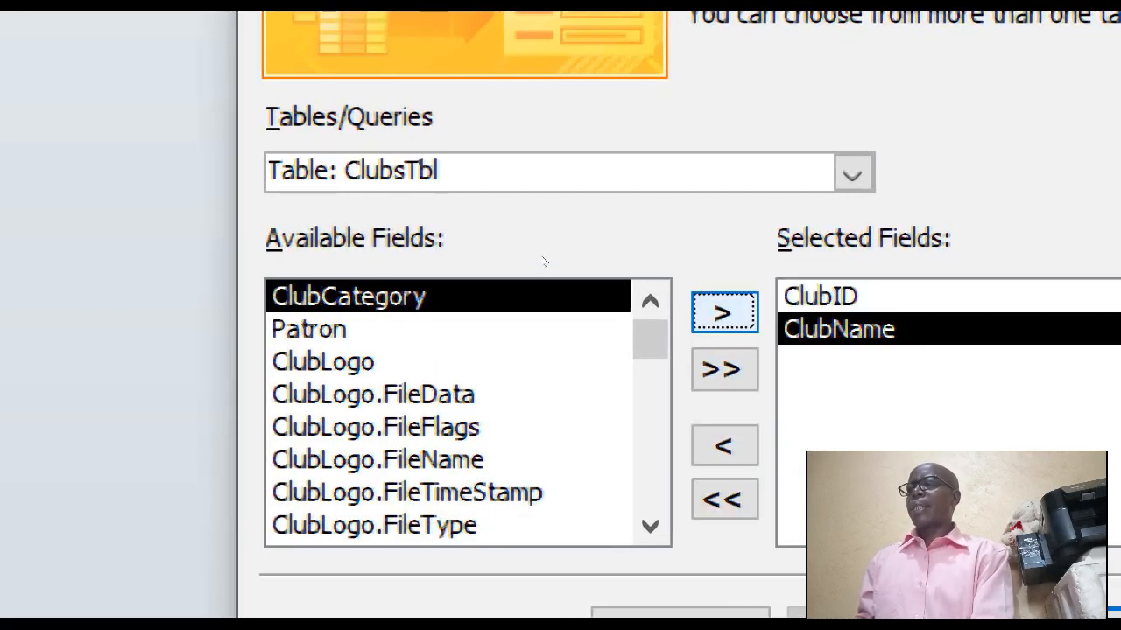
{"action": "key", "text": "space"}
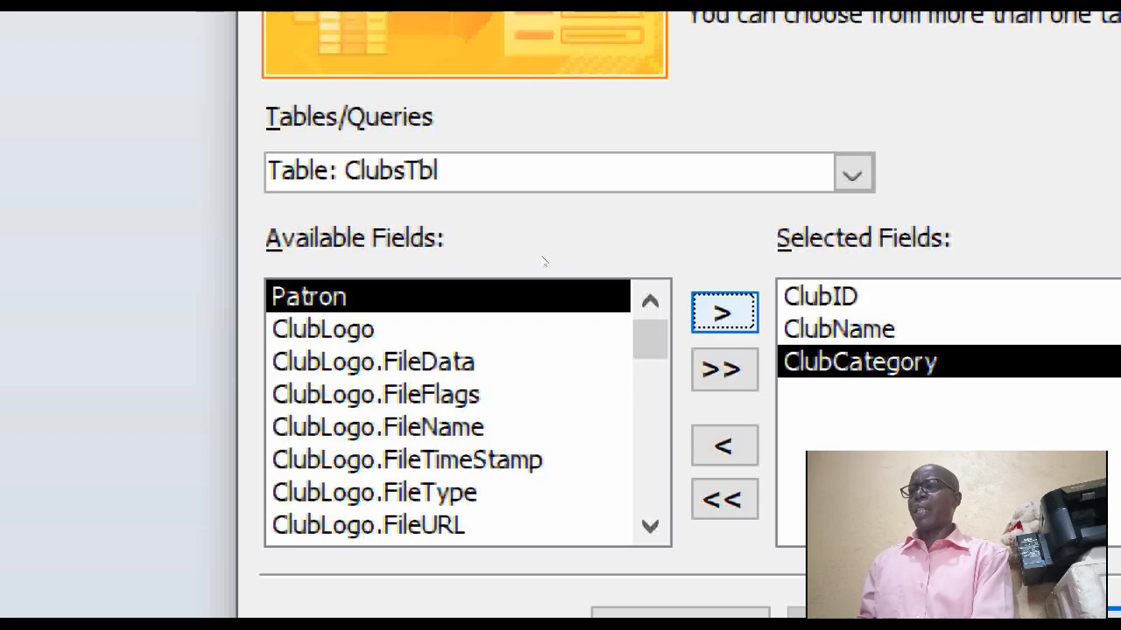
{"action": "key", "text": "space"}
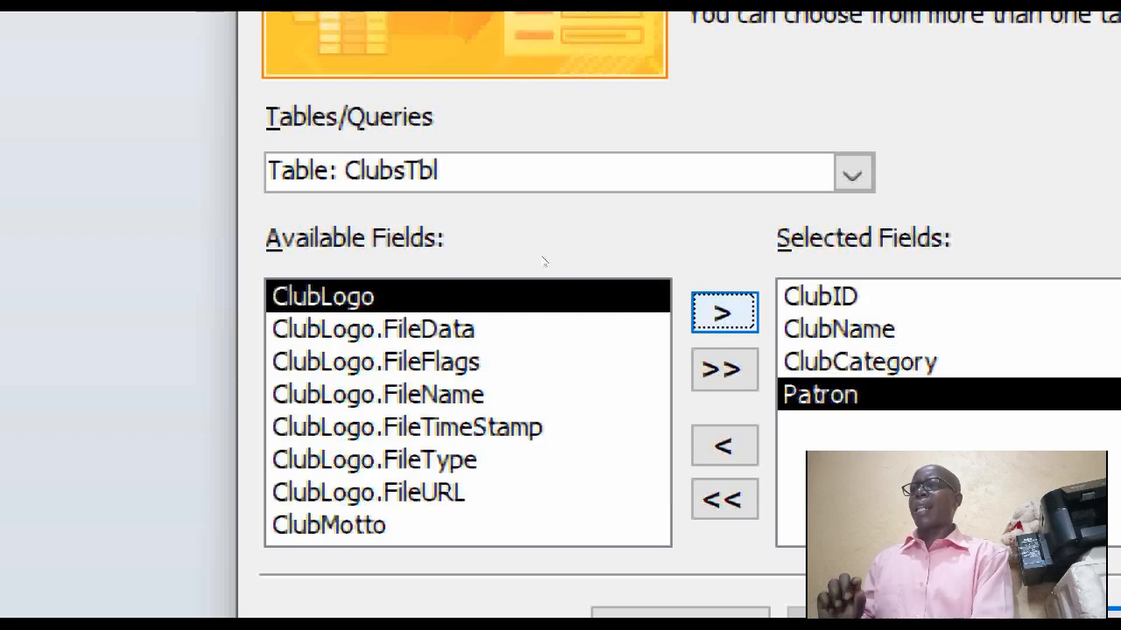
{"action": "key", "text": "space"}
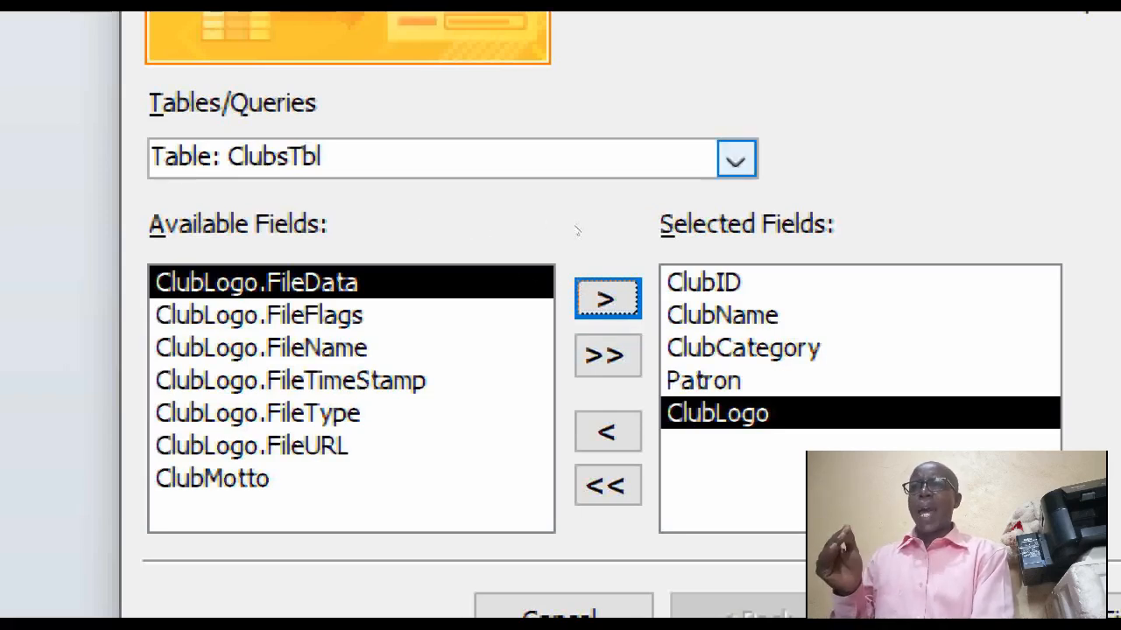
Step: Add the RevenueActivity, RevenueDate, Amount and Remark fields from RevenueTbl to the form's selected fields
{"action": "left_click", "coordinate": [737, 159]}
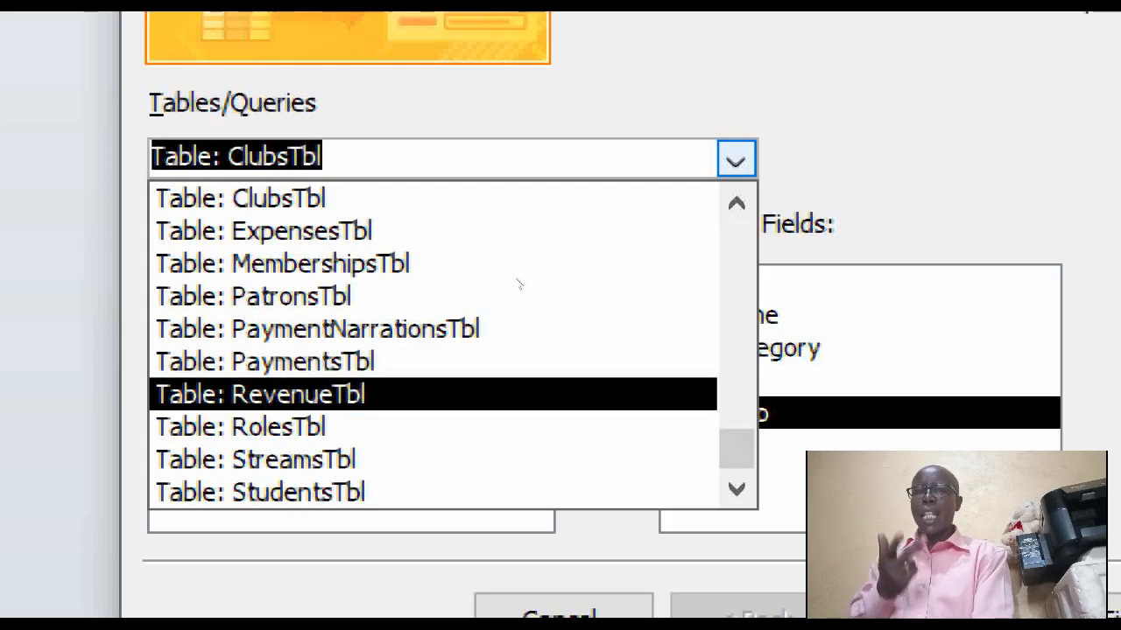
{"action": "key", "text": "Return"}
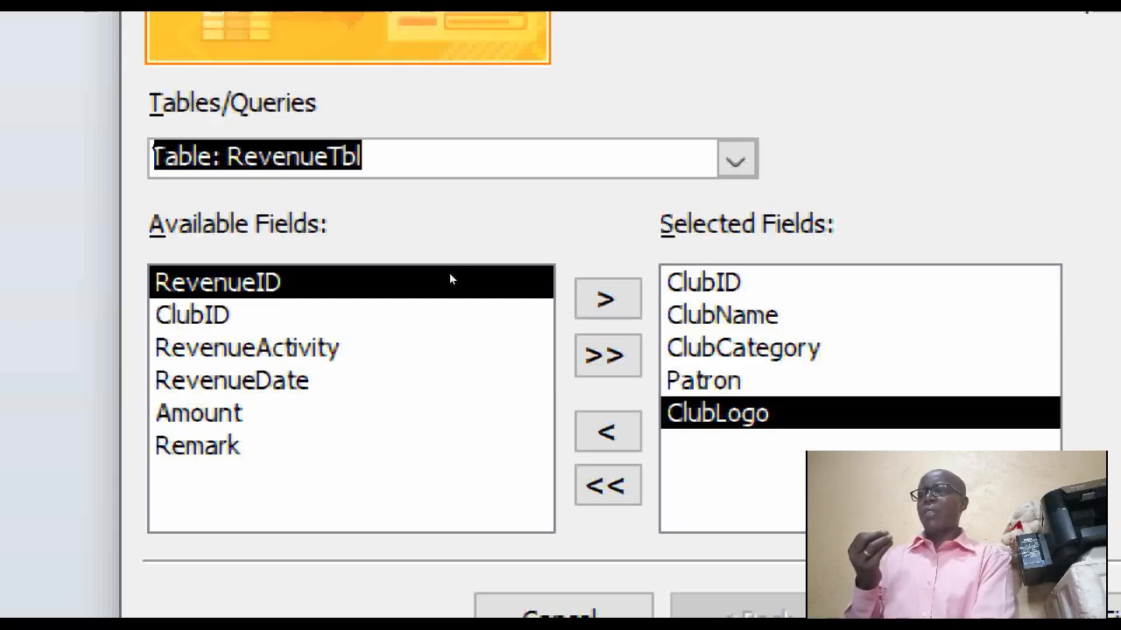
{"action": "double_click", "coordinate": [246, 348]}
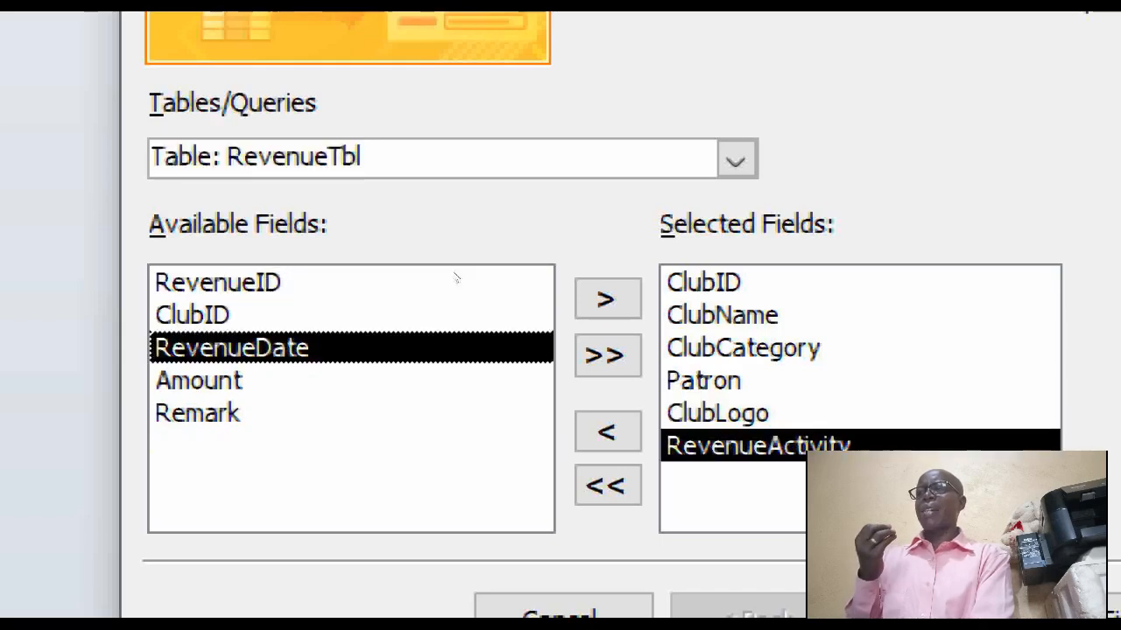
{"action": "double_click", "coordinate": [247, 347]}
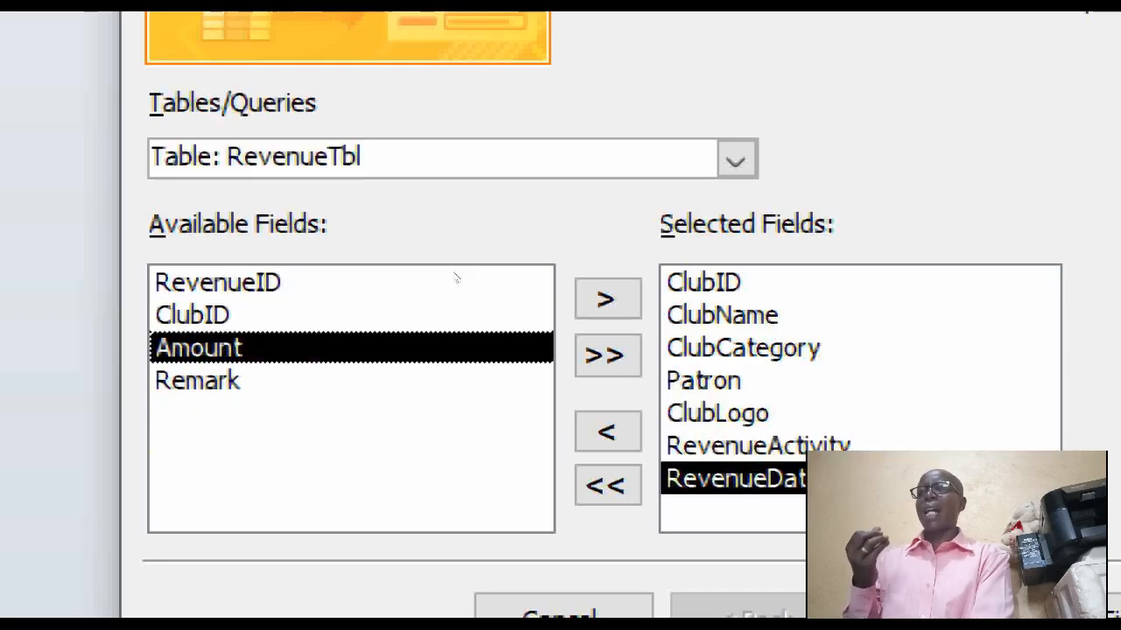
{"action": "double_click", "coordinate": [247, 347]}
{"action": "double_click", "coordinate": [247, 347]}
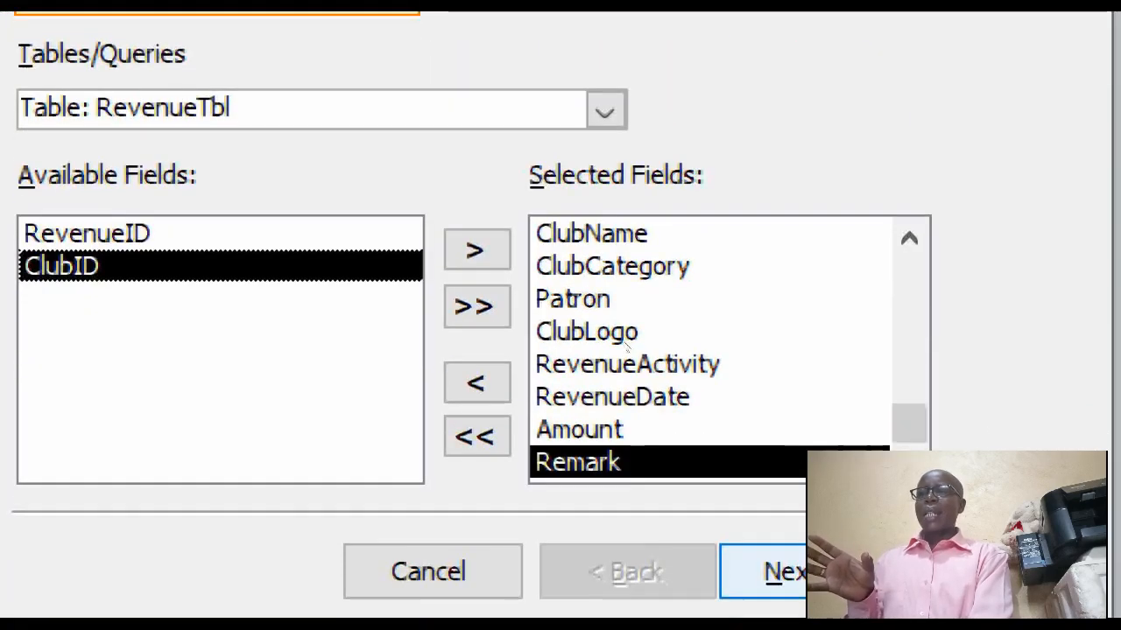
Step: View the form's data by ClubsTbl as a form with subform, and give the subform a Tabular layout
{"action": "left_click", "coordinate": [804, 572]}
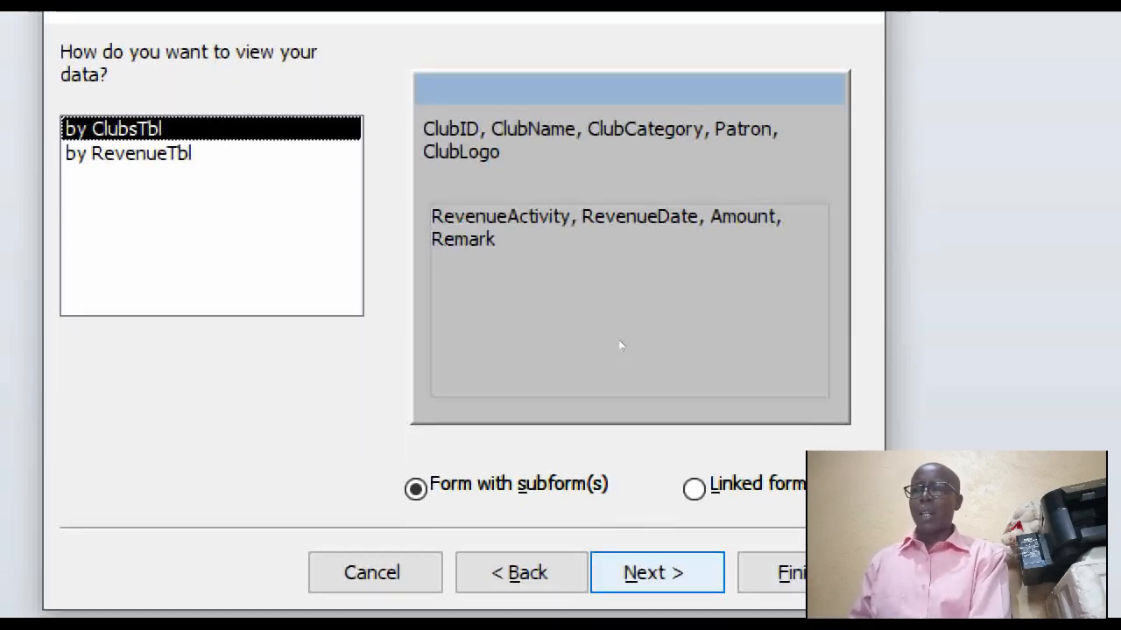
{"action": "key", "text": "Return"}
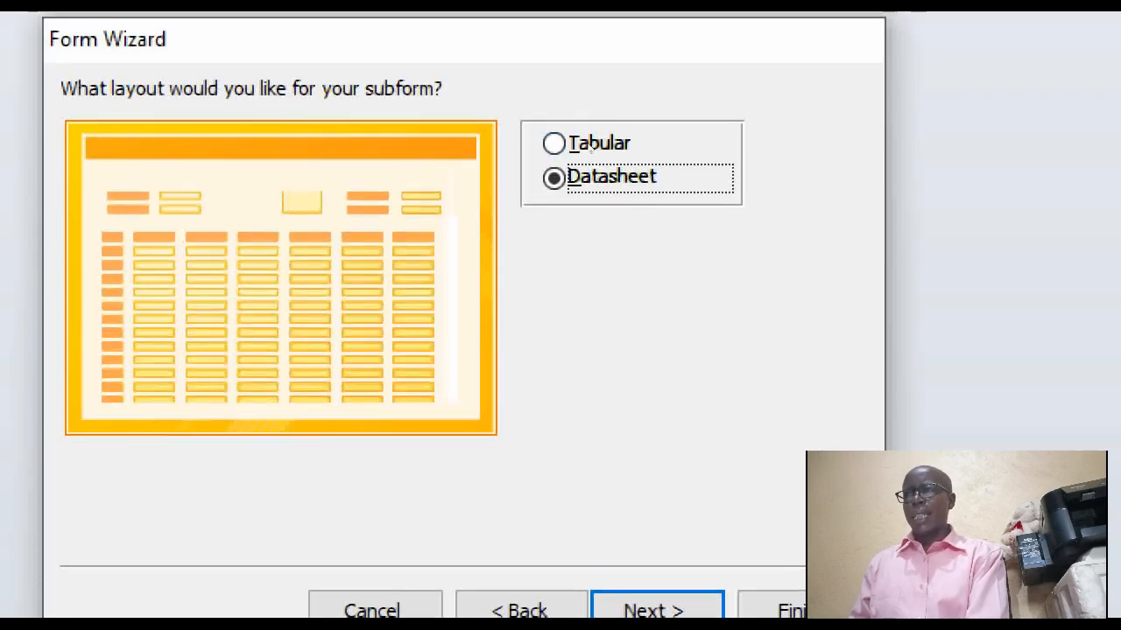
{"action": "left_click", "coordinate": [557, 161]}
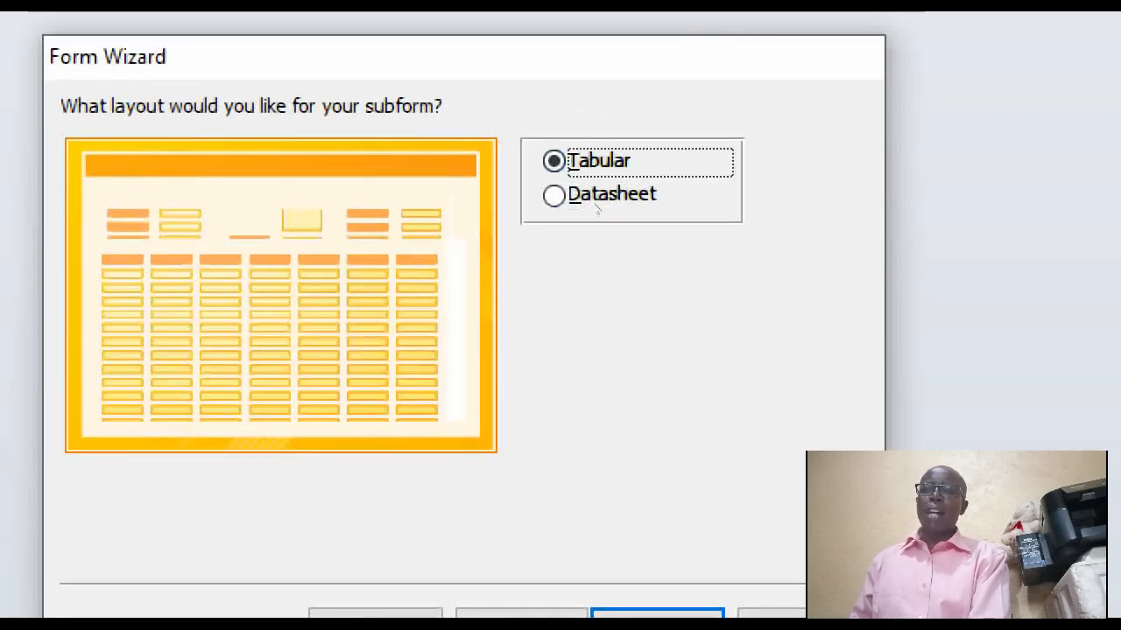
{"action": "key", "text": "Return"}
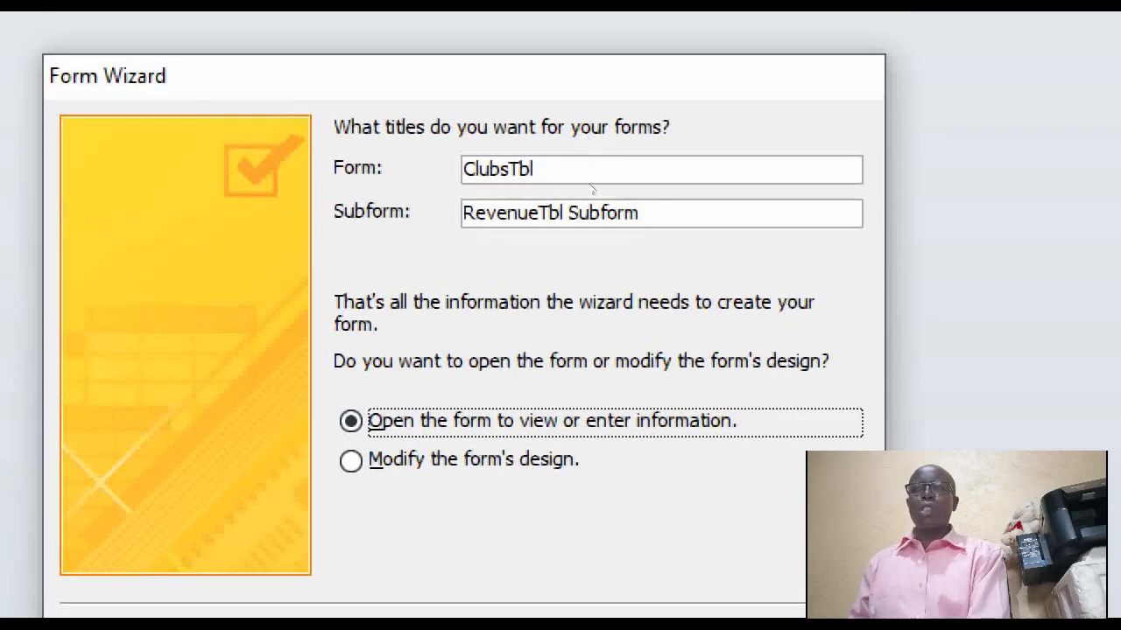
Step: Title the main form RevenueMotherFrm
{"action": "double_click", "coordinate": [534, 173]}
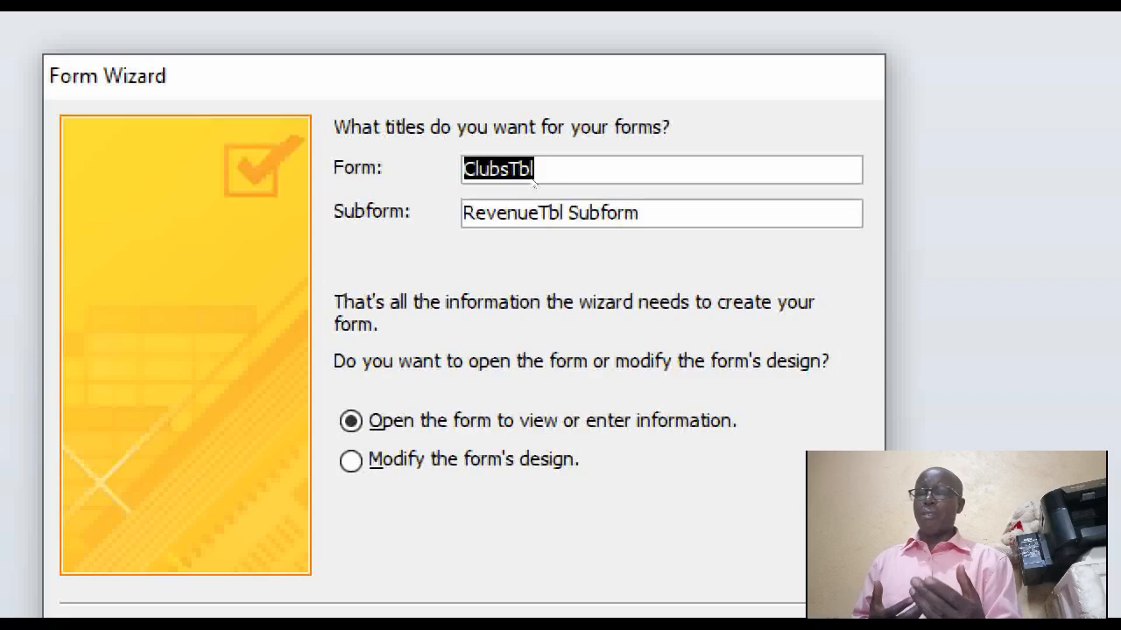
{"action": "type", "text": "Re"}
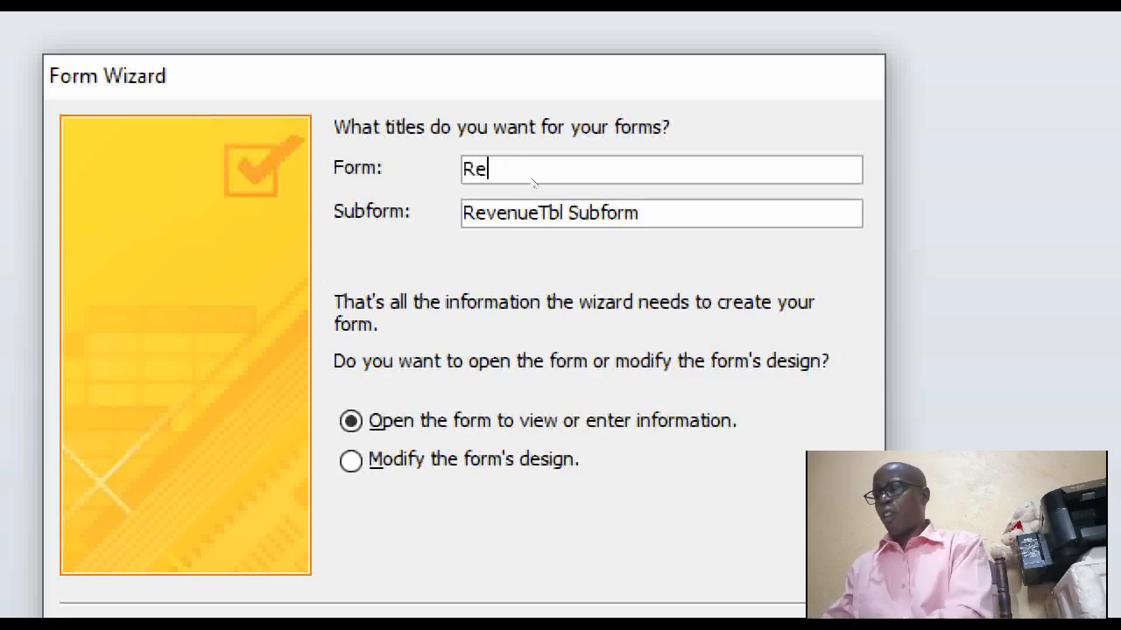
{"action": "type", "text": "venue"}
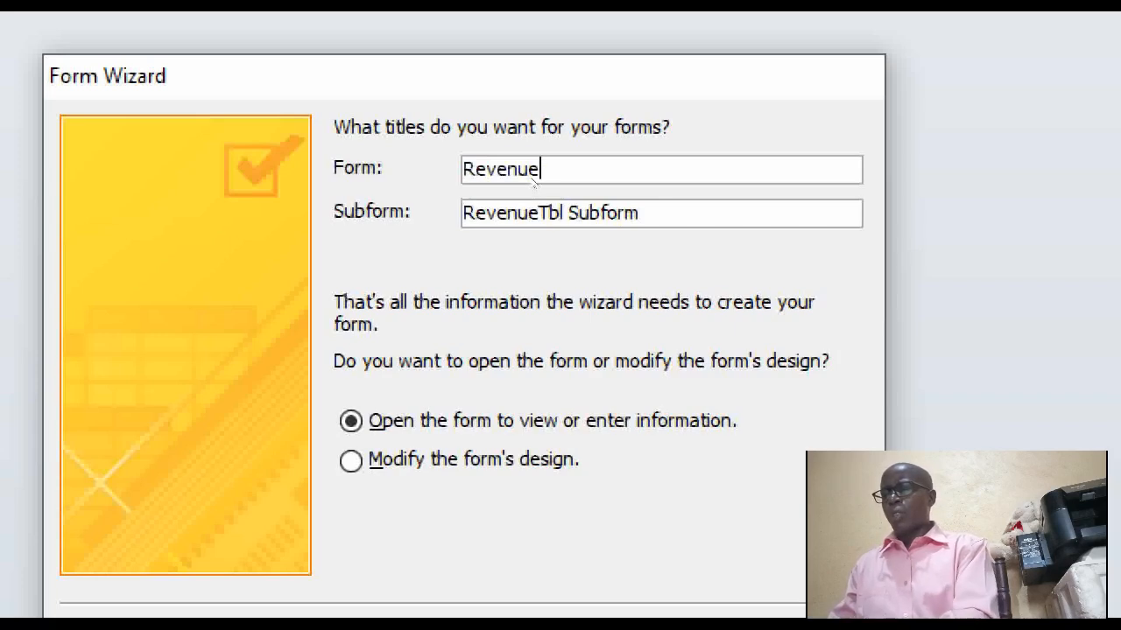
{"action": "type", "text": "Mother"}
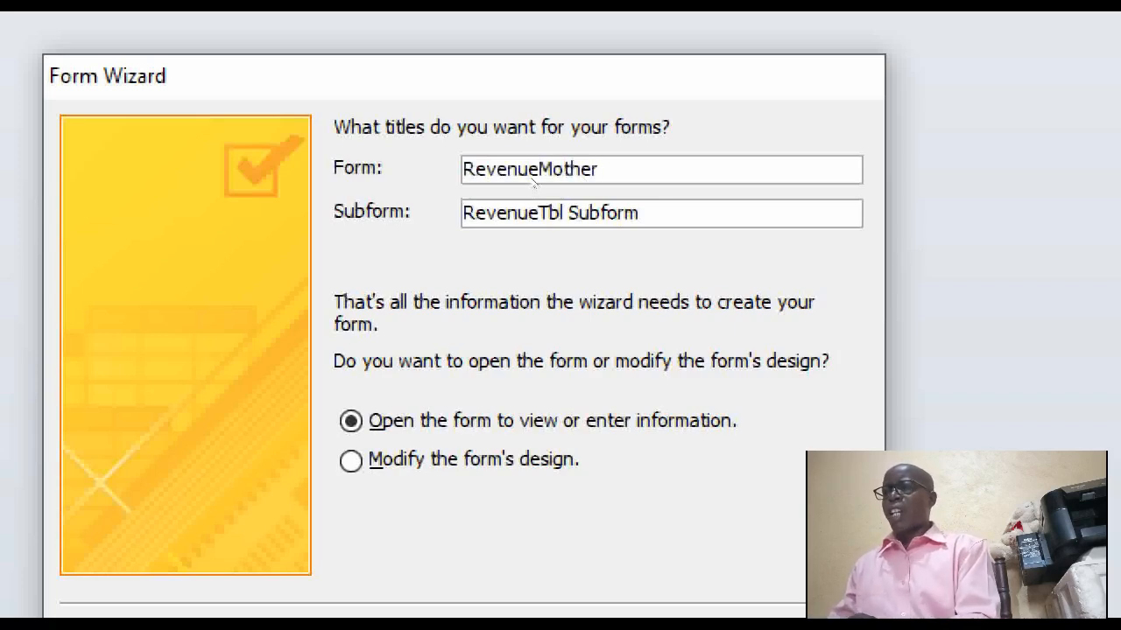
{"action": "type", "text": "Fr"}
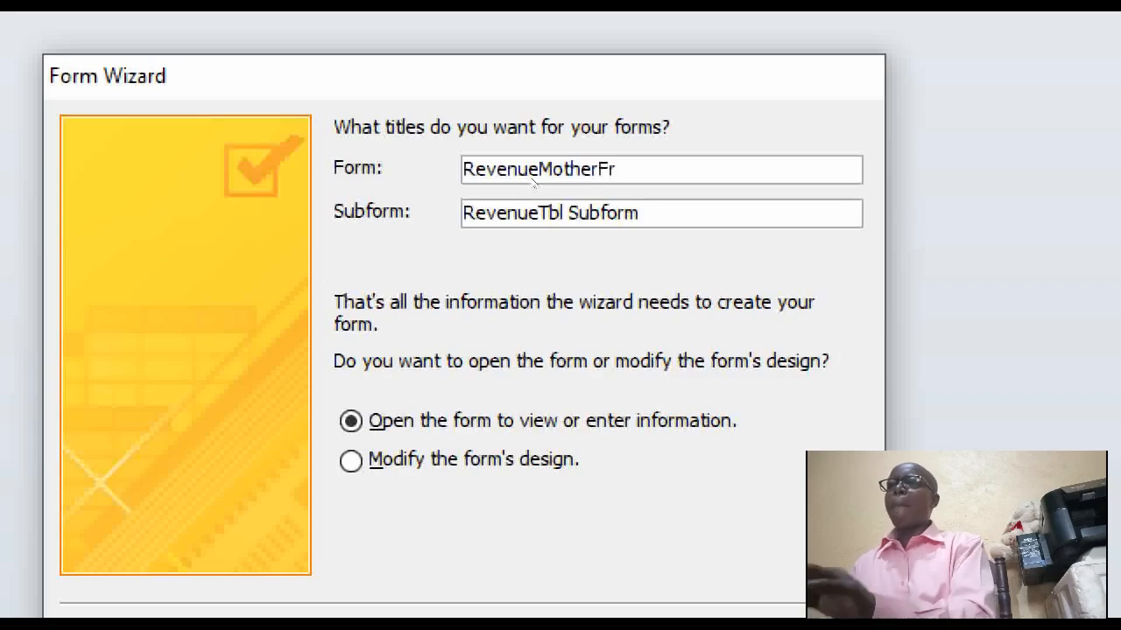
{"action": "type", "text": "m"}
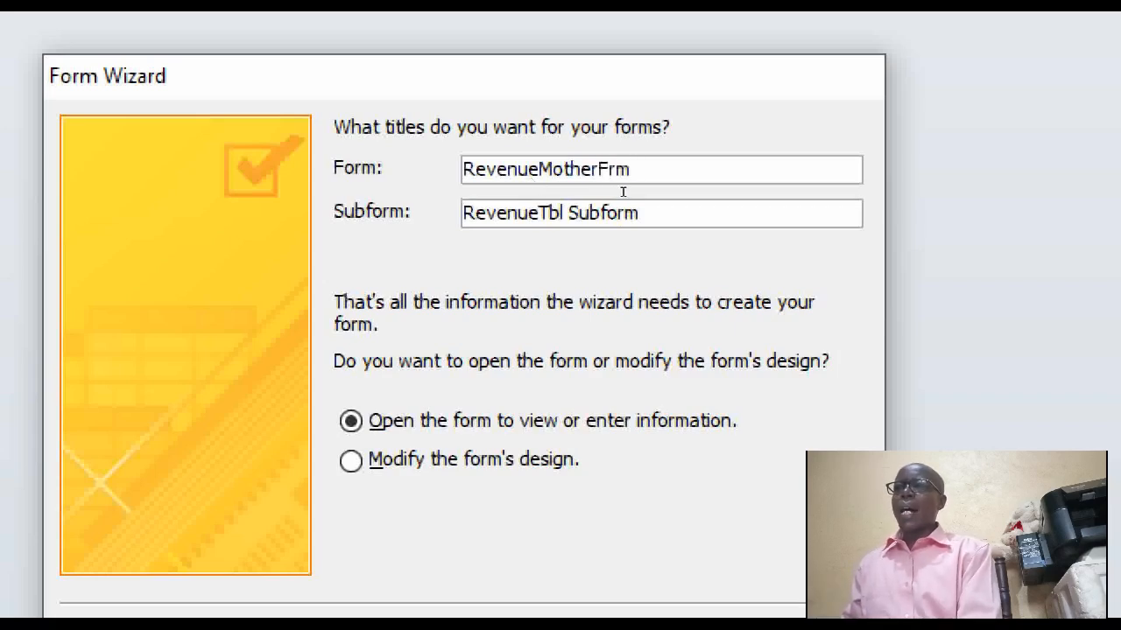
Step: Title the subform RevenueSubform and finish the wizard, opening the form to view information
{"action": "left_click_drag", "start_coordinate": [625, 198], "coordinate": [584, 194]}
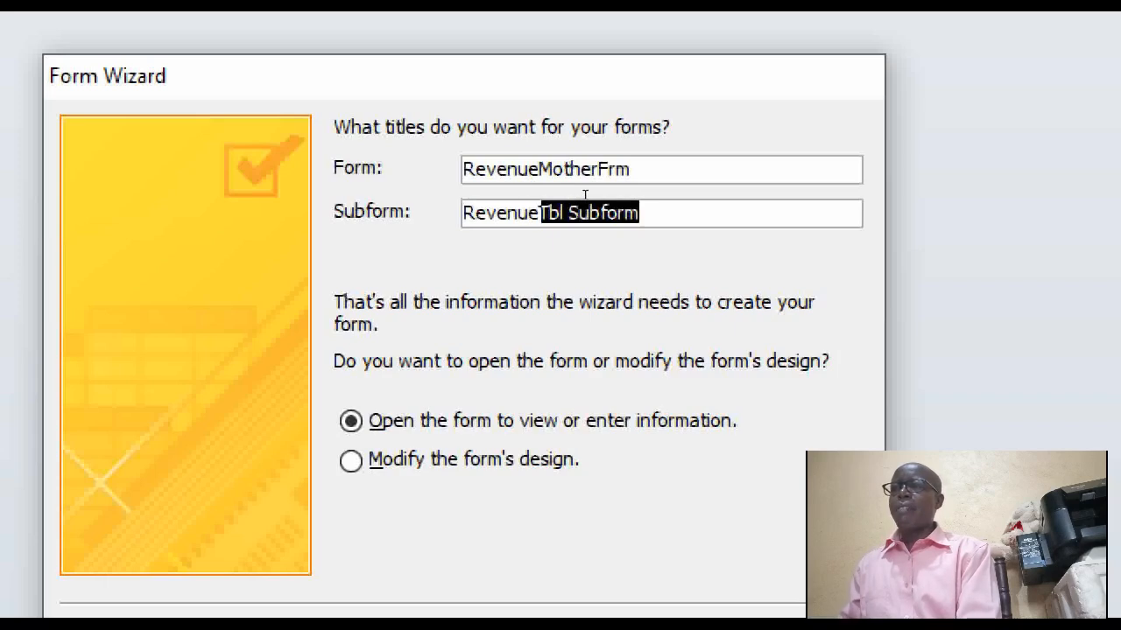
{"action": "key", "text": "BackSpace"}
{"action": "key", "text": "BackSpace"}
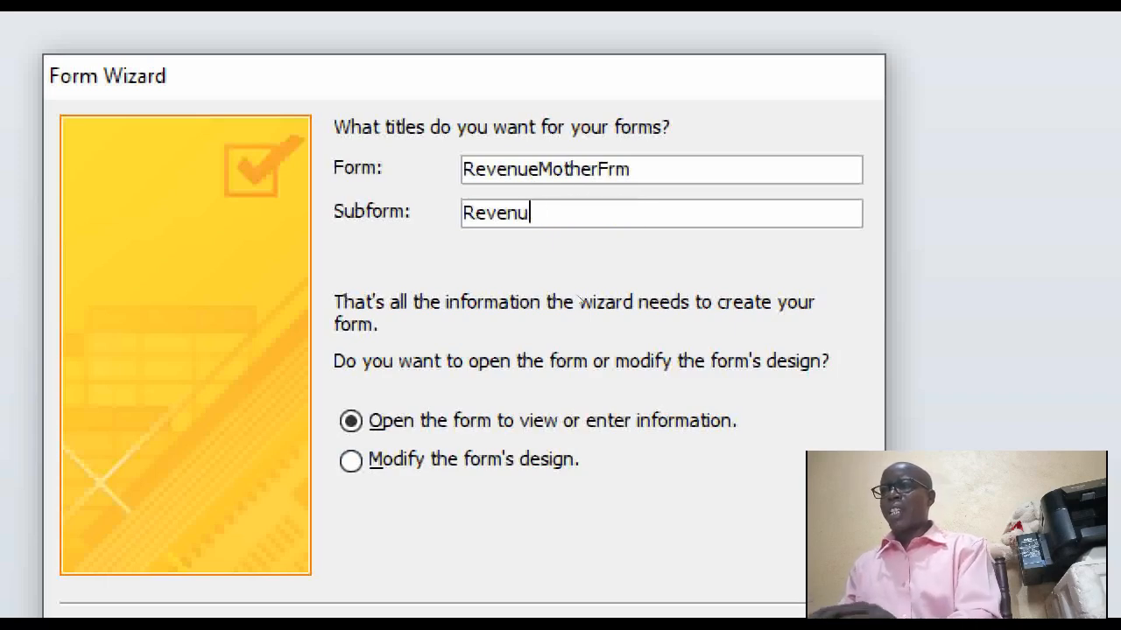
{"action": "type", "text": "e"}
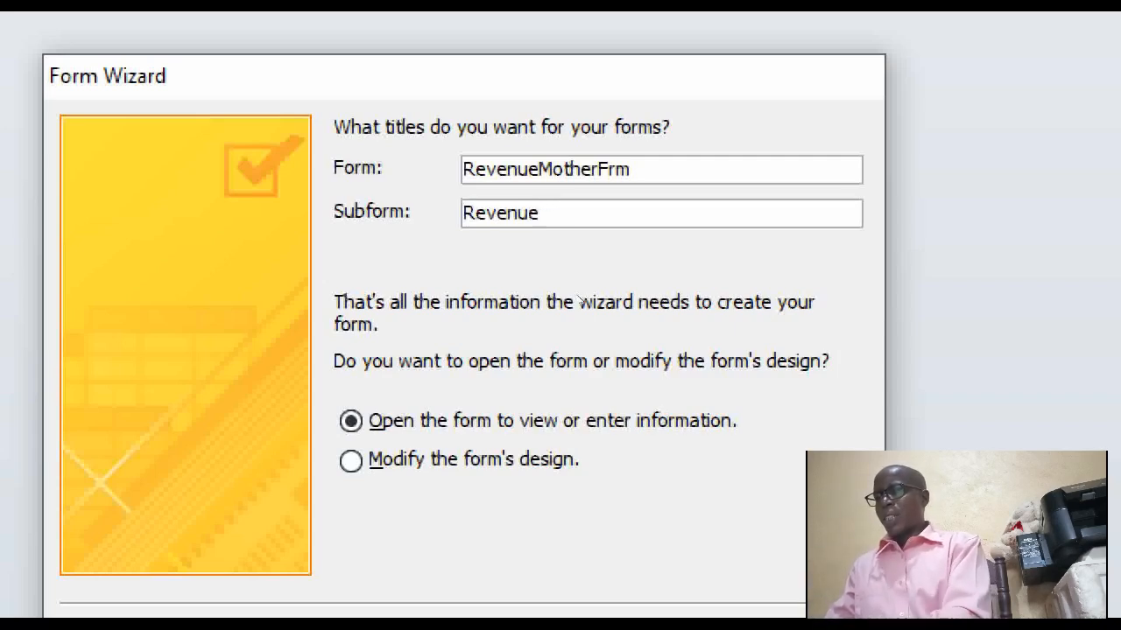
{"action": "type", "text": "Sub"}
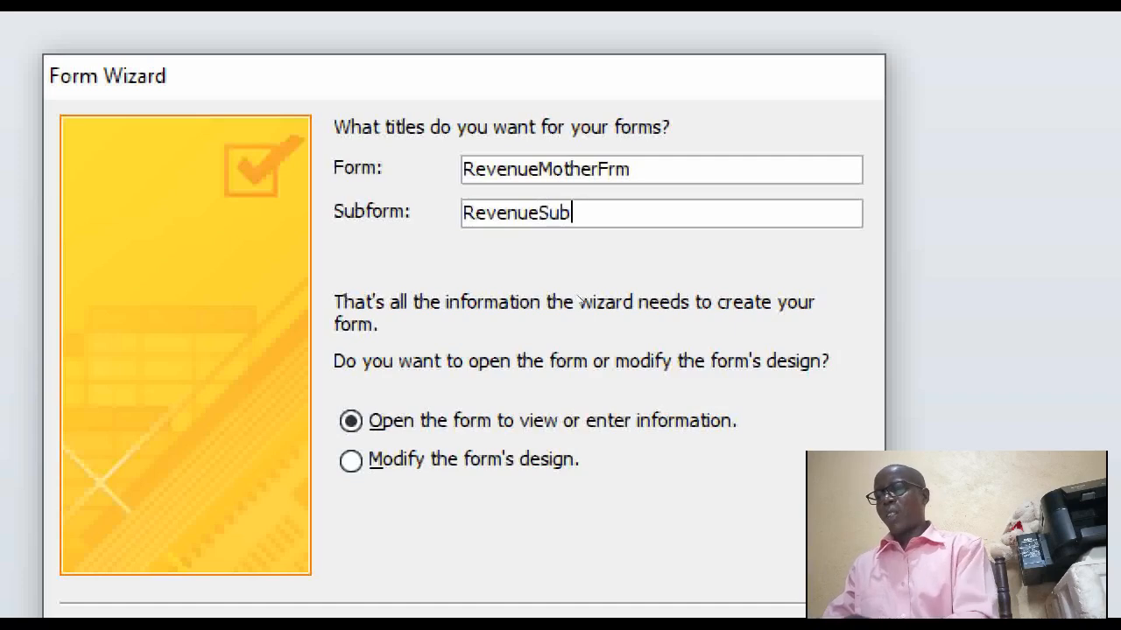
{"action": "type", "text": "form"}
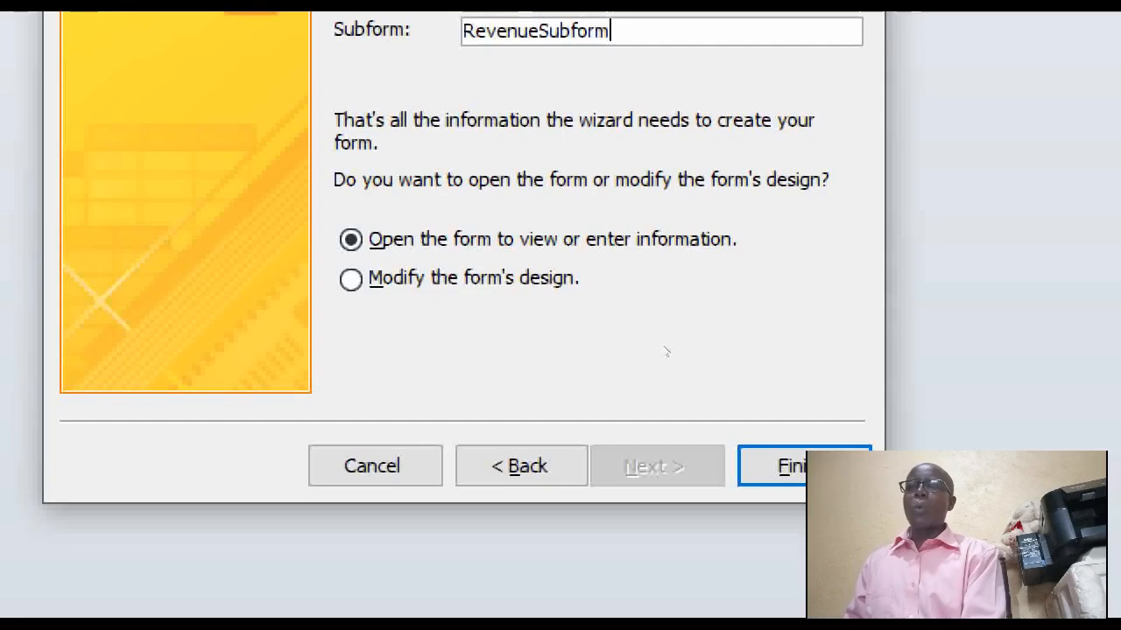
{"action": "key", "text": "Return"}
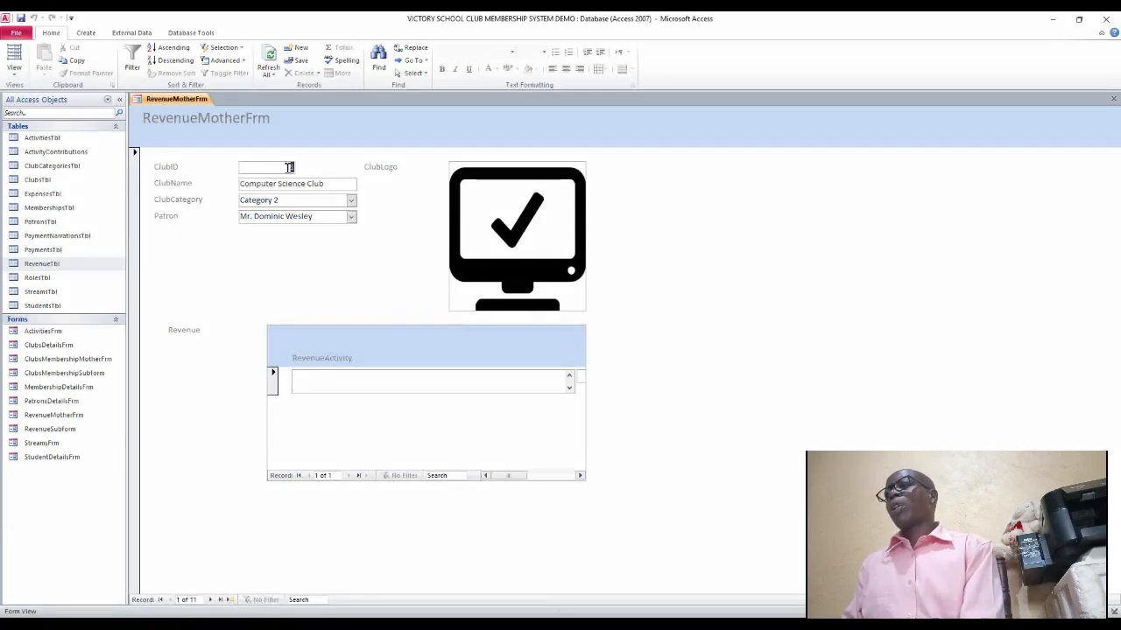
Step: In Design View, size the ClubID, ClubName, ClubCategory and Patron field boxes to the widest one
{"action": "right_click", "coordinate": [322, 139]}
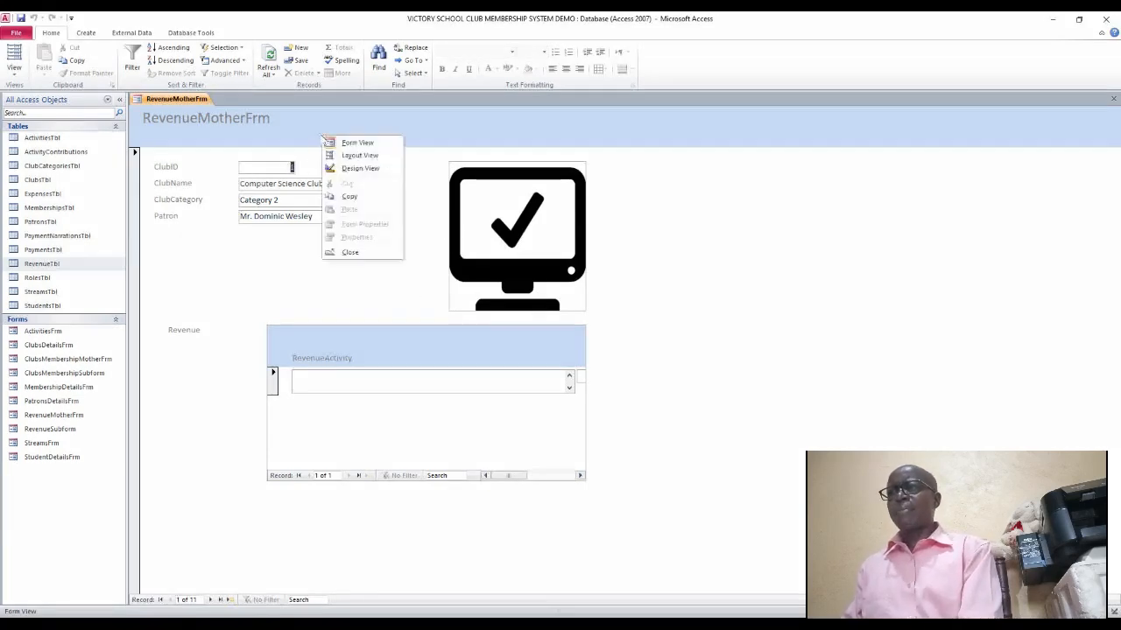
{"action": "left_click", "coordinate": [343, 171]}
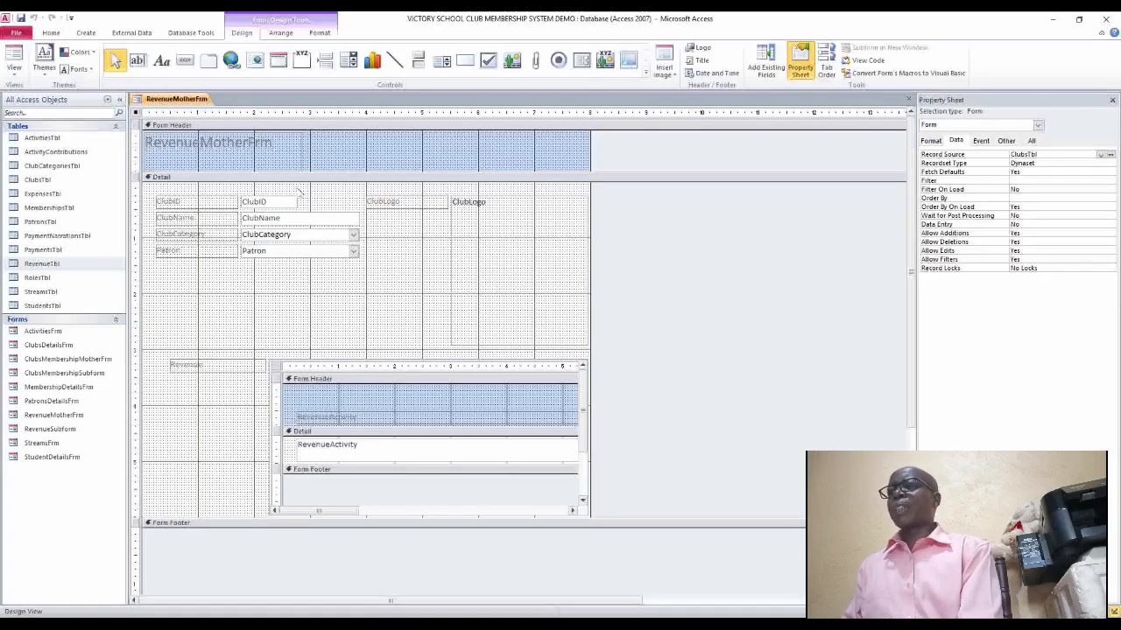
{"action": "left_click_drag", "start_coordinate": [298, 190], "coordinate": [283, 257]}
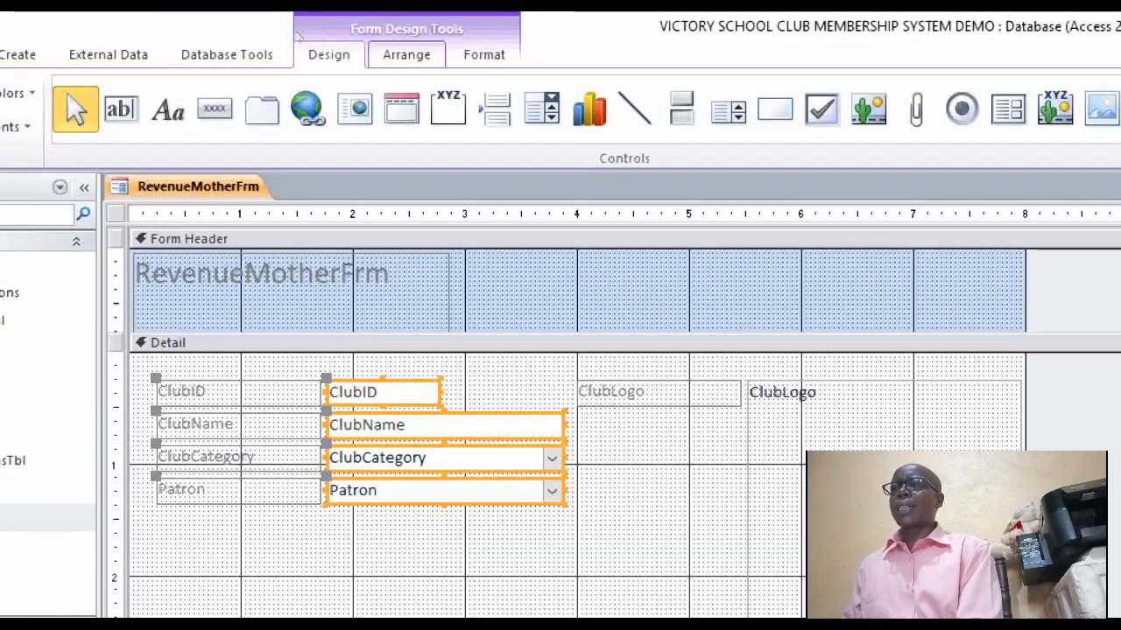
{"action": "left_click", "coordinate": [406, 54]}
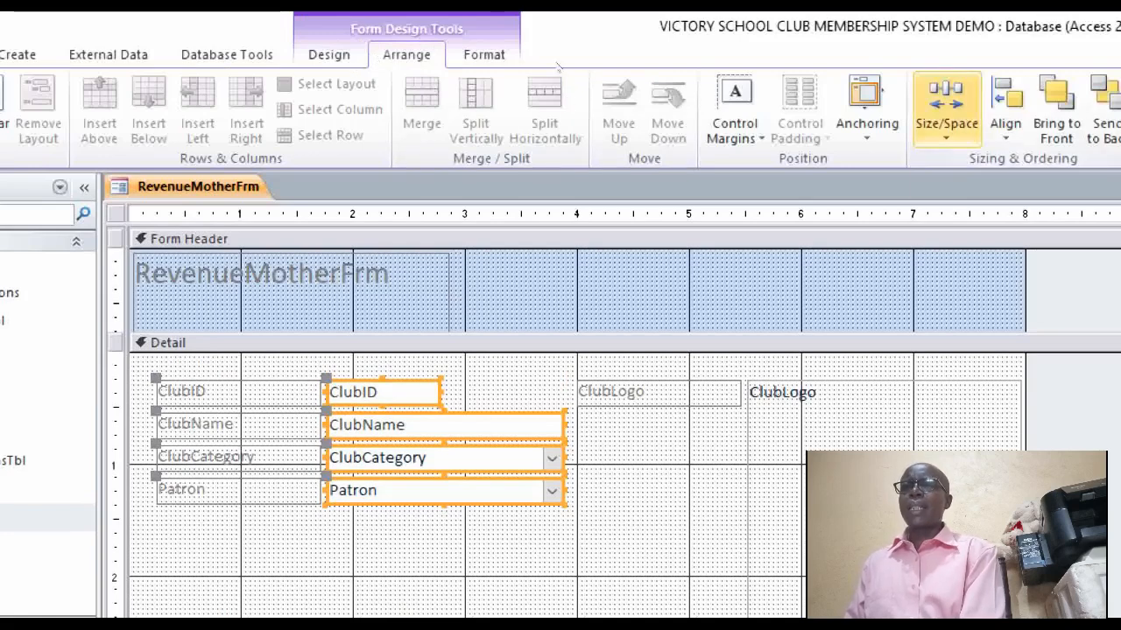
{"action": "left_click", "coordinate": [945, 105]}
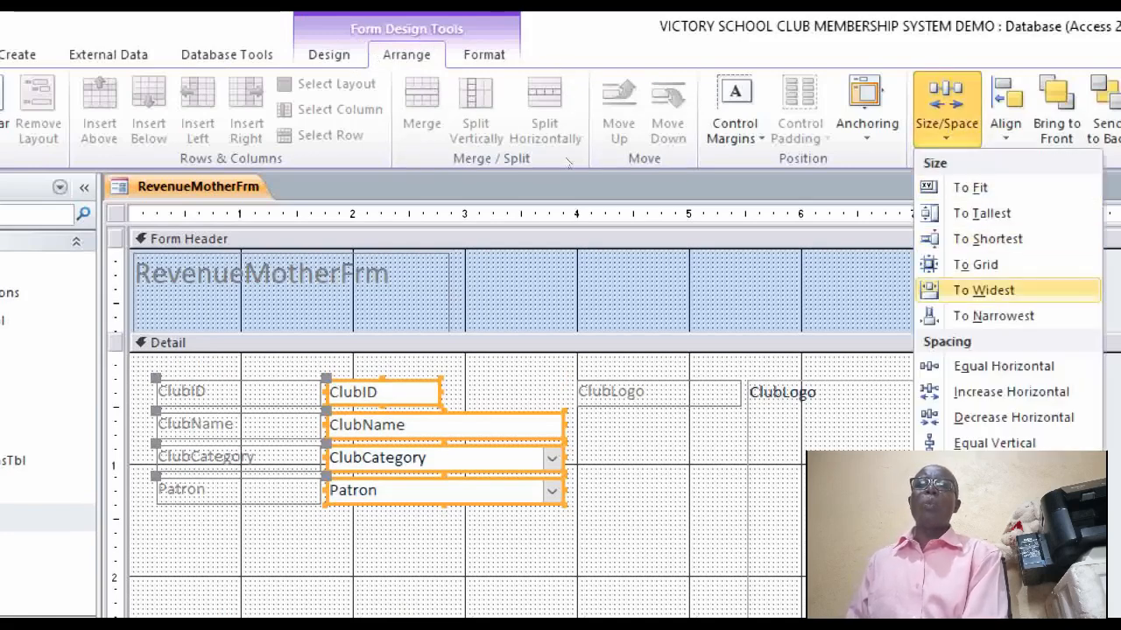
{"action": "left_click", "coordinate": [984, 289]}
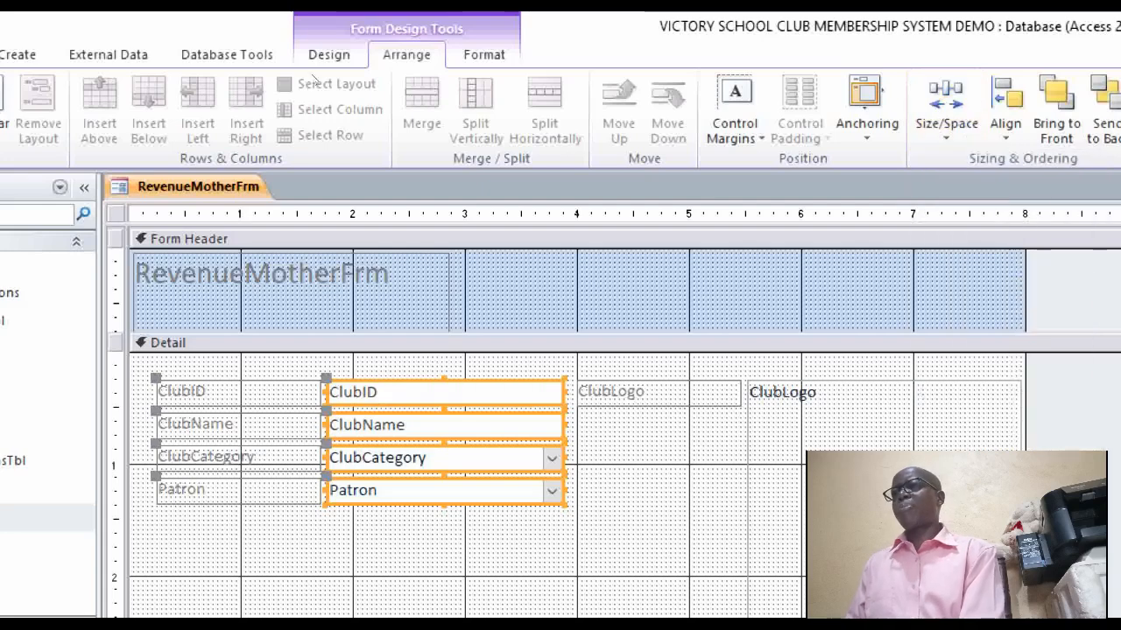
Step: Set the outline colour of the ClubID, ClubName, ClubCategory and Patron boxes to olive green, Accent 3, Darker 25%
{"action": "left_click", "coordinate": [484, 54]}
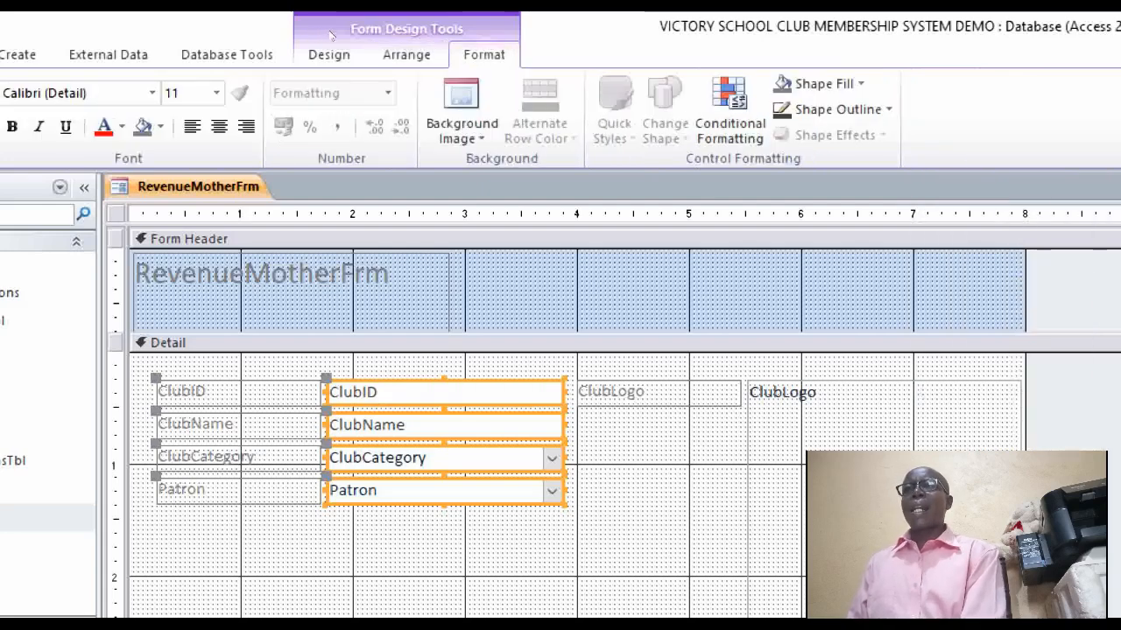
{"action": "left_click", "coordinate": [837, 108]}
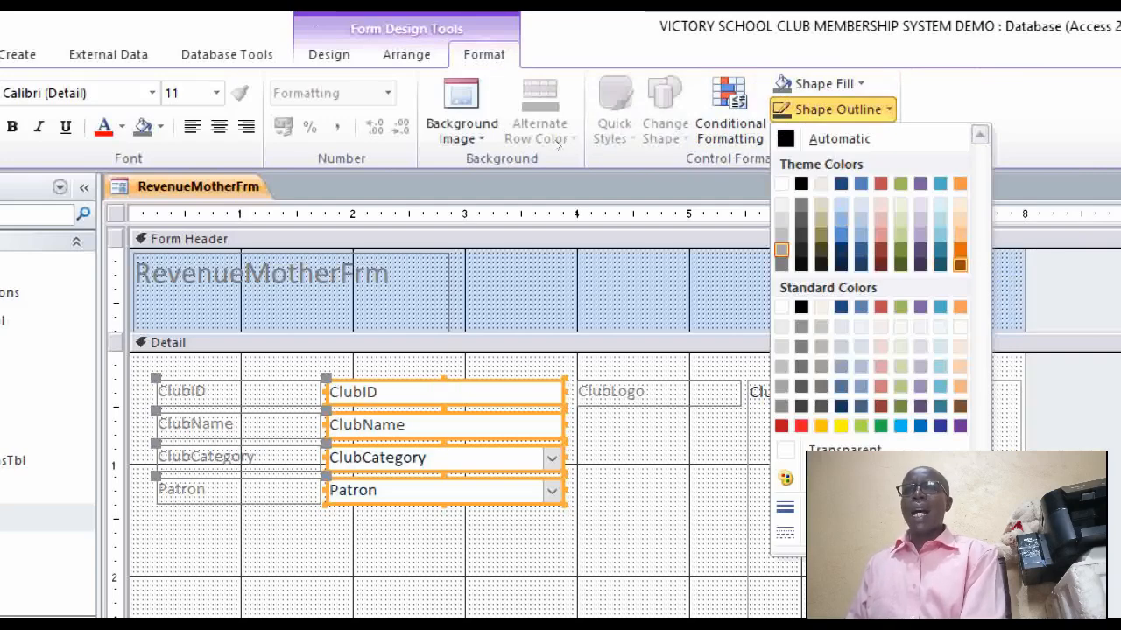
{"action": "left_click", "coordinate": [960, 264]}
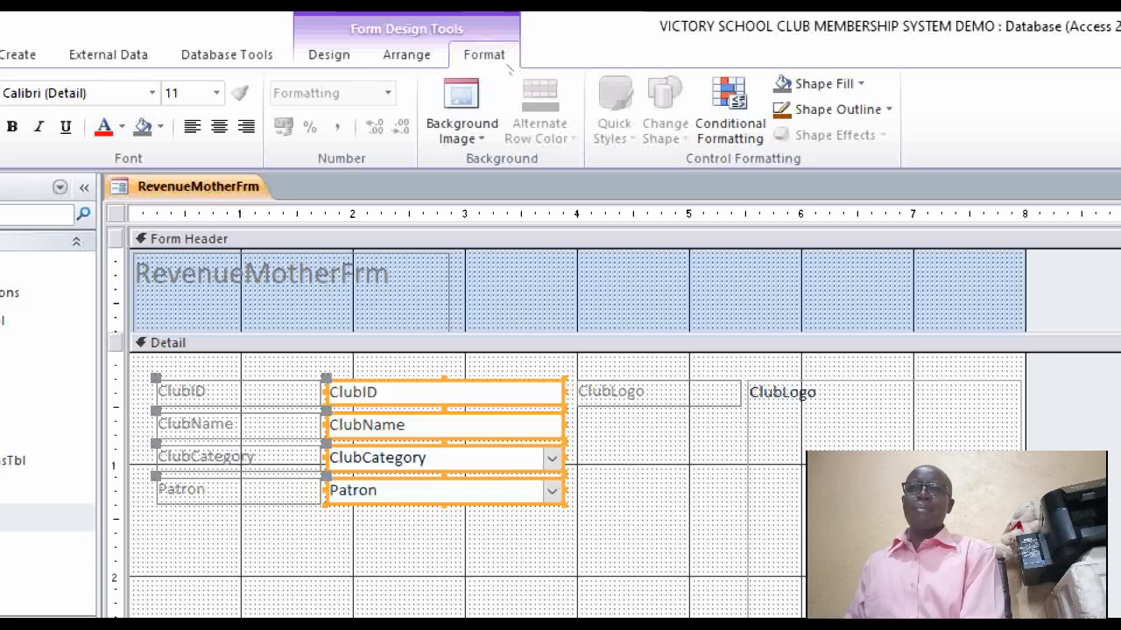
{"action": "left_click", "coordinate": [838, 109]}
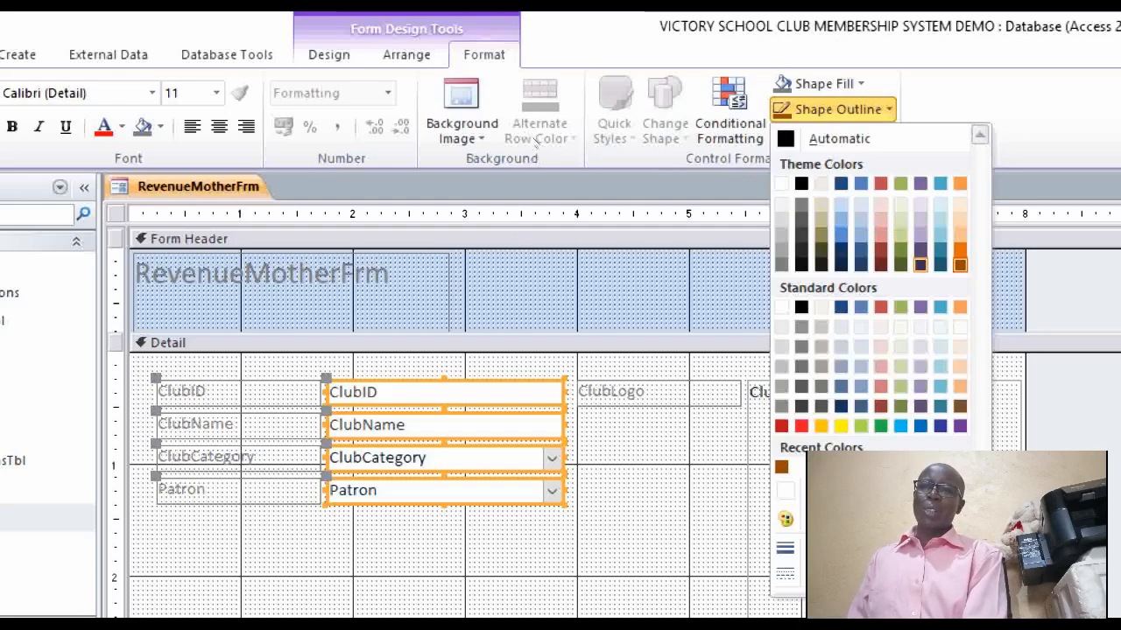
{"action": "left_click", "coordinate": [901, 250]}
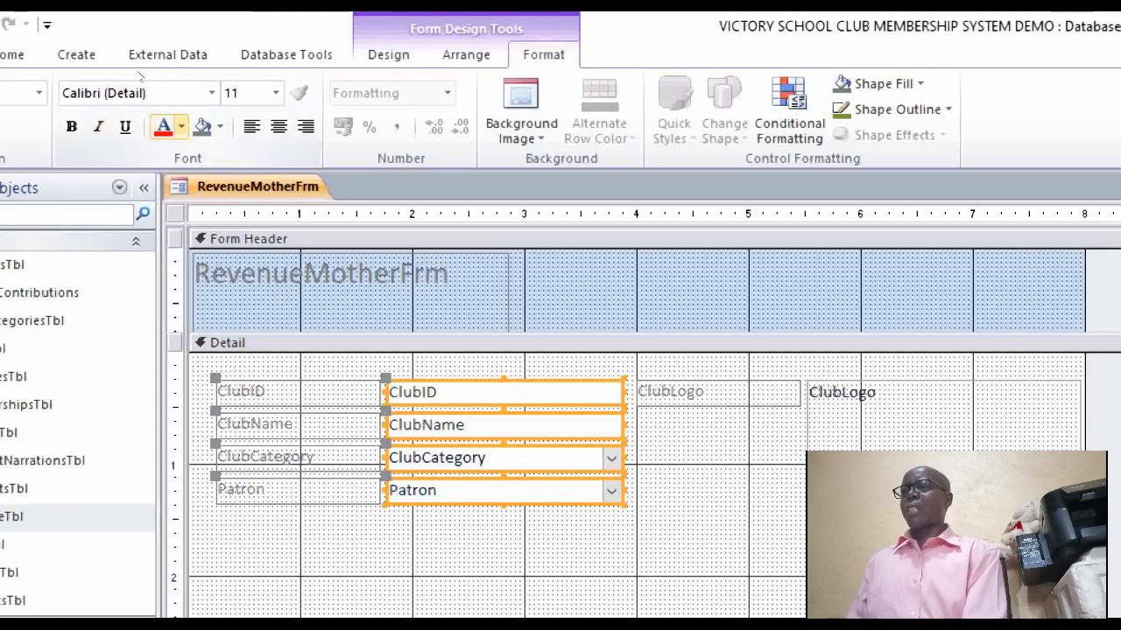
Step: Make the text in the ClubID, ClubName, ClubCategory and Patron boxes green and bold
{"action": "left_click", "coordinate": [181, 126]}
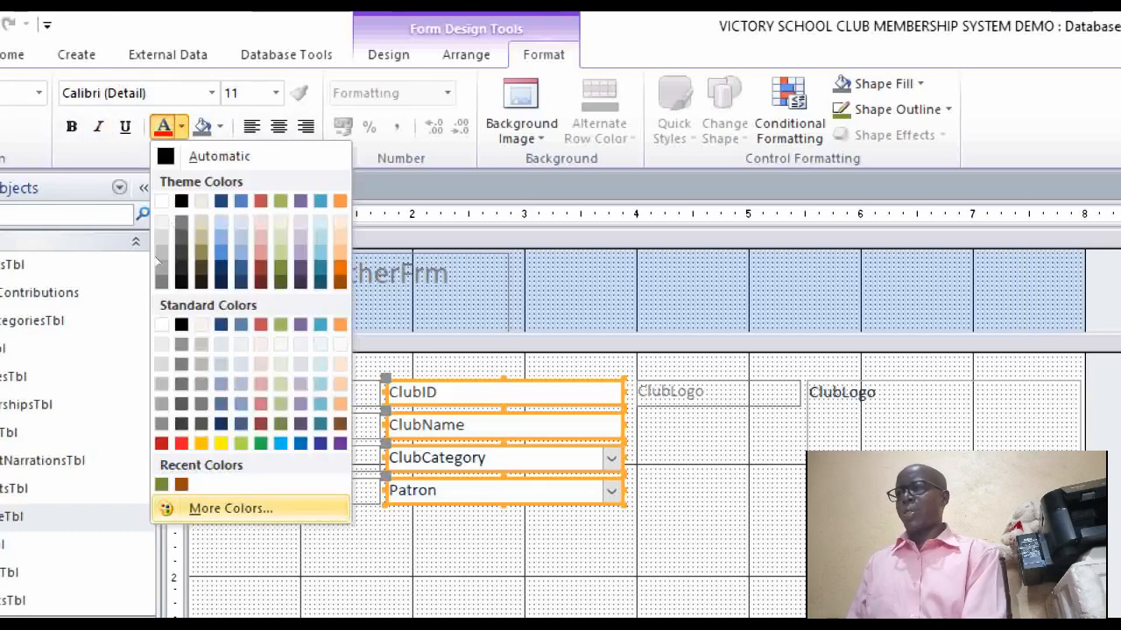
{"action": "left_click", "coordinate": [261, 444]}
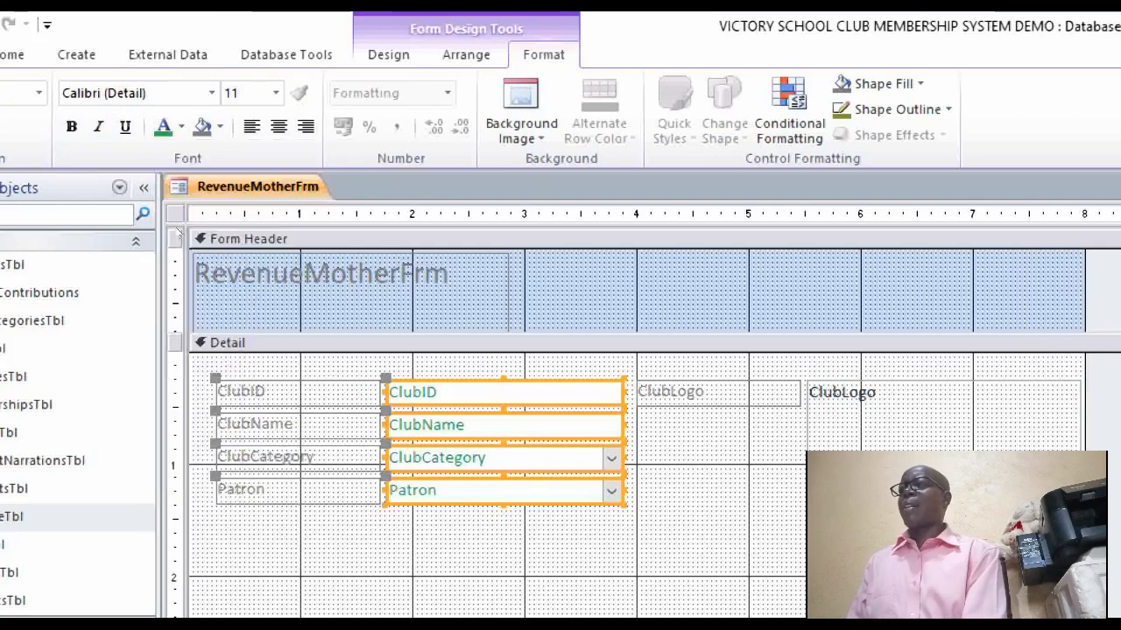
{"action": "left_click", "coordinate": [71, 127]}
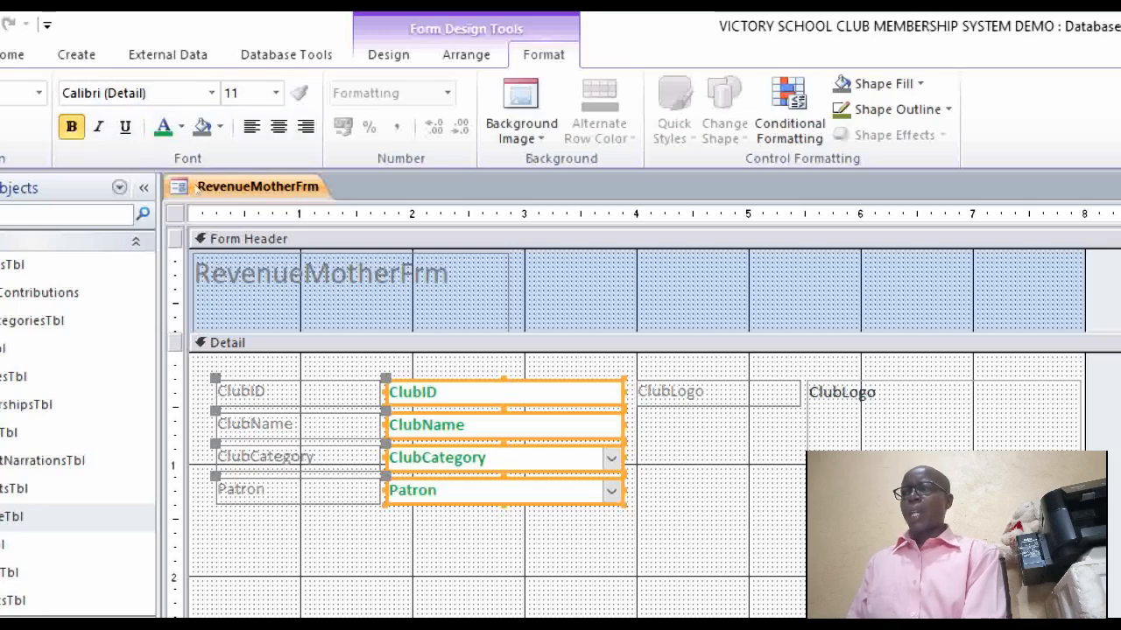
Step: Darken the font colour of the ClubID, ClubName, ClubCategory and Patron labels
{"action": "left_click", "coordinate": [197, 219]}
{"action": "left_click_drag", "start_coordinate": [293, 422], "coordinate": [288, 509]}
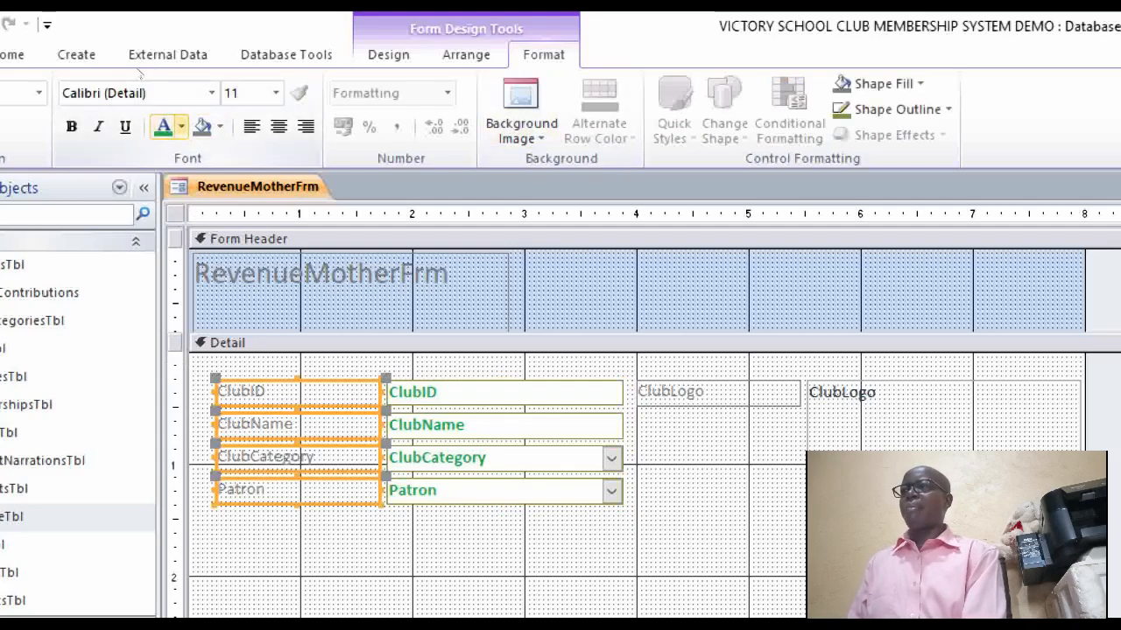
{"action": "left_click", "coordinate": [181, 126]}
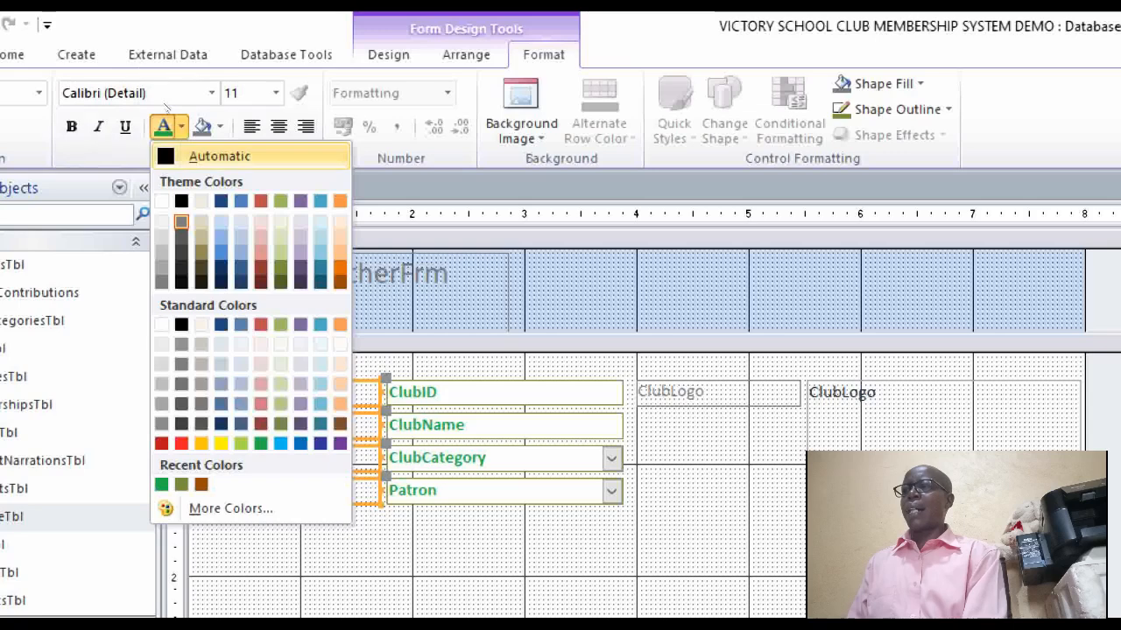
{"action": "left_click", "coordinate": [189, 155]}
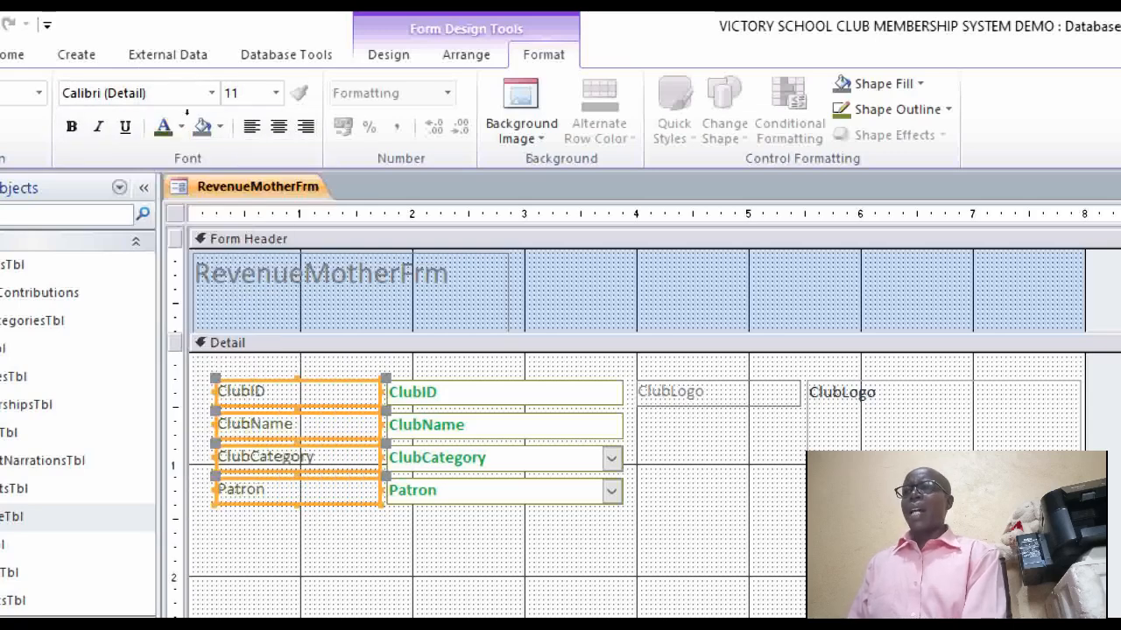
{"action": "left_click", "coordinate": [305, 190]}
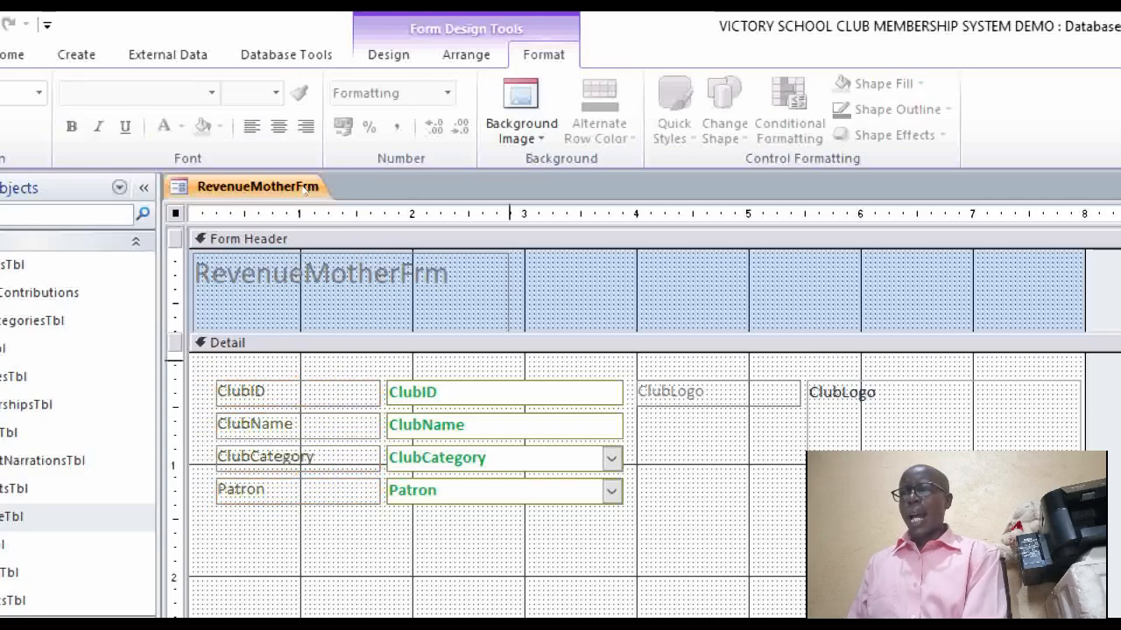
Step: Left-align the text in the ClubID, ClubName, ClubCategory and Patron boxes
{"action": "left_click_drag", "start_coordinate": [512, 361], "coordinate": [476, 520]}
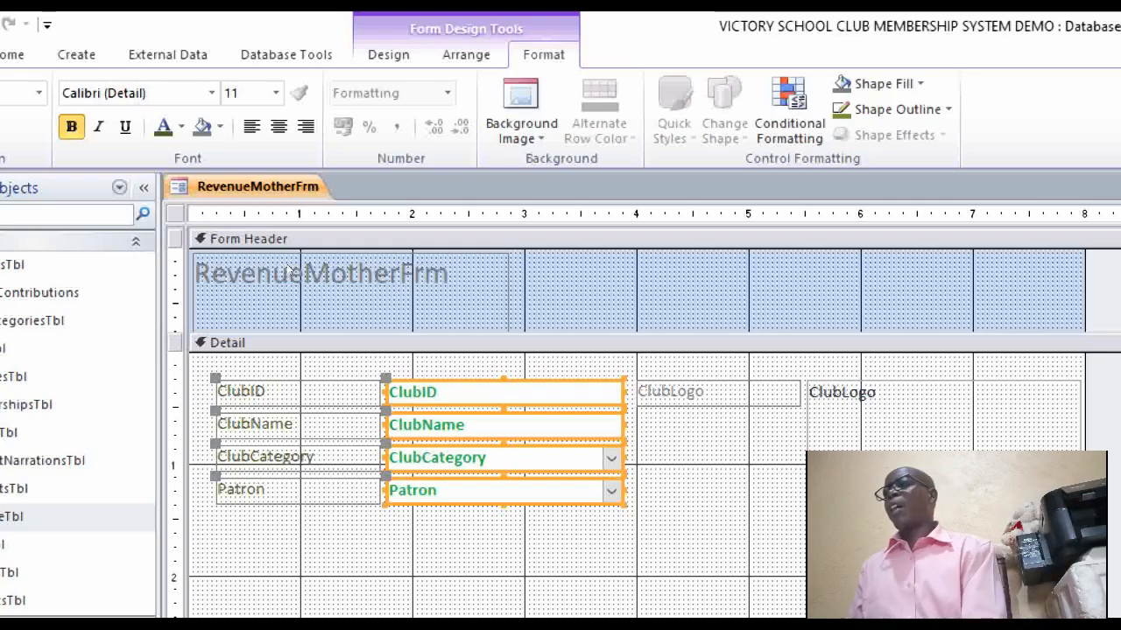
{"action": "left_click", "coordinate": [251, 127]}
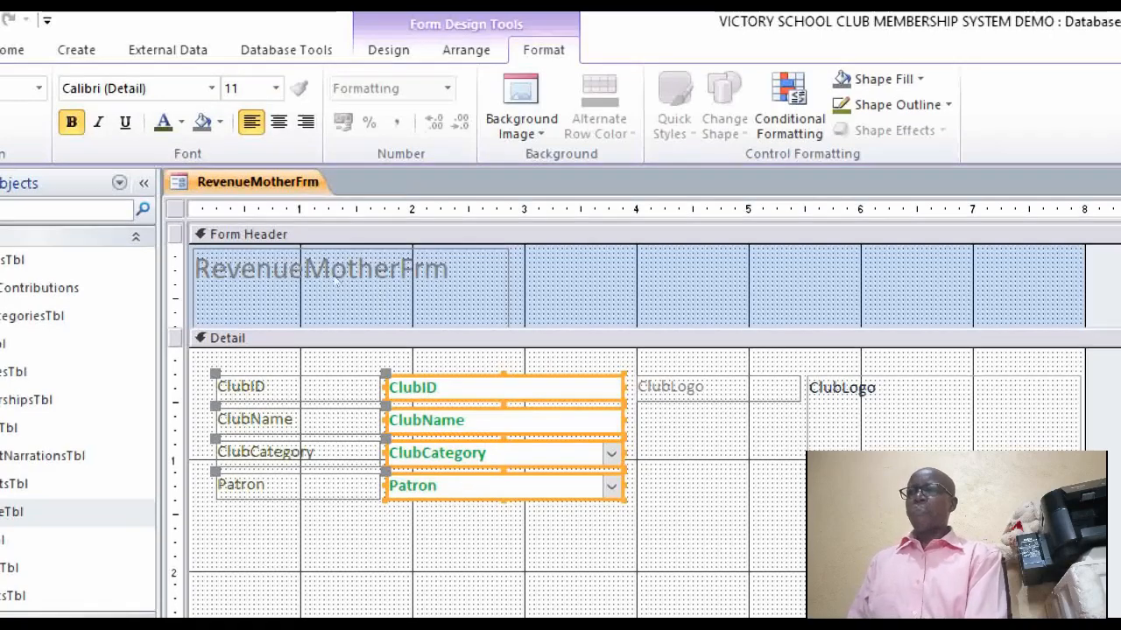
{"action": "left_click", "coordinate": [337, 338]}
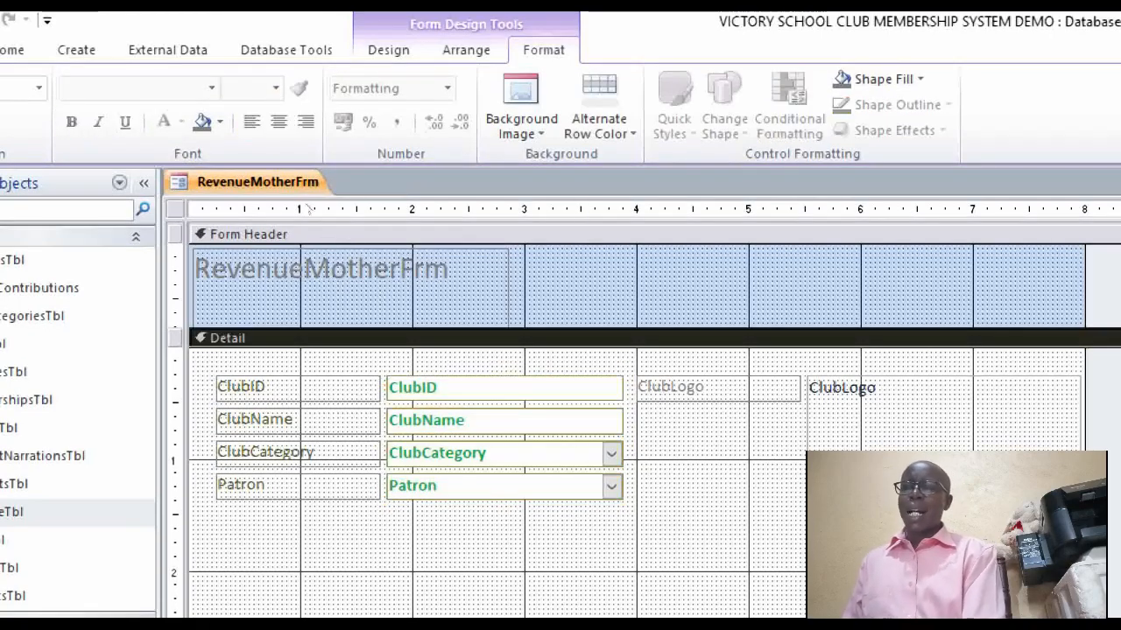
Step: Switch RevenueMotherFrm to Form View and check the formatting of the club fields
{"action": "key", "text": "Tab"}
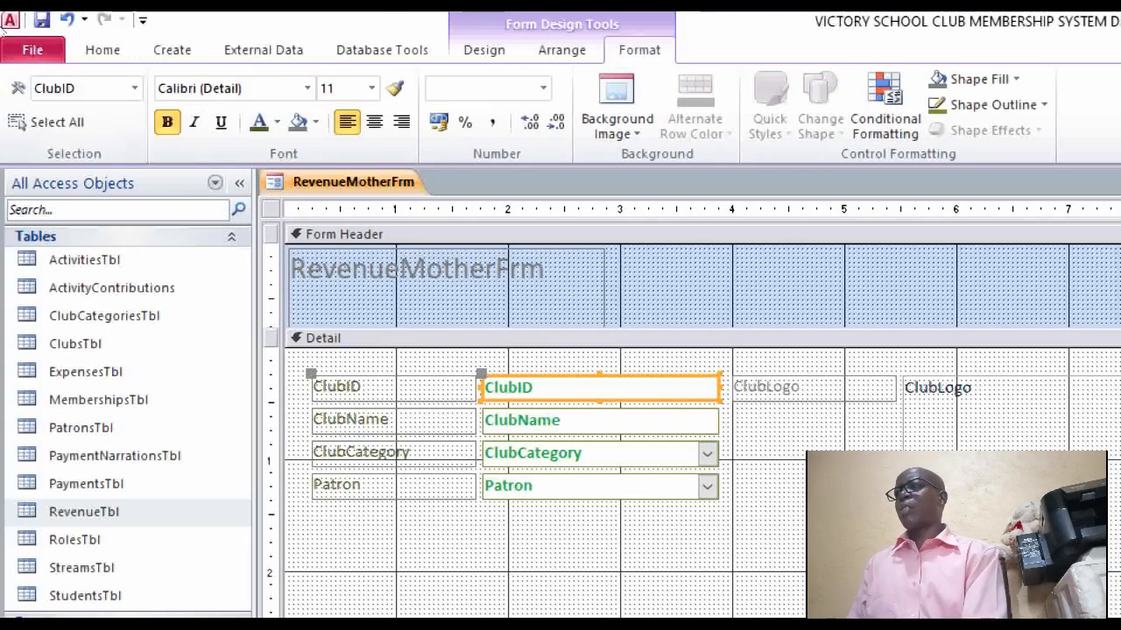
{"action": "left_click", "coordinate": [102, 54]}
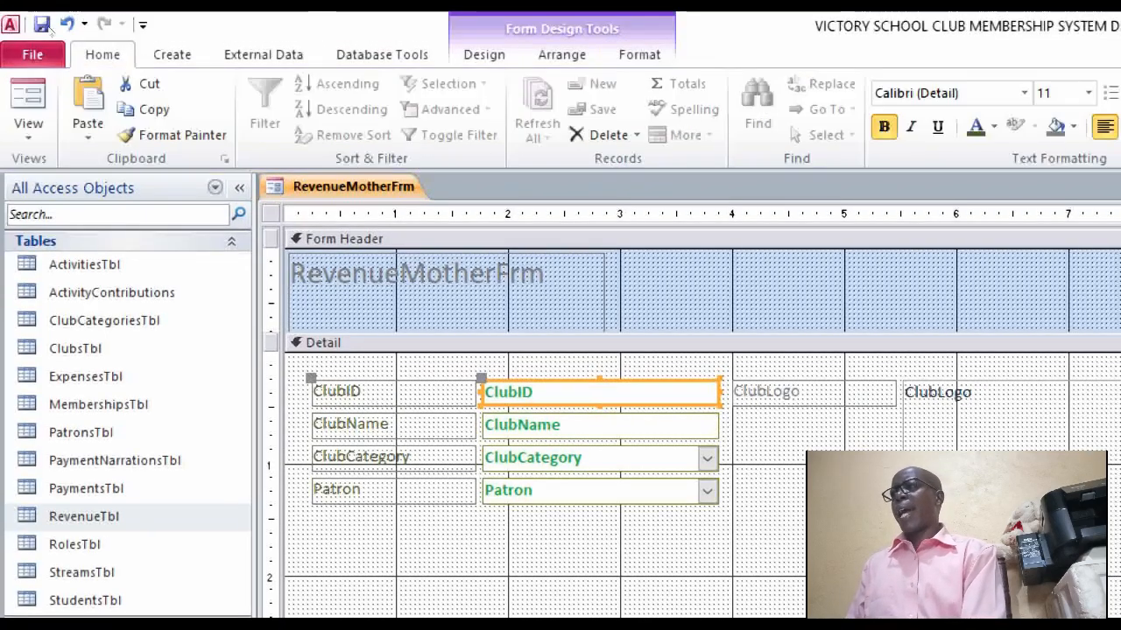
{"action": "left_click", "coordinate": [28, 97]}
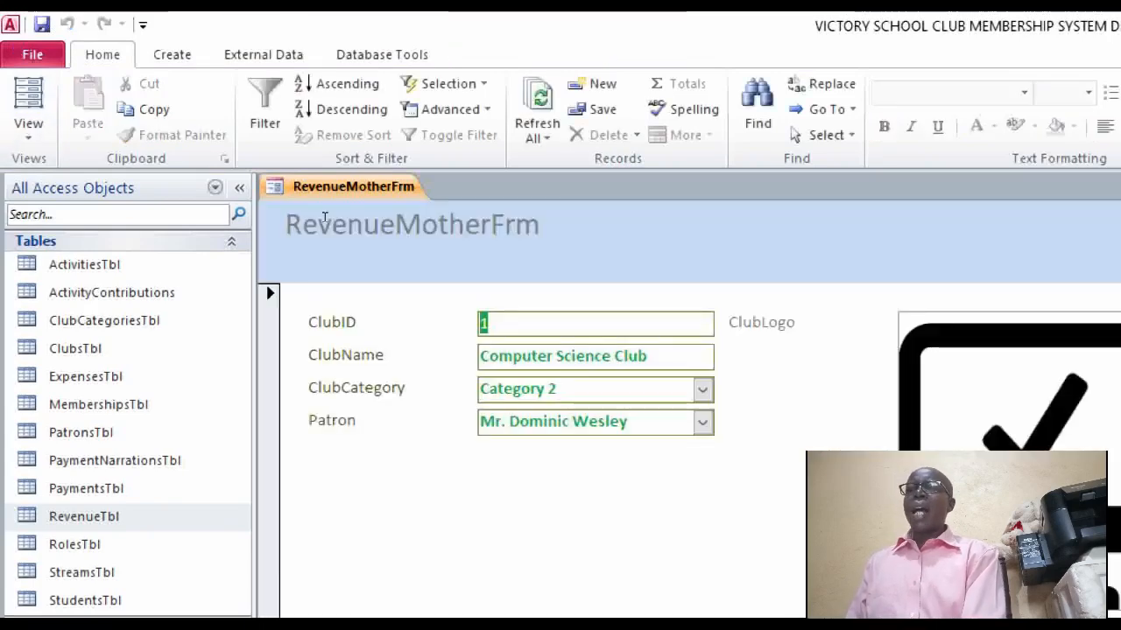
{"action": "left_click", "coordinate": [569, 326]}
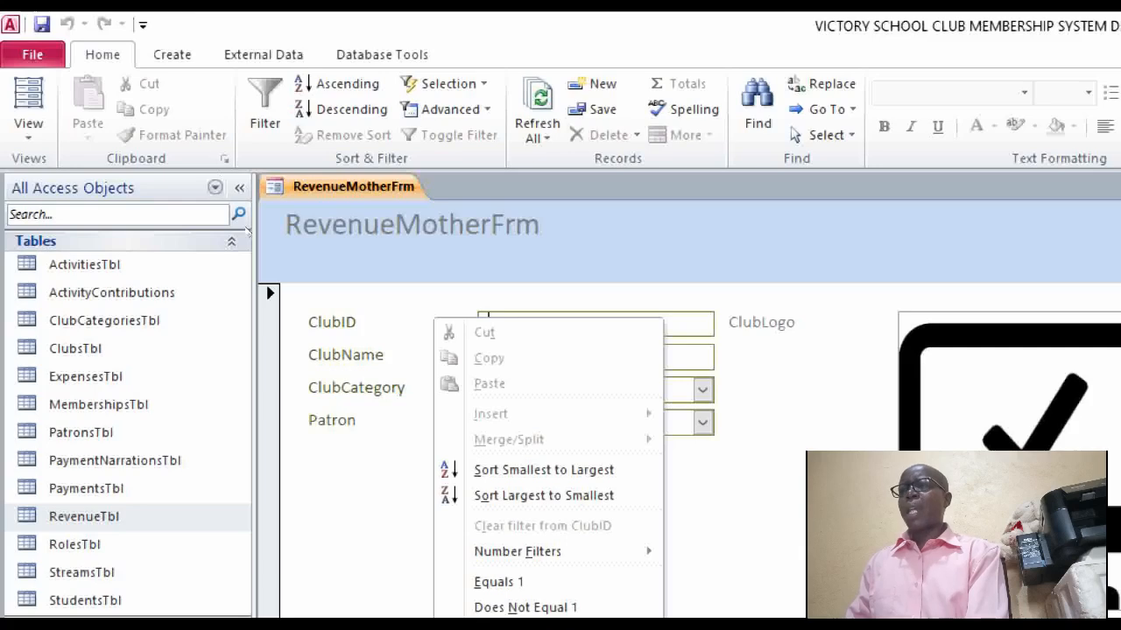
Step: Return to Design View and set the ClubID text box's Format property to 00
{"action": "right_click", "coordinate": [561, 220]}
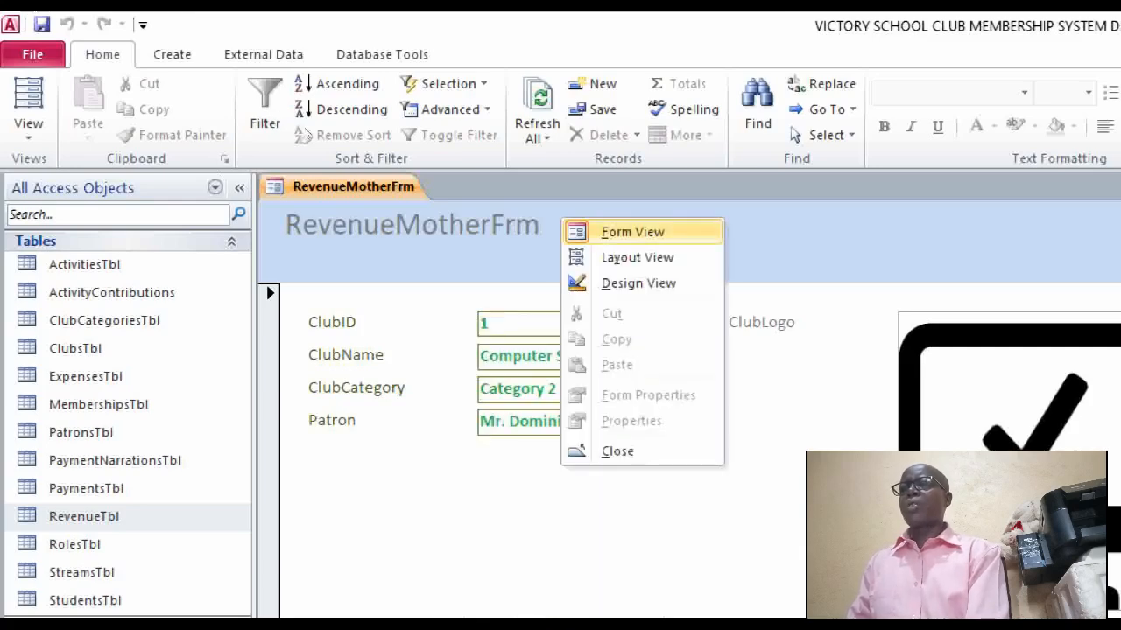
{"action": "left_click", "coordinate": [628, 287]}
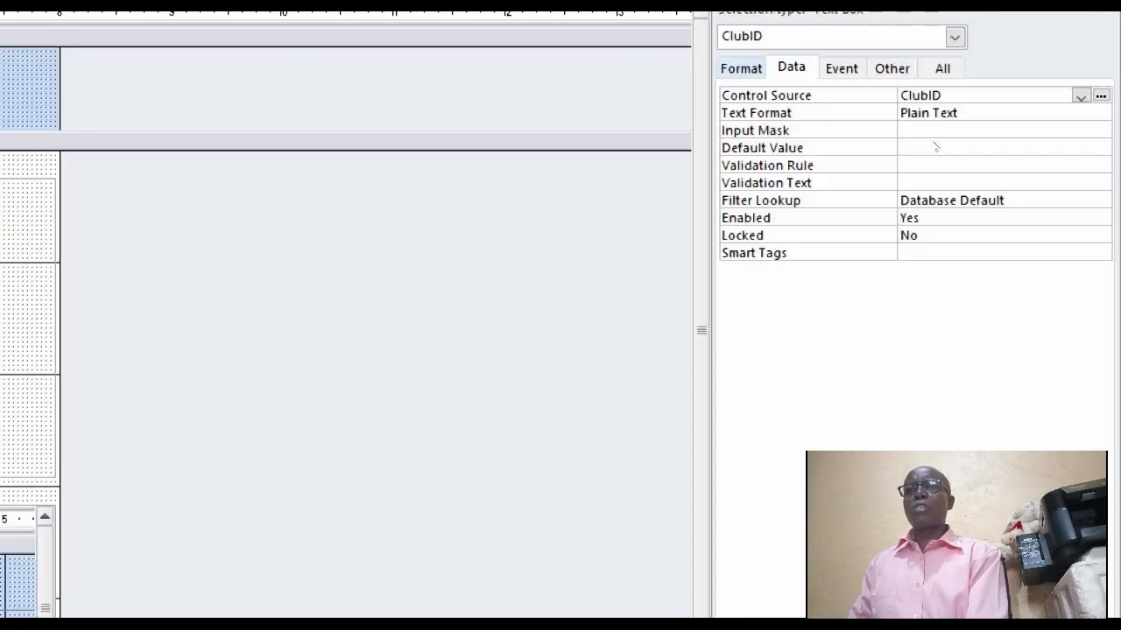
{"action": "left_click", "coordinate": [741, 68]}
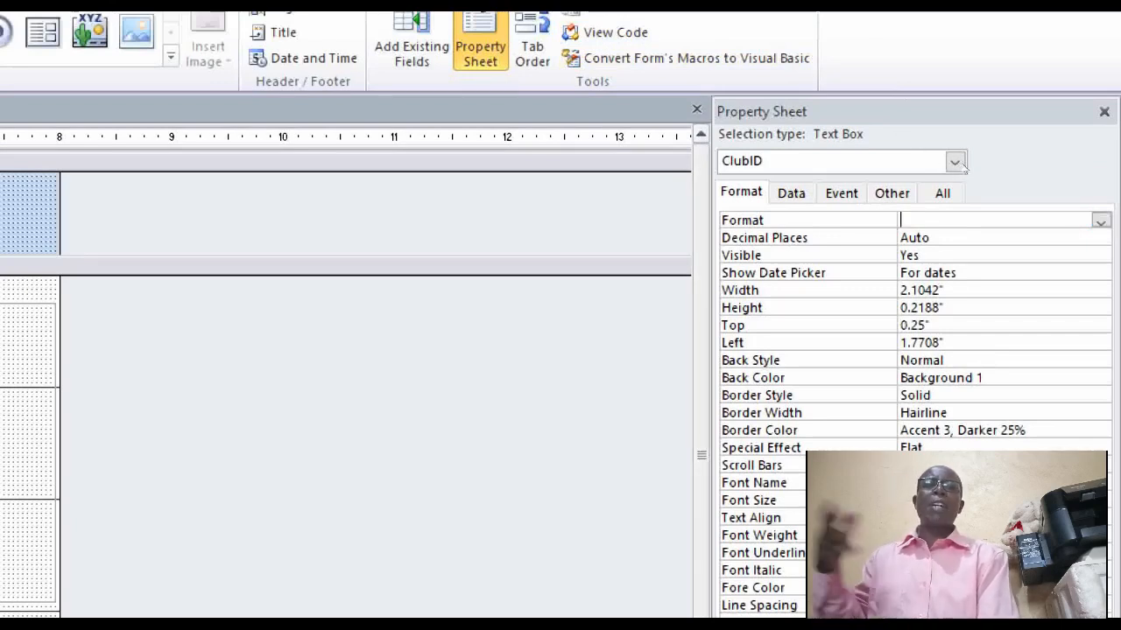
{"action": "type", "text": "00"}
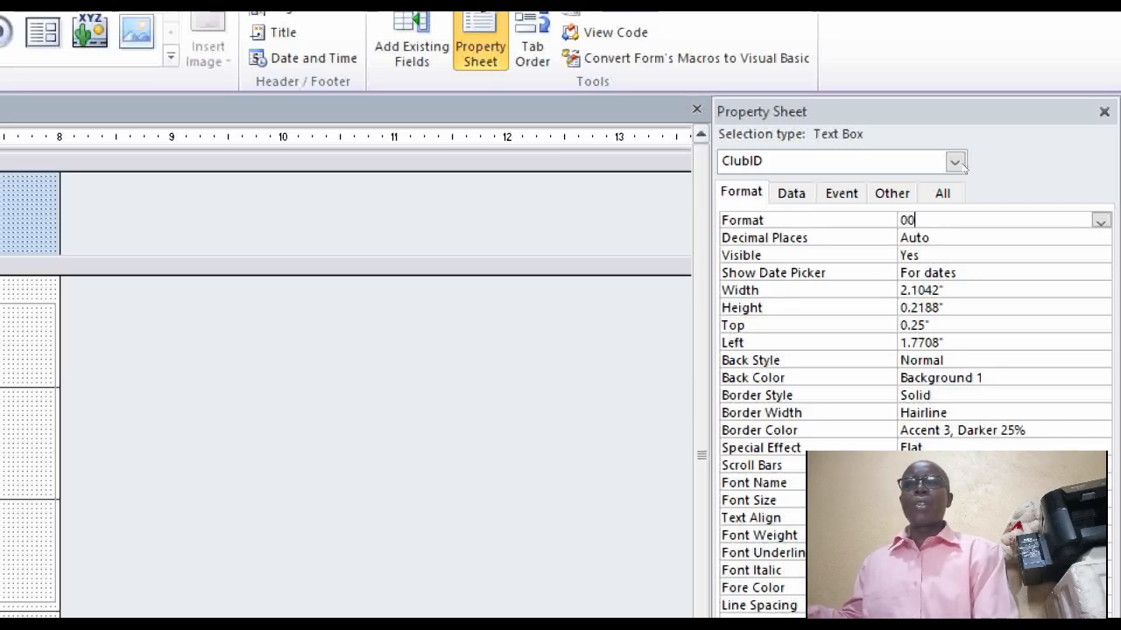
Step: Extend the ClubID text box's Format property to 00000 and deselect the control in the form design
{"action": "type", "text": "000"}
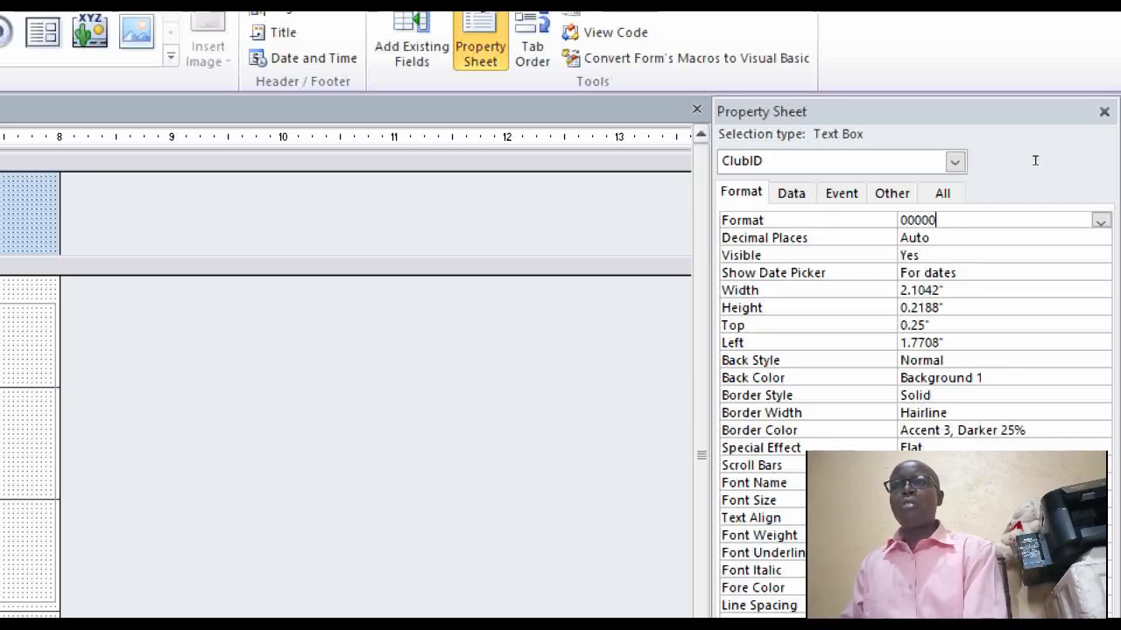
{"action": "key", "text": "Return"}
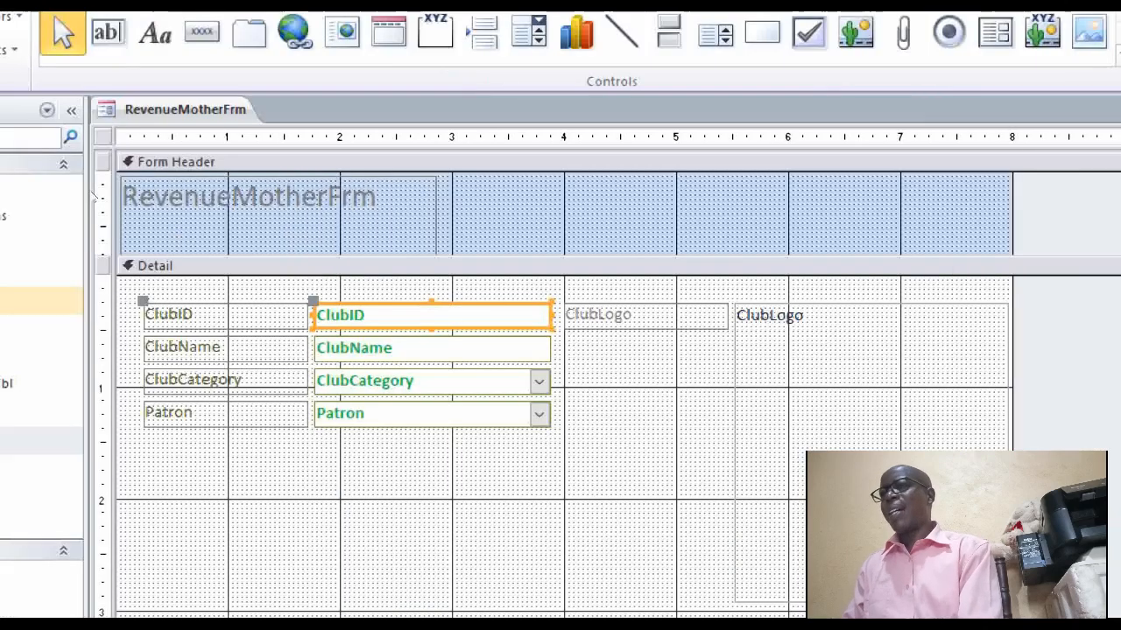
{"action": "left_click", "coordinate": [425, 263]}
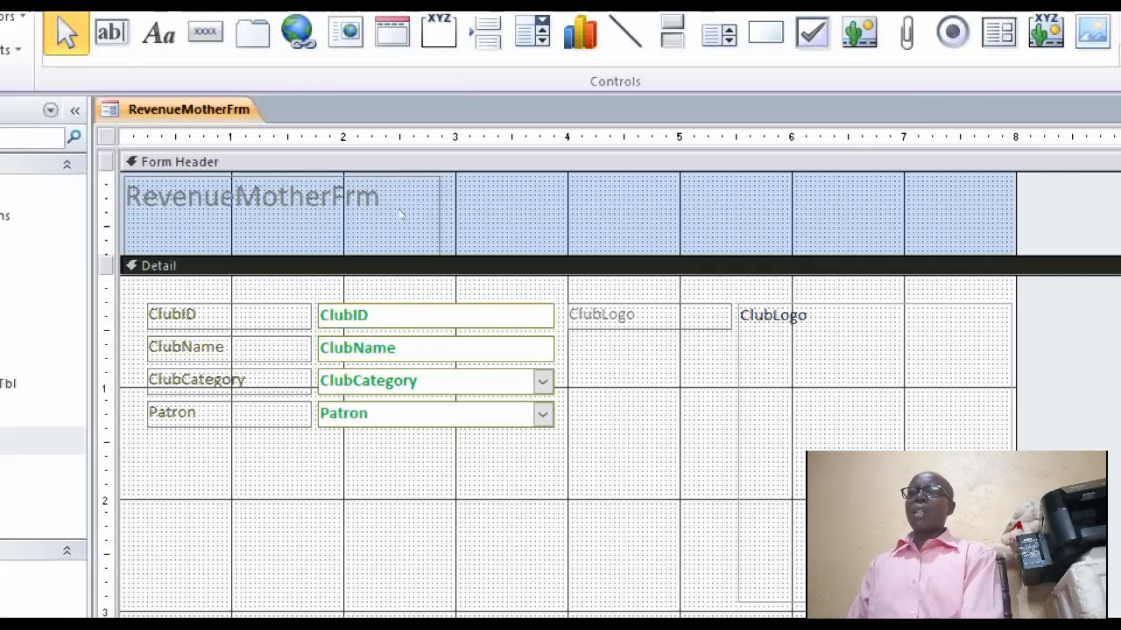
Step: Move the ClubLogo frame beneath its repositioned label, shrink the frame to about 1.1 inches square, and narrow the label to match
{"action": "key", "text": "Tab"}
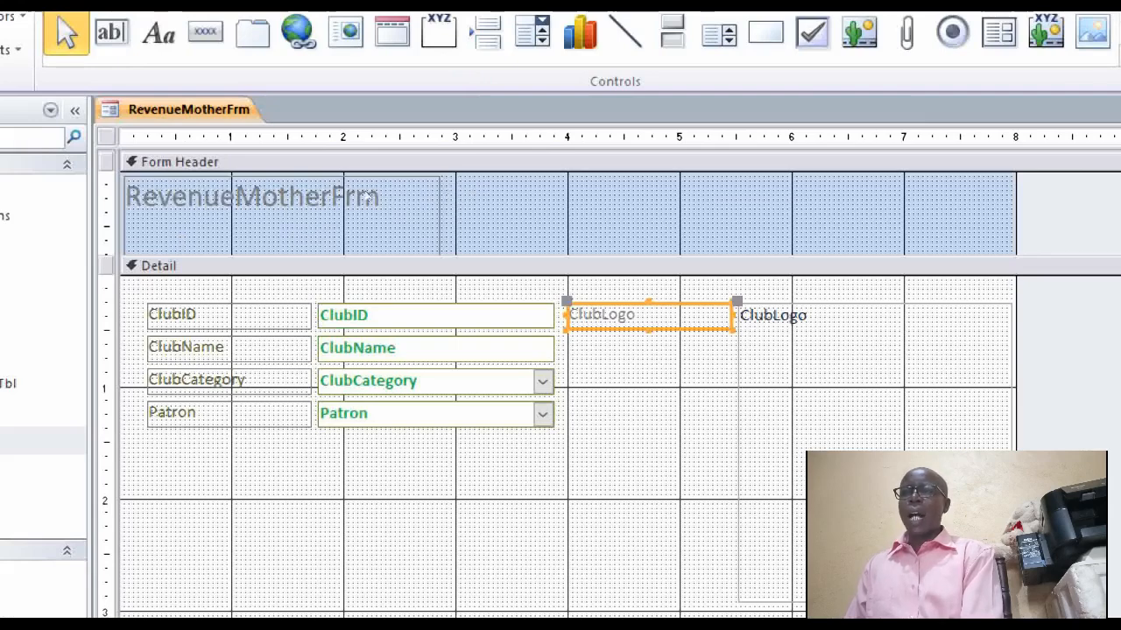
{"action": "left_click_drag", "start_coordinate": [372, 187], "coordinate": [453, 181]}
{"action": "left_click_drag", "start_coordinate": [466, 225], "coordinate": [388, 232]}
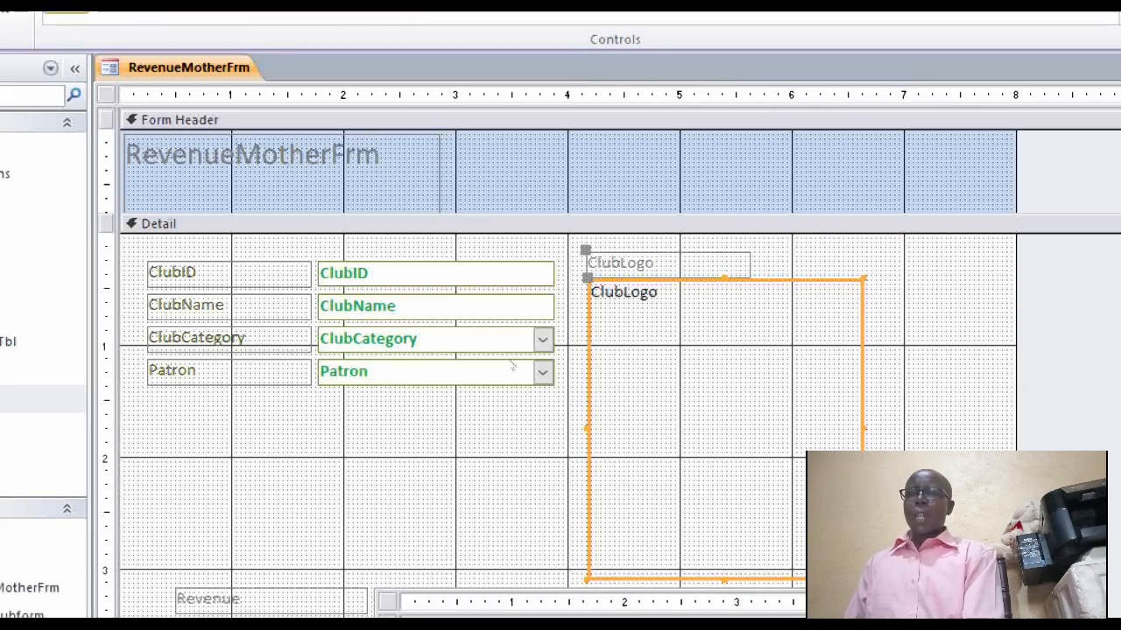
{"action": "left_click_drag", "start_coordinate": [516, 362], "coordinate": [438, 269]}
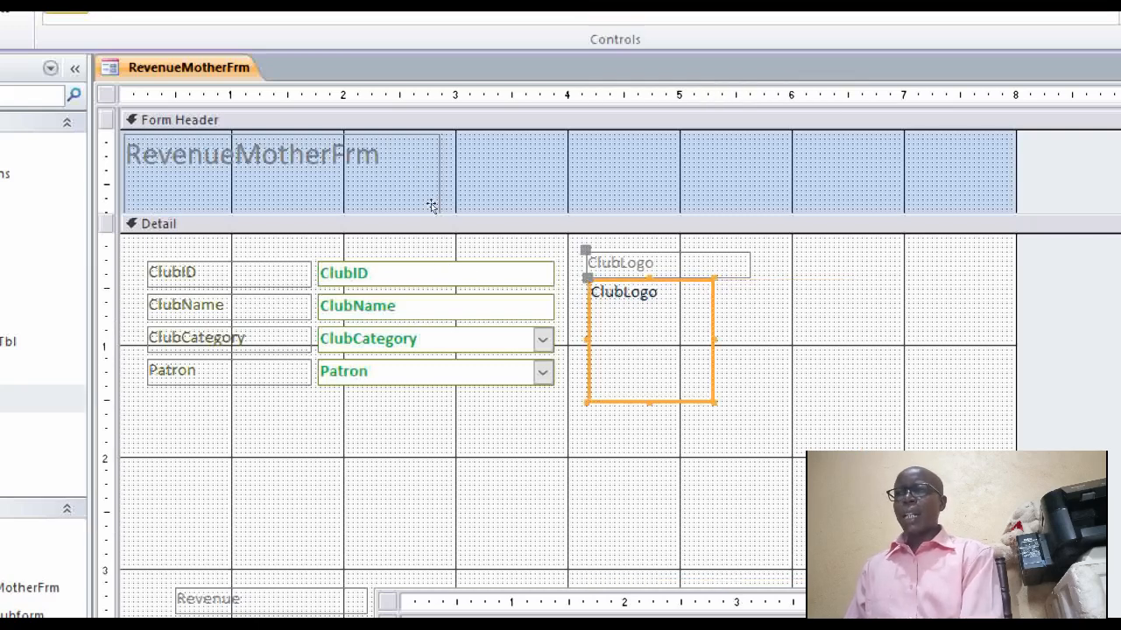
{"action": "left_click", "coordinate": [418, 198]}
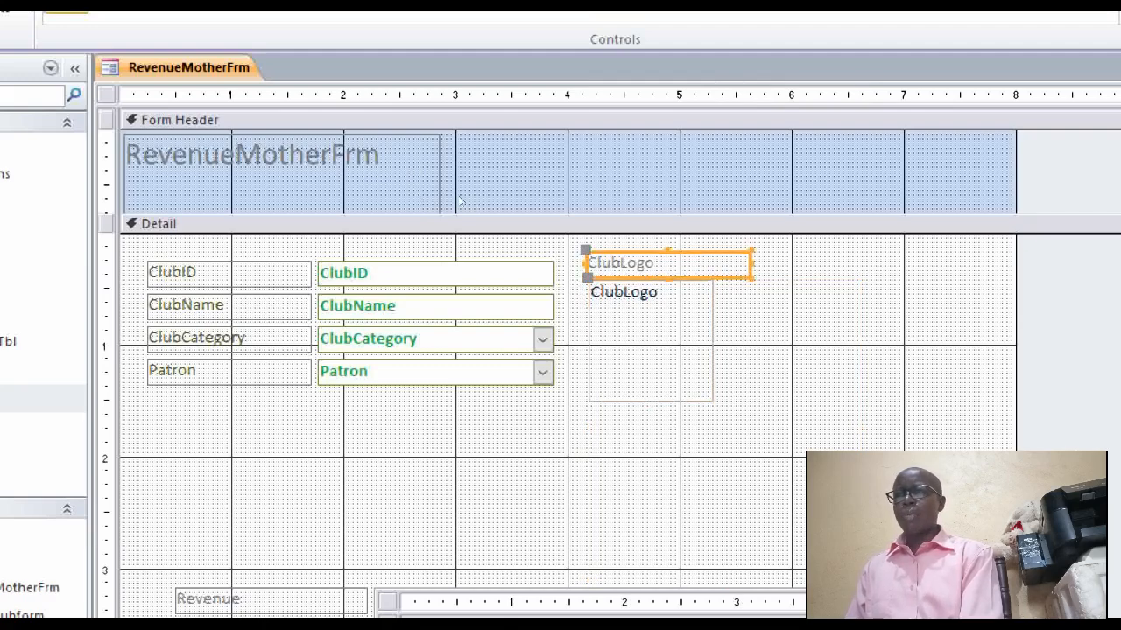
{"action": "left_click_drag", "start_coordinate": [457, 196], "coordinate": [438, 192]}
Step: Give the ClubLogo frame a dark olive green outline with a thick line
{"action": "left_click", "coordinate": [401, 225]}
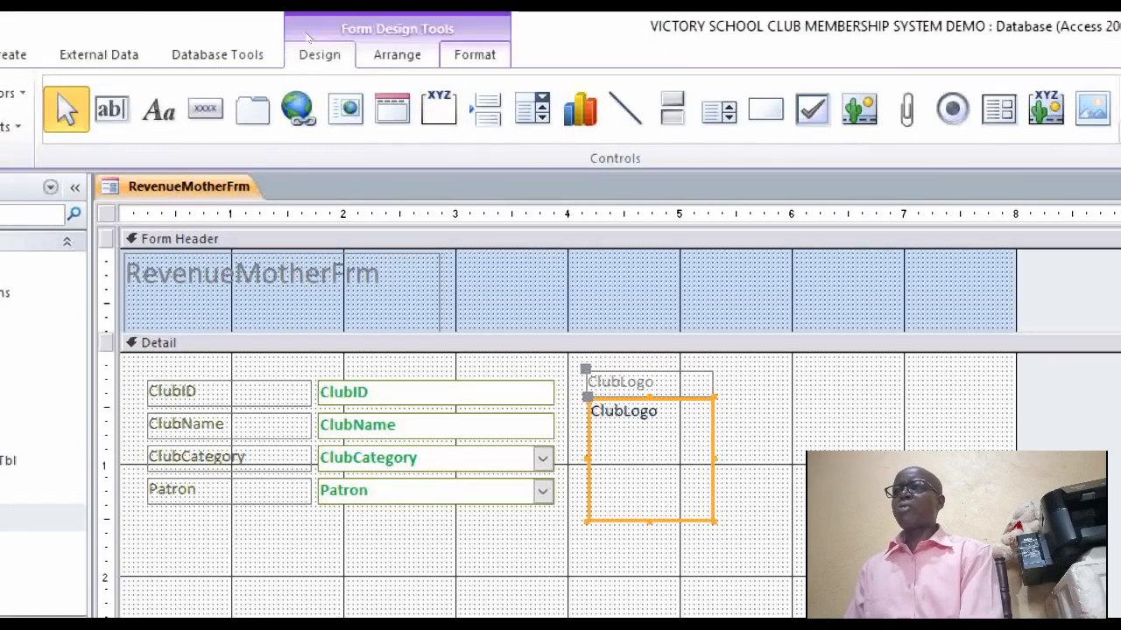
{"action": "left_click", "coordinate": [474, 54]}
{"action": "left_click", "coordinate": [828, 108]}
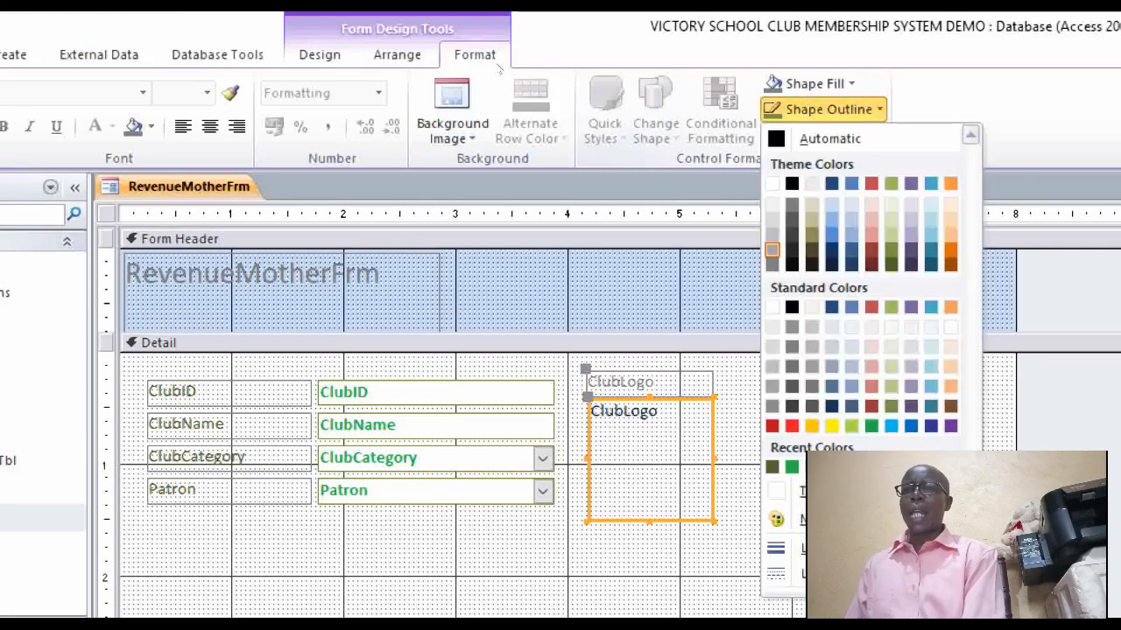
{"action": "left_click", "coordinate": [772, 467]}
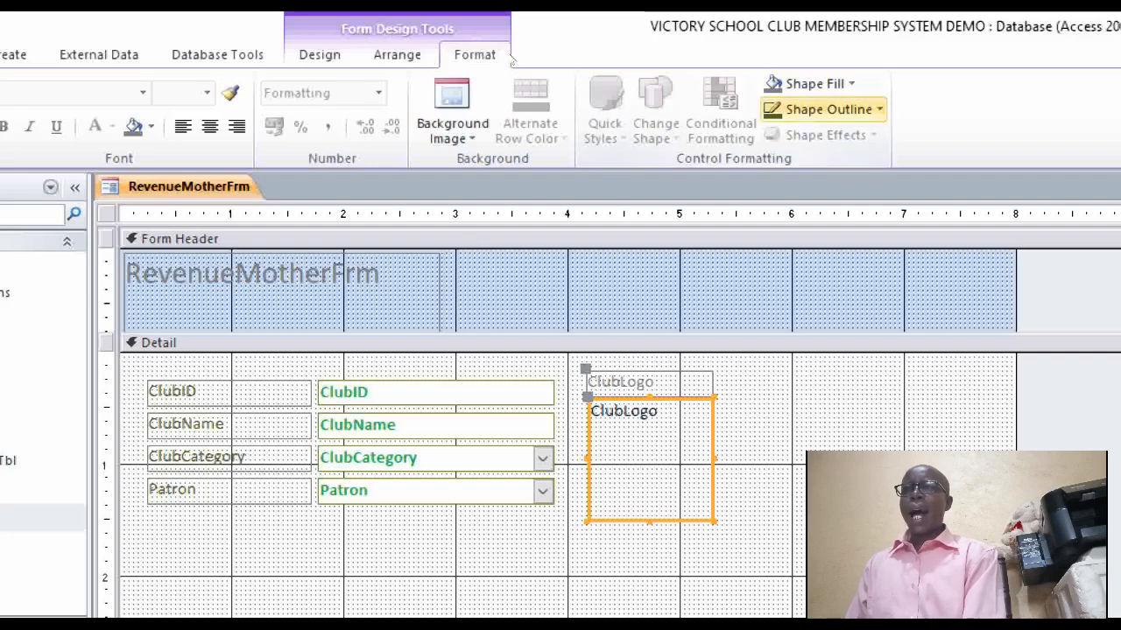
{"action": "left_click", "coordinate": [828, 108]}
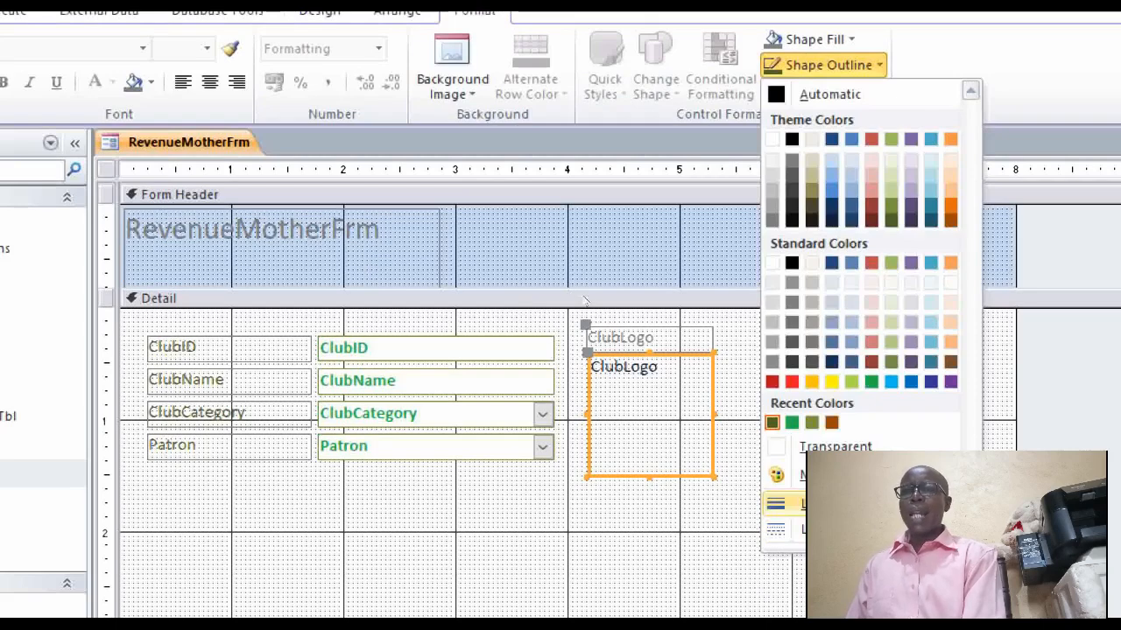
{"action": "left_click", "coordinate": [1022, 531]}
{"action": "left_click", "coordinate": [450, 252]}
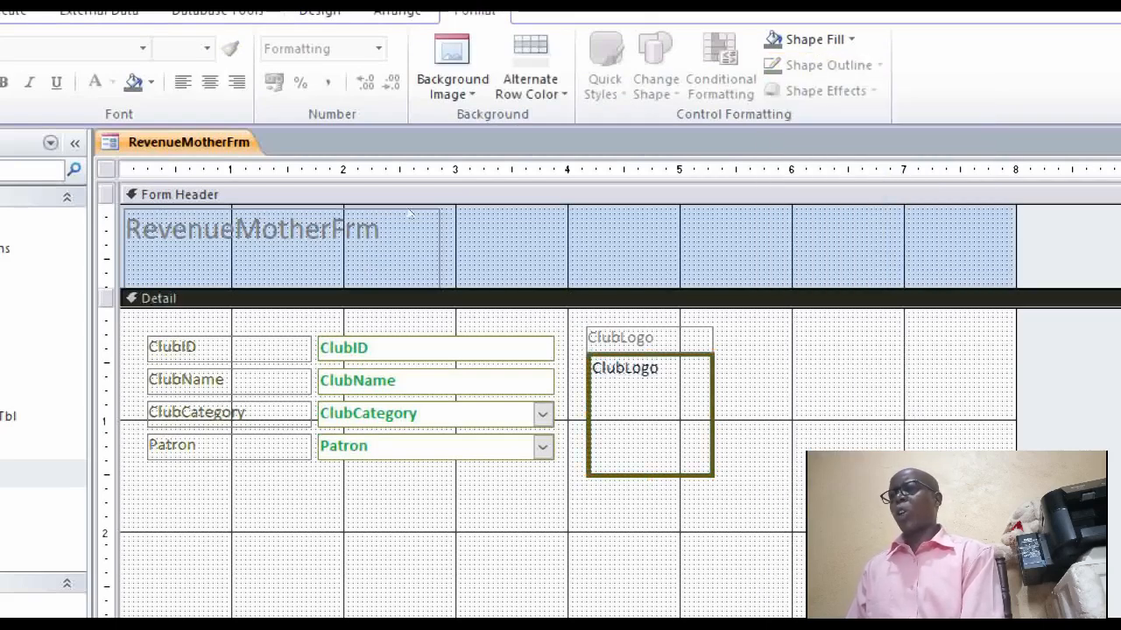
Step: Apply the dark olive green font colour to the ClubLogo label
{"action": "left_click", "coordinate": [624, 338]}
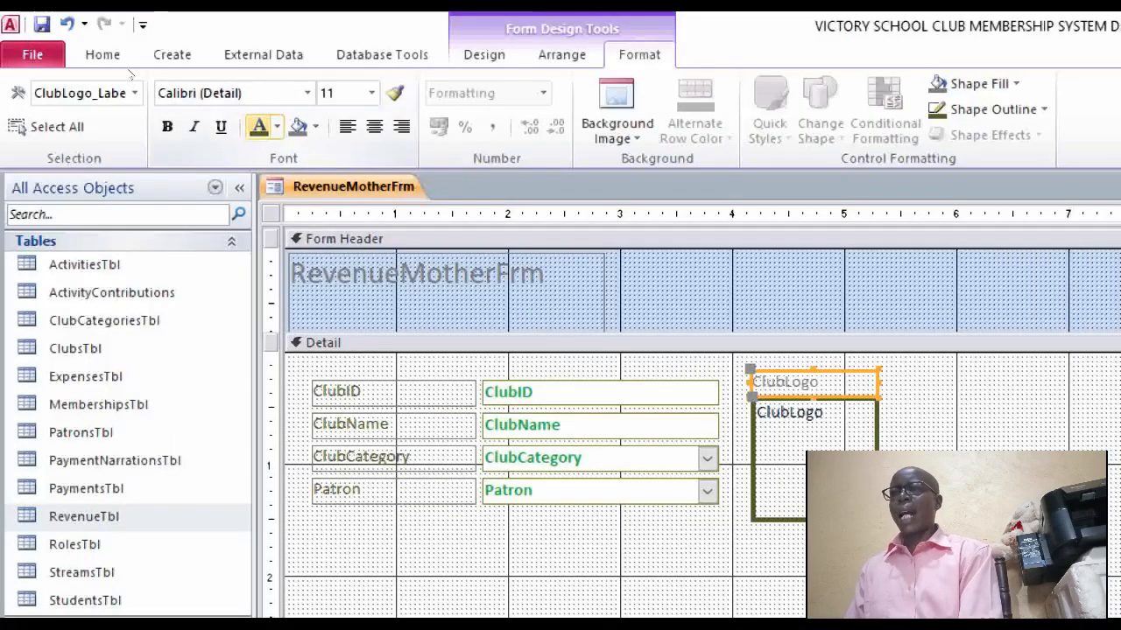
{"action": "left_click", "coordinate": [257, 127]}
{"action": "key", "text": "ctrl+b"}
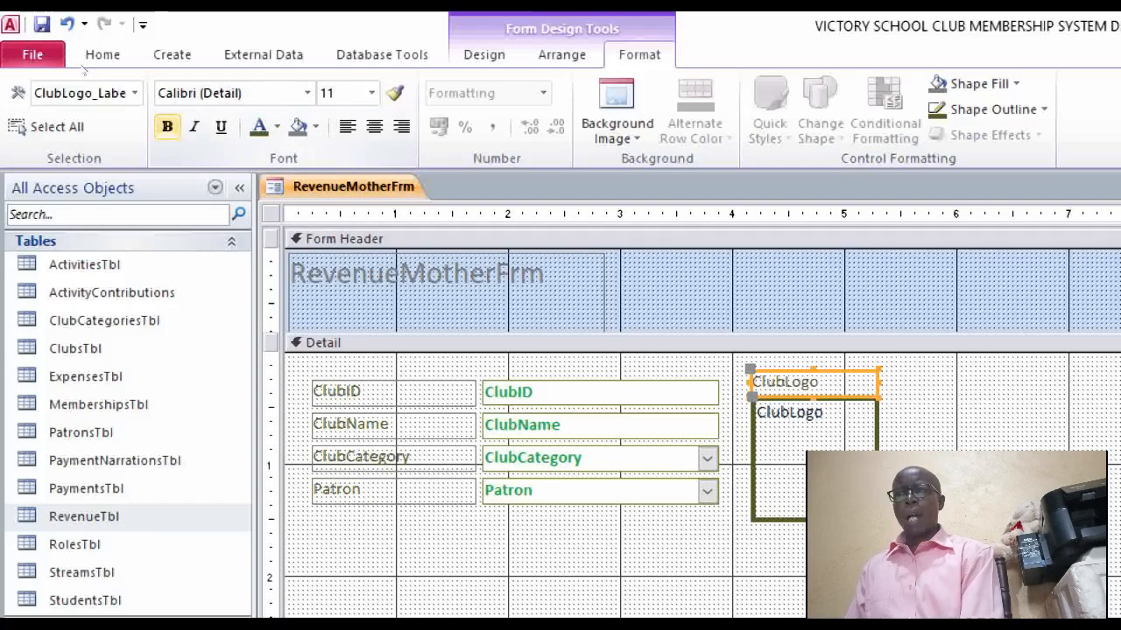
Step: Reduce the height of the form header's title label and change its text to "Revenue Details Capturing Form"
{"action": "left_click", "coordinate": [371, 294]}
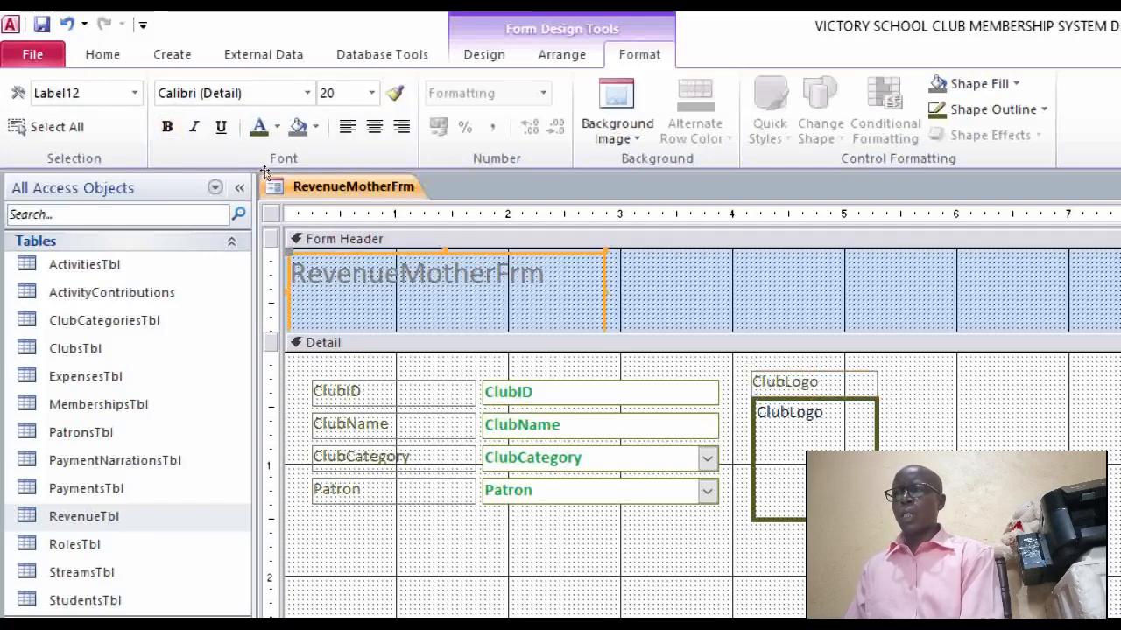
{"action": "left_click_drag", "start_coordinate": [445, 334], "coordinate": [445, 286]}
{"action": "left_click", "coordinate": [560, 276]}
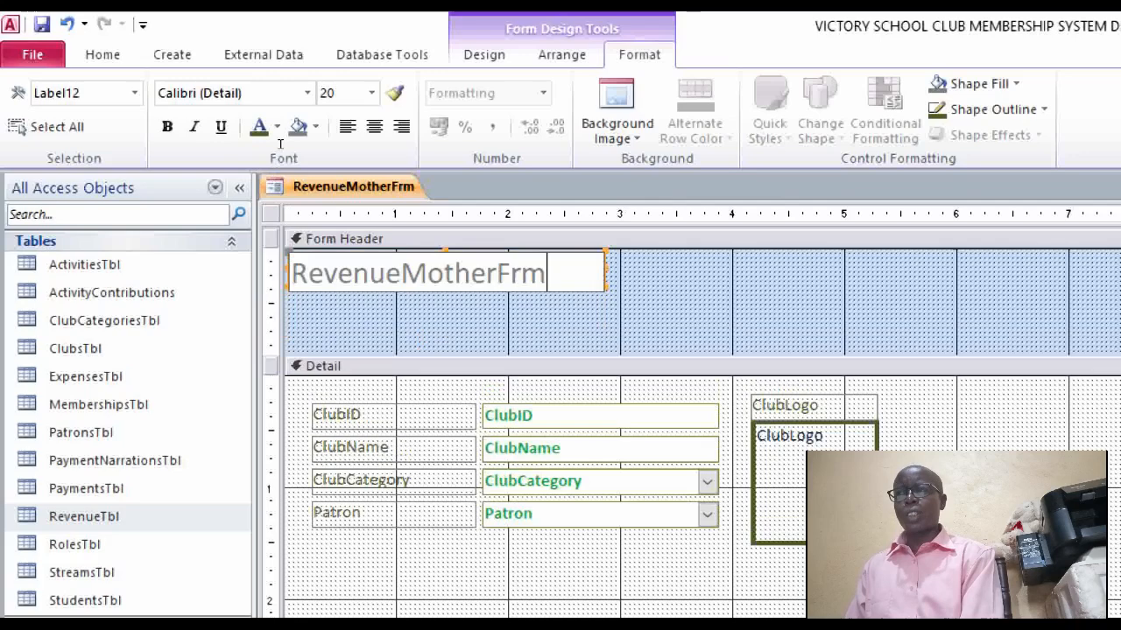
{"action": "left_click_drag", "start_coordinate": [560, 277], "coordinate": [280, 280]}
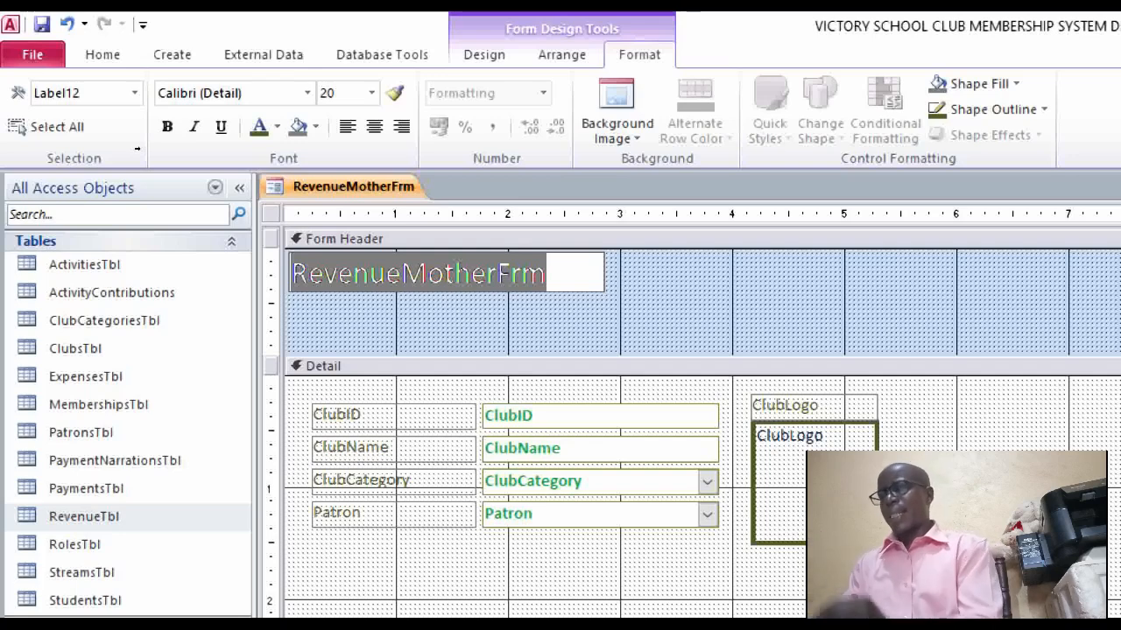
{"action": "type", "text": "R"}
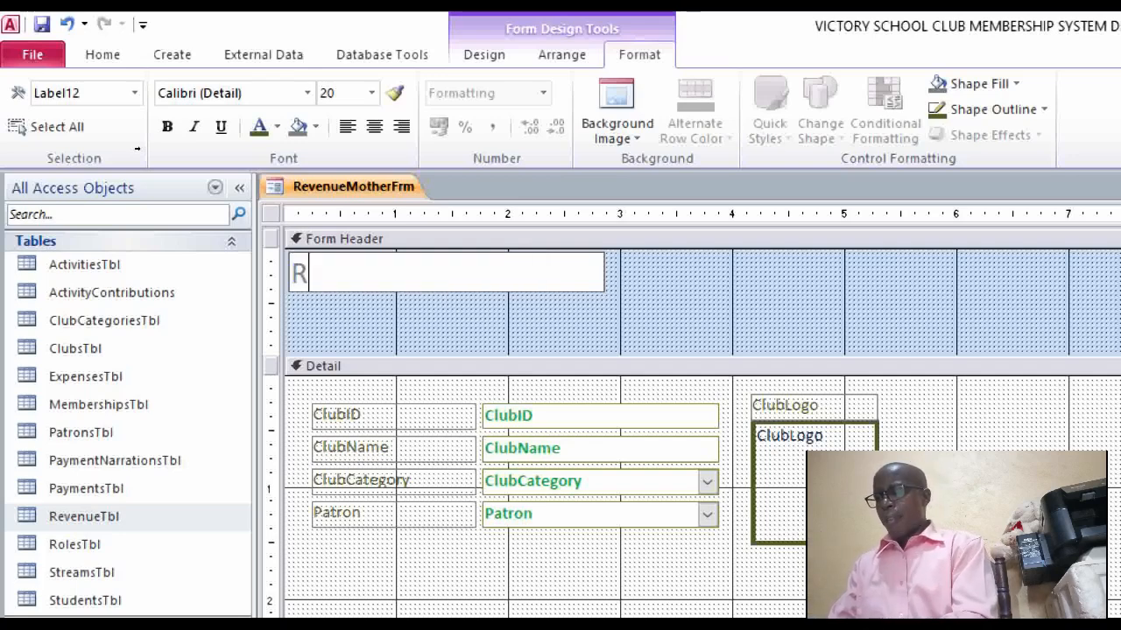
{"action": "type", "text": "evenue "}
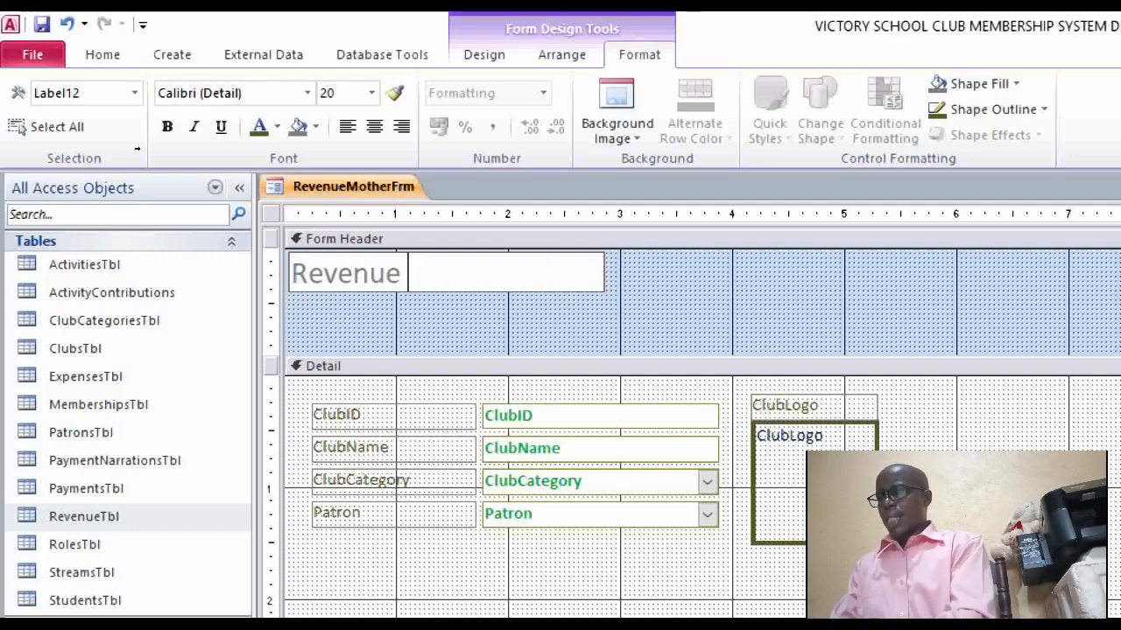
{"action": "type", "text": "Details"}
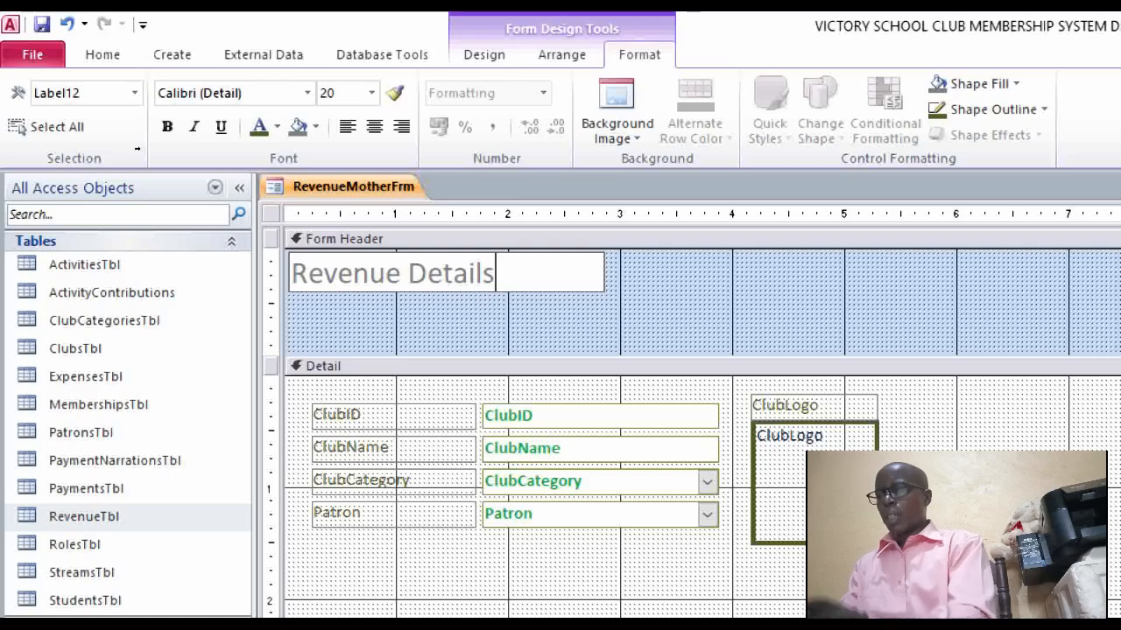
{"action": "type", "text": " Capt"}
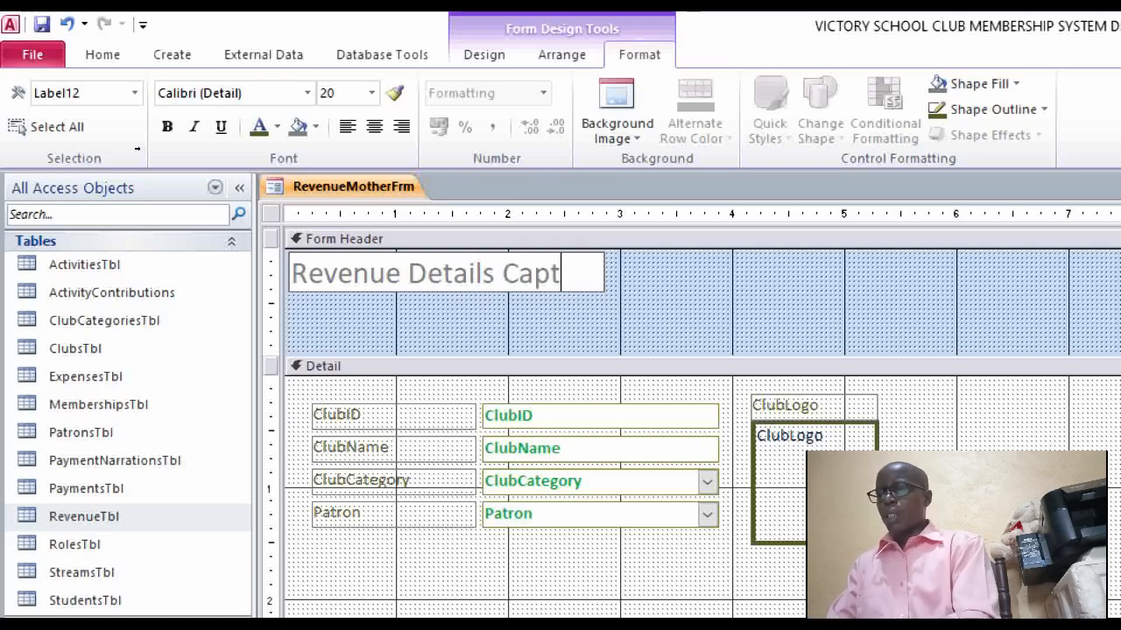
{"action": "type", "text": "uring Form"}
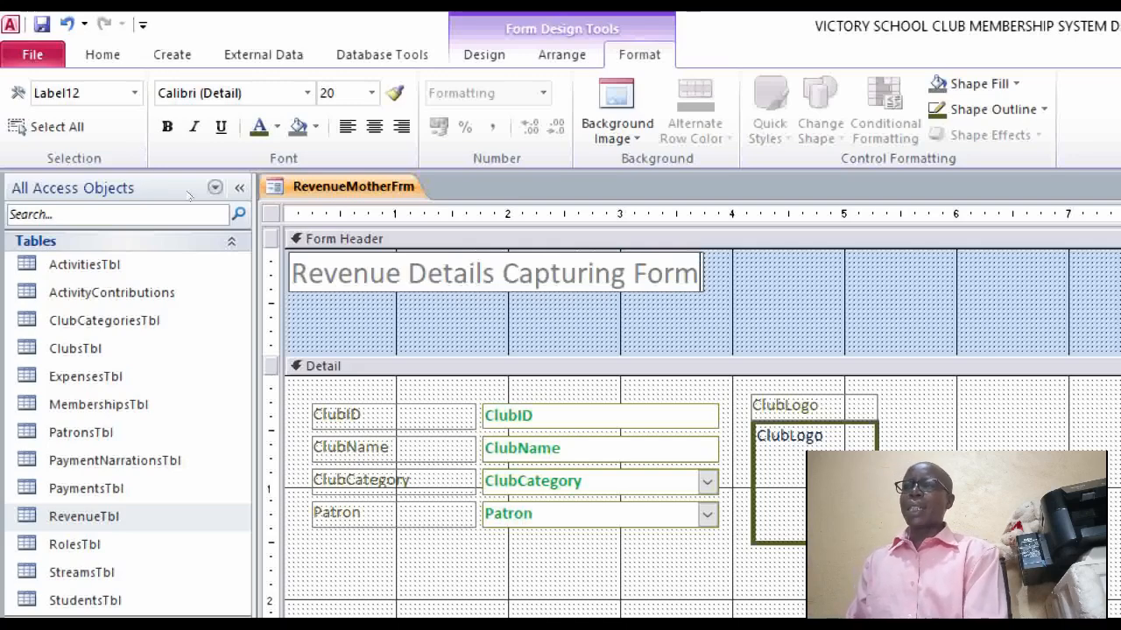
{"action": "key", "text": "Return"}
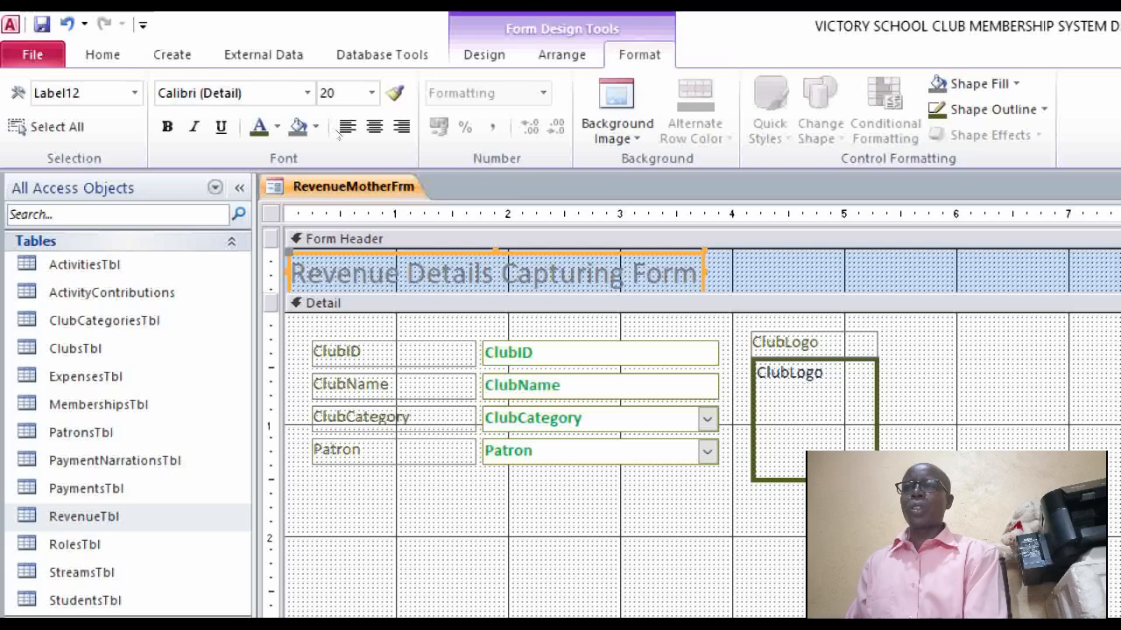
Step: Fill the form header section with olive green and set the title label's font colour to yellow
{"action": "left_click", "coordinate": [630, 239]}
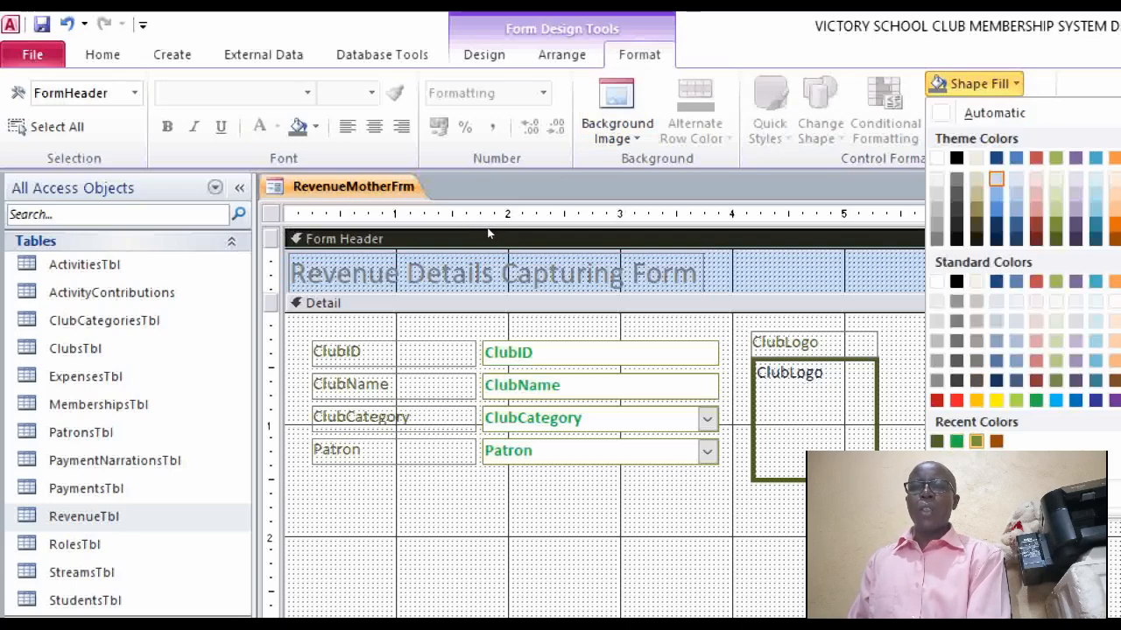
{"action": "left_click", "coordinate": [976, 441]}
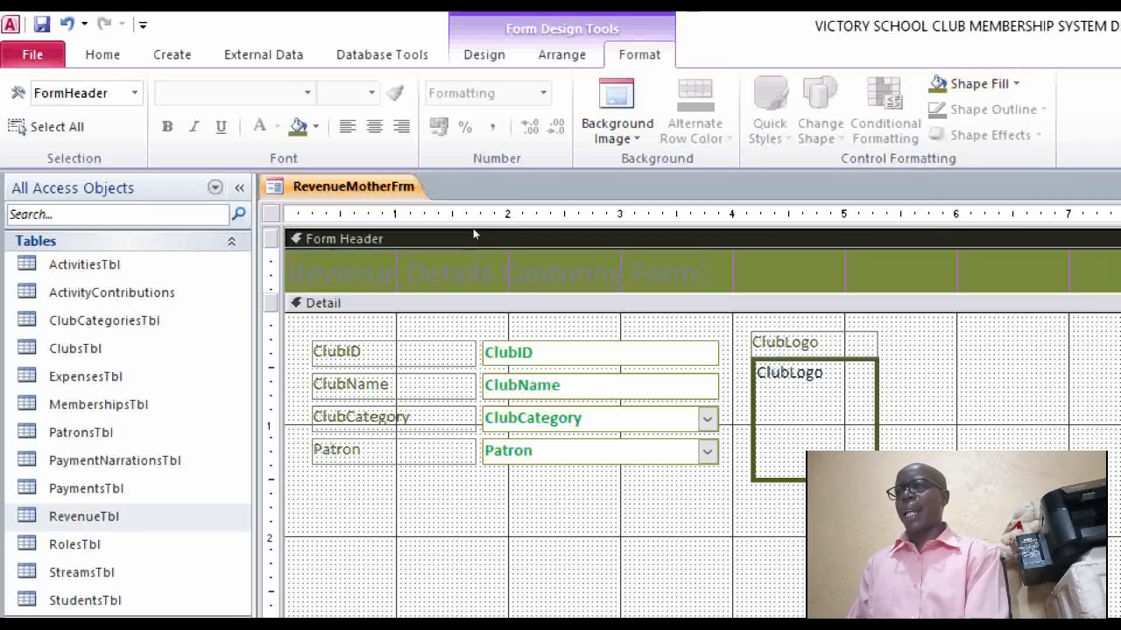
{"action": "left_click", "coordinate": [300, 269]}
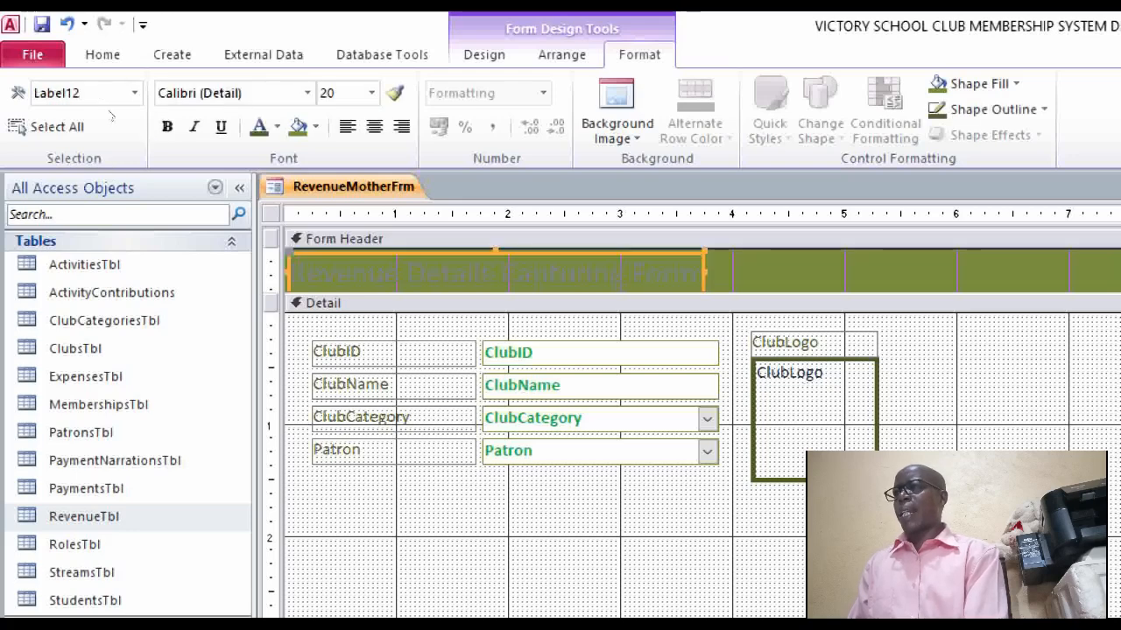
{"action": "left_click", "coordinate": [277, 127]}
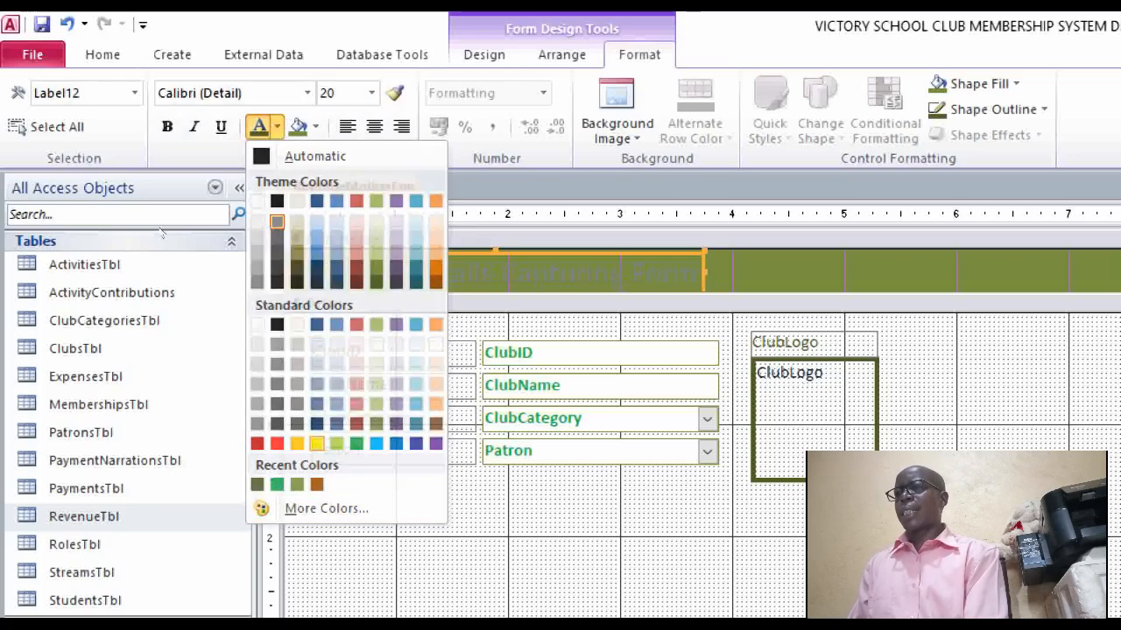
{"action": "left_click", "coordinate": [317, 444]}
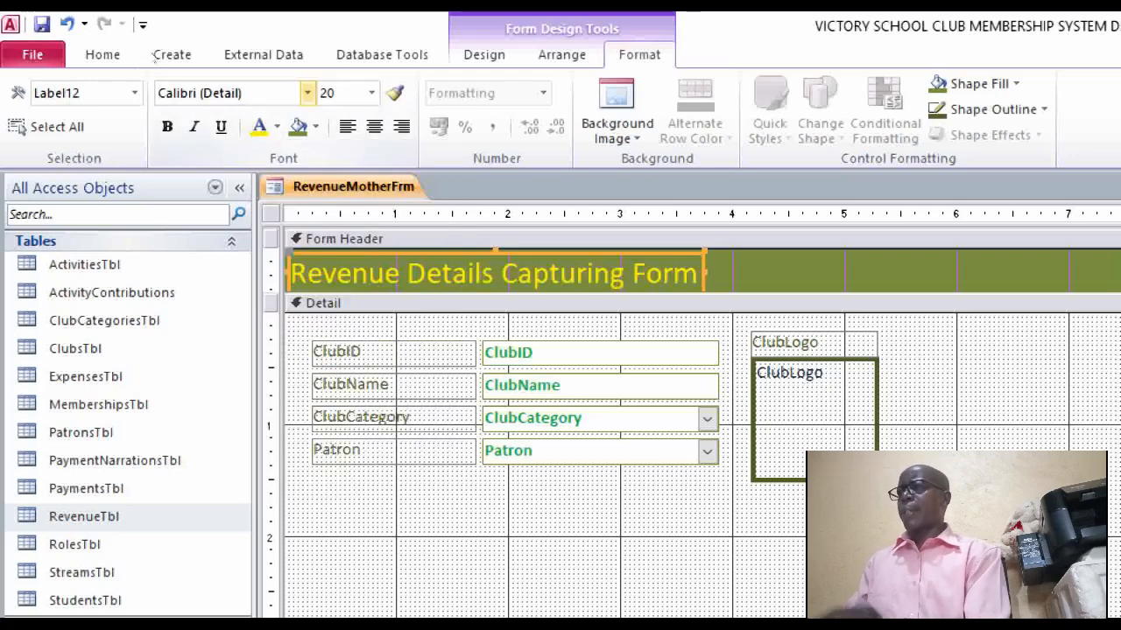
Step: Change the font of the form header title to Arial Black
{"action": "left_click", "coordinate": [306, 93]}
{"action": "type", "text": "Arial"}
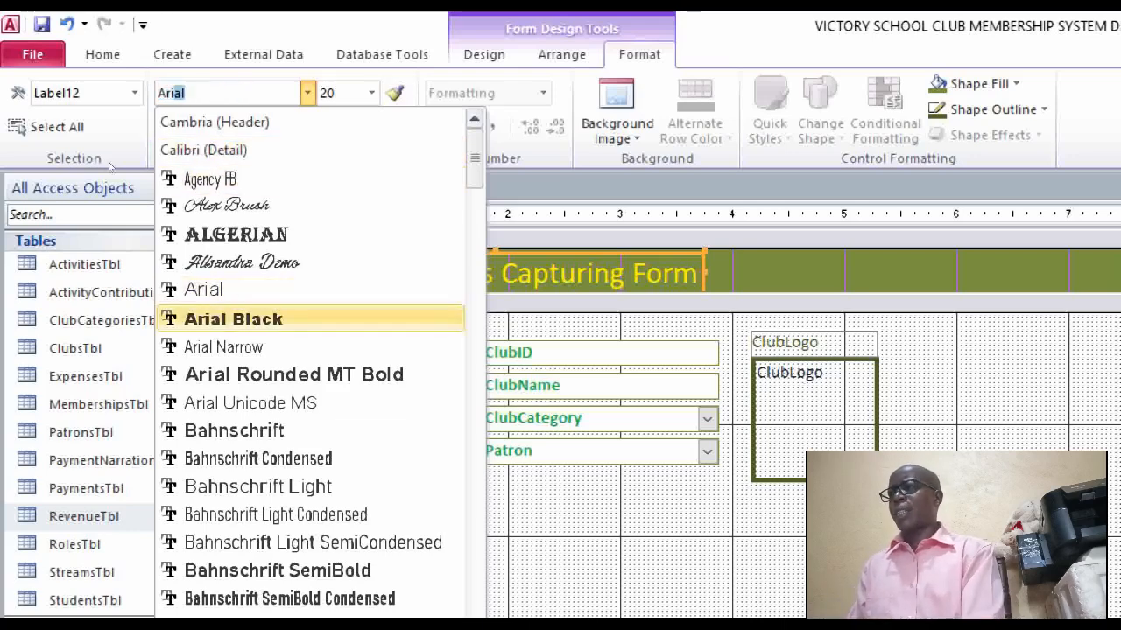
{"action": "key", "text": "Return"}
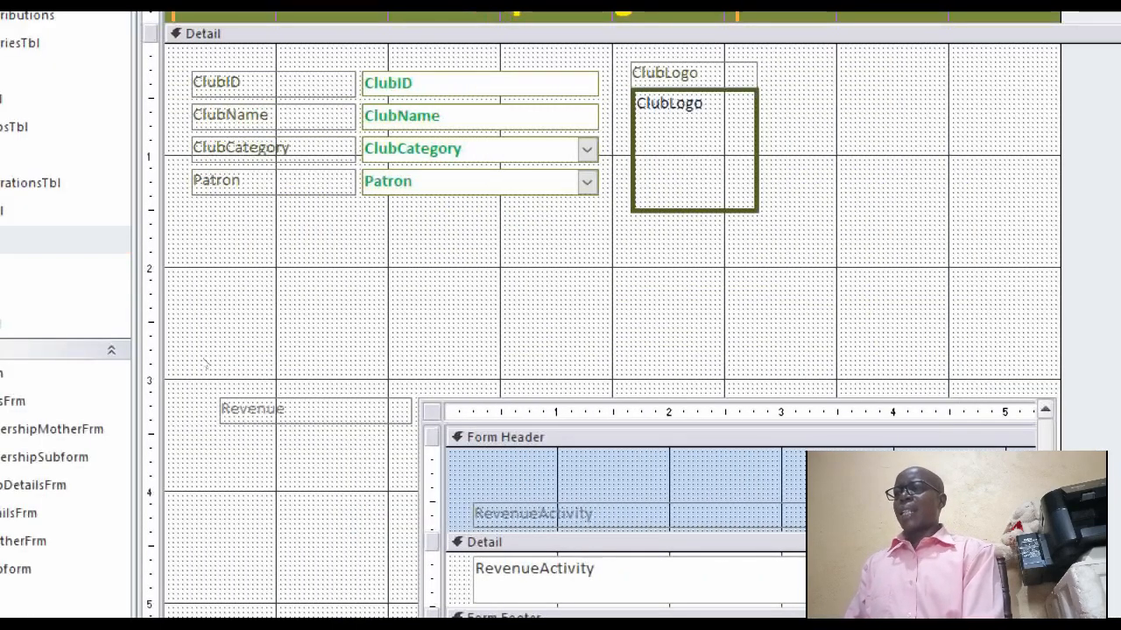
Step: Move the Revenue label up below the Patron field, aligned with the field labels, and place the revenue subform directly beneath it
{"action": "left_click", "coordinate": [114, 403]}
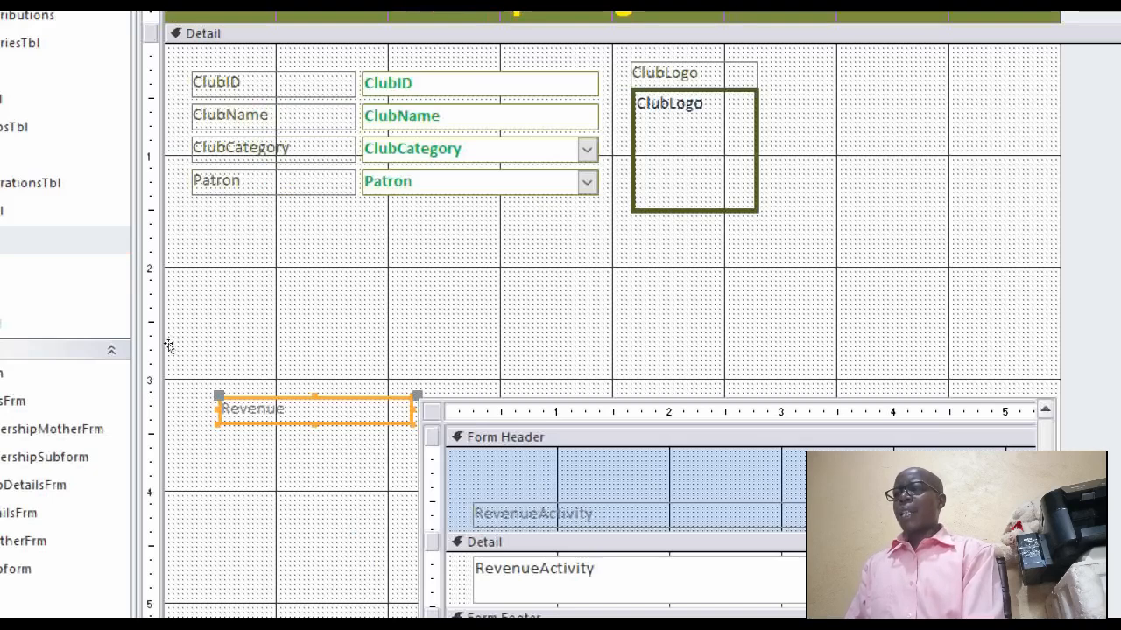
{"action": "left_click_drag", "start_coordinate": [168, 340], "coordinate": [150, 271]}
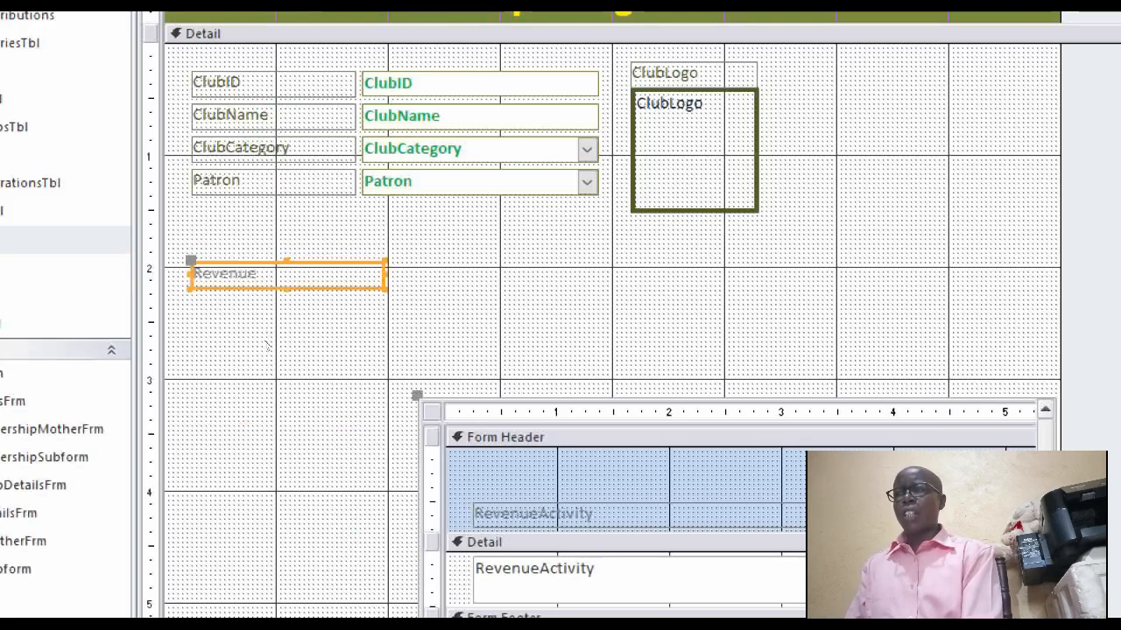
{"action": "left_click_drag", "start_coordinate": [417, 396], "coordinate": [154, 288]}
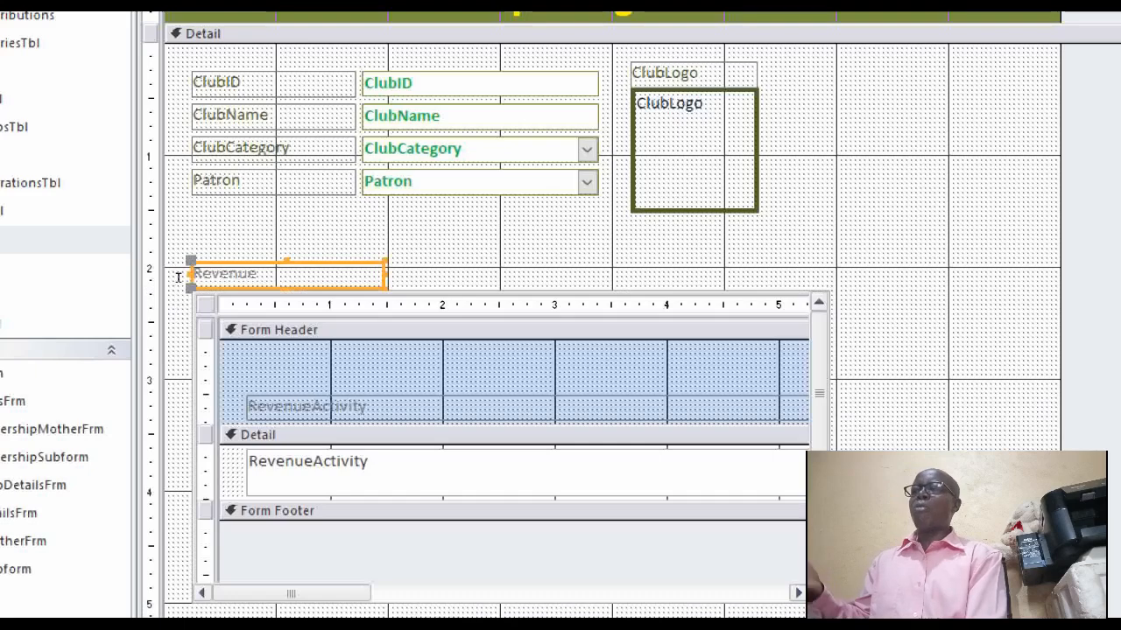
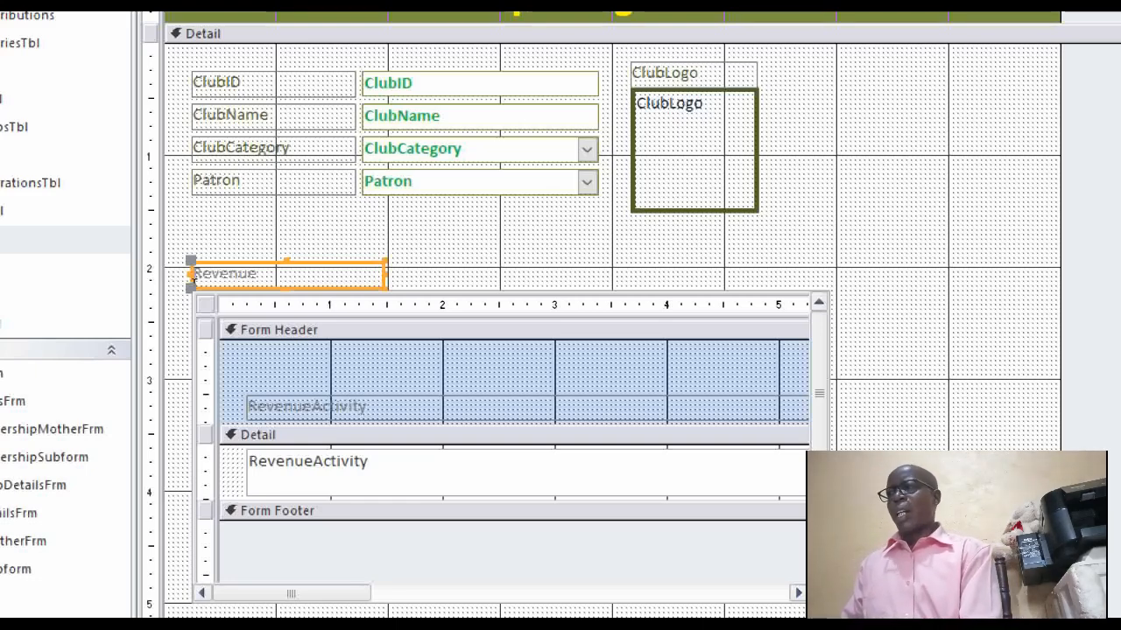
Step: Change the text of the label above the revenue subform to "Revenue Recording"
{"action": "left_click", "coordinate": [202, 281]}
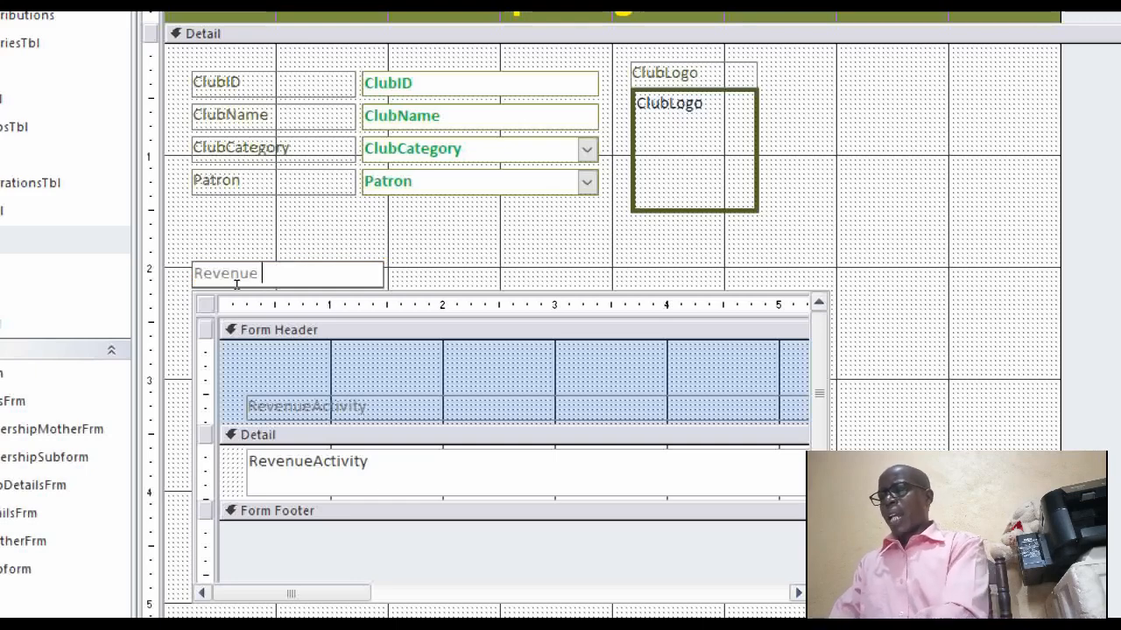
{"action": "type", "text": "Recor"}
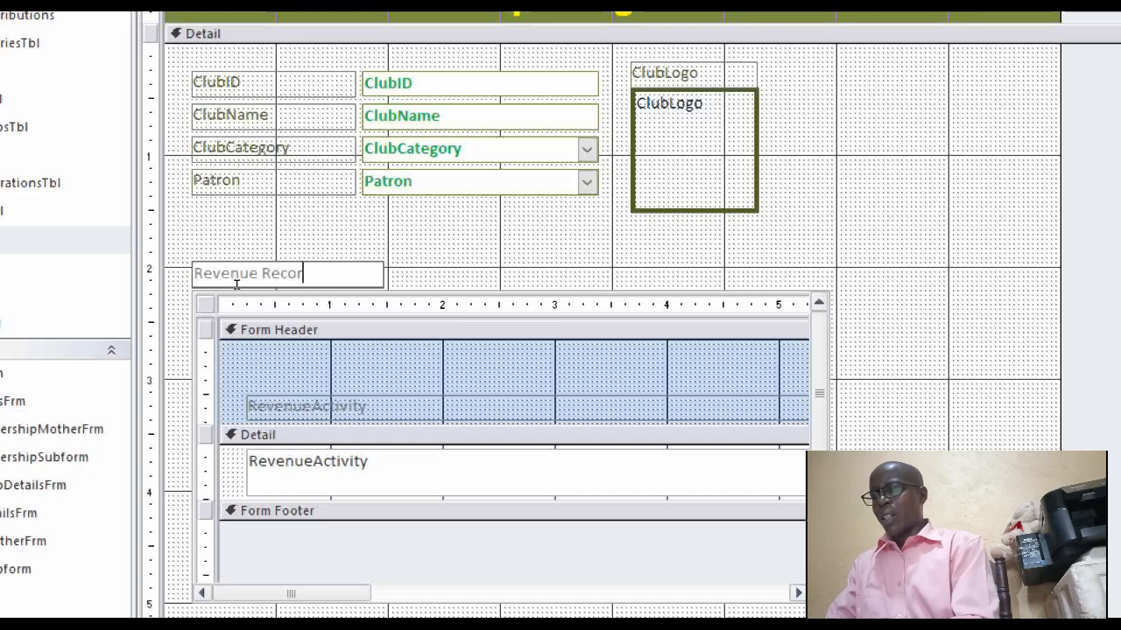
{"action": "type", "text": "ding"}
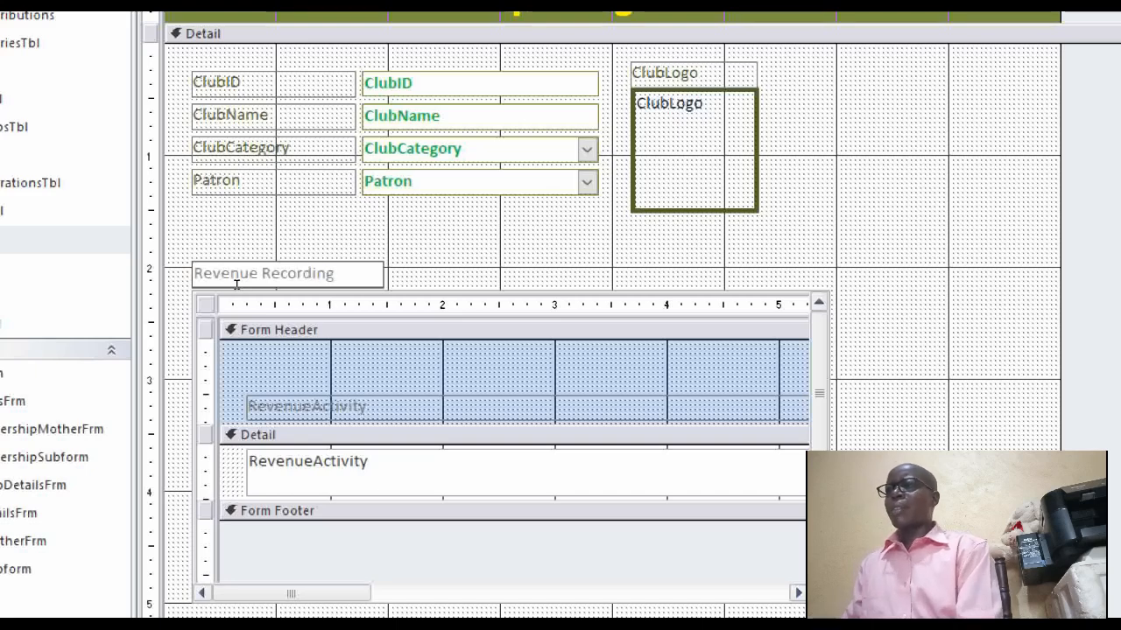
{"action": "key", "text": "Return"}
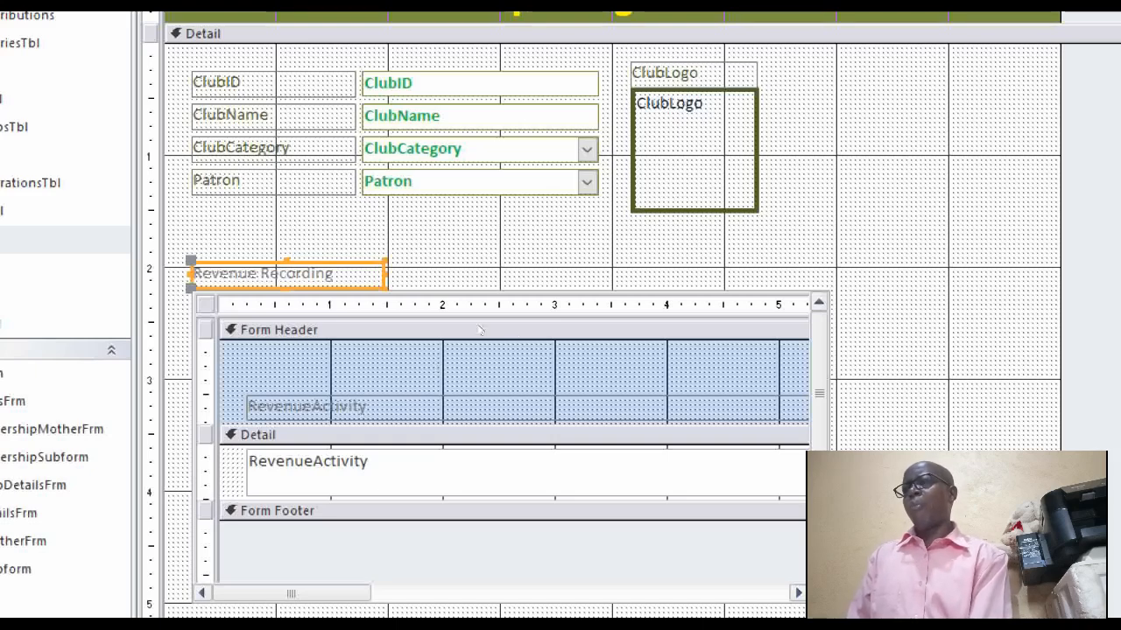
Step: Move the revenue subform together with its label up to just below the Patron field
{"action": "scroll", "coordinate": [536, 419], "scroll_direction": "down", "scroll_amount": 5}
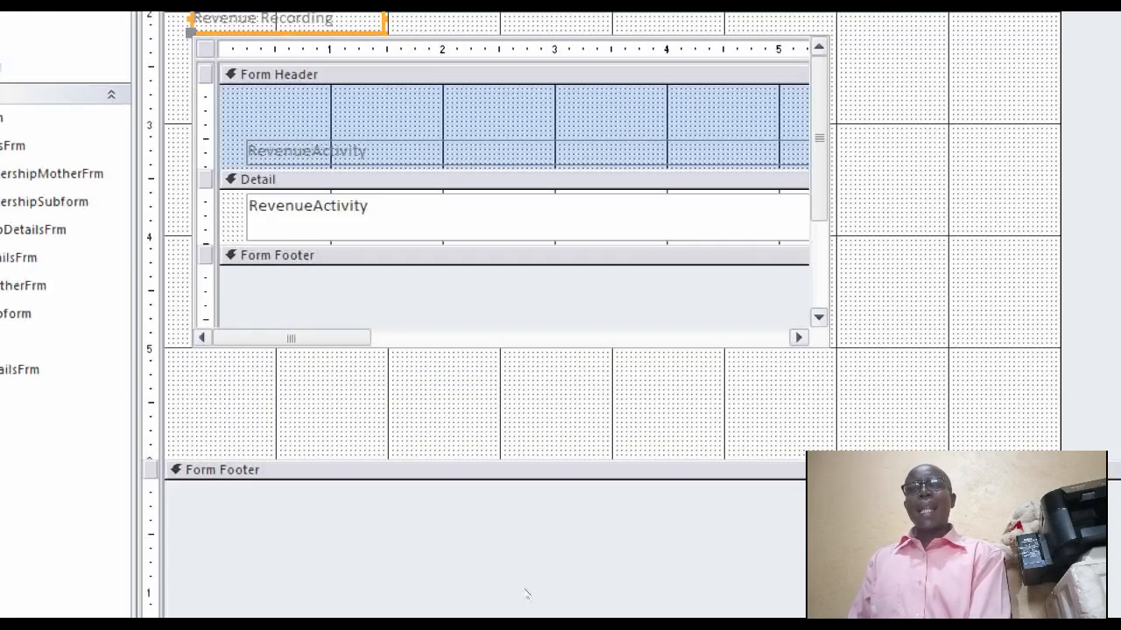
{"action": "scroll", "coordinate": [395, 291], "scroll_direction": "up", "scroll_amount": 5}
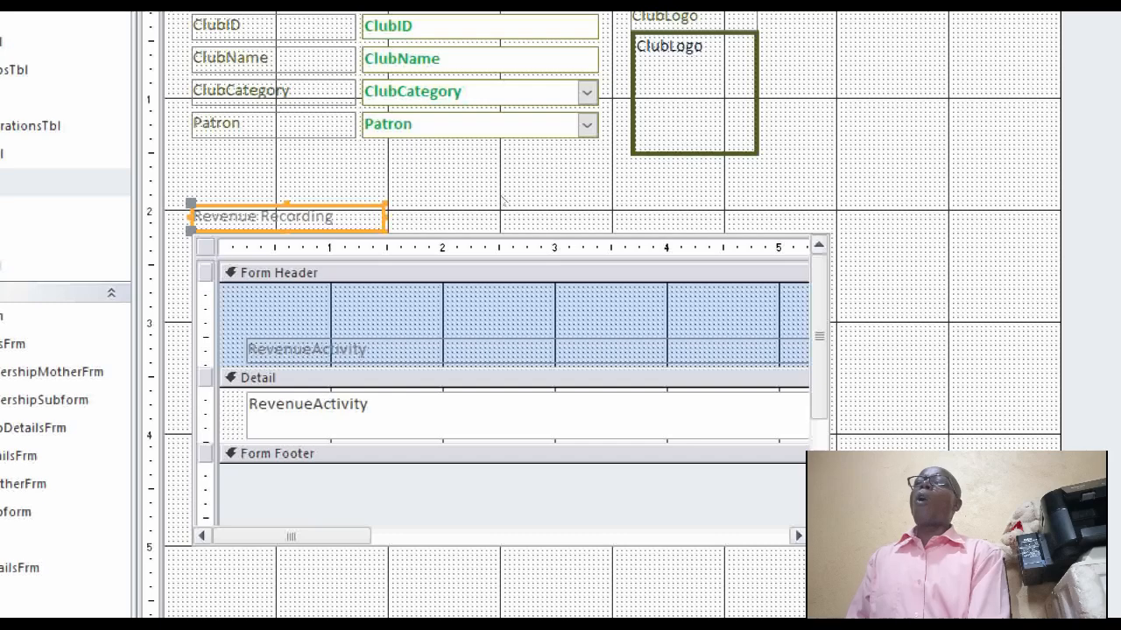
{"action": "scroll", "coordinate": [482, 150], "scroll_direction": "up", "scroll_amount": 1}
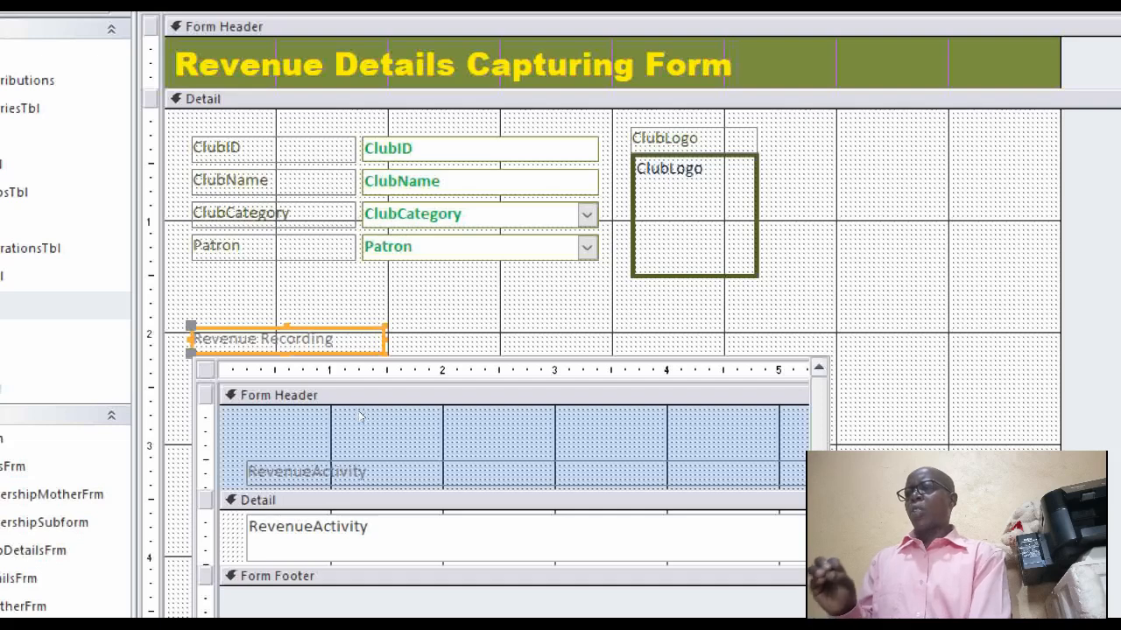
{"action": "left_click_drag", "start_coordinate": [284, 304], "coordinate": [285, 306]}
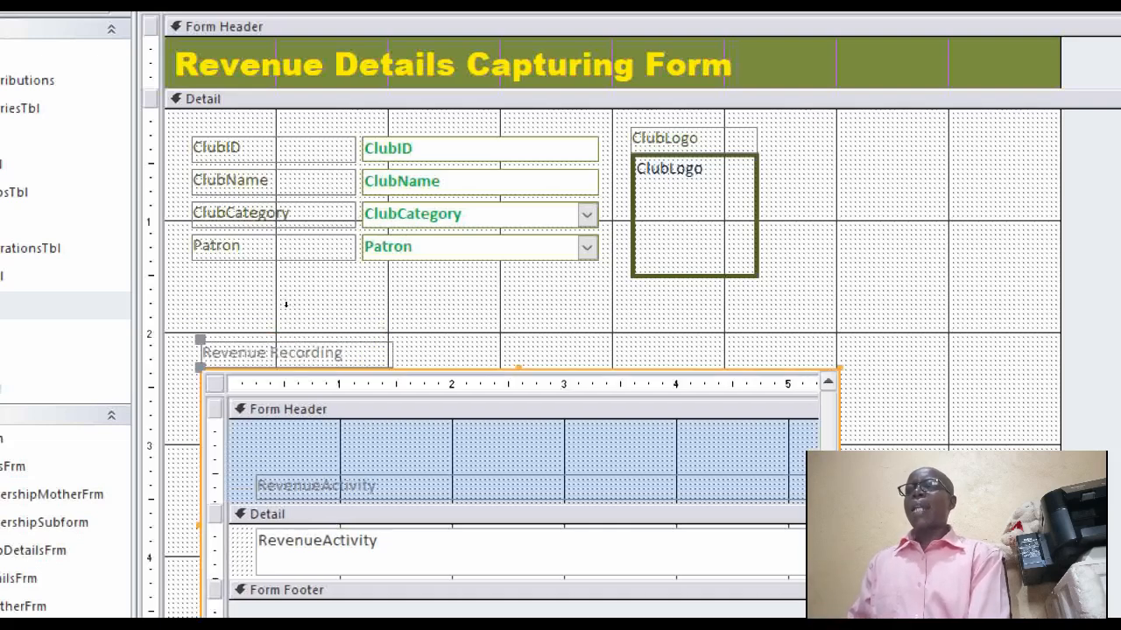
{"action": "left_click", "coordinate": [285, 305]}
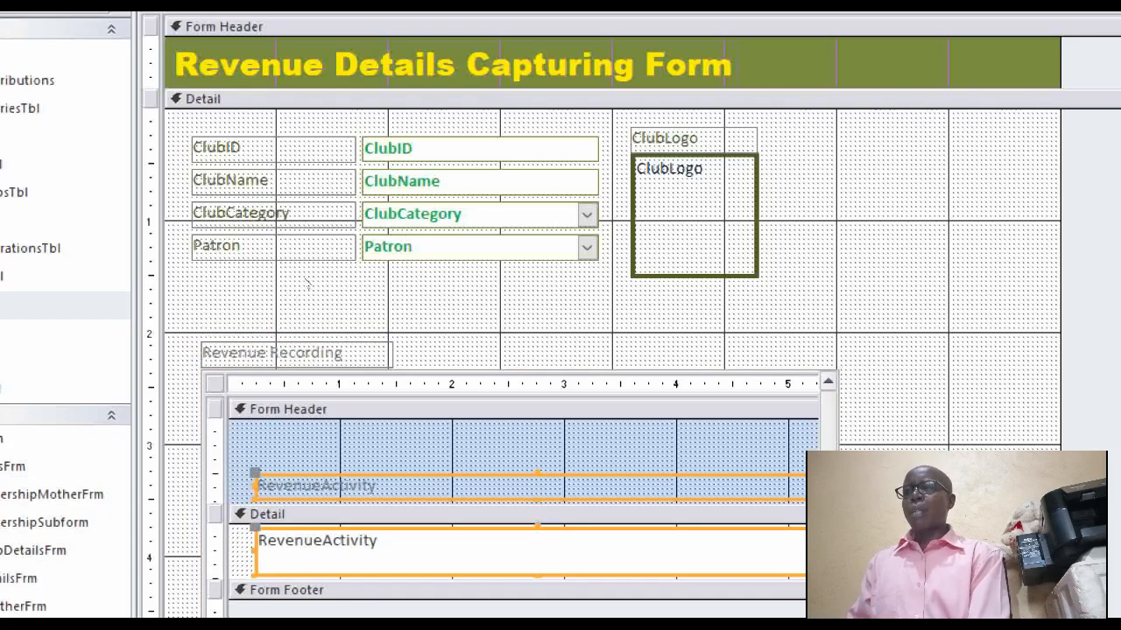
{"action": "left_click", "coordinate": [306, 302]}
{"action": "left_click_drag", "start_coordinate": [299, 278], "coordinate": [300, 269]}
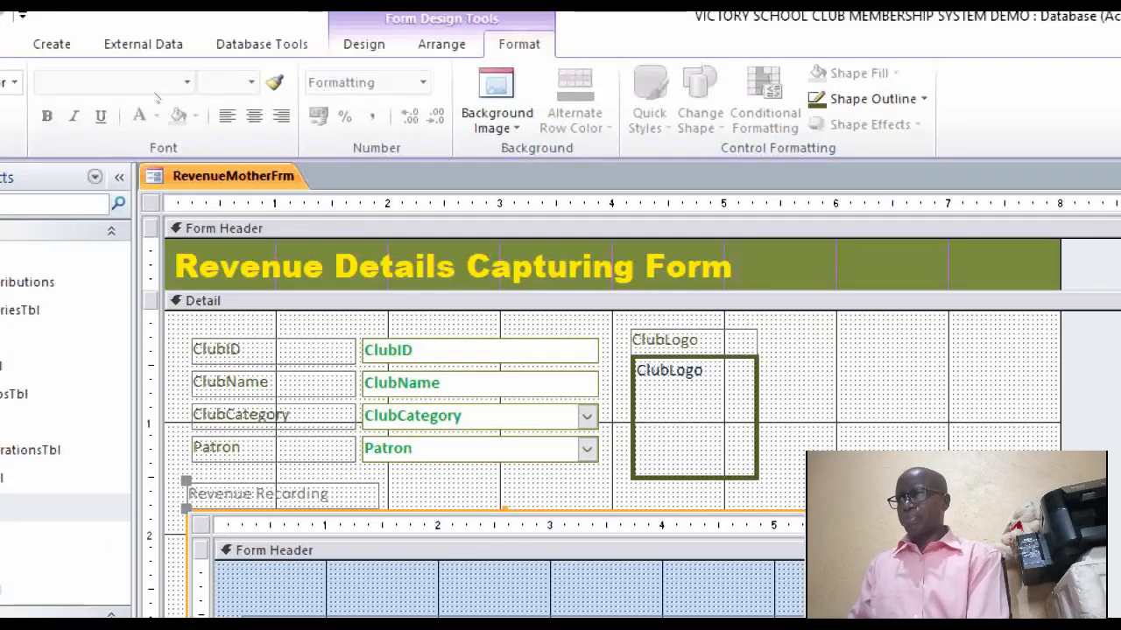
Step: Close RevenueMotherFrm with its changes saved and open RevenueSubform in Design View
{"action": "right_click", "coordinate": [193, 175]}
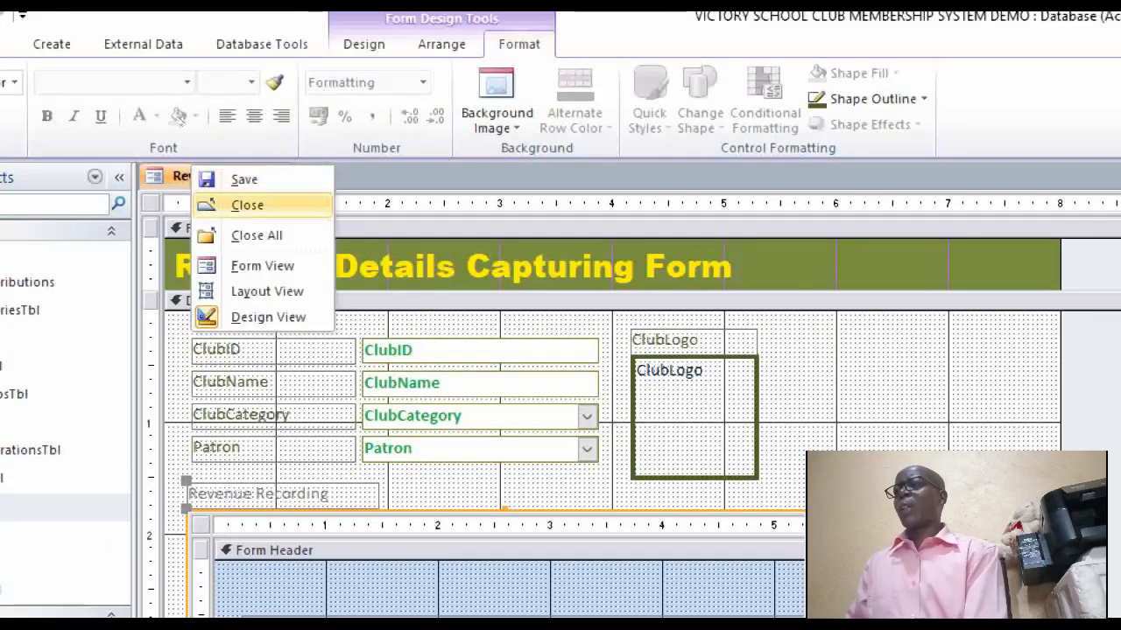
{"action": "left_click", "coordinate": [247, 205]}
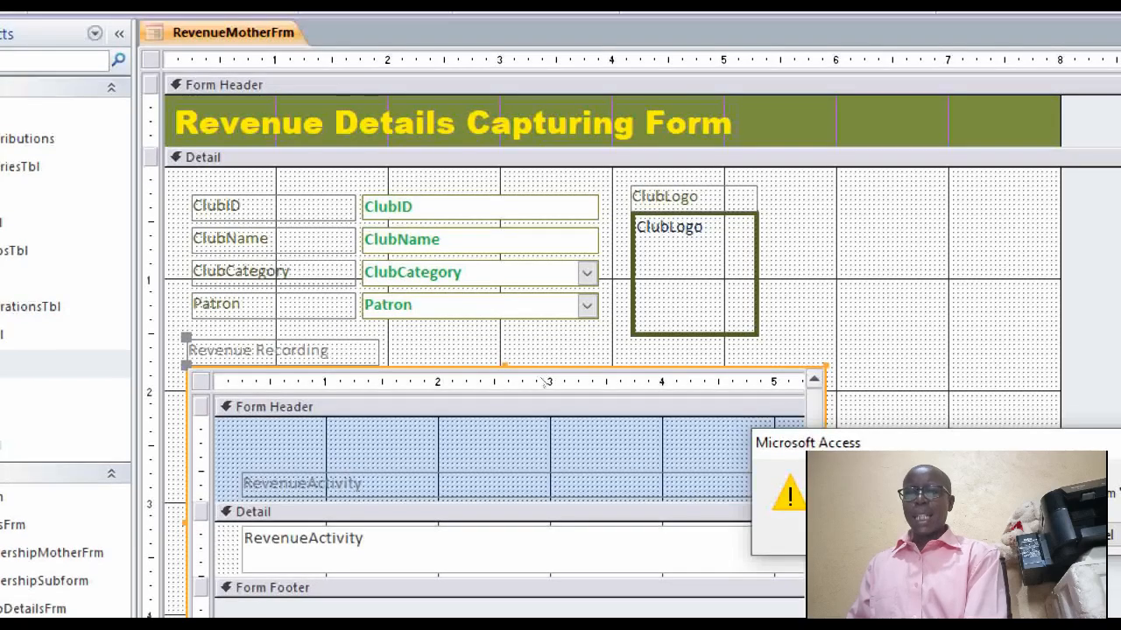
{"action": "key", "text": "Return"}
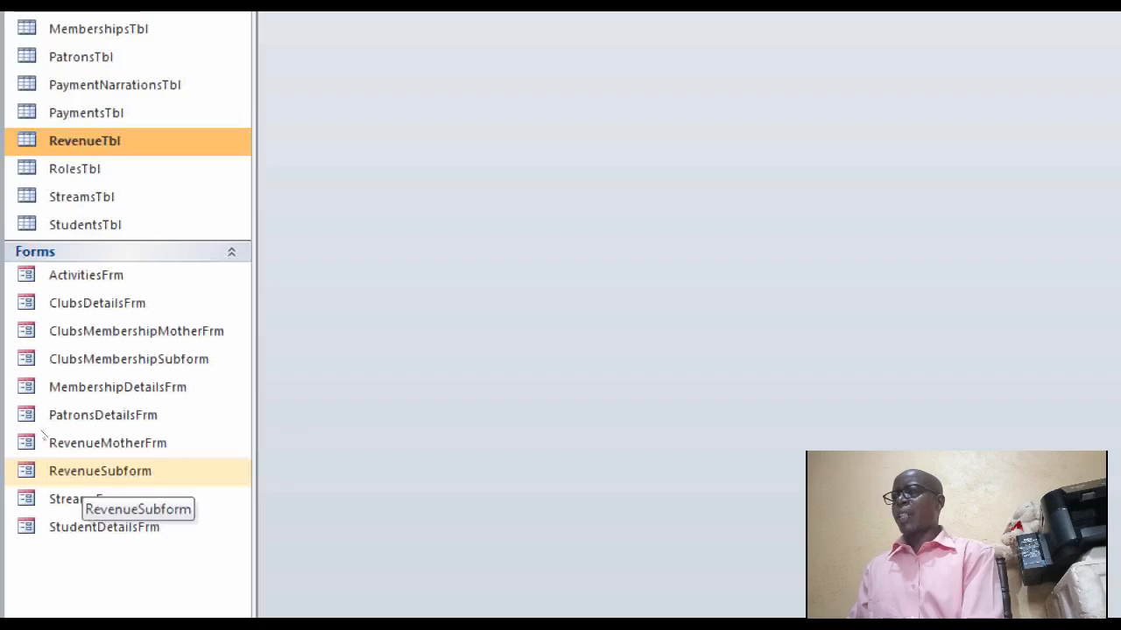
{"action": "right_click", "coordinate": [83, 472]}
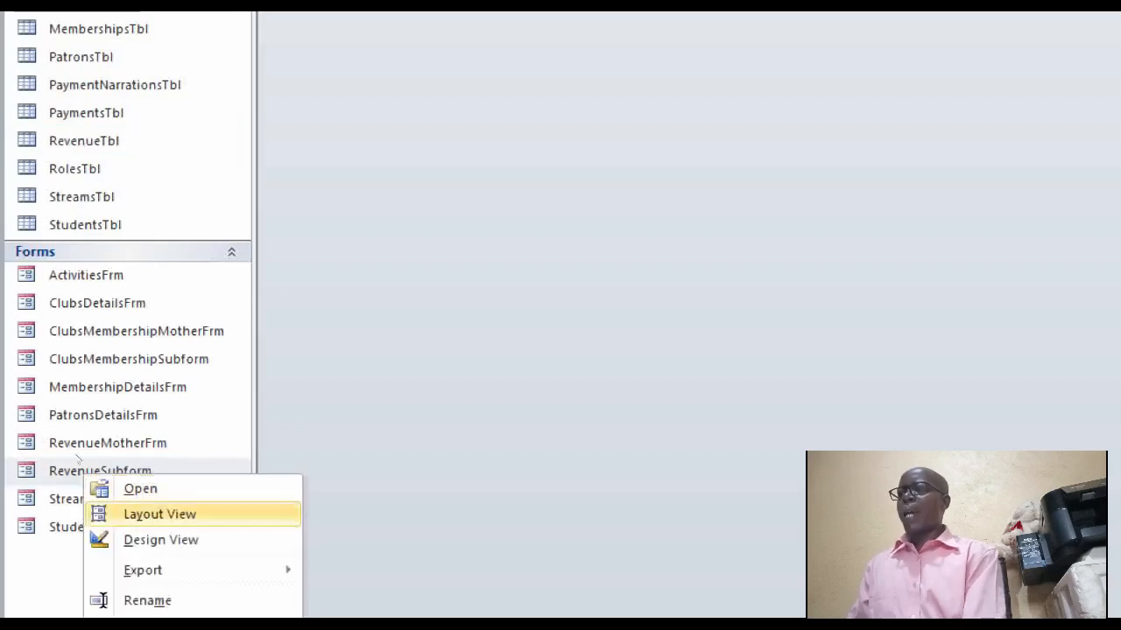
{"action": "key", "text": "Return"}
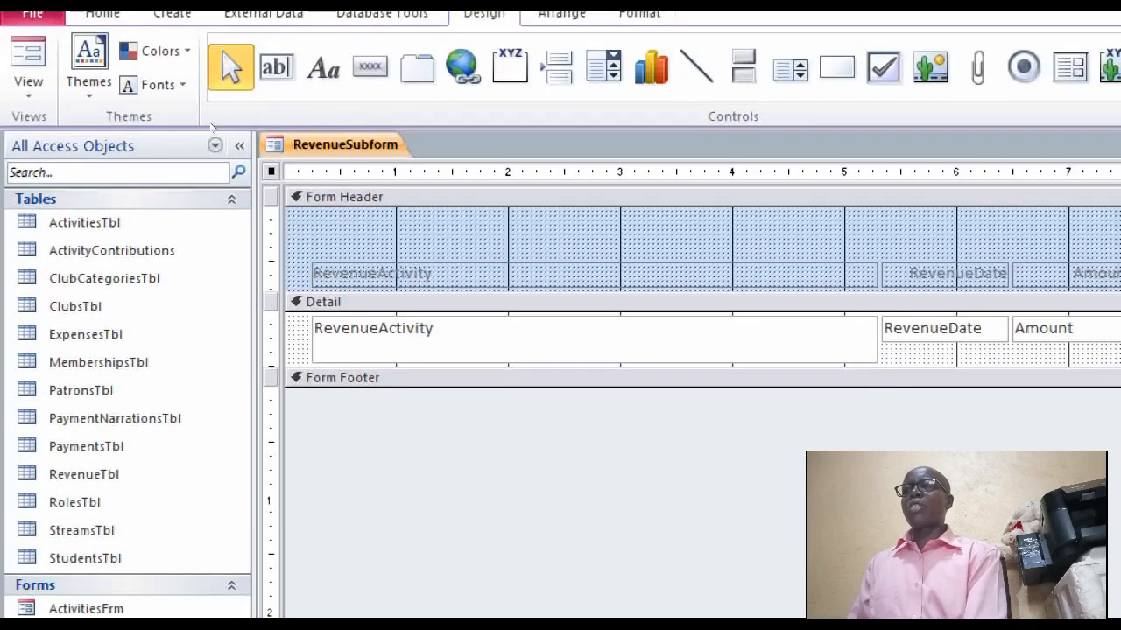
Step: Fill the subform's form header with olive green and set the font colour of its labels to yellow
{"action": "left_click", "coordinate": [422, 197]}
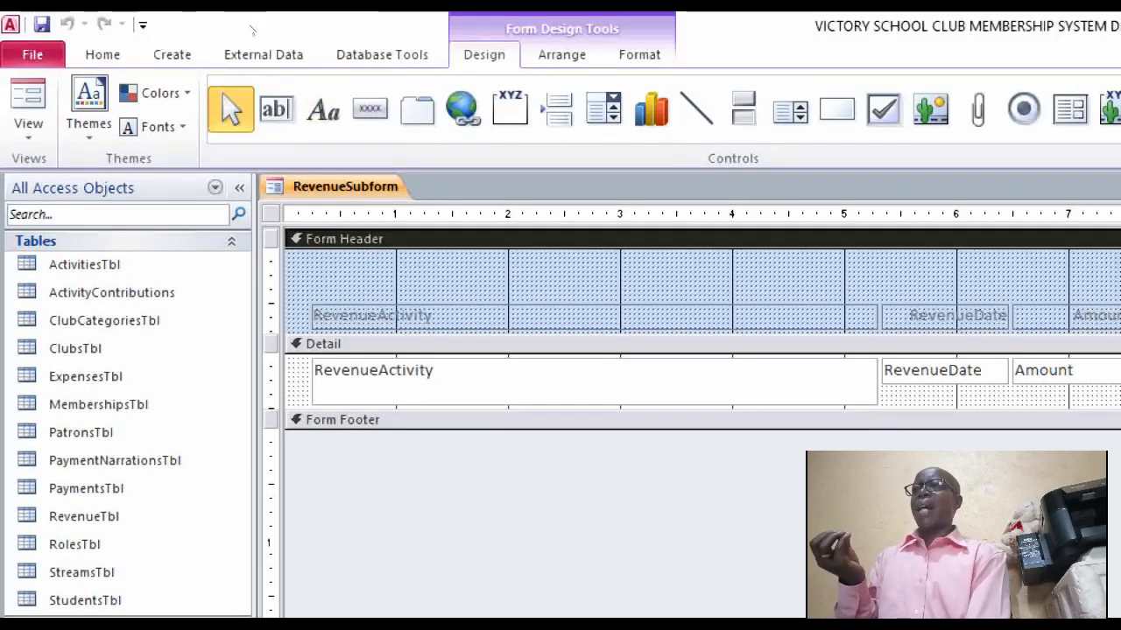
{"action": "left_click", "coordinate": [639, 54]}
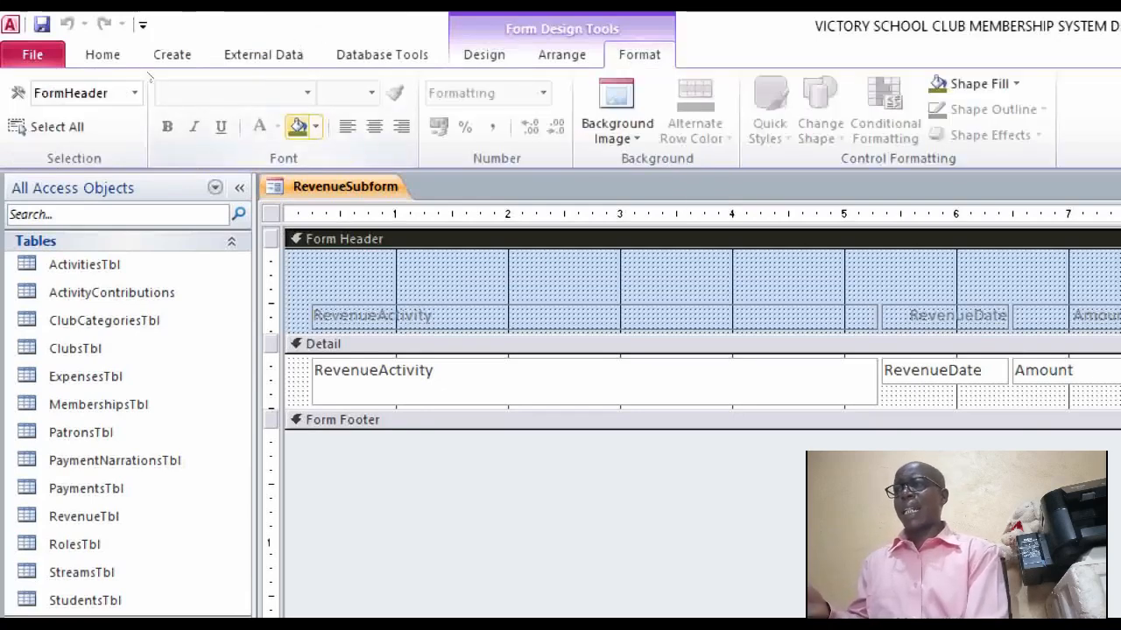
{"action": "left_click", "coordinate": [298, 127]}
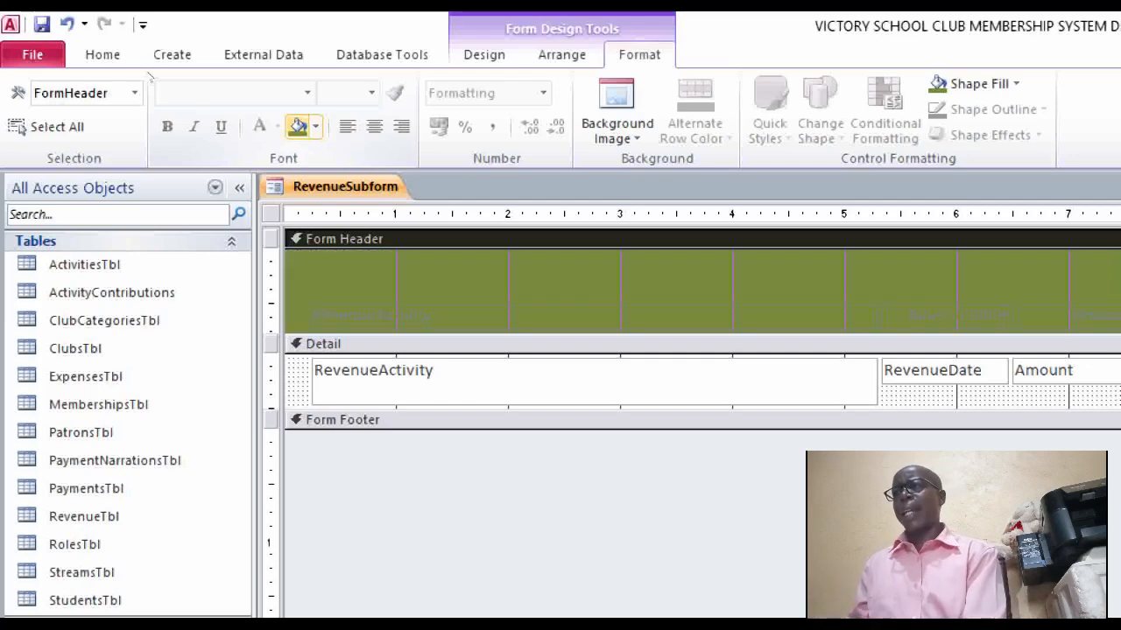
{"action": "left_click", "coordinate": [270, 318]}
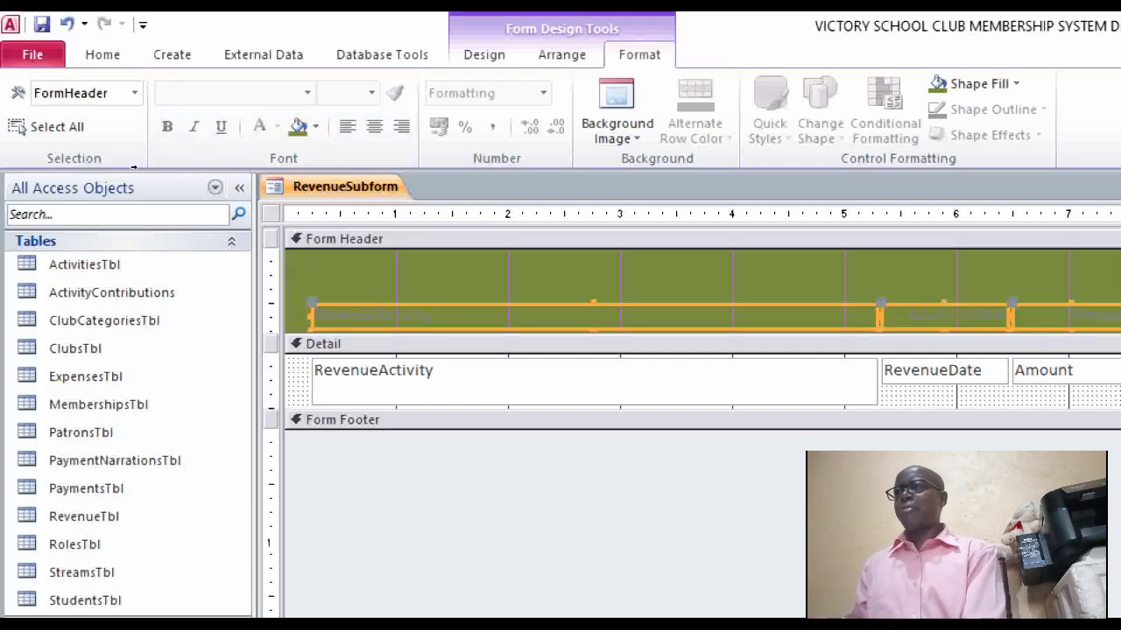
{"action": "left_click", "coordinate": [260, 128]}
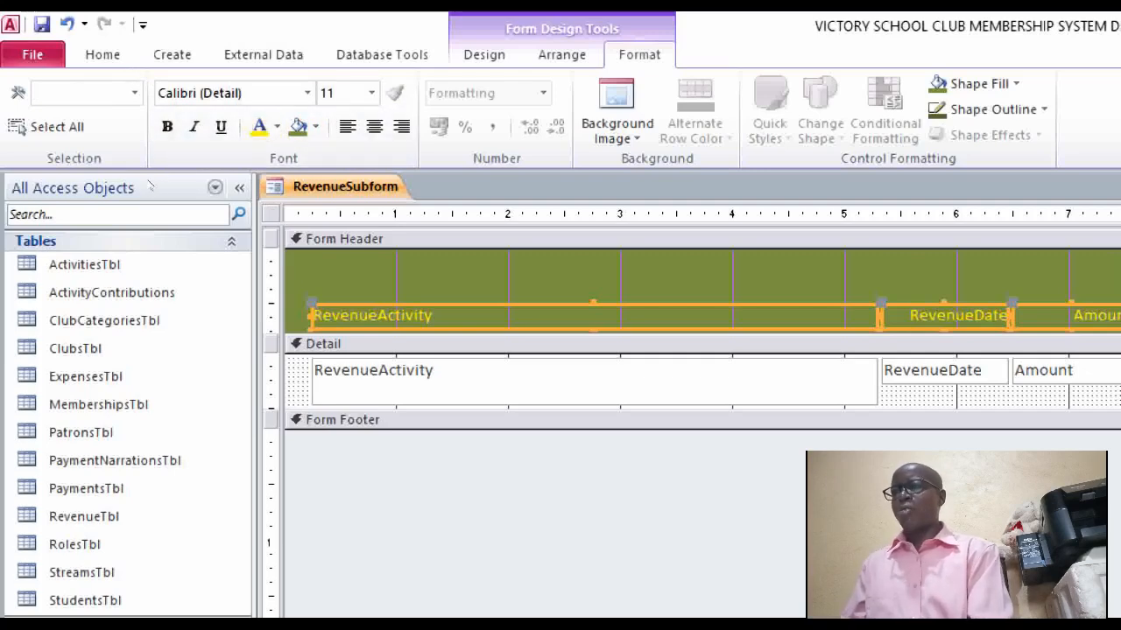
Step: Move the header labels up to the upper edge of the form header and shrink the header section to their height
{"action": "key", "text": "Up"}
{"action": "key", "text": "Up"}
{"action": "key", "text": "Up"}
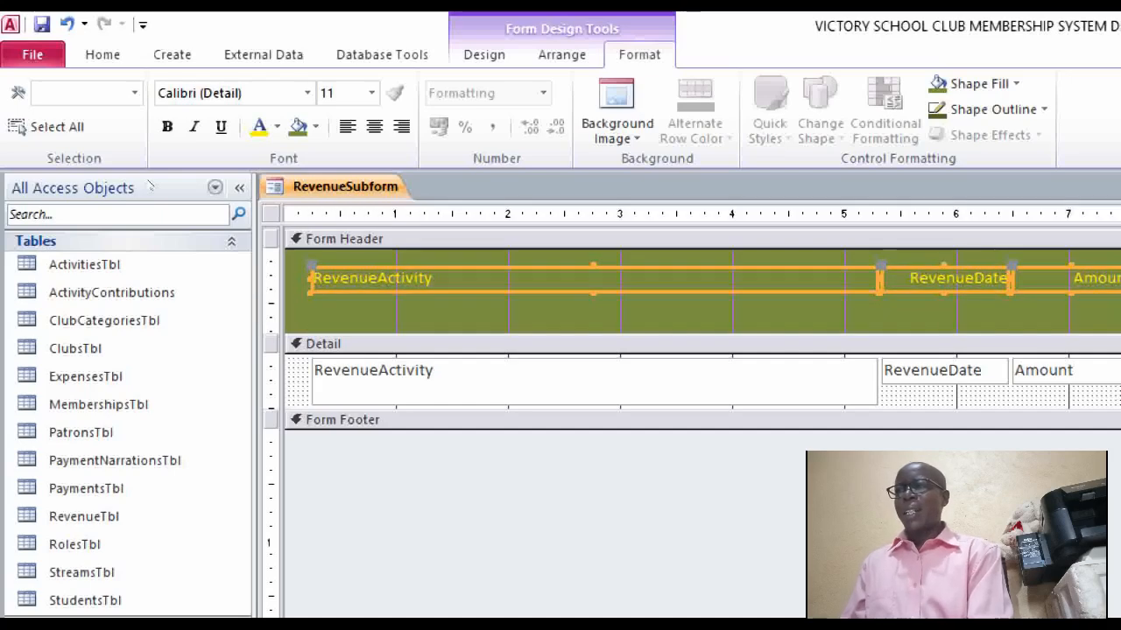
{"action": "key", "text": "Up"}
{"action": "key", "text": "Up"}
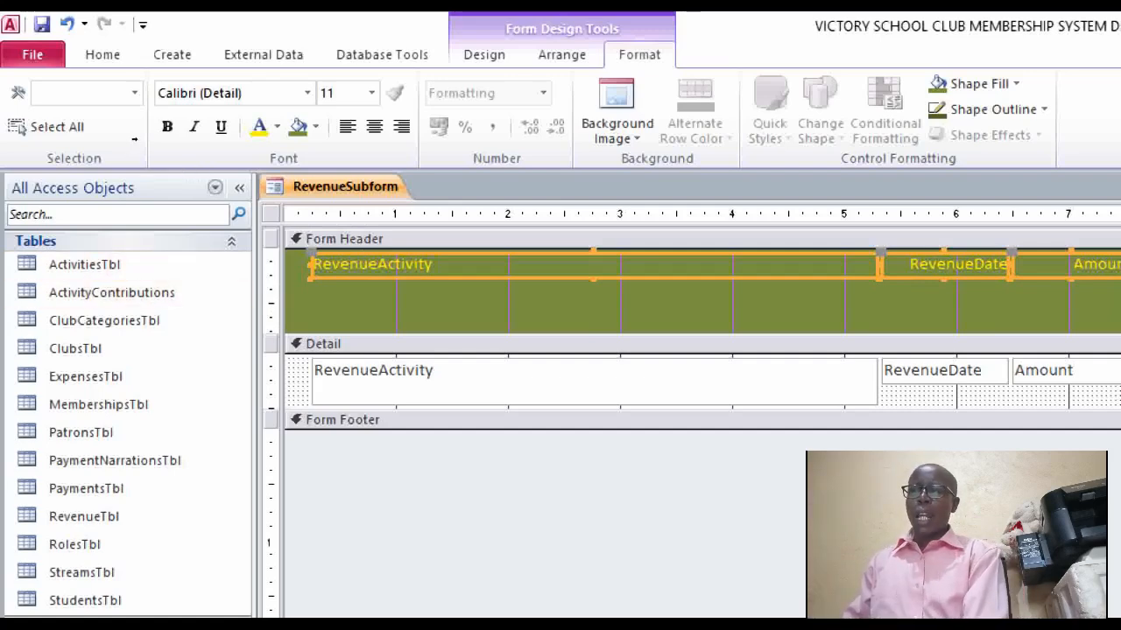
{"action": "left_click", "coordinate": [271, 214]}
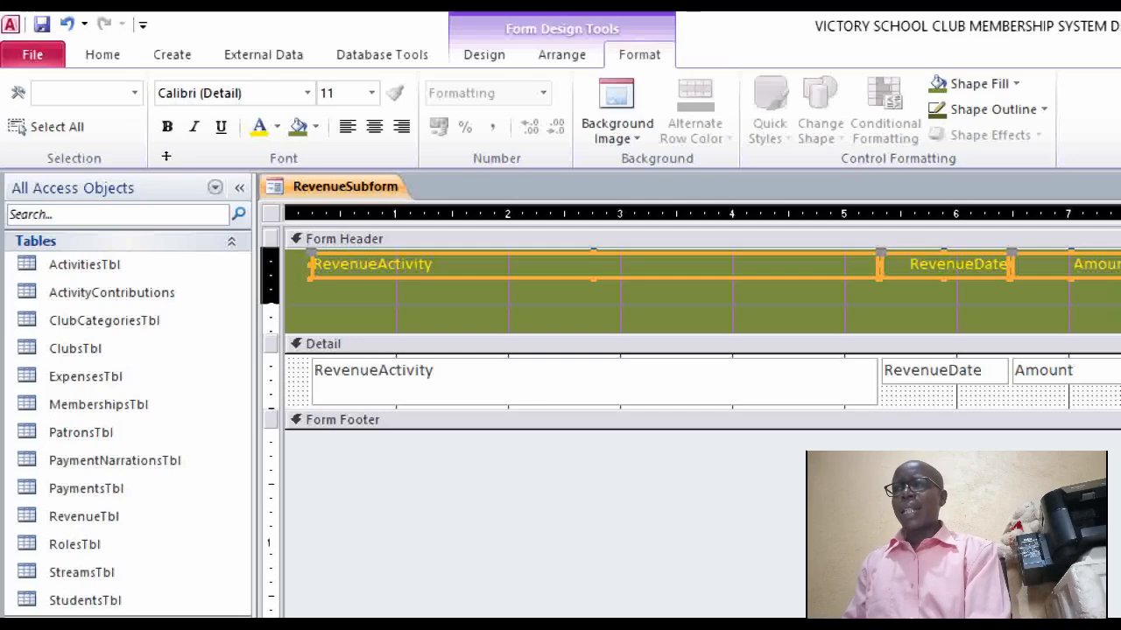
{"action": "left_click_drag", "start_coordinate": [335, 334], "coordinate": [334, 278]}
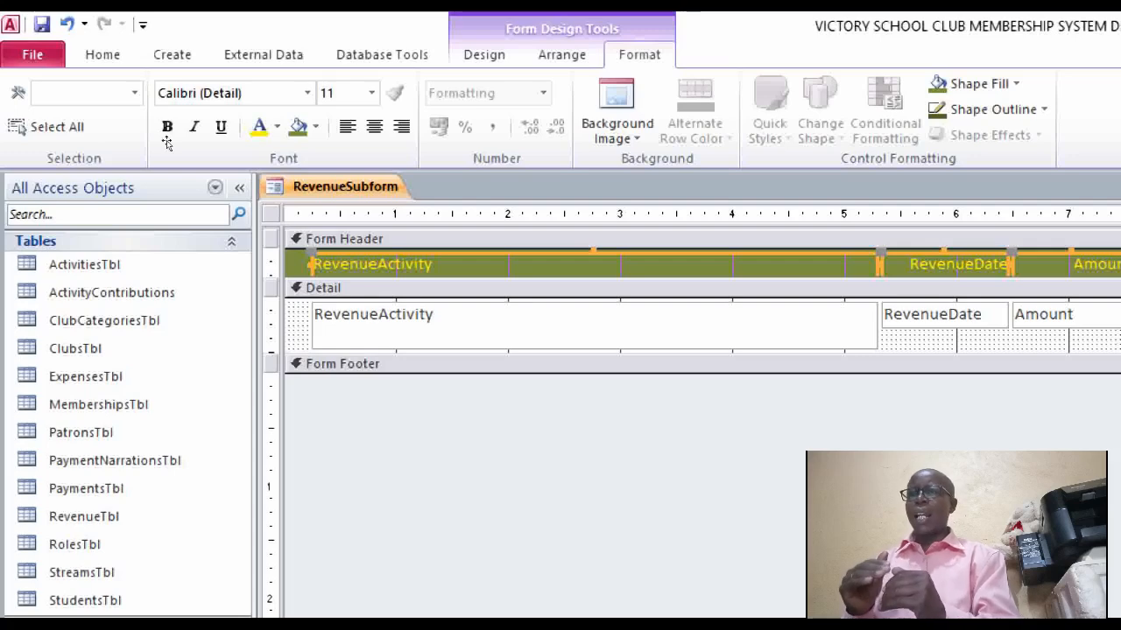
Step: Size all the text boxes in the detail section to the shortest one
{"action": "left_click", "coordinate": [362, 325]}
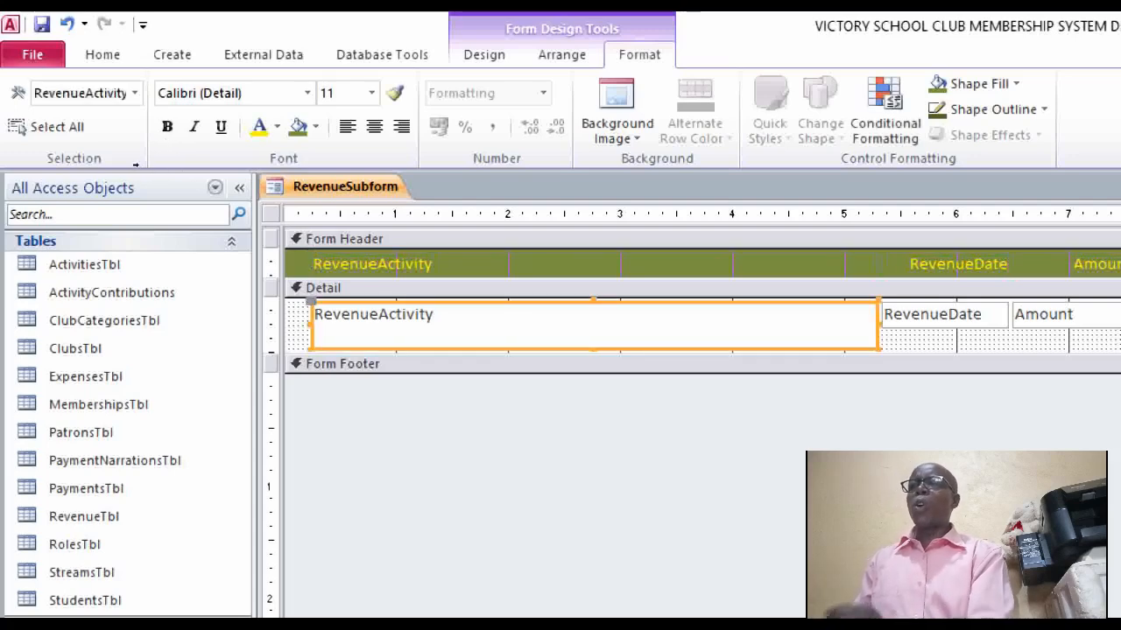
{"action": "left_click", "coordinate": [271, 319]}
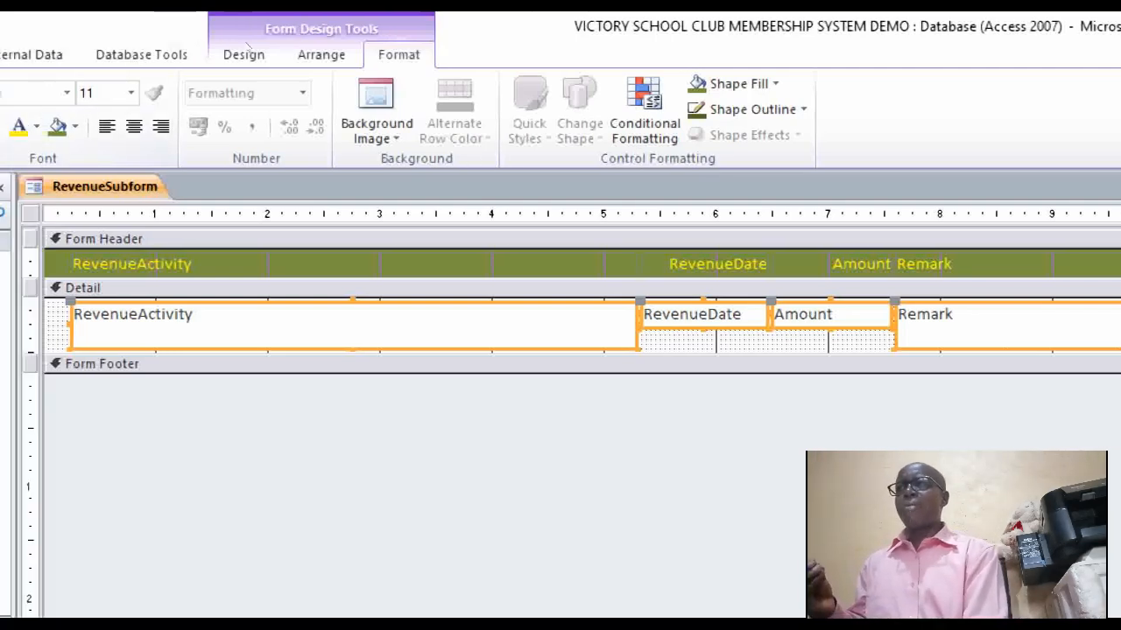
{"action": "left_click", "coordinate": [302, 54]}
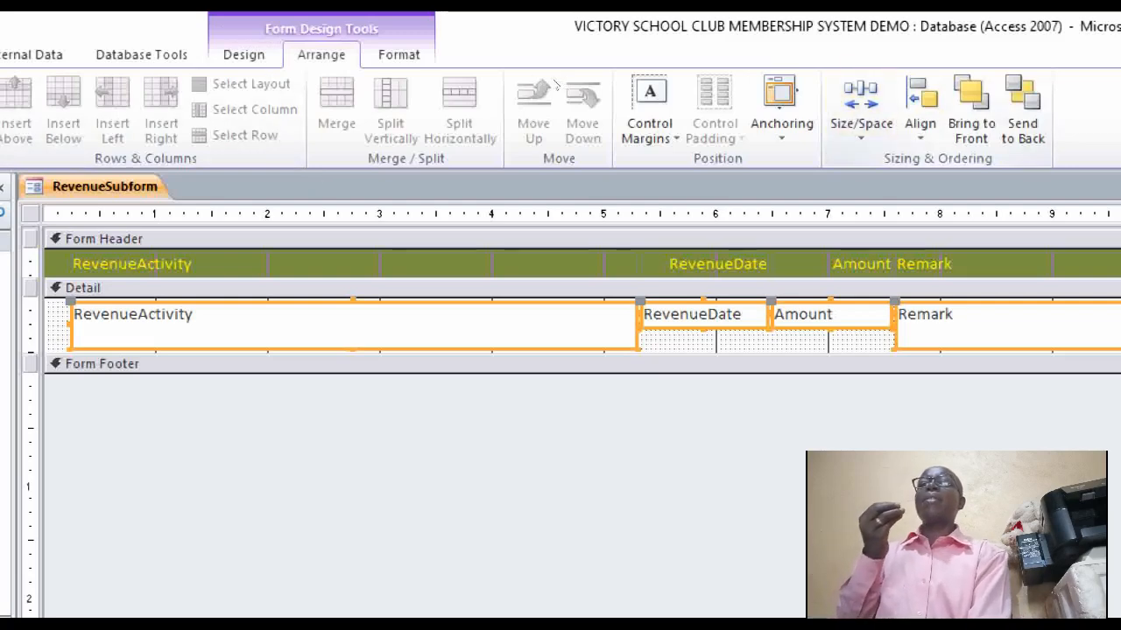
{"action": "left_click", "coordinate": [861, 110]}
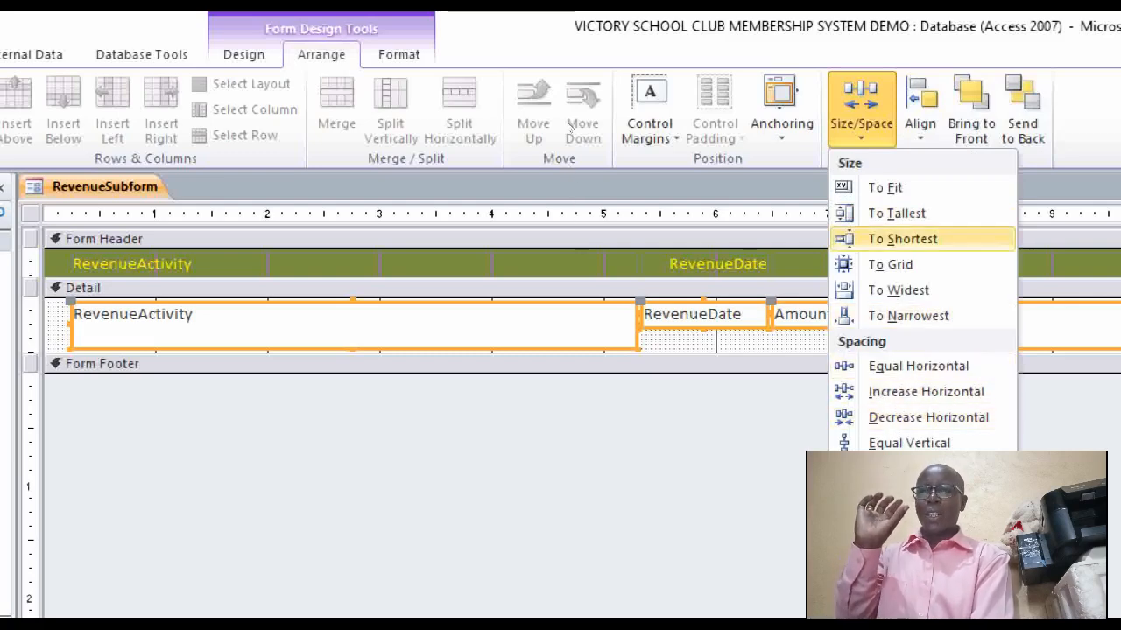
{"action": "left_click", "coordinate": [902, 239]}
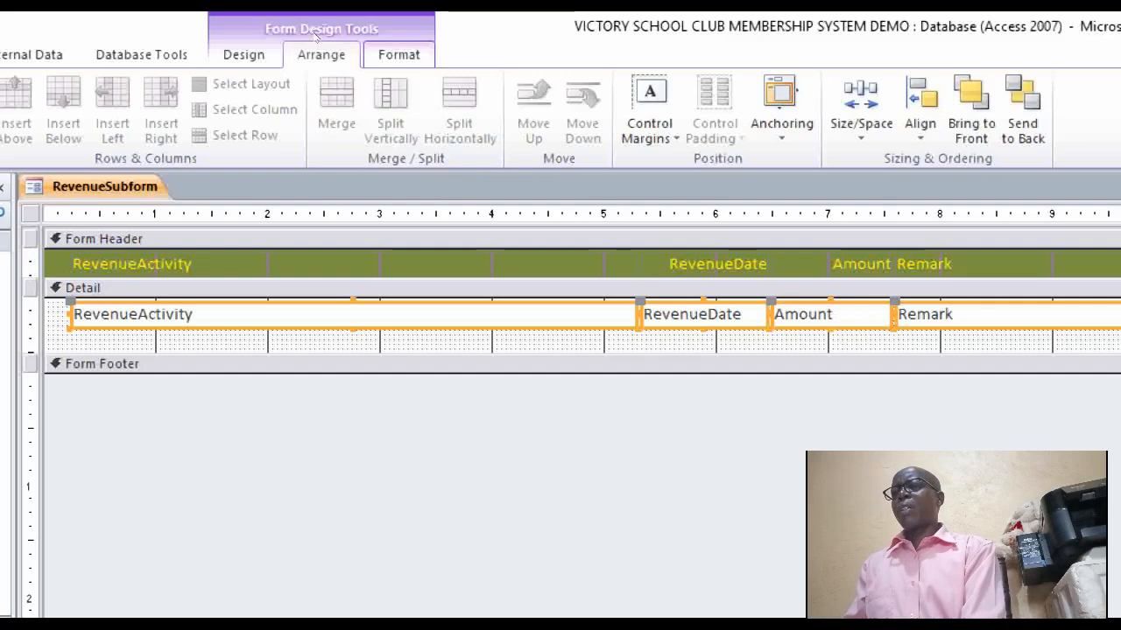
Step: Give the detail section's text boxes a dark olive green outline and make their text bold
{"action": "scroll", "coordinate": [316, 35], "scroll_direction": "down", "scroll_amount": 1}
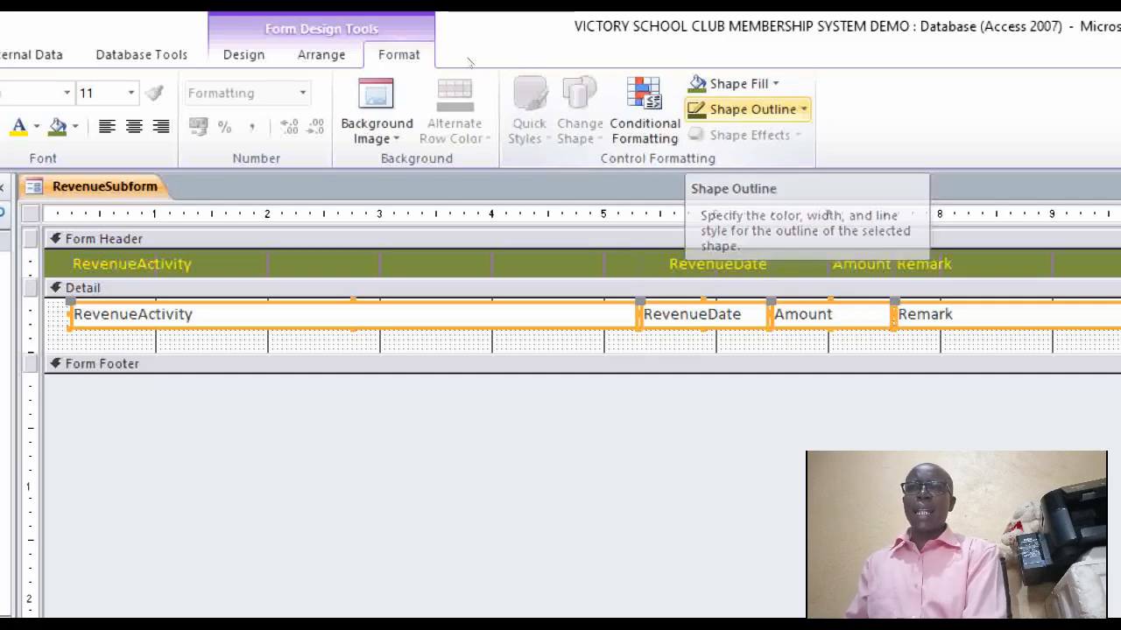
{"action": "left_click", "coordinate": [753, 110]}
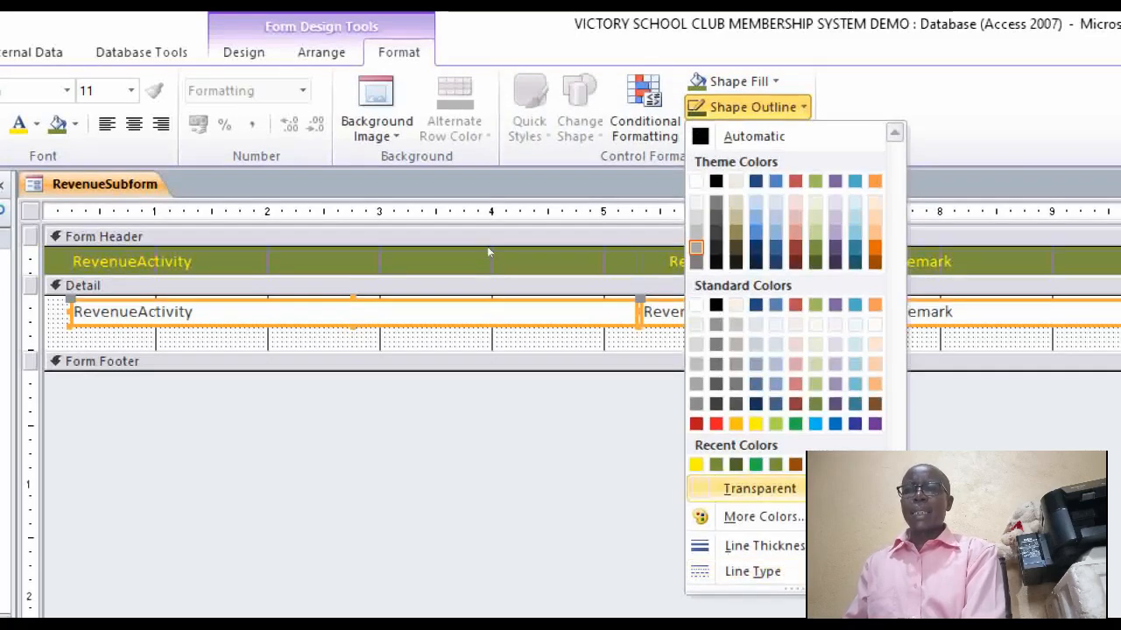
{"action": "left_click", "coordinate": [736, 467]}
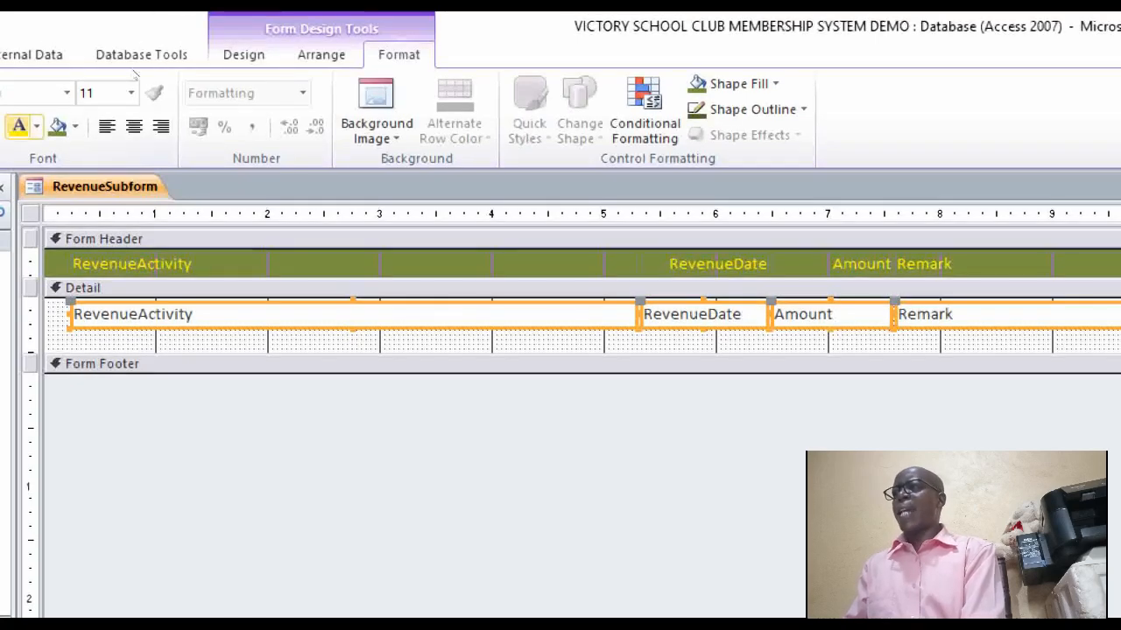
{"action": "key", "text": "ctrl+b"}
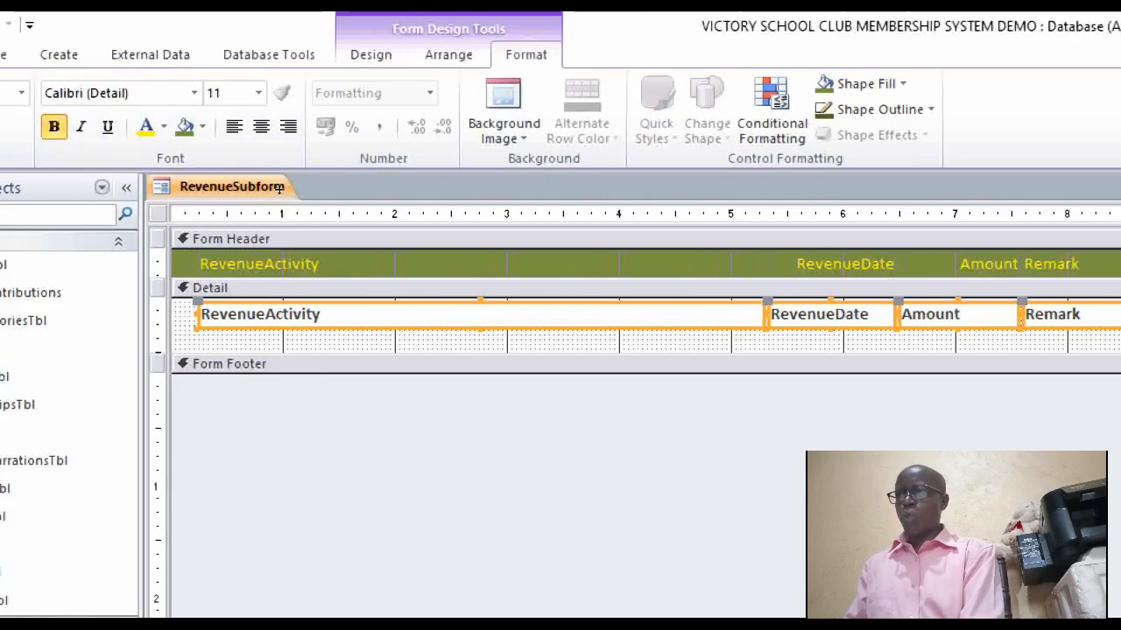
Step: Shrink the subform's detail section to the height of its text boxes
{"action": "left_click_drag", "start_coordinate": [278, 185], "coordinate": [276, 165]}
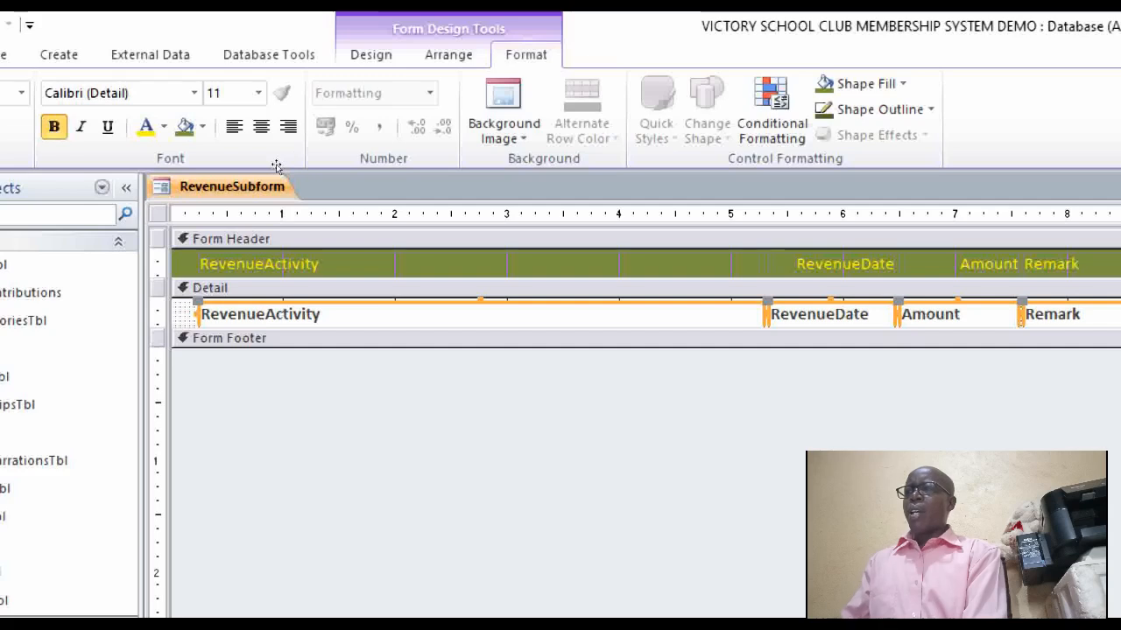
Step: Narrow the RevenueActivity header label and its detail text box together from the right side to about 3.1 inches wide
{"action": "left_click", "coordinate": [293, 264]}
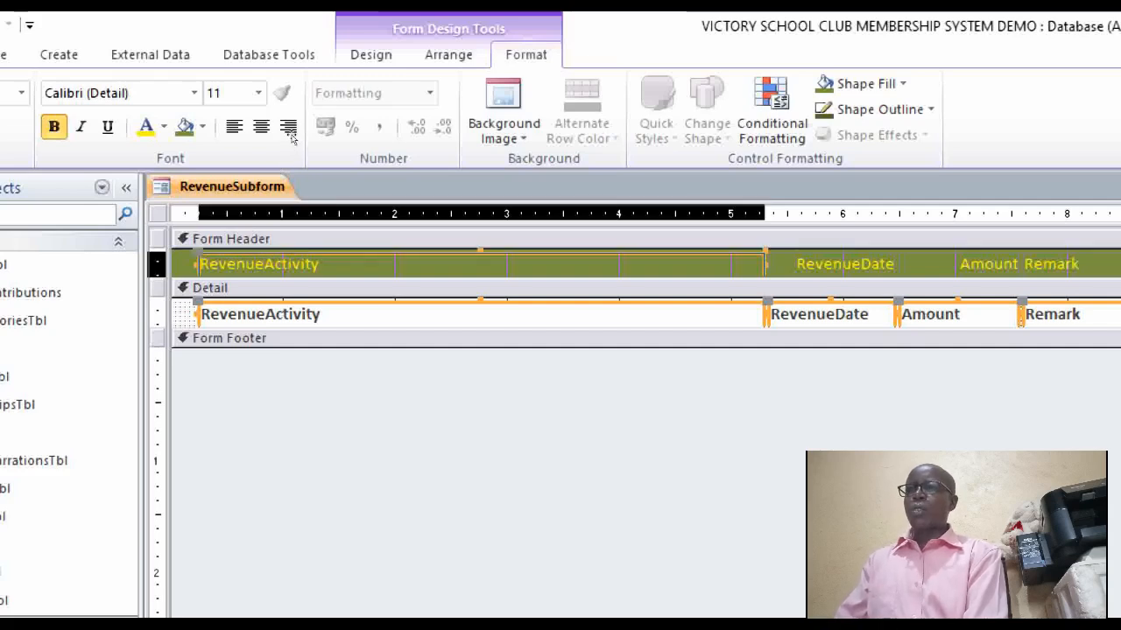
{"action": "left_click", "coordinate": [298, 315], "text": "shift"}
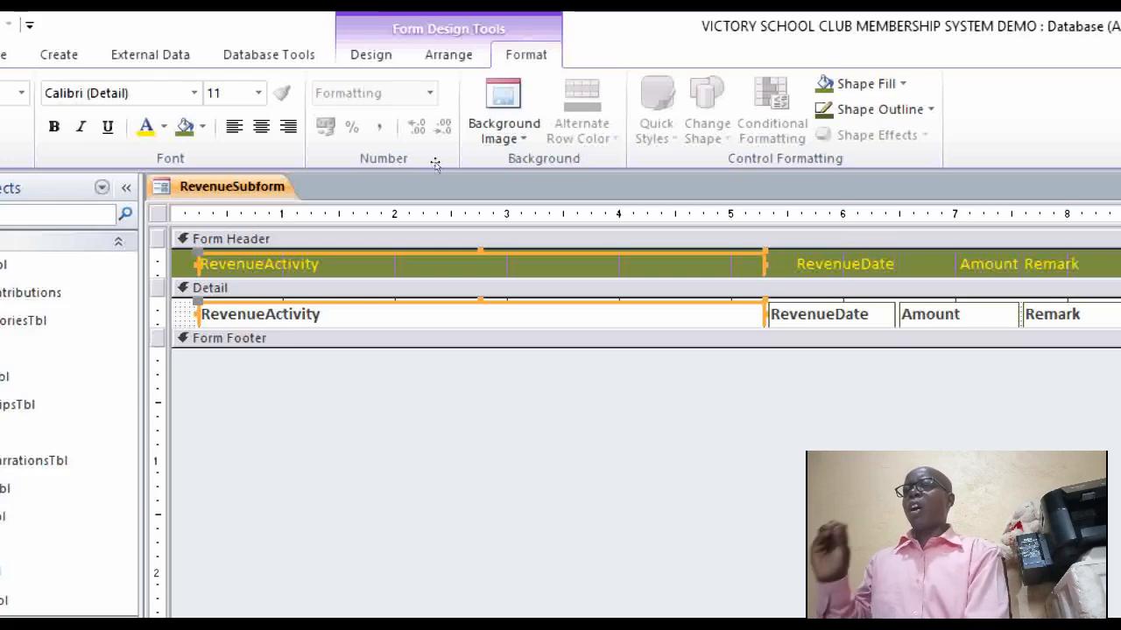
{"action": "left_click", "coordinate": [830, 315]}
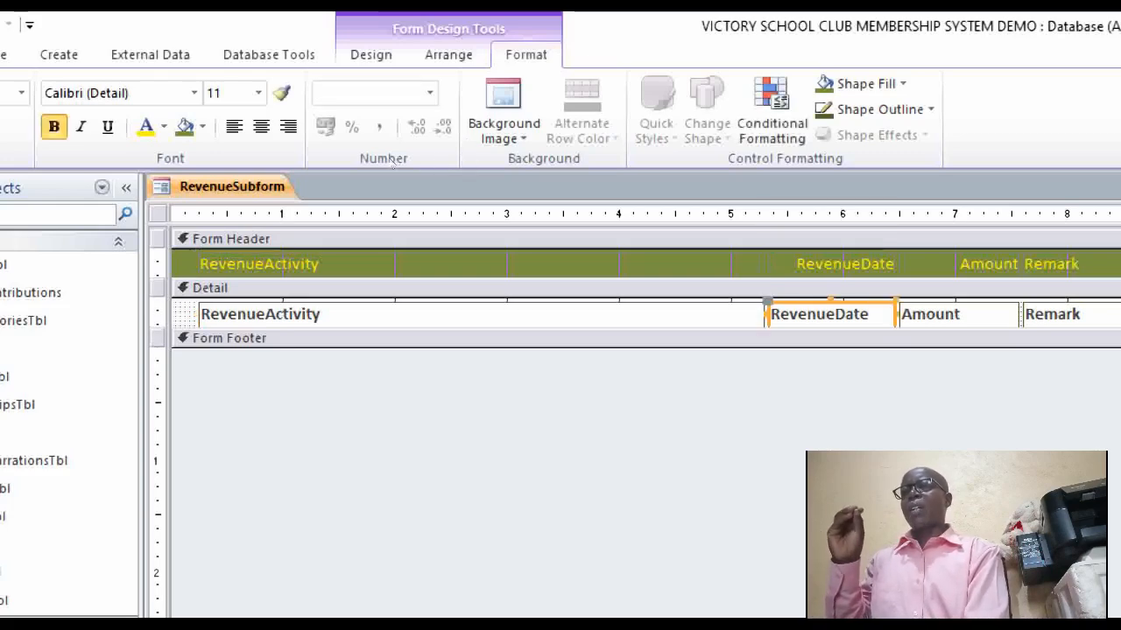
{"action": "left_click", "coordinate": [480, 315]}
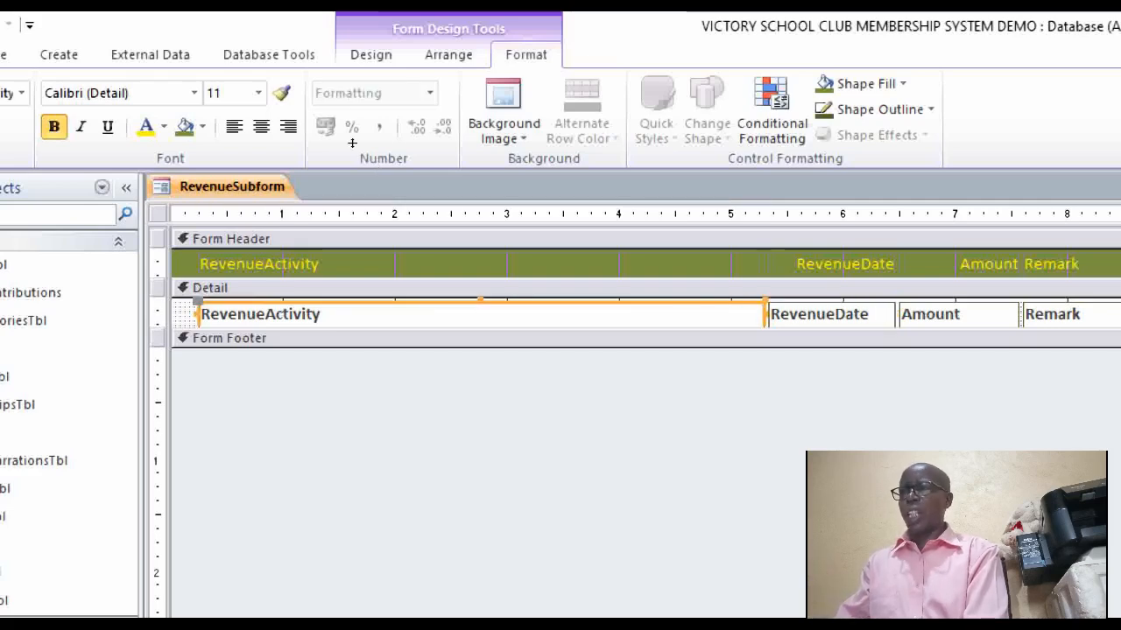
{"action": "left_click", "coordinate": [479, 264], "text": "shift"}
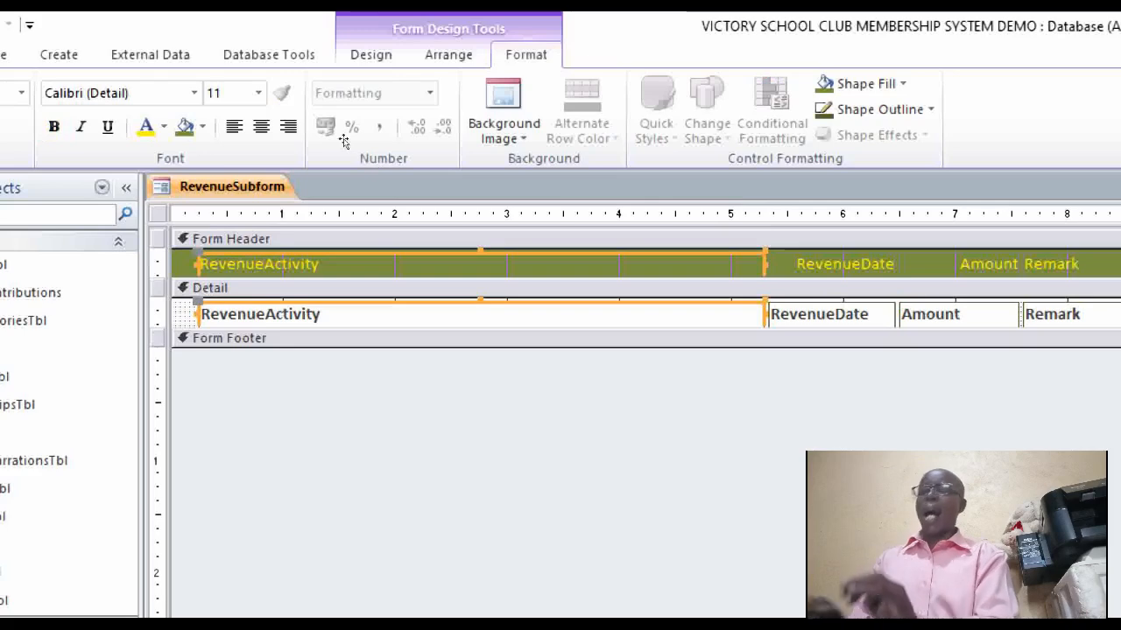
{"action": "key", "text": "shift+Left"}
{"action": "key", "text": "shift+Left"}
{"action": "key", "text": "shift+Left"}
{"action": "key", "text": "shift+Left"}
{"action": "key", "text": "shift+Left"}
{"action": "key", "text": "shift+Left"}
{"action": "key", "text": "shift+Left"}
{"action": "key", "text": "shift+Left"}
{"action": "key", "text": "shift+Left"}
{"action": "key", "text": "shift+Left"}
{"action": "key", "text": "shift+Left"}
{"action": "key", "text": "shift+Left"}
{"action": "key", "text": "shift+Left"}
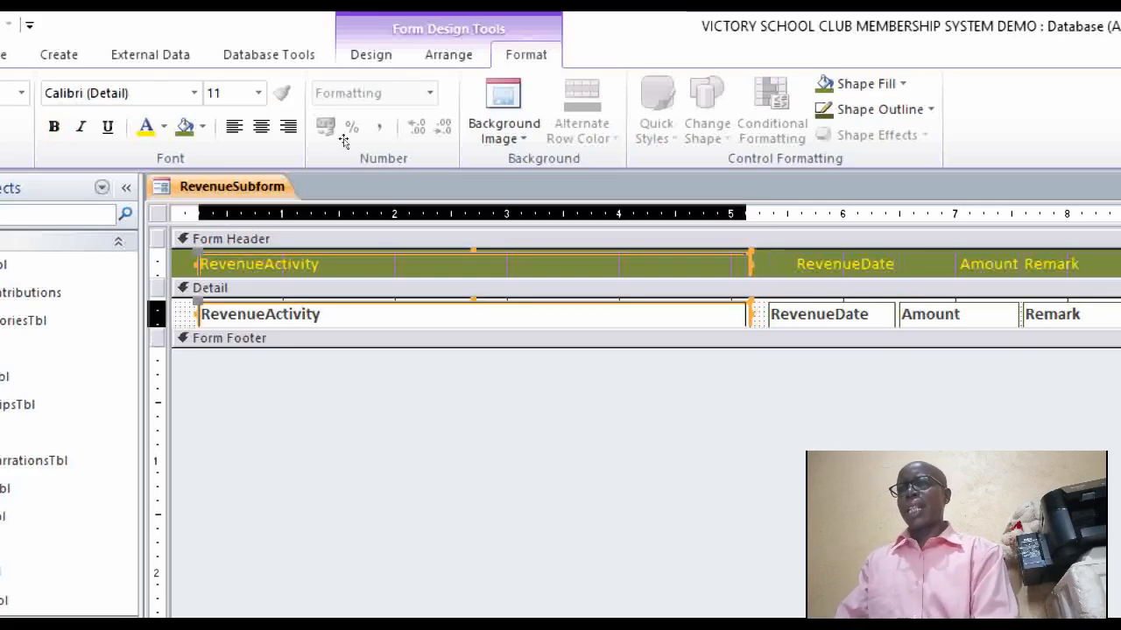
{"action": "key", "text": "shift+Left"}
{"action": "key", "text": "shift+Left"}
{"action": "key", "text": "shift+Left"}
{"action": "key", "text": "shift+Left"}
{"action": "key", "text": "shift+Left"}
{"action": "key", "text": "shift+Left"}
{"action": "key", "text": "shift+Left"}
{"action": "key", "text": "shift+Left"}
{"action": "key", "text": "shift+Left"}
{"action": "key", "text": "shift+Left"}
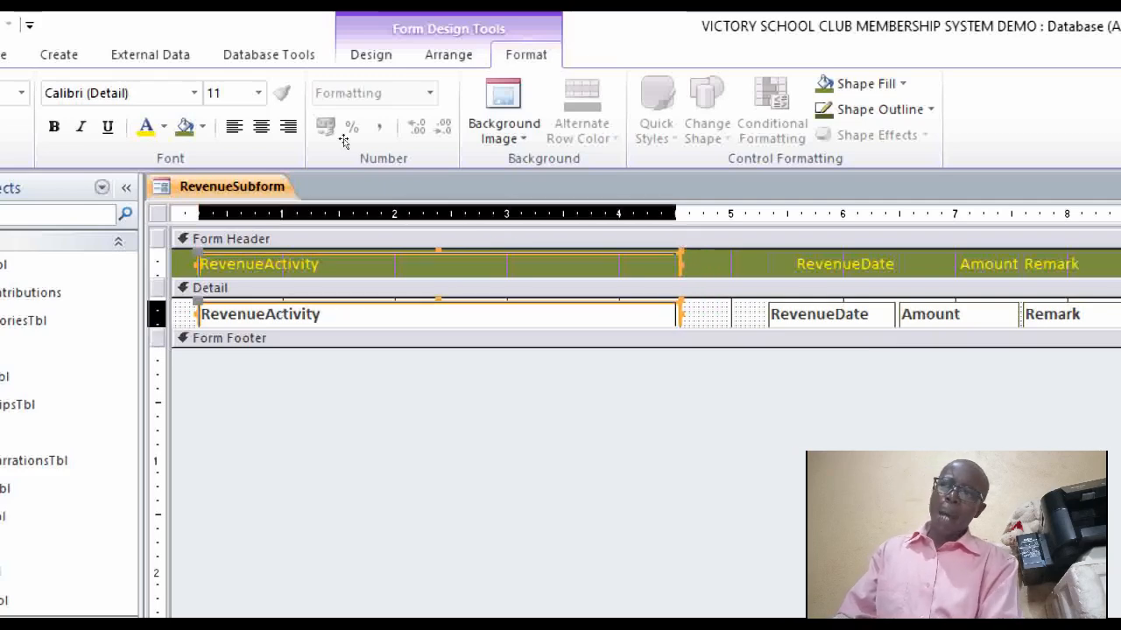
{"action": "key", "text": "shift+Left"}
{"action": "key", "text": "shift+Left"}
{"action": "key", "text": "shift+Left"}
{"action": "key", "text": "shift+Left"}
{"action": "key", "text": "shift+Left"}
{"action": "key", "text": "shift+Left"}
{"action": "key", "text": "shift+Left"}
{"action": "key", "text": "shift+Left"}
{"action": "key", "text": "shift+Left"}
{"action": "key", "text": "shift+Left"}
{"action": "key", "text": "shift+Left"}
{"action": "key", "text": "shift+Left"}
{"action": "key", "text": "shift+Left"}
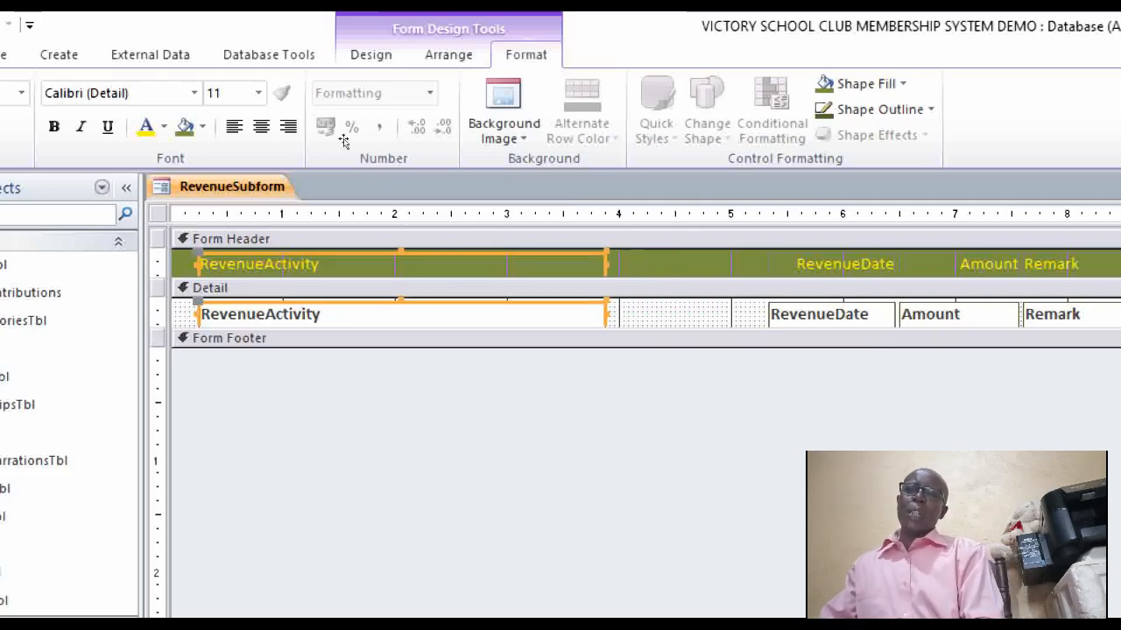
{"action": "key", "text": "shift+Left"}
{"action": "key", "text": "shift+Left"}
{"action": "key", "text": "shift+Left"}
{"action": "key", "text": "shift+Left"}
{"action": "key", "text": "shift+Left"}
{"action": "key", "text": "shift+Left"}
{"action": "key", "text": "shift+Left"}
{"action": "key", "text": "shift+Left"}
{"action": "key", "text": "shift+Left"}
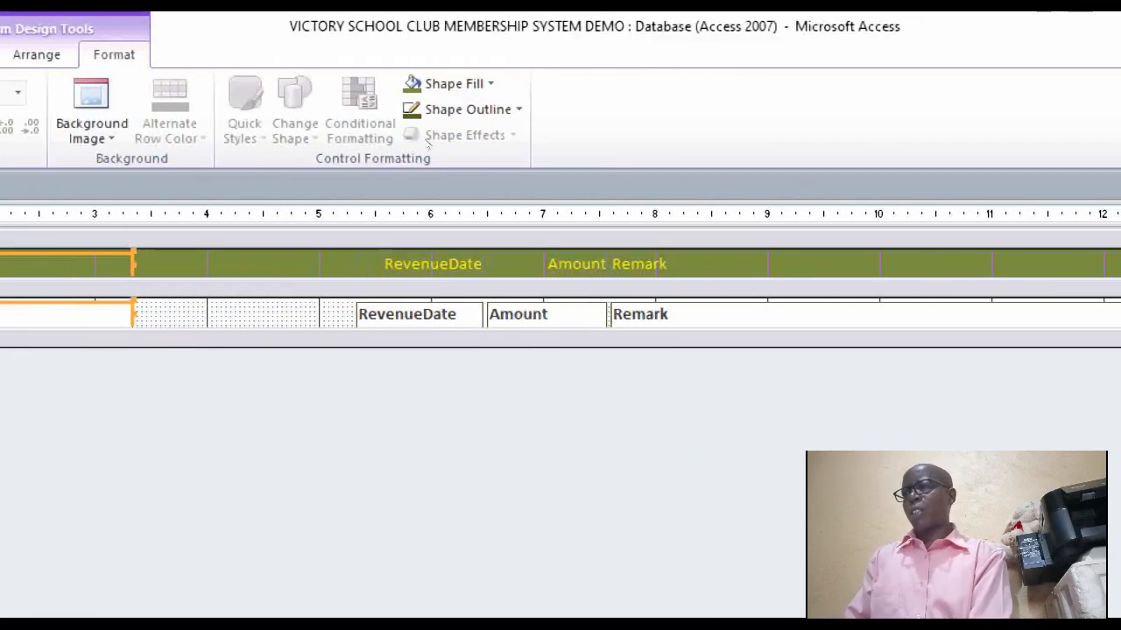
Step: Move the RevenueDate, Amount and Remark labels and text boxes left together until they sit directly beside the RevenueActivity text box
{"action": "left_click_drag", "start_coordinate": [319, 214], "coordinate": [713, 214]}
{"action": "left_click_drag", "start_coordinate": [620, 162], "coordinate": [735, 165]}
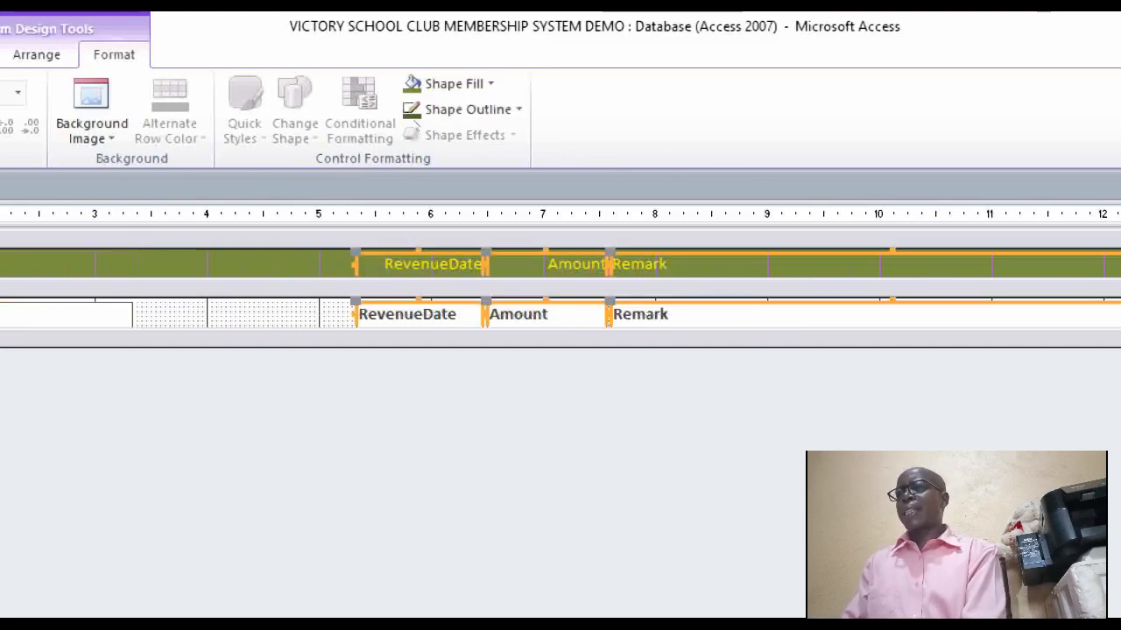
{"action": "left_click_drag", "start_coordinate": [318, 213], "coordinate": [717, 169]}
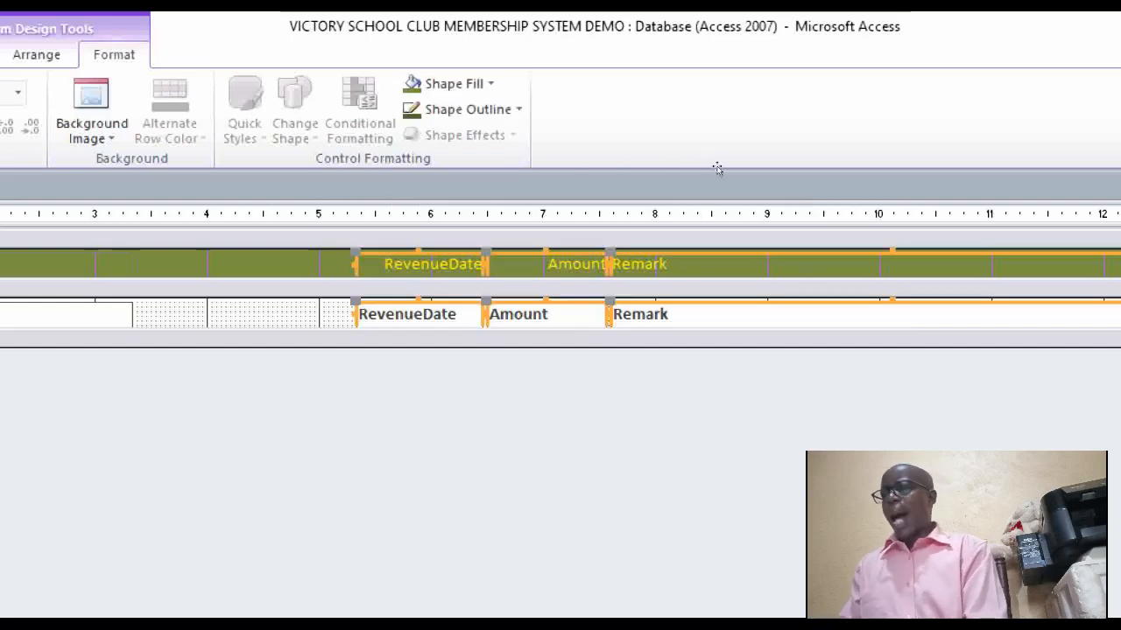
{"action": "key", "text": "Left"}
{"action": "key", "text": "Left"}
{"action": "key", "text": "Left"}
{"action": "key", "text": "Left"}
{"action": "key", "text": "Left"}
{"action": "key", "text": "Left"}
{"action": "key", "text": "Left"}
{"action": "key", "text": "Left"}
{"action": "key", "text": "Left"}
{"action": "key", "text": "Left"}
{"action": "key", "text": "Left"}
{"action": "key", "text": "Left"}
{"action": "key", "text": "Left"}
{"action": "key", "text": "Left"}
{"action": "key", "text": "Left"}
{"action": "key", "text": "Left"}
{"action": "key", "text": "Left"}
{"action": "key", "text": "Left"}
{"action": "key", "text": "Left"}
{"action": "key", "text": "Left"}
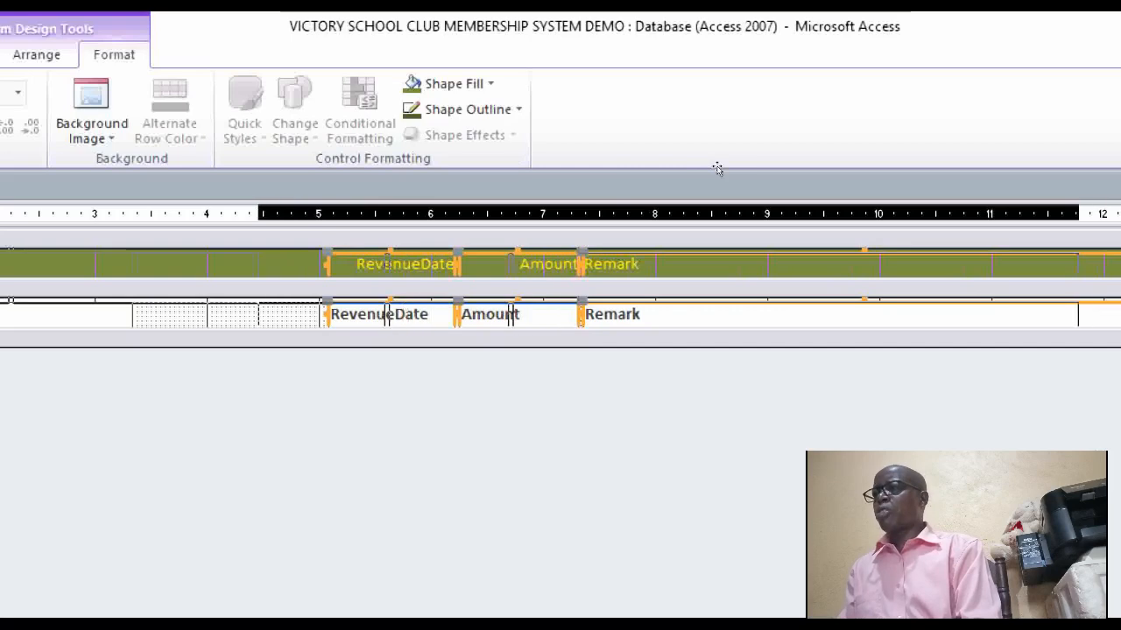
{"action": "key", "text": "Left"}
{"action": "key", "text": "Left"}
{"action": "key", "text": "Left"}
{"action": "key", "text": "Left"}
{"action": "key", "text": "Left"}
{"action": "key", "text": "Left"}
{"action": "key", "text": "Left"}
{"action": "key", "text": "Left"}
{"action": "key", "text": "Left"}
{"action": "key", "text": "Left"}
{"action": "key", "text": "Left"}
{"action": "key", "text": "Left"}
{"action": "key", "text": "Left"}
{"action": "key", "text": "Left"}
{"action": "key", "text": "Left"}
{"action": "key", "text": "Left"}
{"action": "key", "text": "Left"}
{"action": "key", "text": "Left"}
{"action": "key", "text": "Left"}
{"action": "key", "text": "Left"}
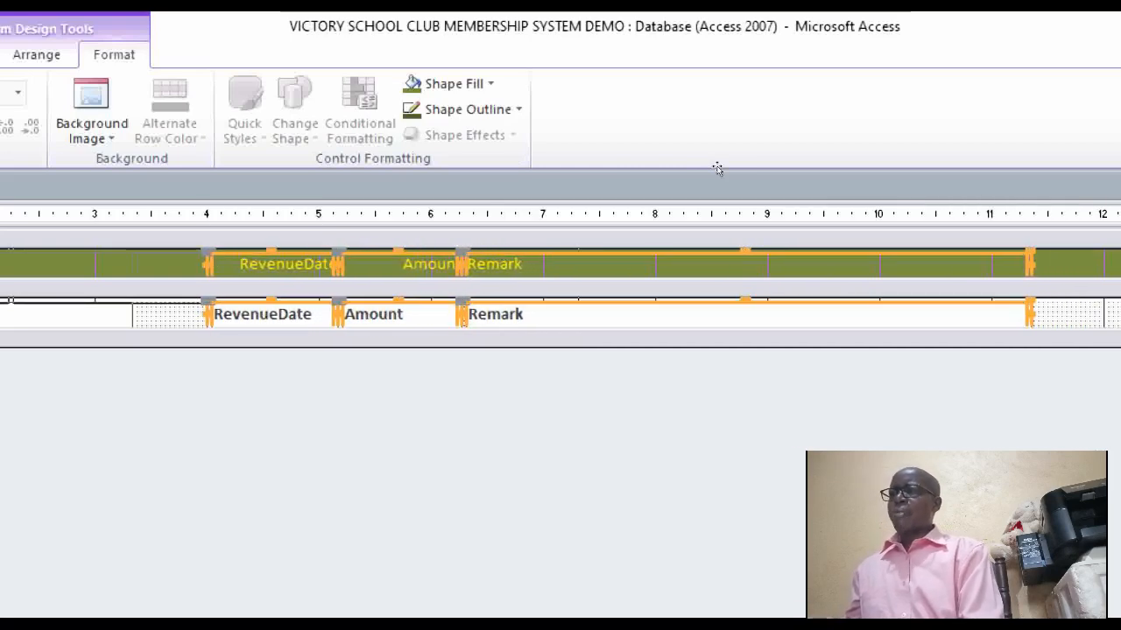
{"action": "key", "text": "Left"}
{"action": "key", "text": "Left"}
{"action": "key", "text": "Left"}
{"action": "key", "text": "Left"}
{"action": "key", "text": "Left"}
{"action": "key", "text": "Left"}
{"action": "key", "text": "Left"}
{"action": "key", "text": "Left"}
{"action": "key", "text": "Left"}
{"action": "key", "text": "Left"}
{"action": "key", "text": "Left"}
{"action": "key", "text": "Left"}
{"action": "key", "text": "Left"}
{"action": "key", "text": "Left"}
{"action": "key", "text": "Left"}
{"action": "key", "text": "Left"}
{"action": "key", "text": "Left"}
{"action": "key", "text": "Left"}
{"action": "key", "text": "Left"}
{"action": "key", "text": "Left"}
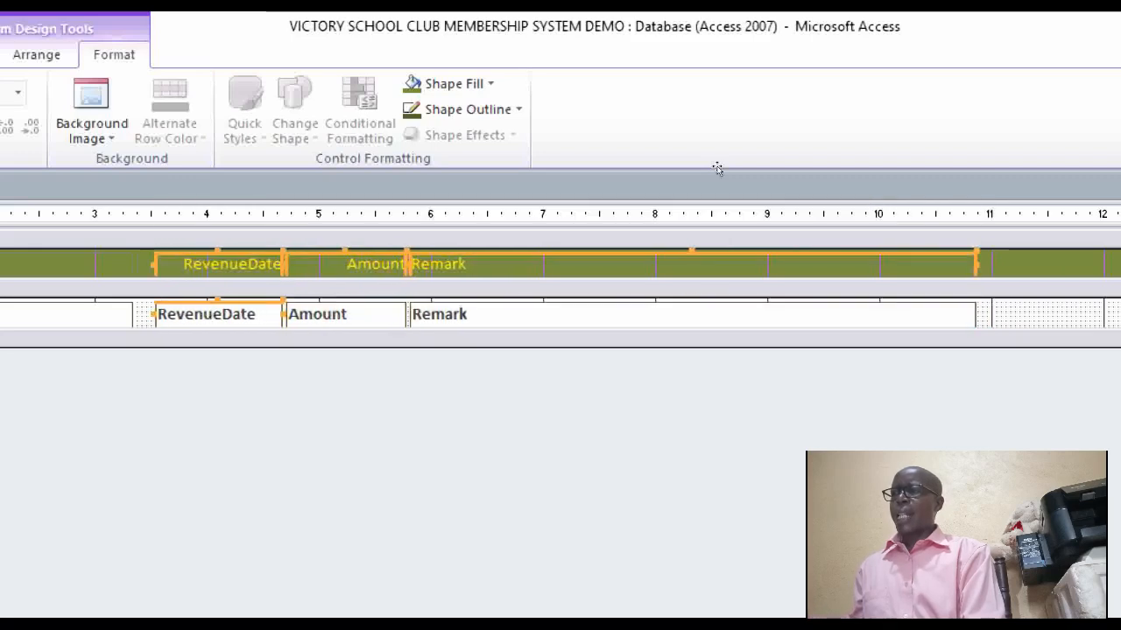
{"action": "key", "text": "Left"}
{"action": "key", "text": "Left"}
{"action": "key", "text": "Left"}
{"action": "key", "text": "Left"}
{"action": "key", "text": "Left"}
{"action": "key", "text": "Left"}
{"action": "key", "text": "Left"}
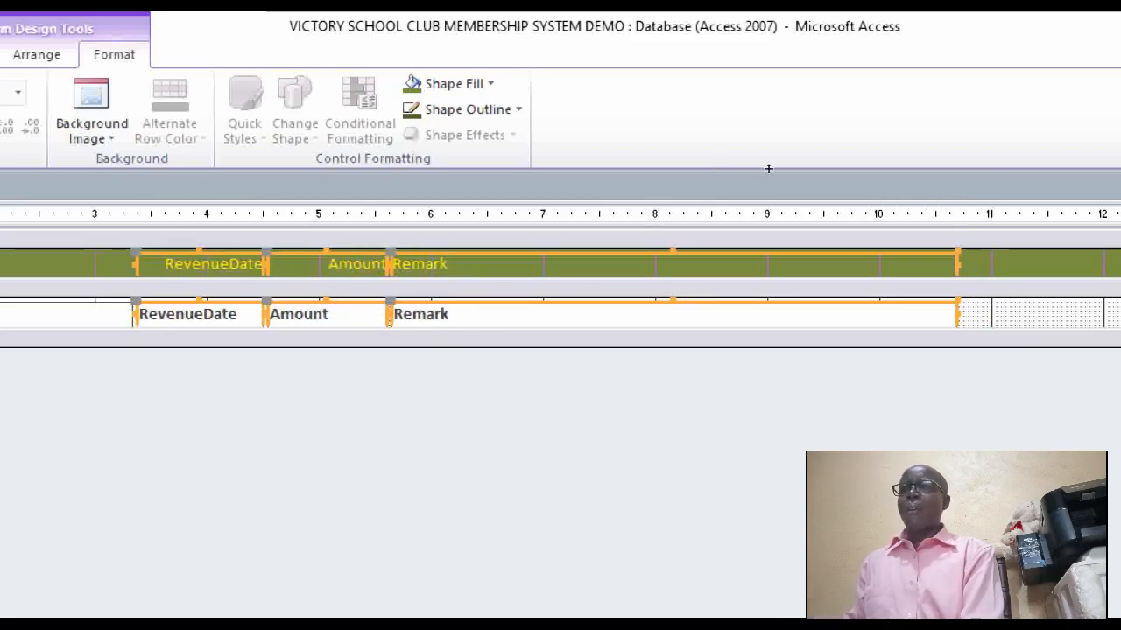
Step: Narrow the Remark header label and its detail text box together from the right side to about 3 inches wide
{"action": "left_click", "coordinate": [765, 171]}
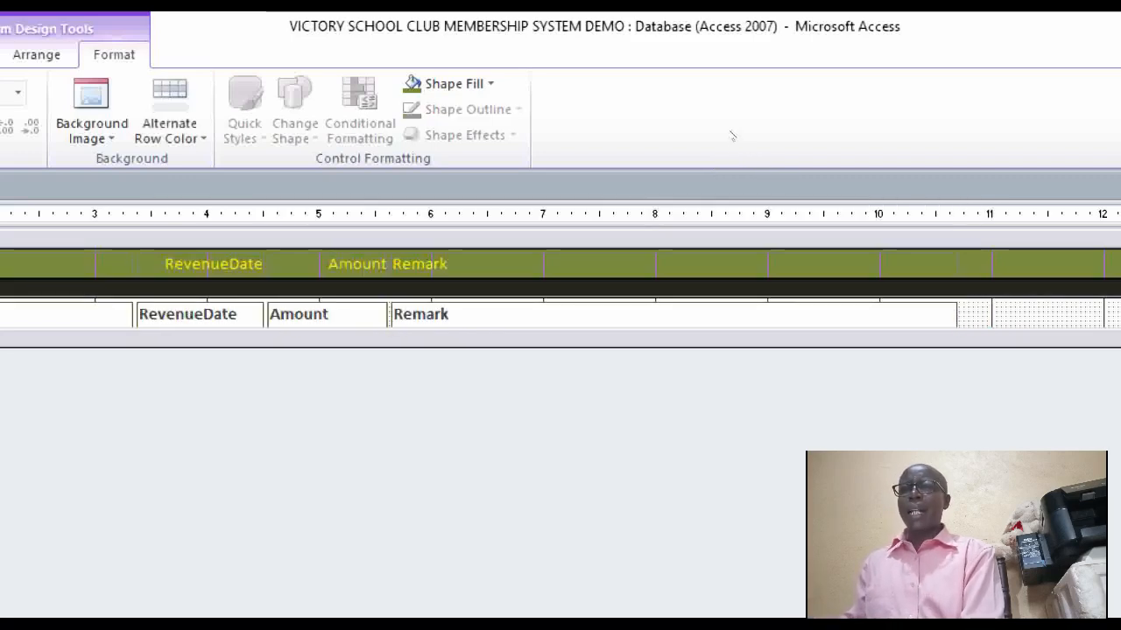
{"action": "left_click", "coordinate": [727, 142]}
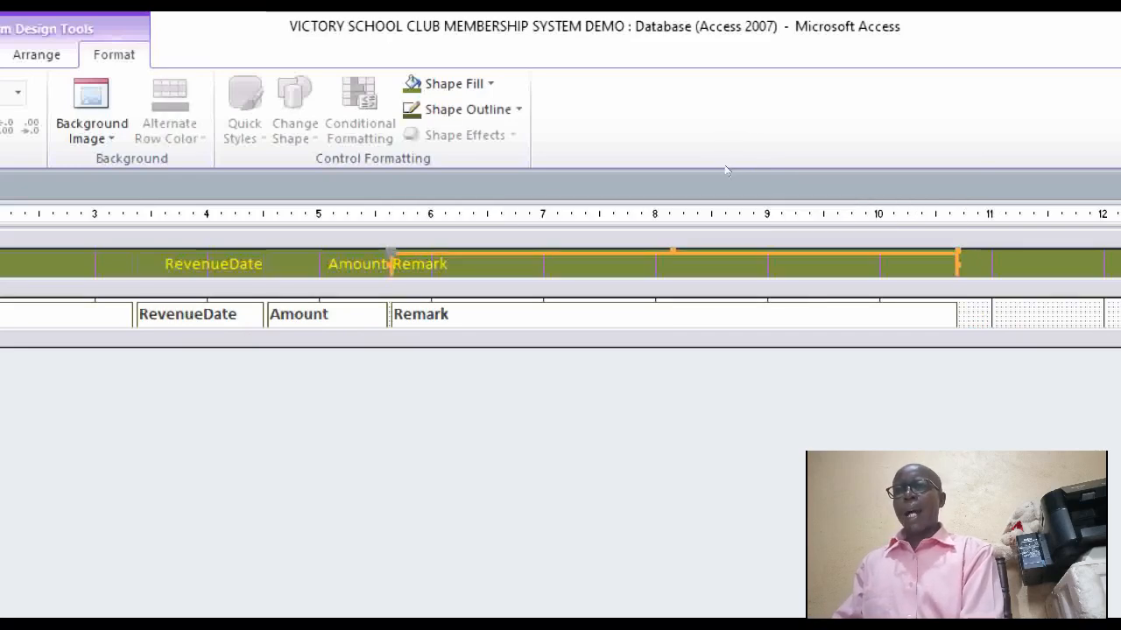
{"action": "left_click", "coordinate": [724, 168]}
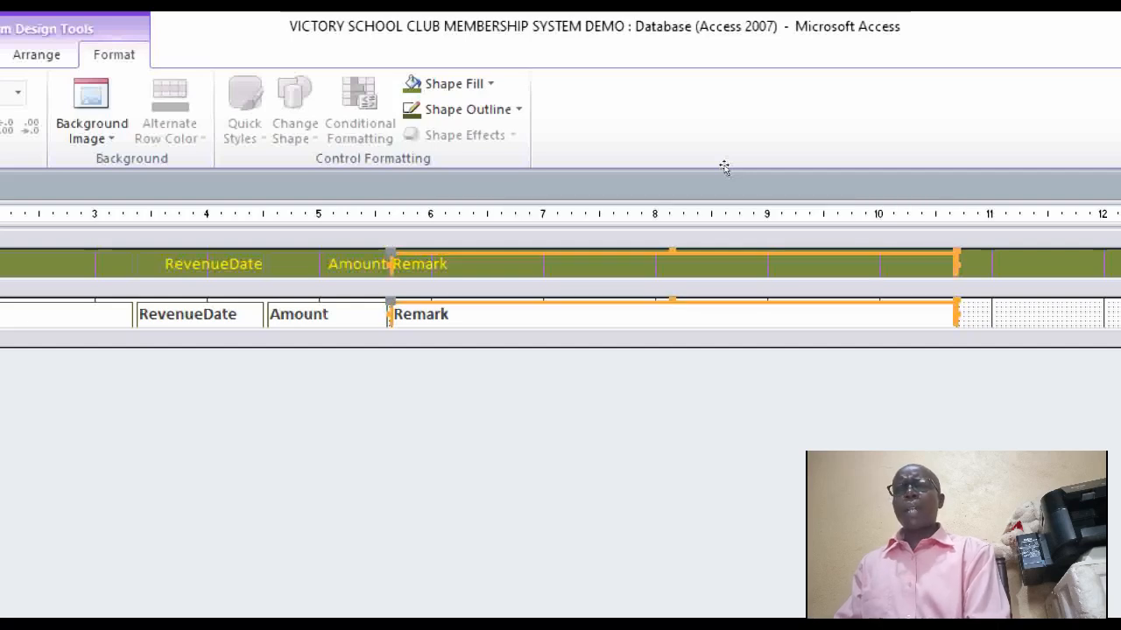
{"action": "key", "text": "shift+Left"}
{"action": "key", "text": "shift+Left"}
{"action": "key", "text": "shift+Left"}
{"action": "key", "text": "shift+Left"}
{"action": "key", "text": "shift+Left"}
{"action": "key", "text": "shift+Left"}
{"action": "key", "text": "shift+Left"}
{"action": "key", "text": "shift+Left"}
{"action": "key", "text": "shift+Left"}
{"action": "key", "text": "shift+Left"}
{"action": "key", "text": "shift+Left"}
{"action": "key", "text": "shift+Left"}
{"action": "key", "text": "shift+Left"}
{"action": "key", "text": "shift+Left"}
{"action": "key", "text": "shift+Left"}
{"action": "key", "text": "shift+Left"}
{"action": "key", "text": "shift+Left"}
{"action": "key", "text": "shift+Left"}
{"action": "key", "text": "shift+Left"}
{"action": "key", "text": "shift+Left"}
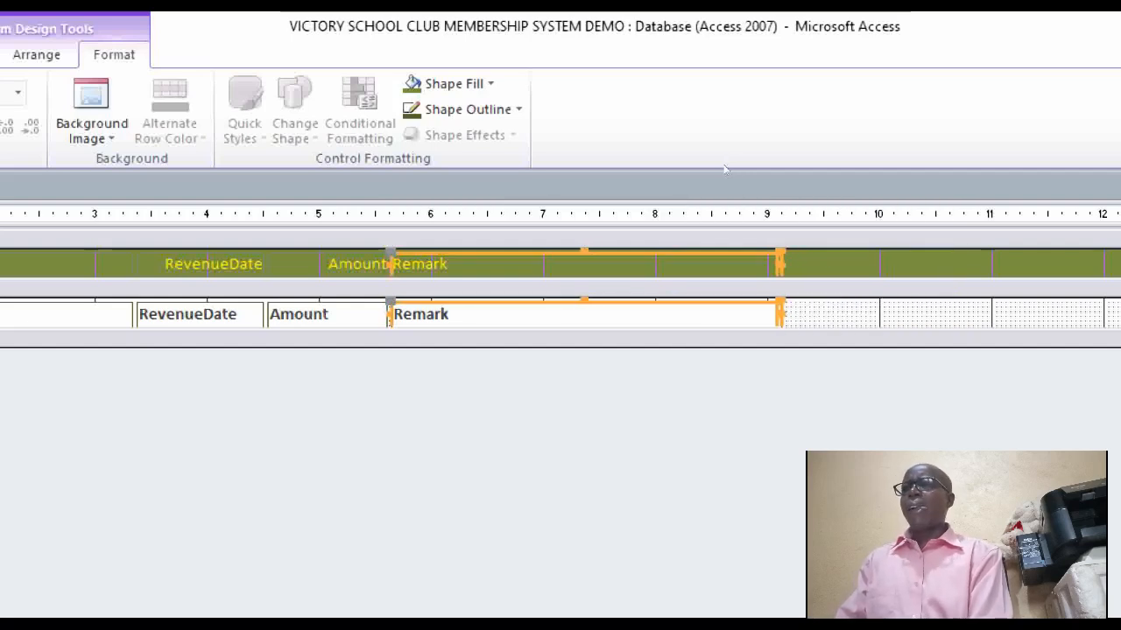
{"action": "key", "text": "shift+Left"}
{"action": "key", "text": "shift+Left"}
{"action": "key", "text": "shift+Left"}
{"action": "key", "text": "shift+Left"}
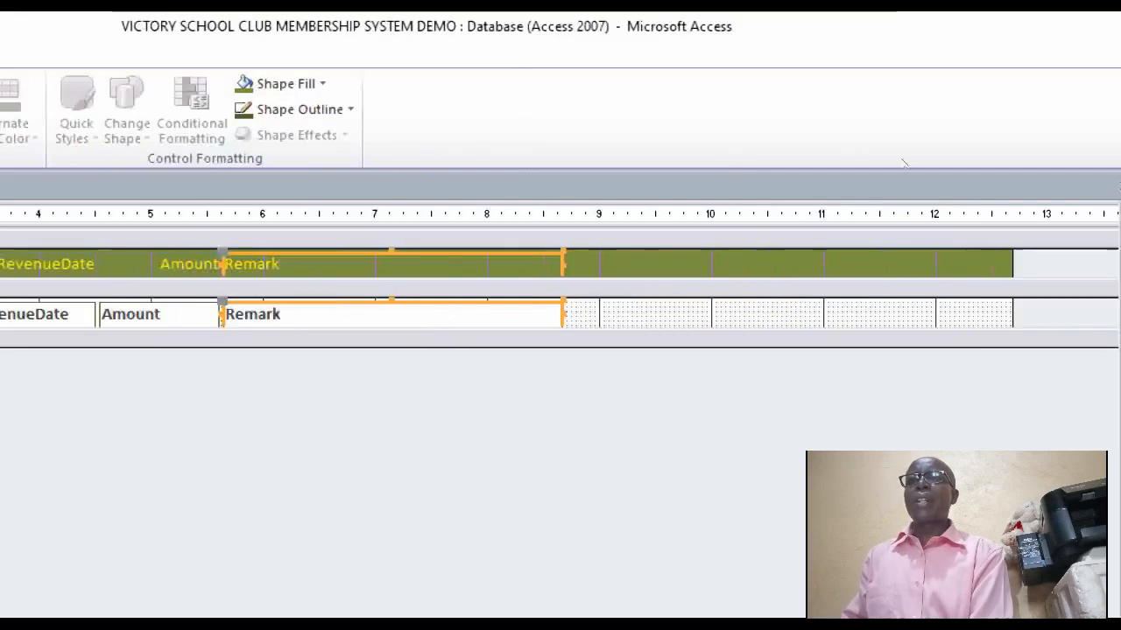
Step: Show the property sheet and reduce the form's width to about 8.7 inches, ending just beyond the Remark text box
{"action": "key", "text": "F4"}
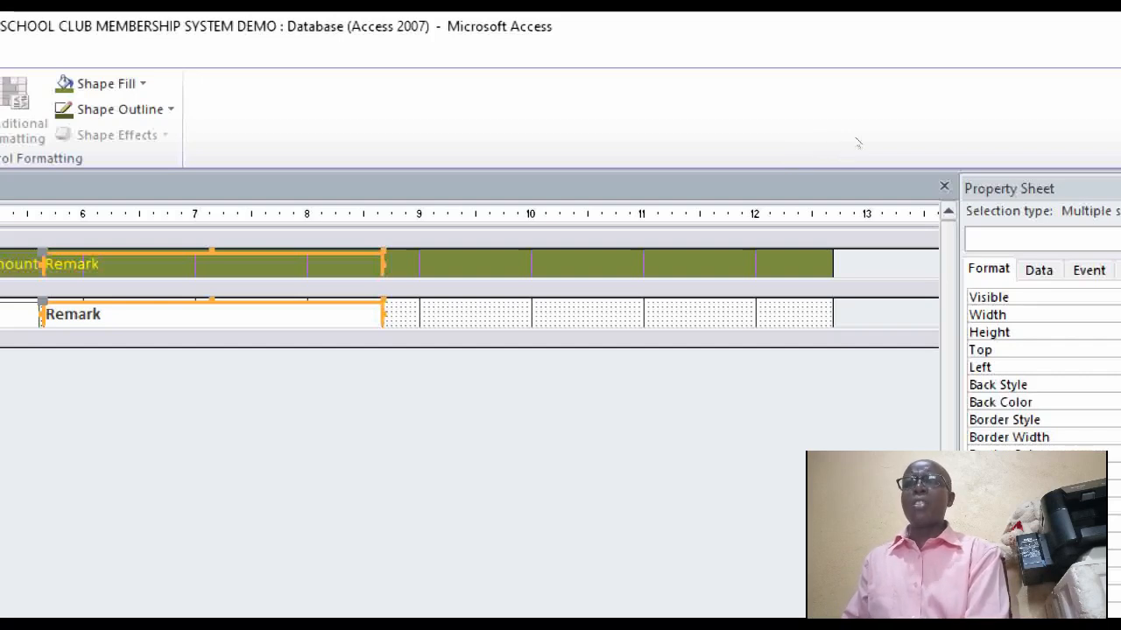
{"action": "left_click_drag", "start_coordinate": [832, 265], "coordinate": [387, 265]}
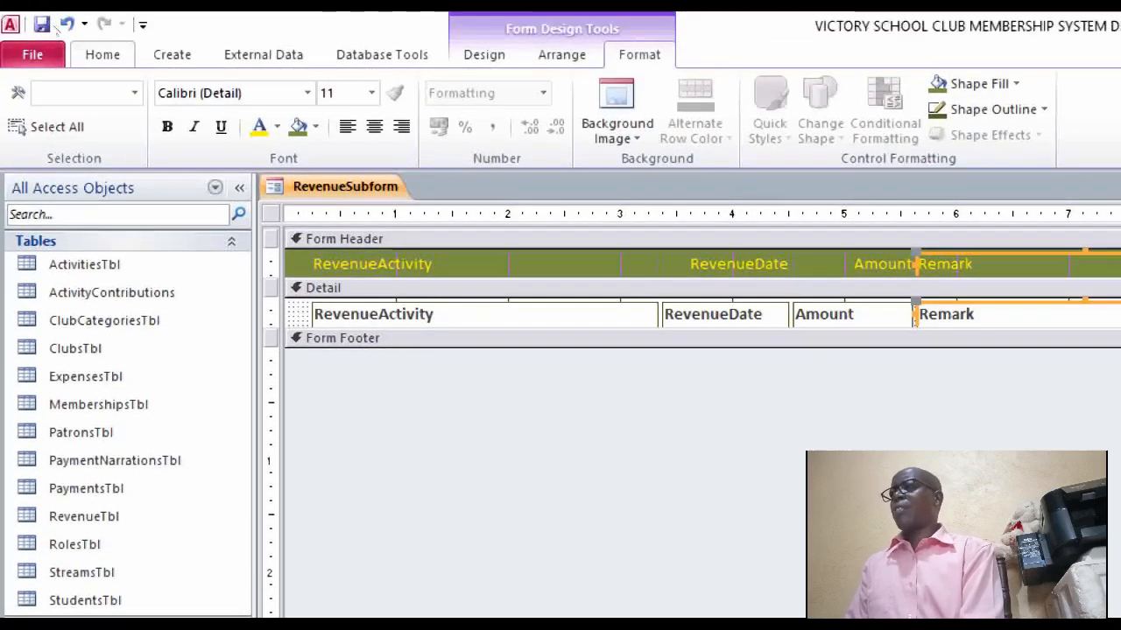
Step: Preview the RevenueSubform layout in Form View and return it to Design View
{"action": "left_click", "coordinate": [102, 55]}
{"action": "left_click", "coordinate": [27, 97]}
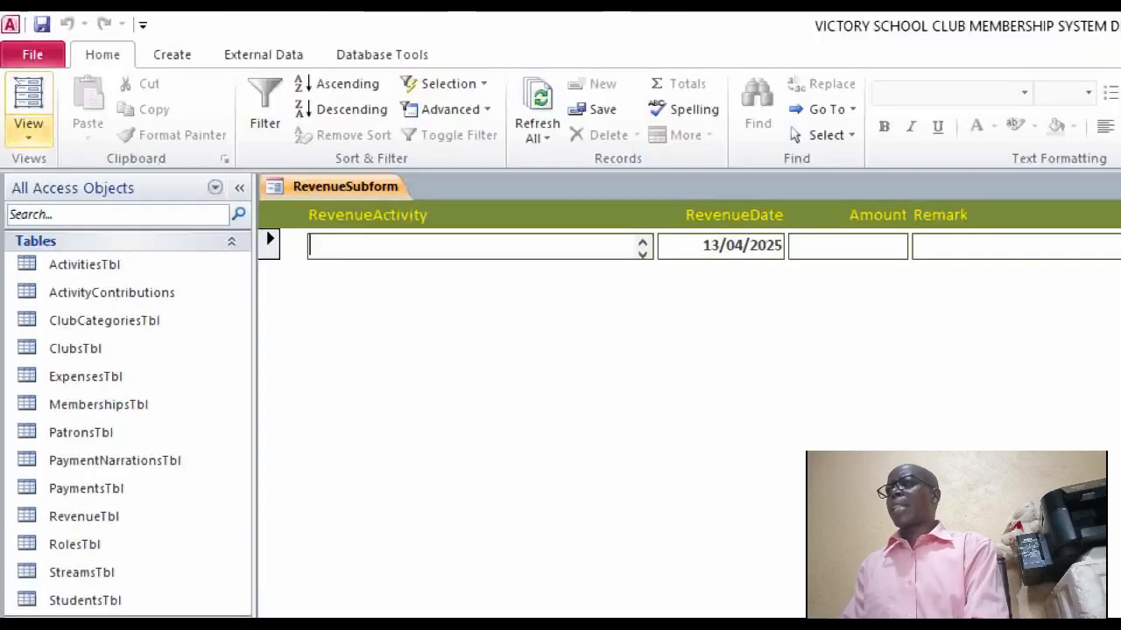
{"action": "left_click", "coordinate": [28, 48]}
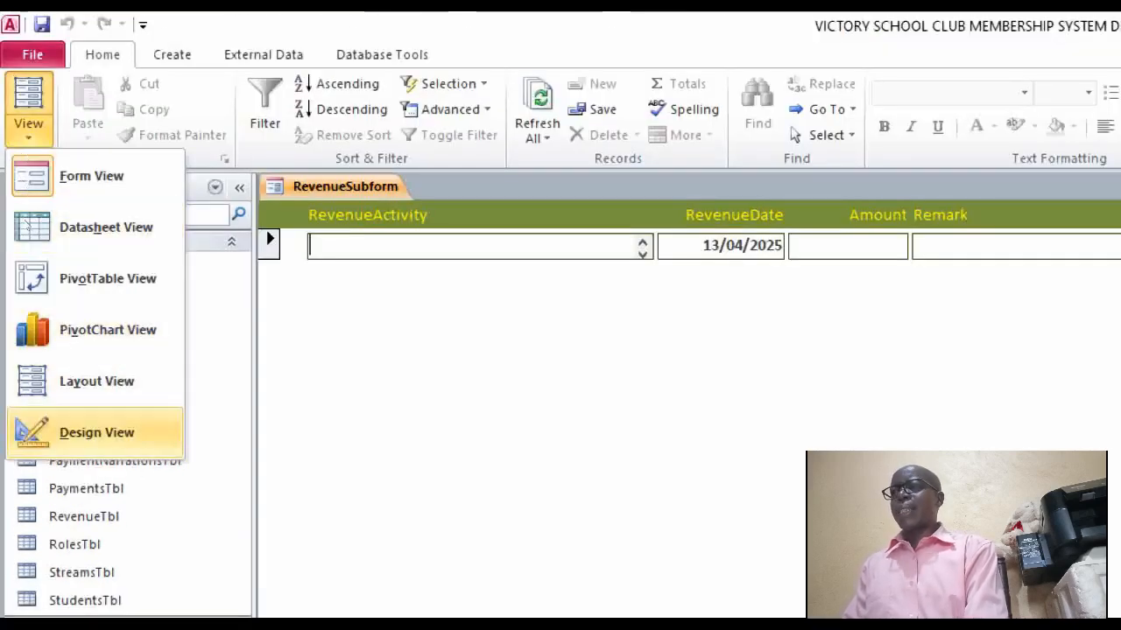
{"action": "left_click", "coordinate": [96, 433]}
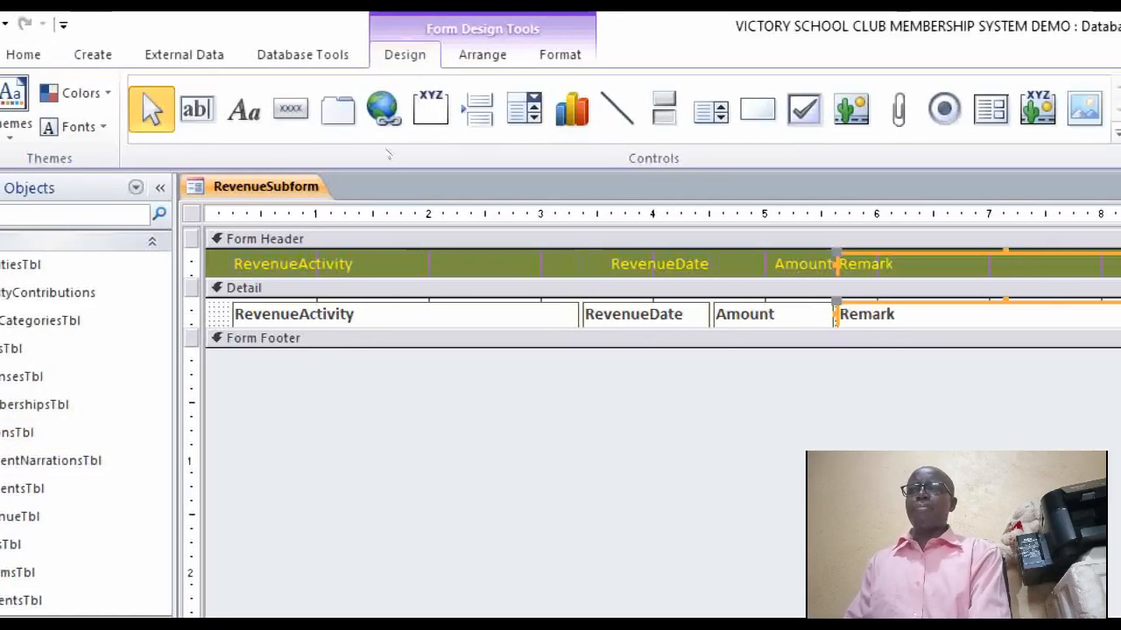
Step: Set the detail section's Alternate Back Color to a light olive green from the theme colors
{"action": "left_click", "coordinate": [692, 288]}
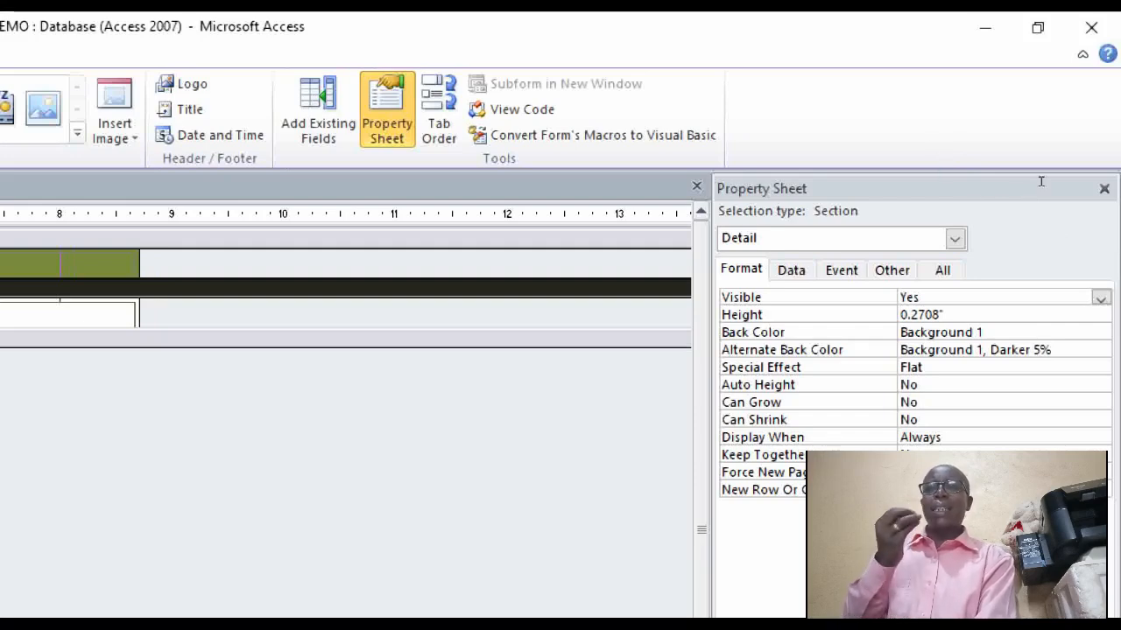
{"action": "left_click", "coordinate": [964, 349]}
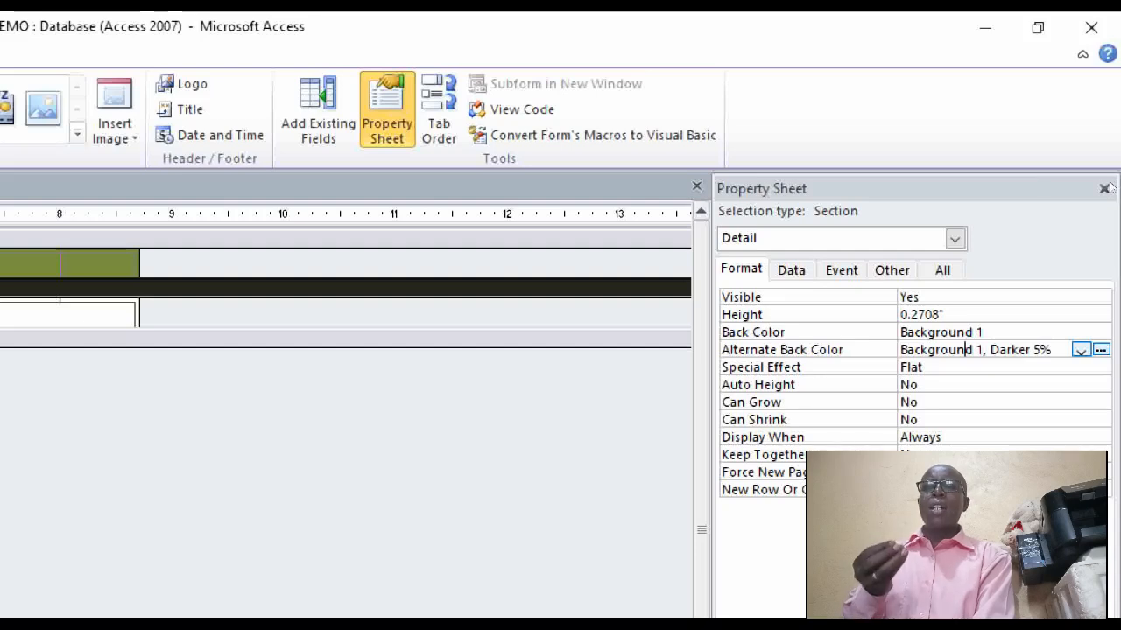
{"action": "left_click", "coordinate": [1081, 349]}
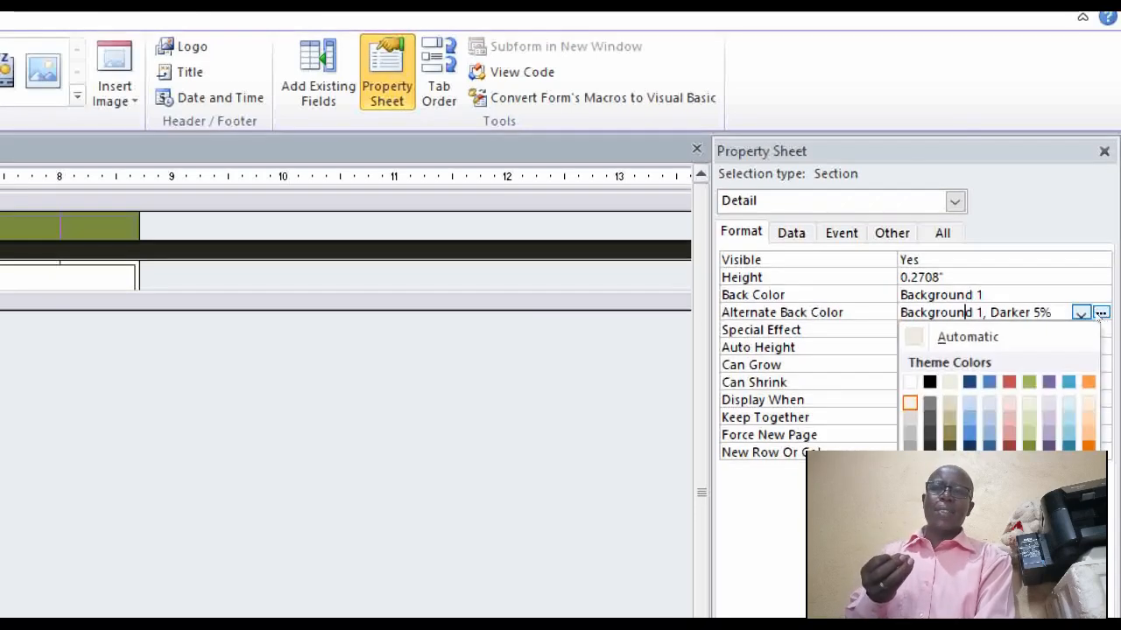
{"action": "left_click", "coordinate": [1029, 418]}
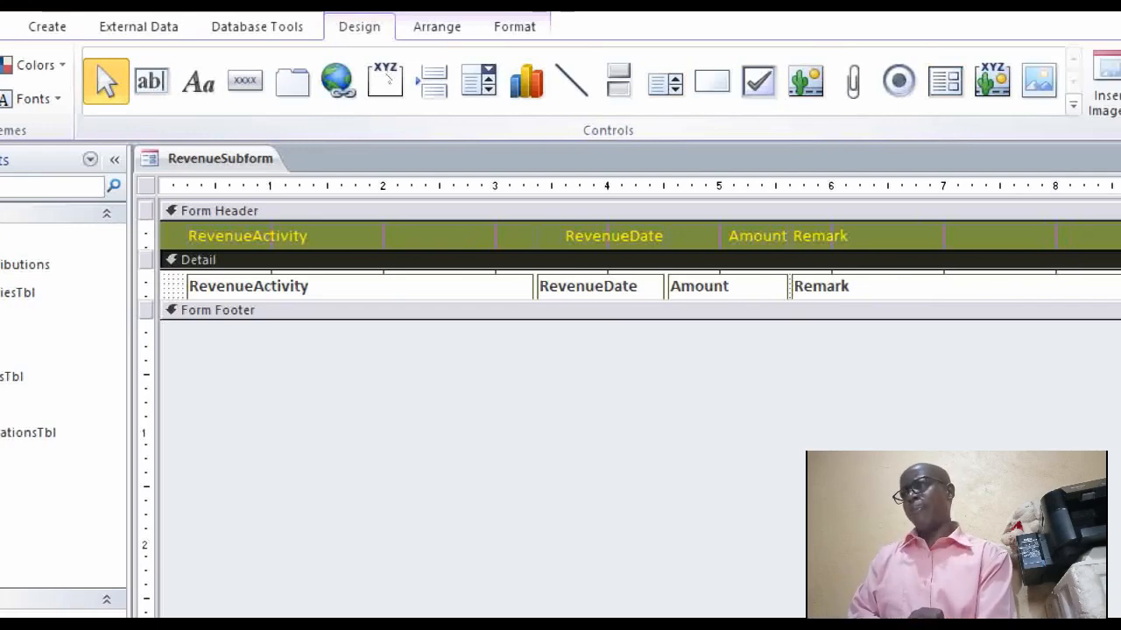
Step: Add an unbound text box about 1 inch wide to the form footer, directly below the Amount text box
{"action": "left_click", "coordinate": [140, 69]}
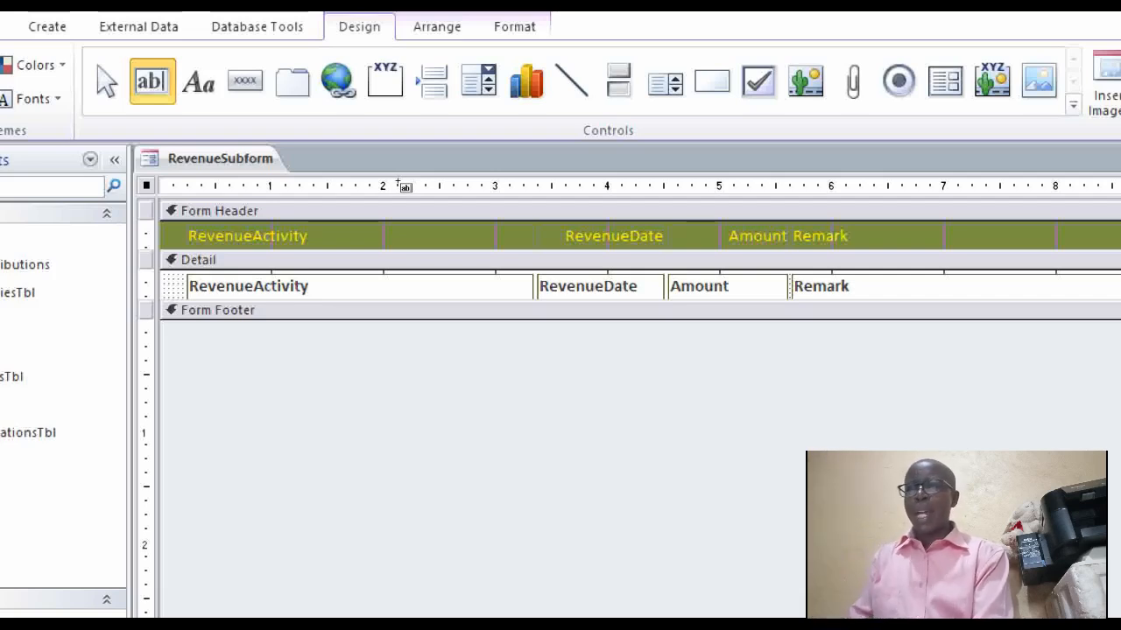
{"action": "left_click_drag", "start_coordinate": [672, 325], "coordinate": [785, 353]}
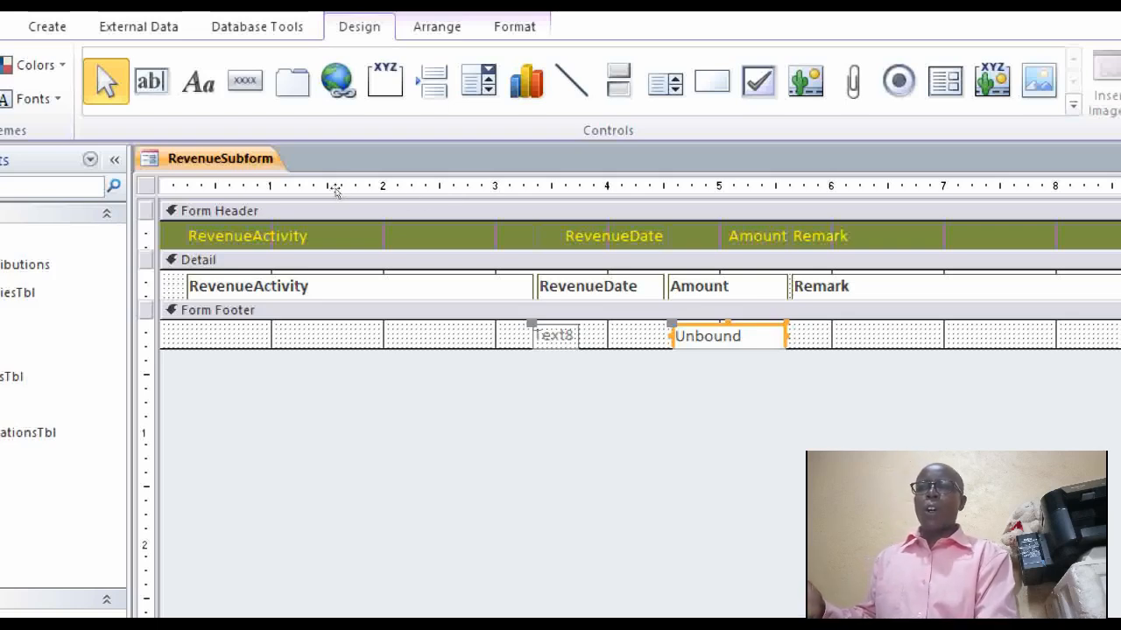
Step: Change the caption of the footer text box's attached label to "Total Revenue"
{"action": "left_click", "coordinate": [555, 336]}
{"action": "double_click", "coordinate": [555, 337]}
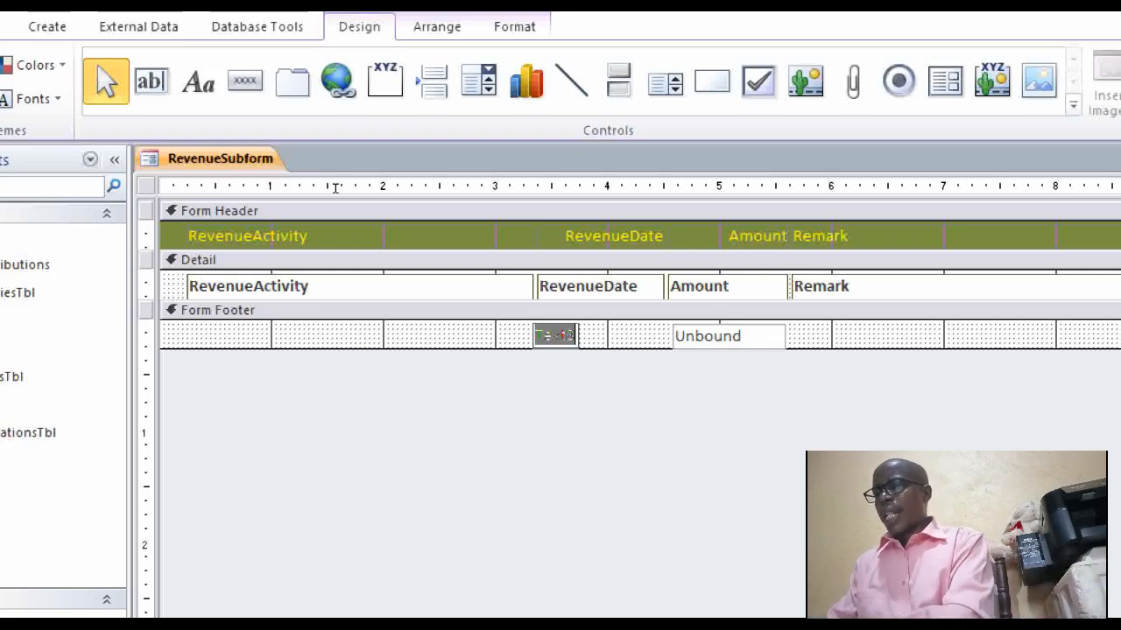
{"action": "key", "text": "BackSpace"}
{"action": "type", "text": "T"}
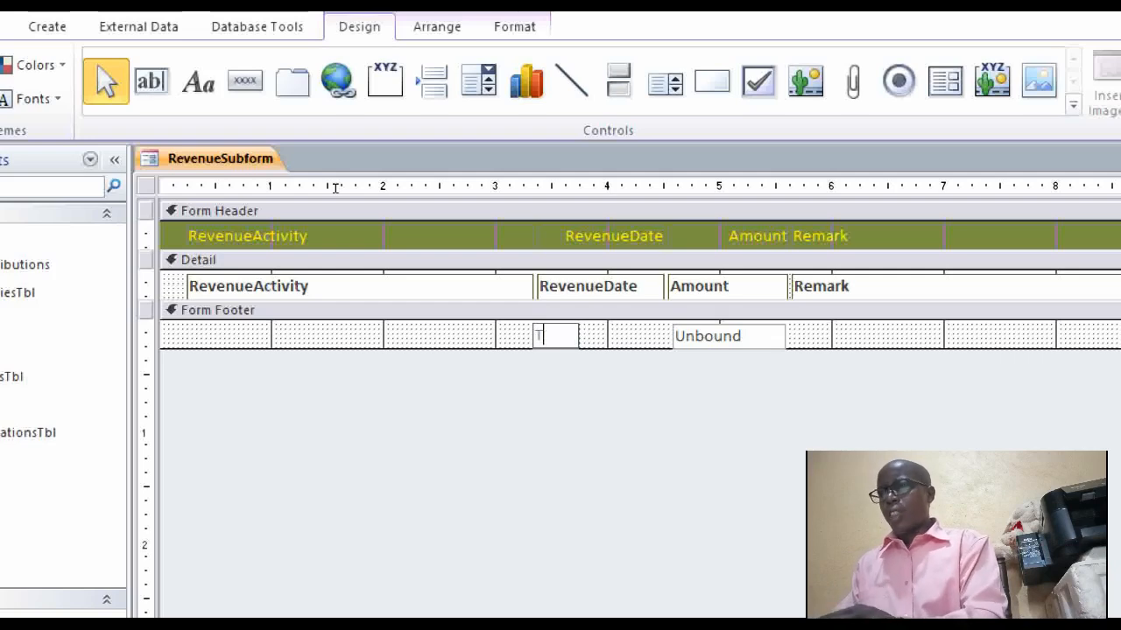
{"action": "type", "text": "ot"}
{"action": "key", "text": "BackSpace"}
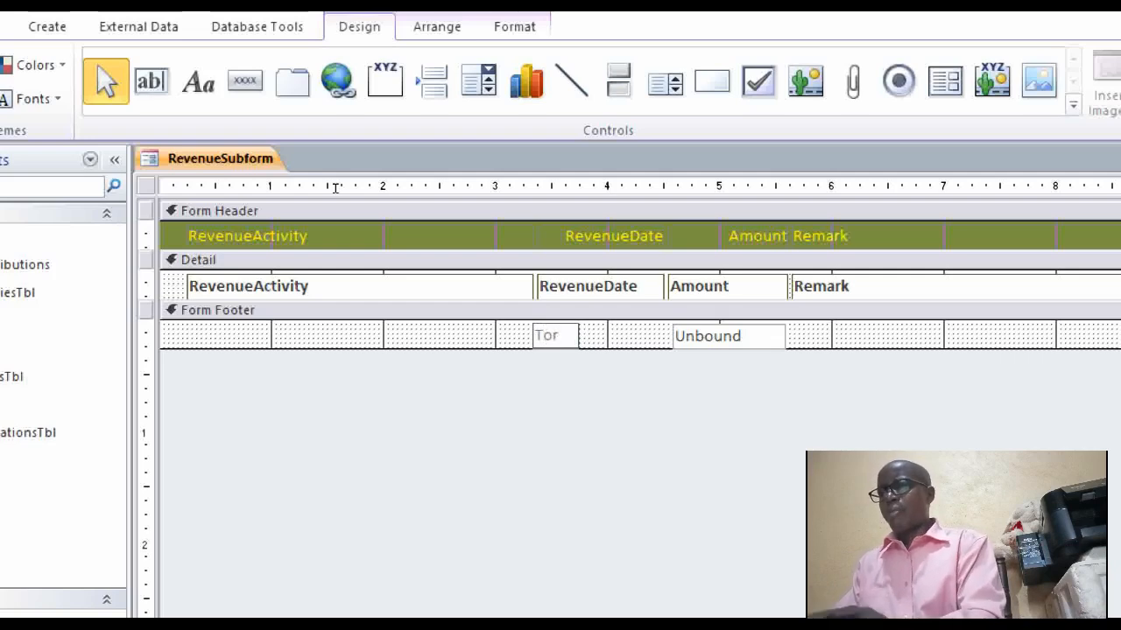
{"action": "type", "text": "ta"}
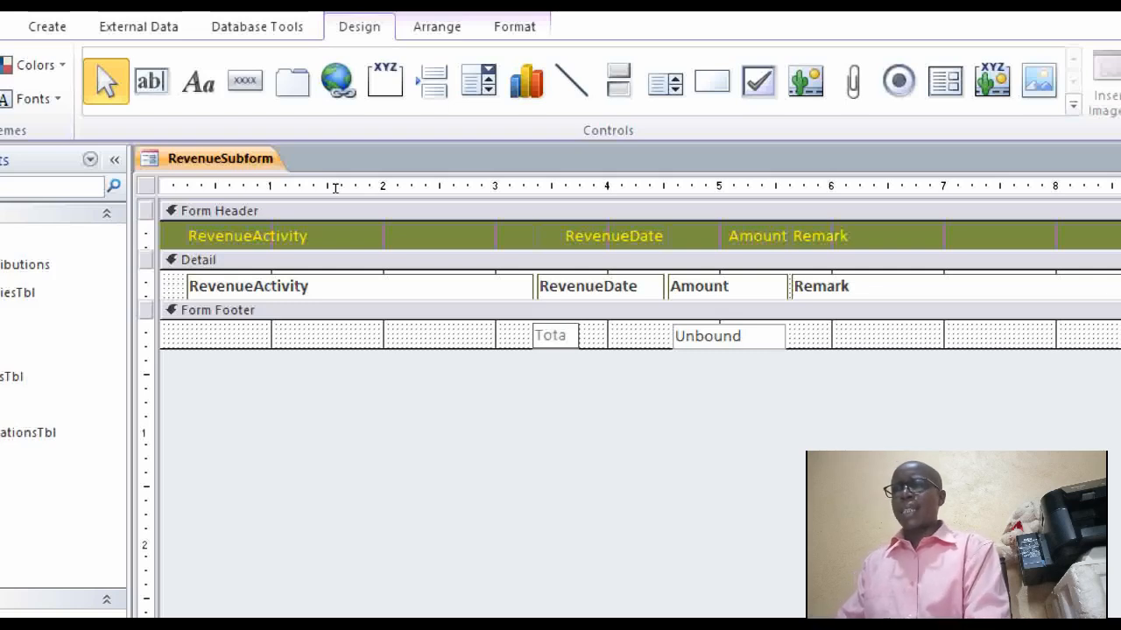
{"action": "type", "text": "l"}
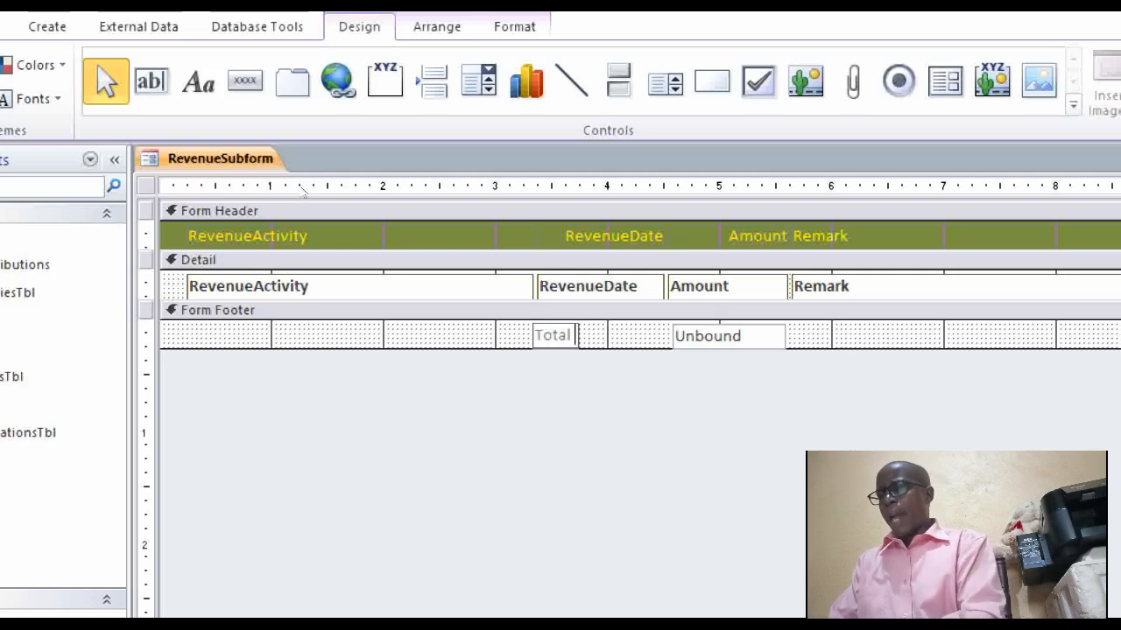
{"action": "type", "text": " Re"}
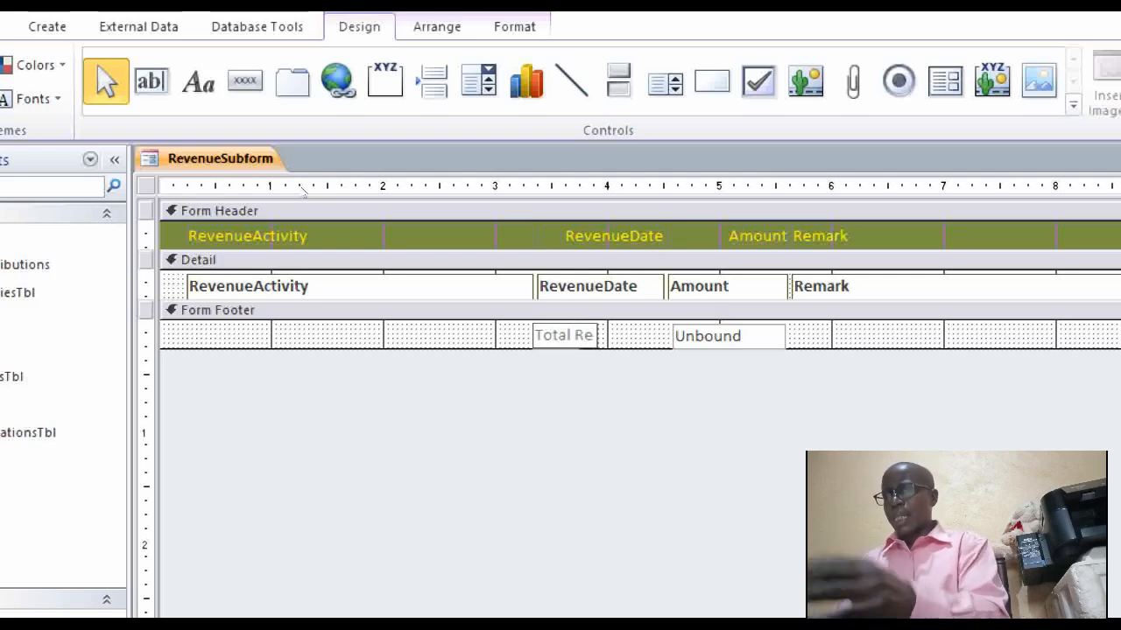
{"action": "type", "text": "nue"}
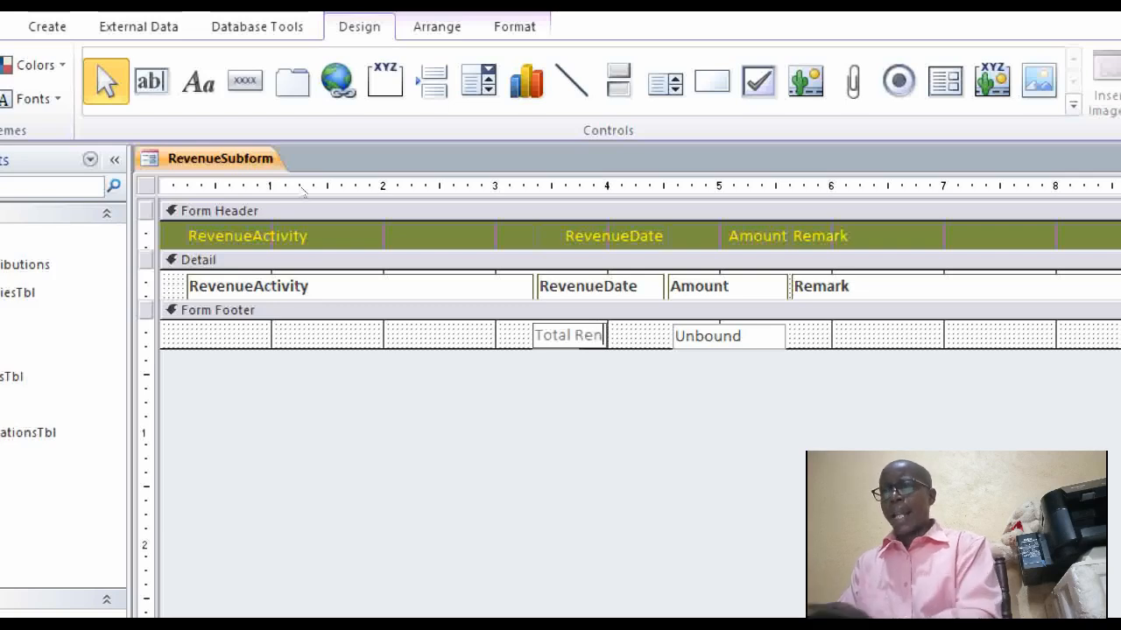
{"action": "key", "text": "BackSpace"}
{"action": "key", "text": "BackSpace"}
{"action": "key", "text": "BackSpace"}
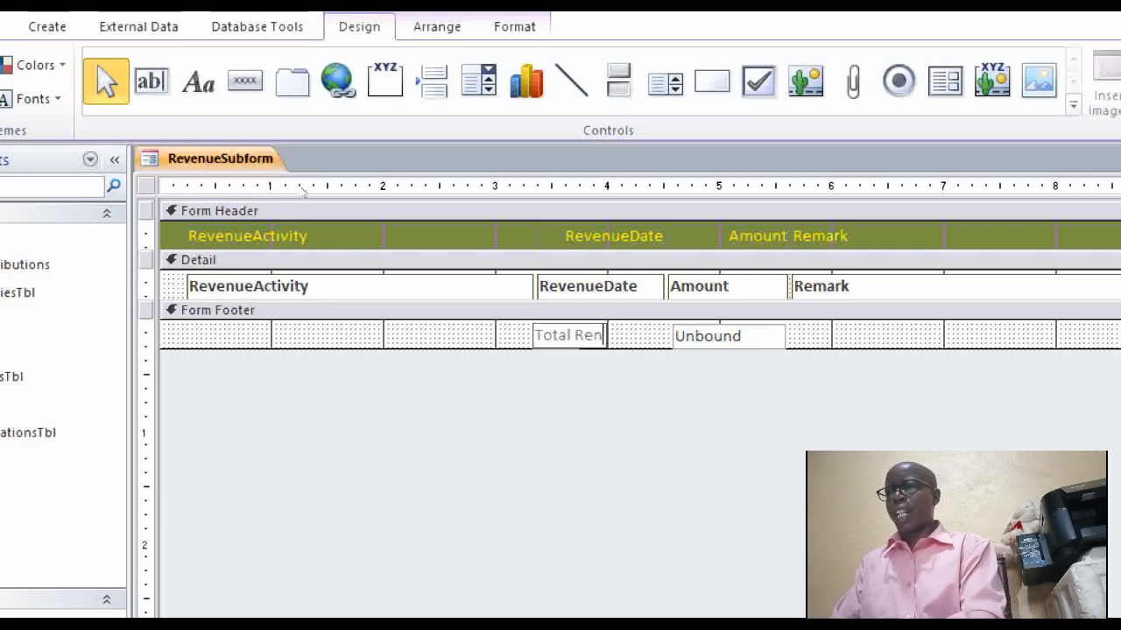
{"action": "type", "text": "venue"}
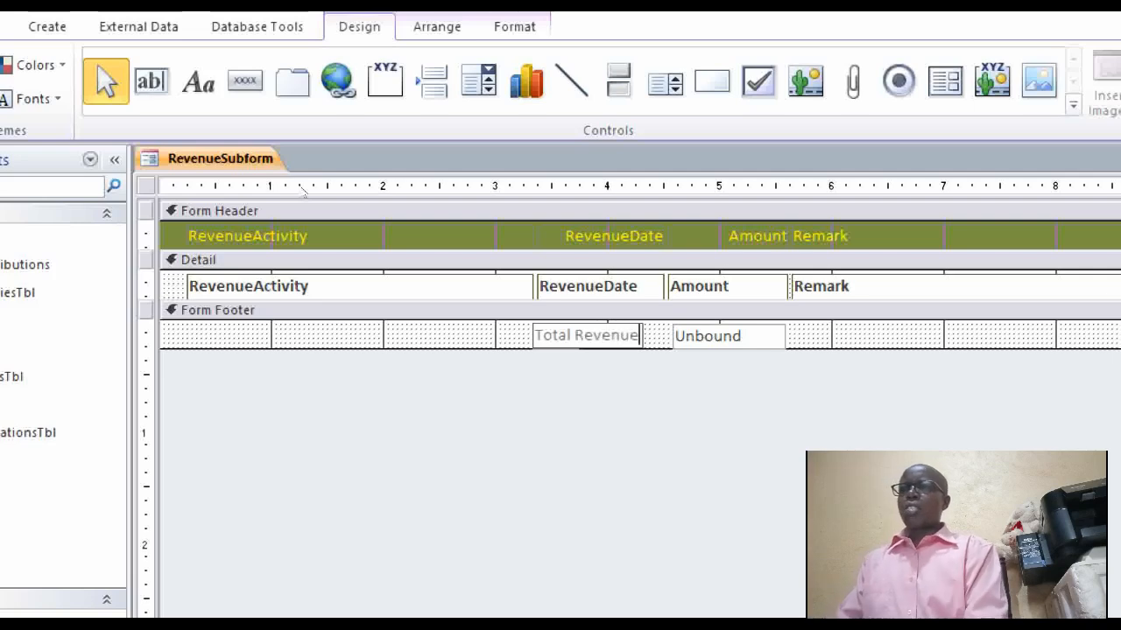
Step: Make the Total Revenue label and the unbound footer text box bold with font size 14
{"action": "left_click_drag", "start_coordinate": [501, 185], "coordinate": [802, 186]}
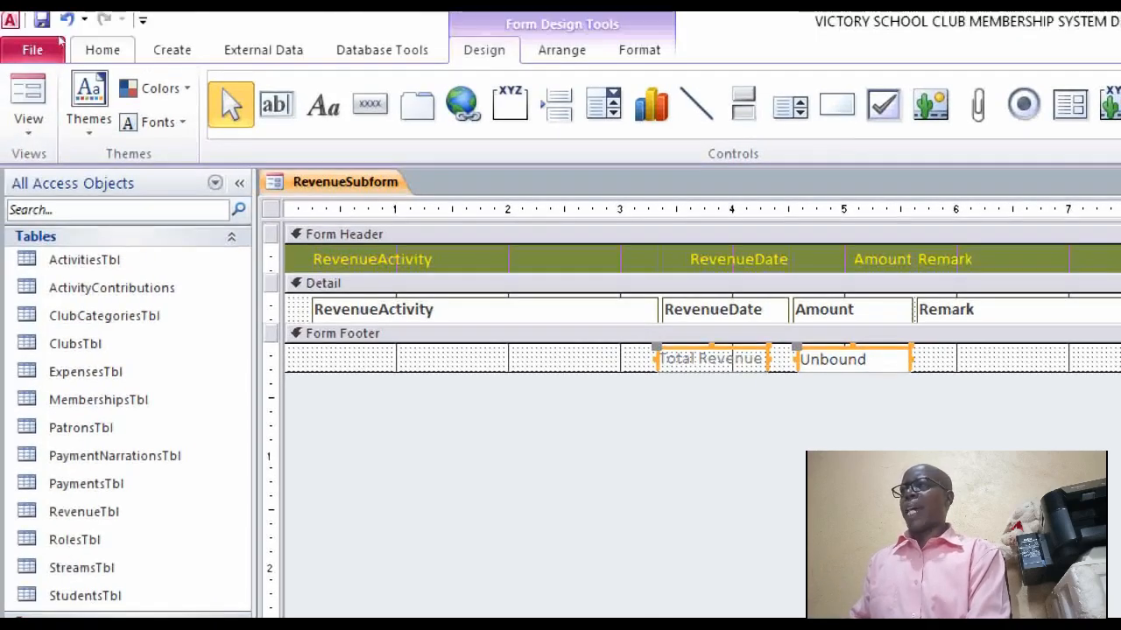
{"action": "left_click", "coordinate": [88, 49]}
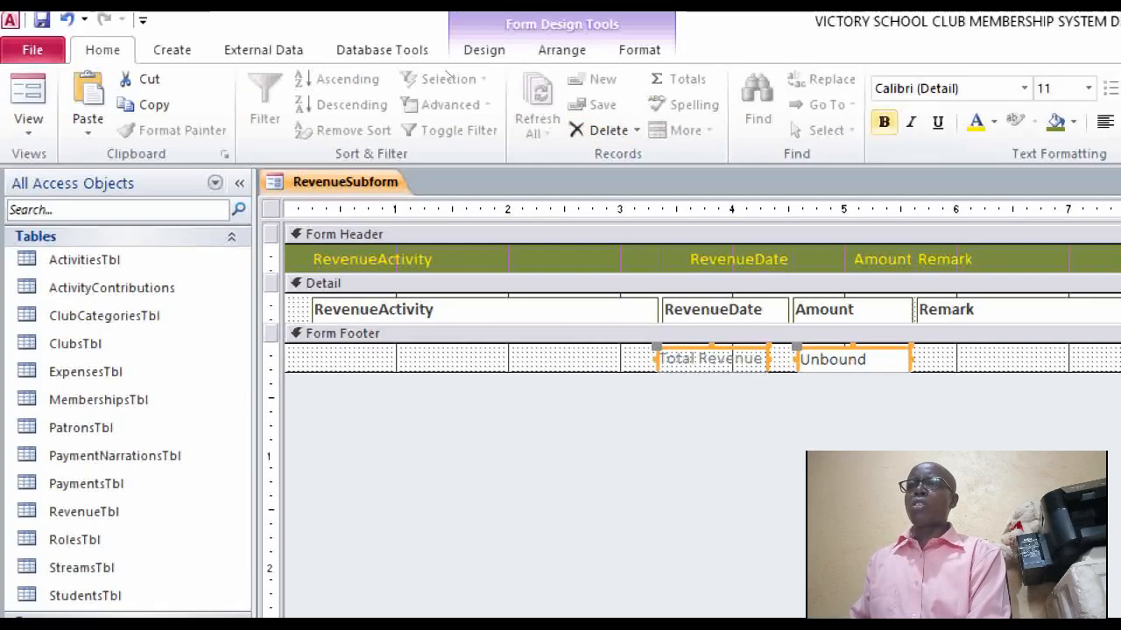
{"action": "left_click", "coordinate": [884, 121]}
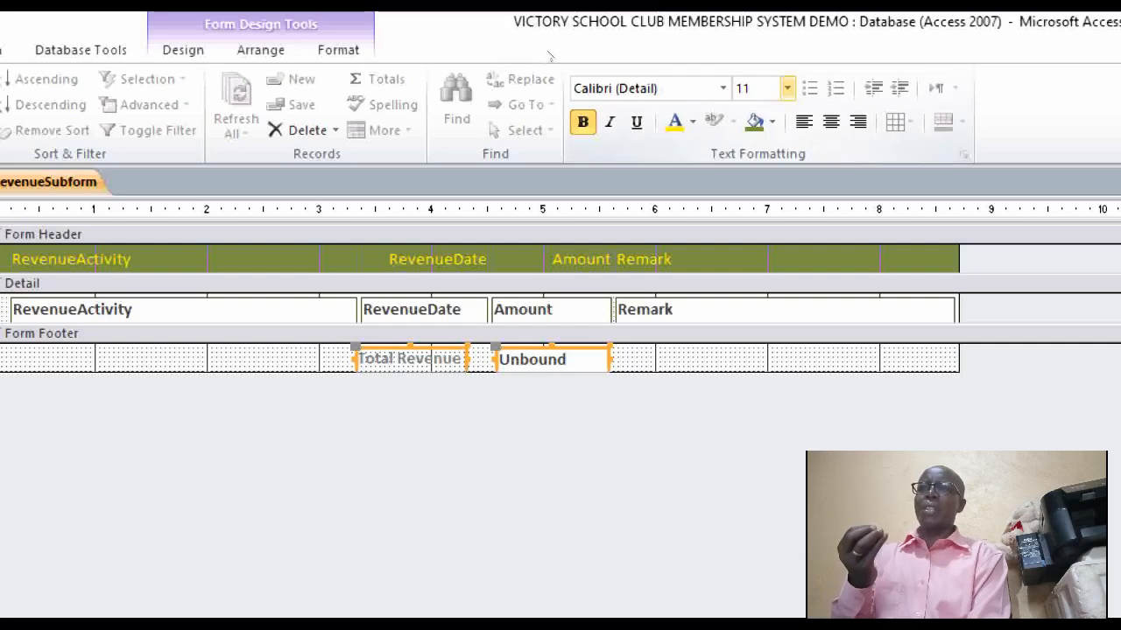
{"action": "left_click", "coordinate": [787, 88]}
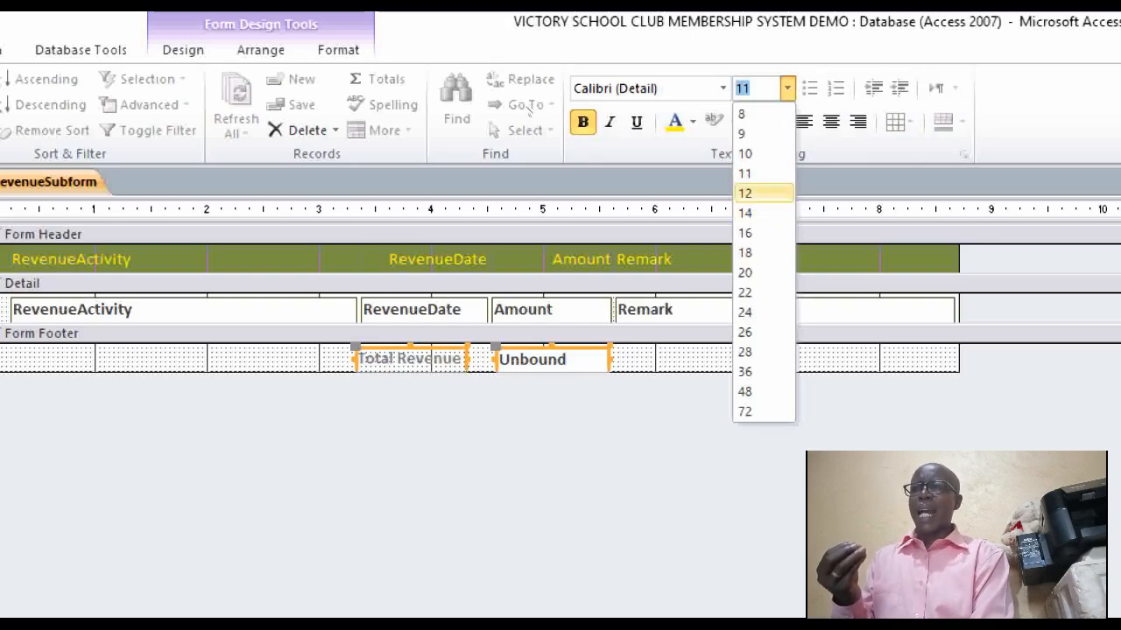
{"action": "left_click", "coordinate": [762, 214]}
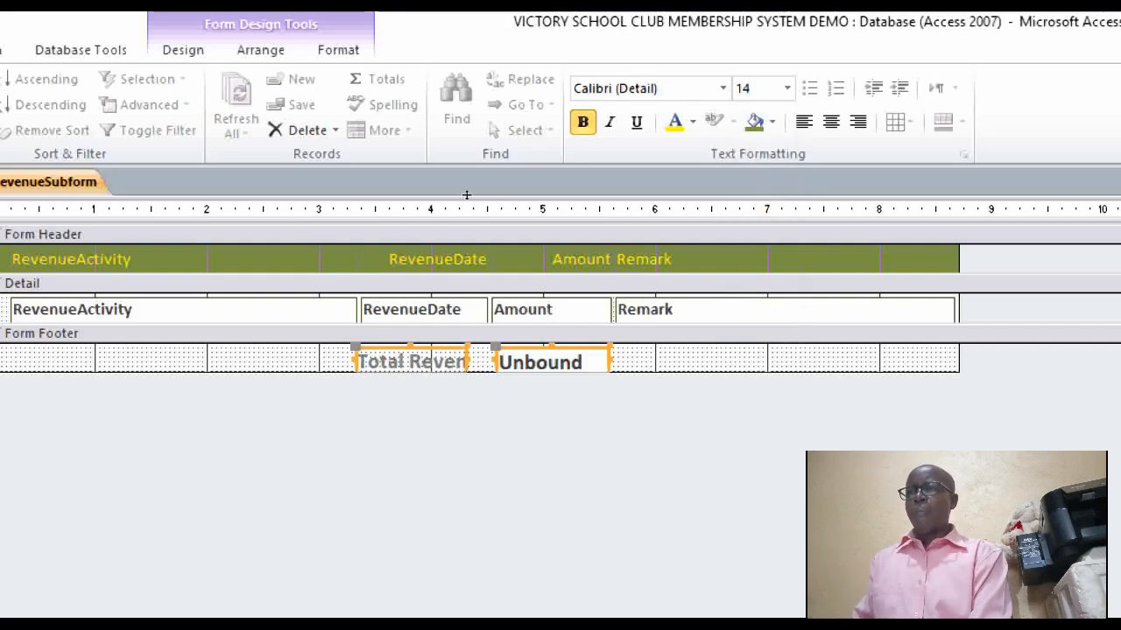
Step: Enlarge the form footer and its two controls to fit the text, extending the Total Revenue label leftward to about 1.6 inches wide
{"action": "left_click_drag", "start_coordinate": [467, 192], "coordinate": [468, 202]}
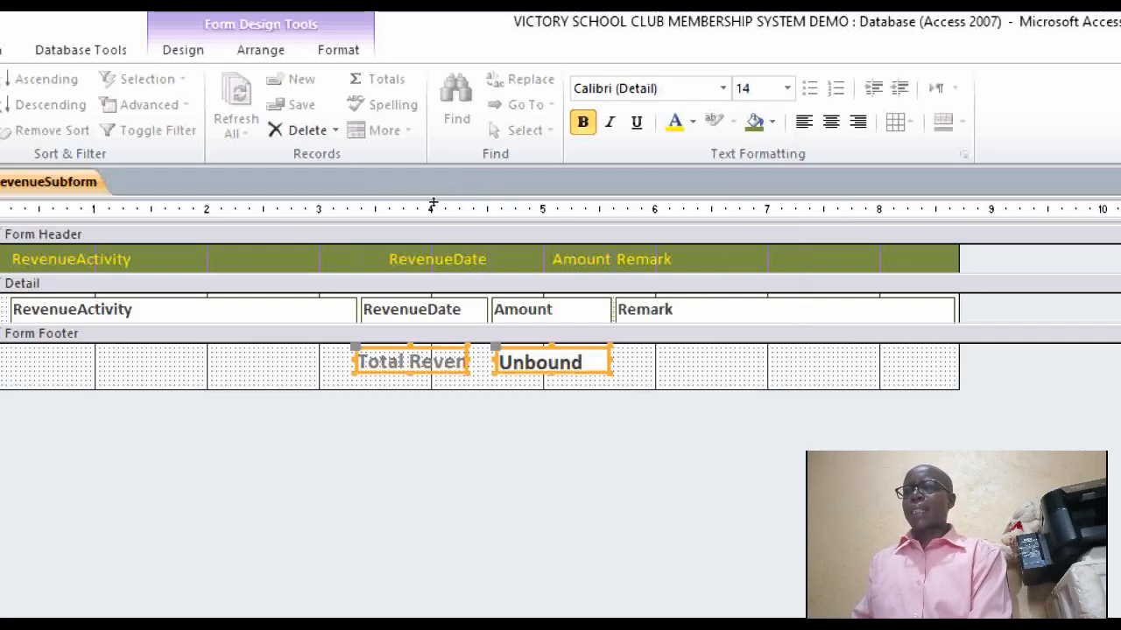
{"action": "double_click", "coordinate": [427, 194]}
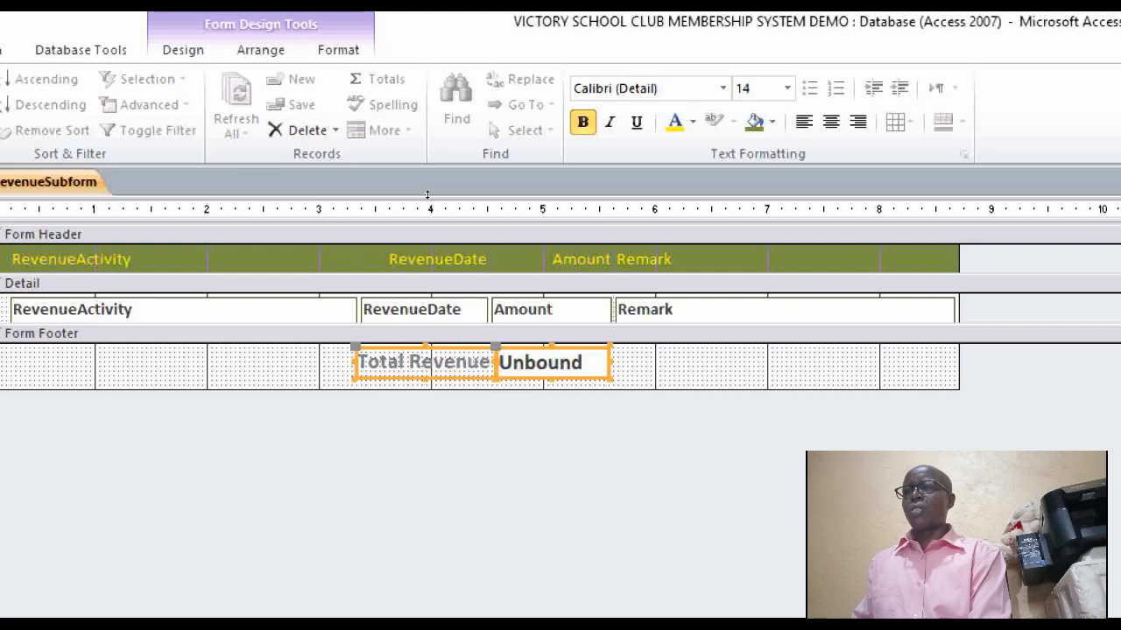
{"action": "left_click", "coordinate": [316, 200]}
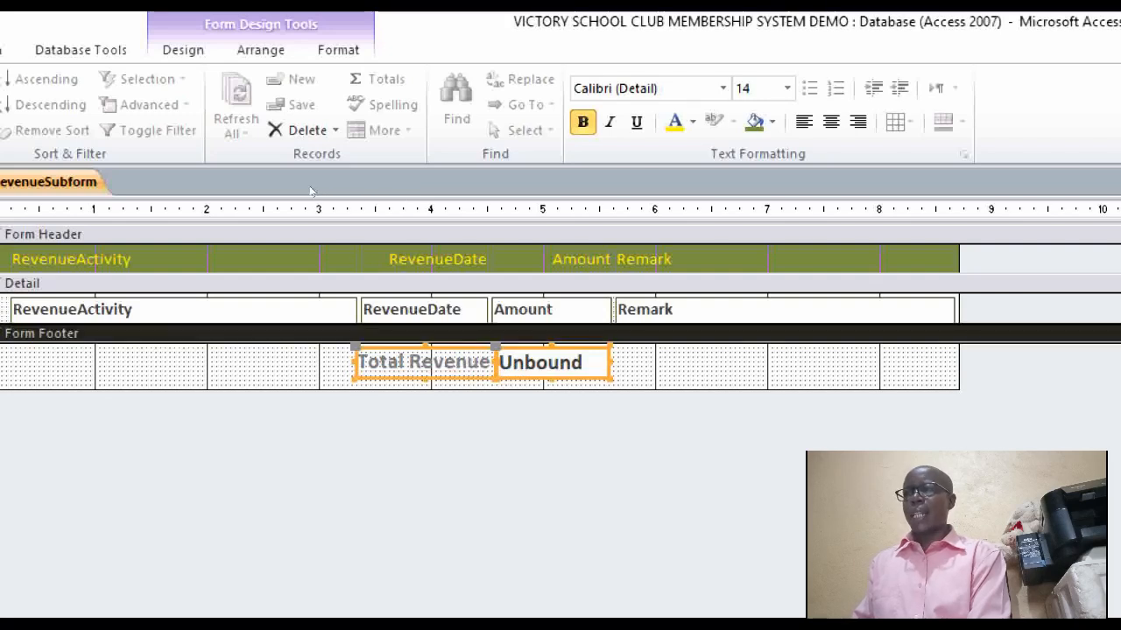
{"action": "left_click", "coordinate": [335, 190]}
{"action": "left_click_drag", "start_coordinate": [327, 189], "coordinate": [307, 190]}
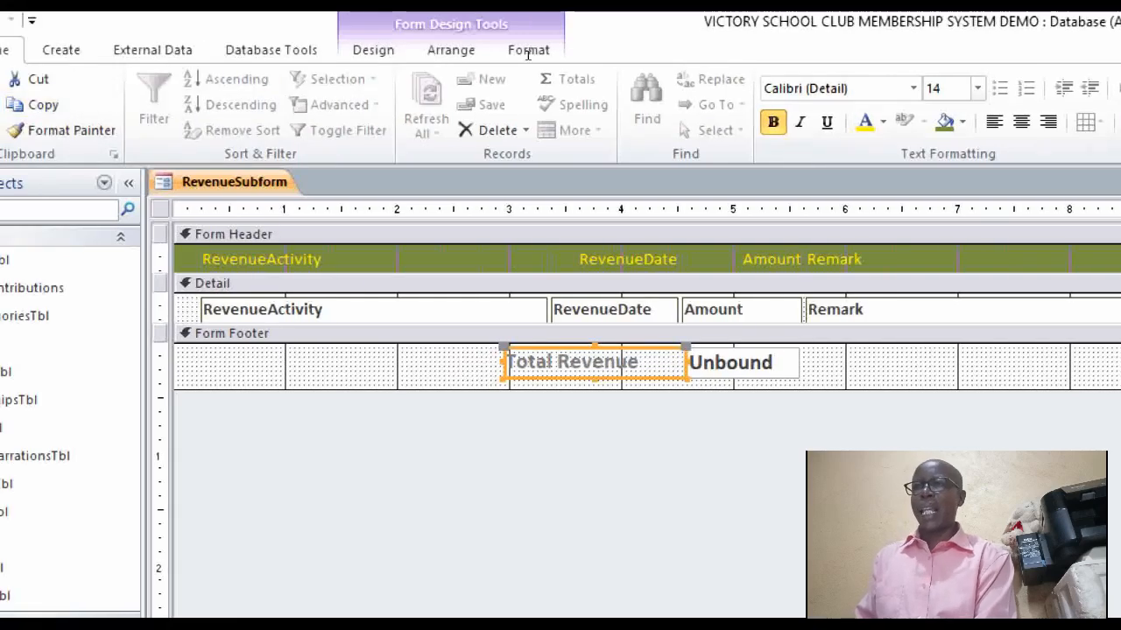
Step: Fill the form footer section with the darkest olive green from the theme colors
{"action": "left_click", "coordinate": [883, 121]}
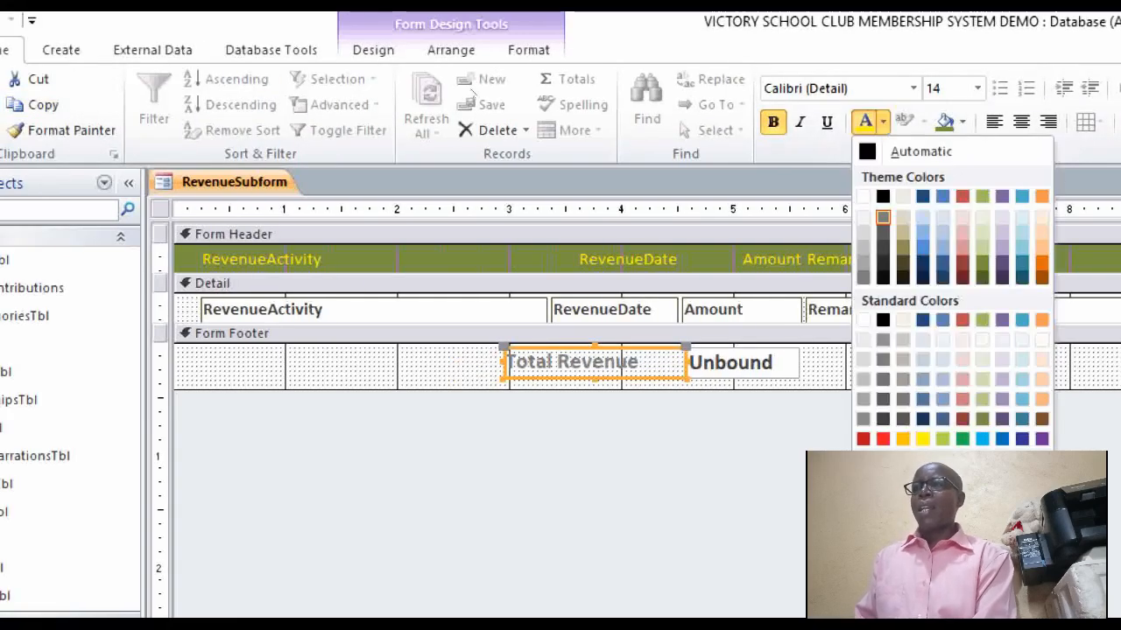
{"action": "left_click", "coordinate": [583, 333]}
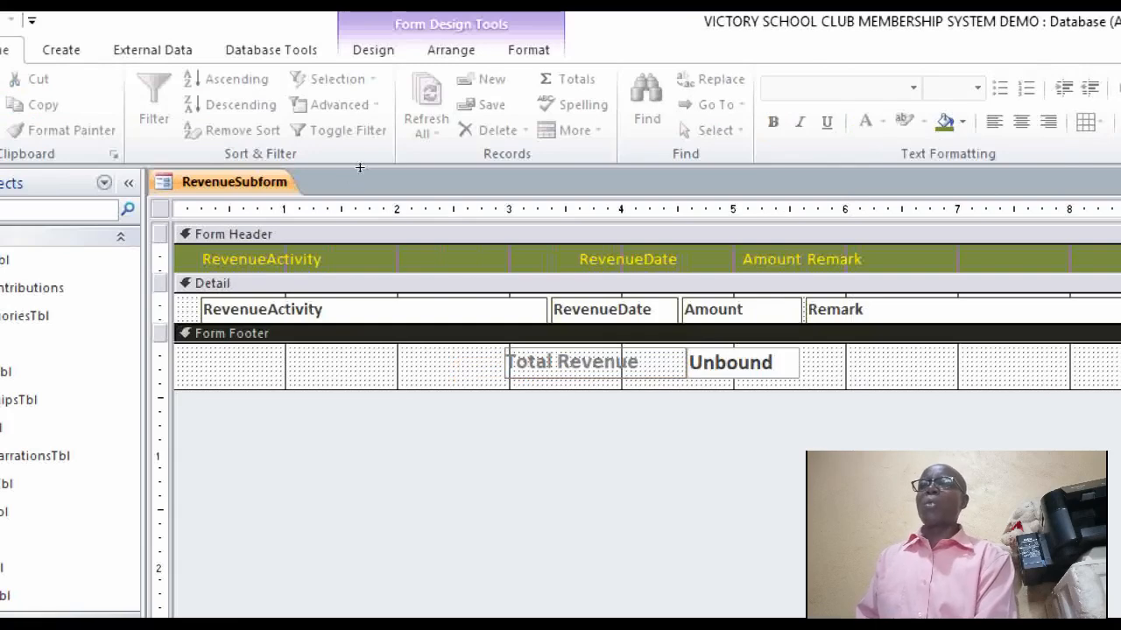
{"action": "left_click", "coordinate": [886, 121]}
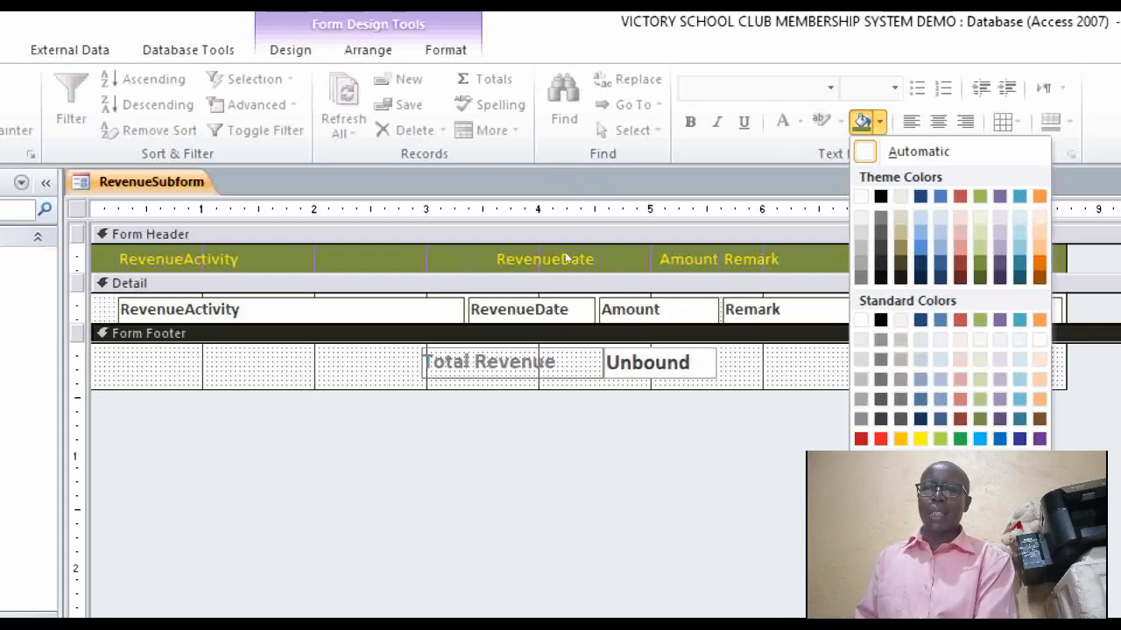
{"action": "left_click", "coordinate": [980, 278]}
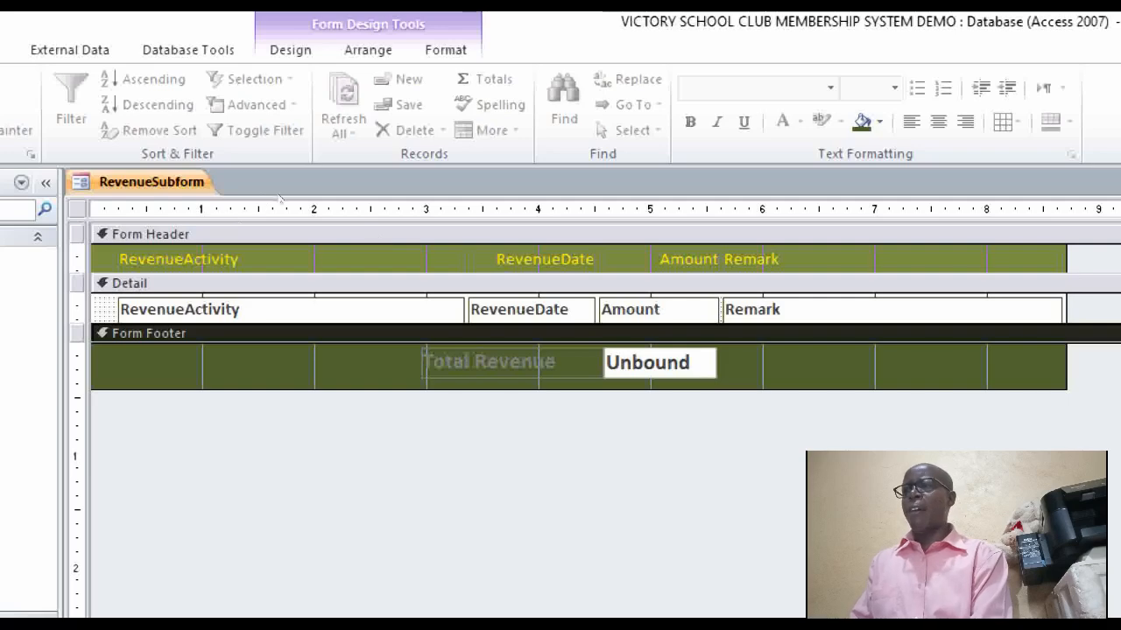
Step: Try red on the Total Revenue label's text, and settle on standard yellow as its font color
{"action": "left_click", "coordinate": [511, 363]}
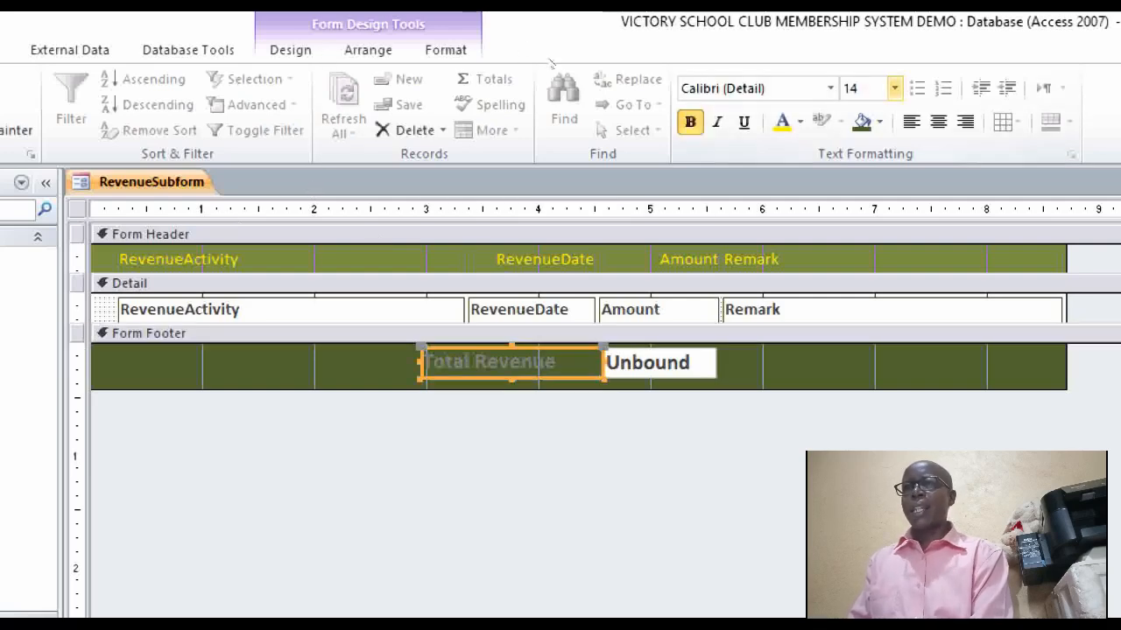
{"action": "left_click", "coordinate": [800, 122]}
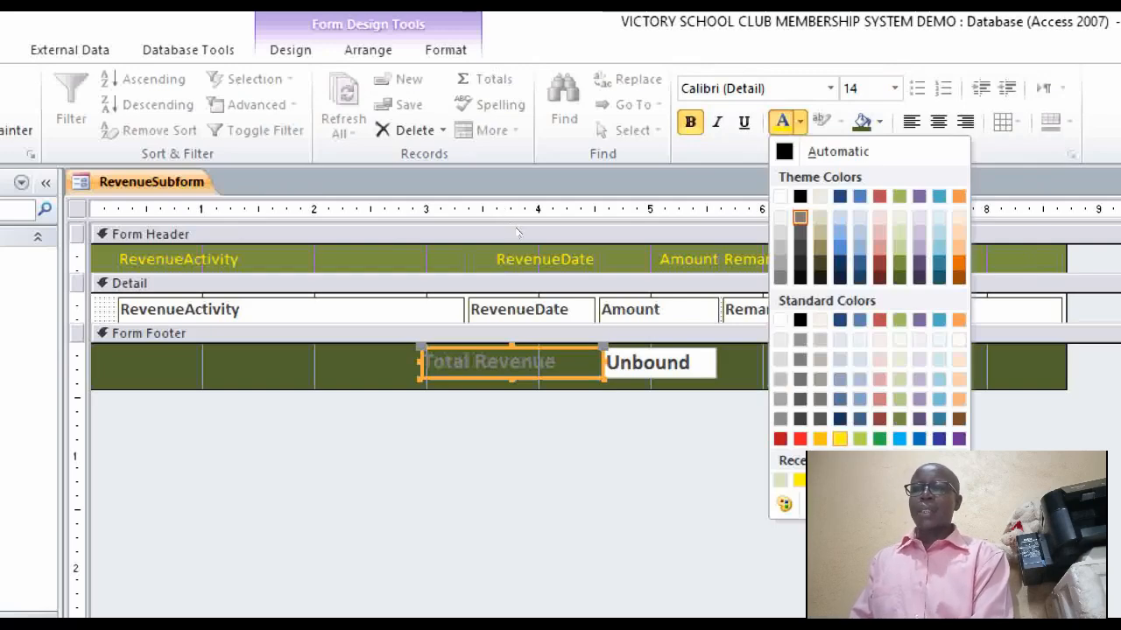
{"action": "left_click", "coordinate": [799, 439]}
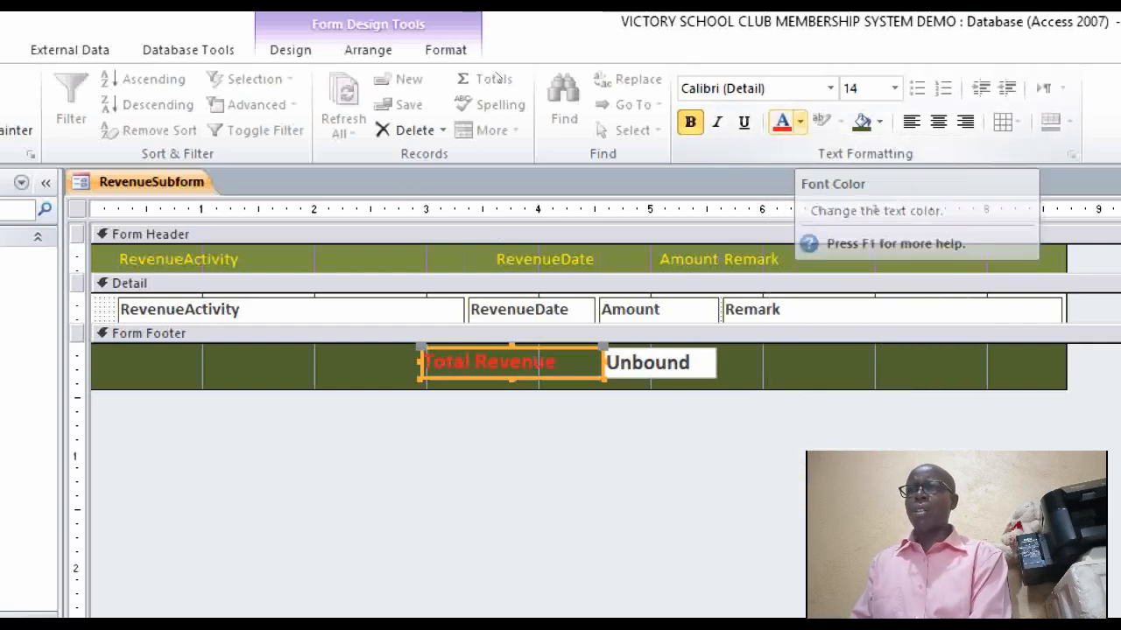
{"action": "left_click", "coordinate": [799, 122]}
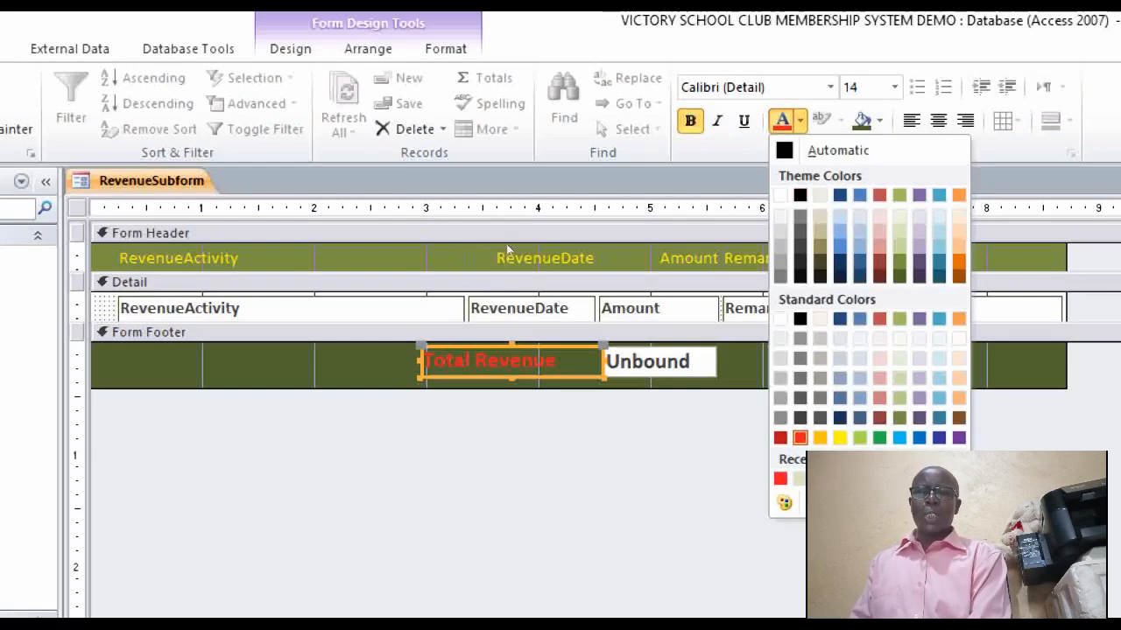
{"action": "left_click", "coordinate": [840, 438]}
Step: Set the font color of the unbound footer text box to standard red
{"action": "left_click", "coordinate": [670, 361]}
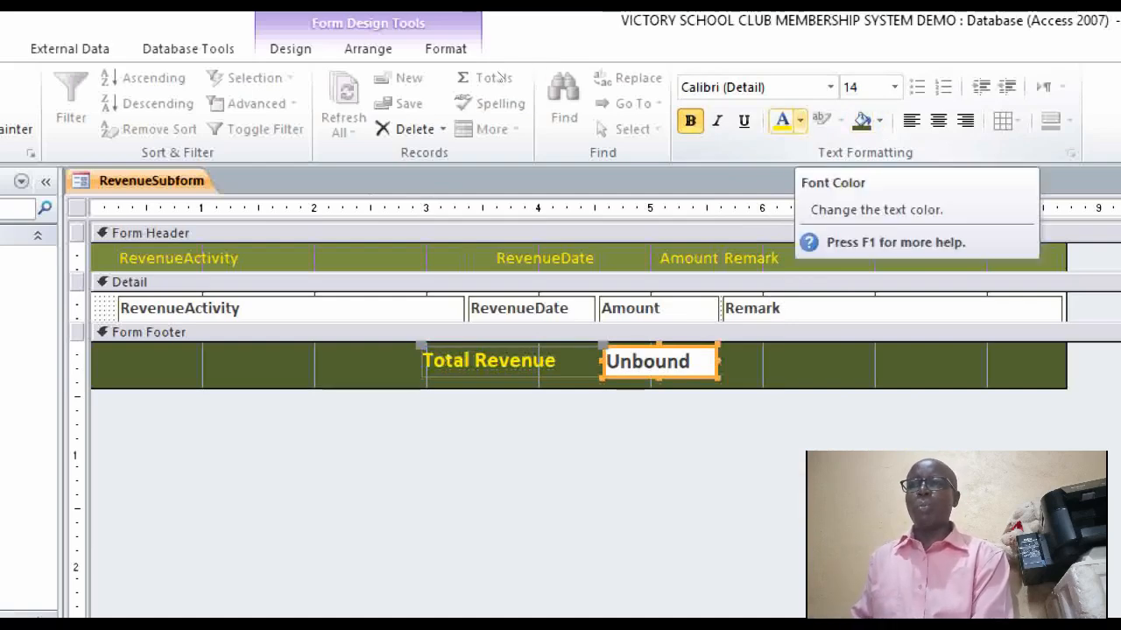
{"action": "left_click", "coordinate": [799, 121]}
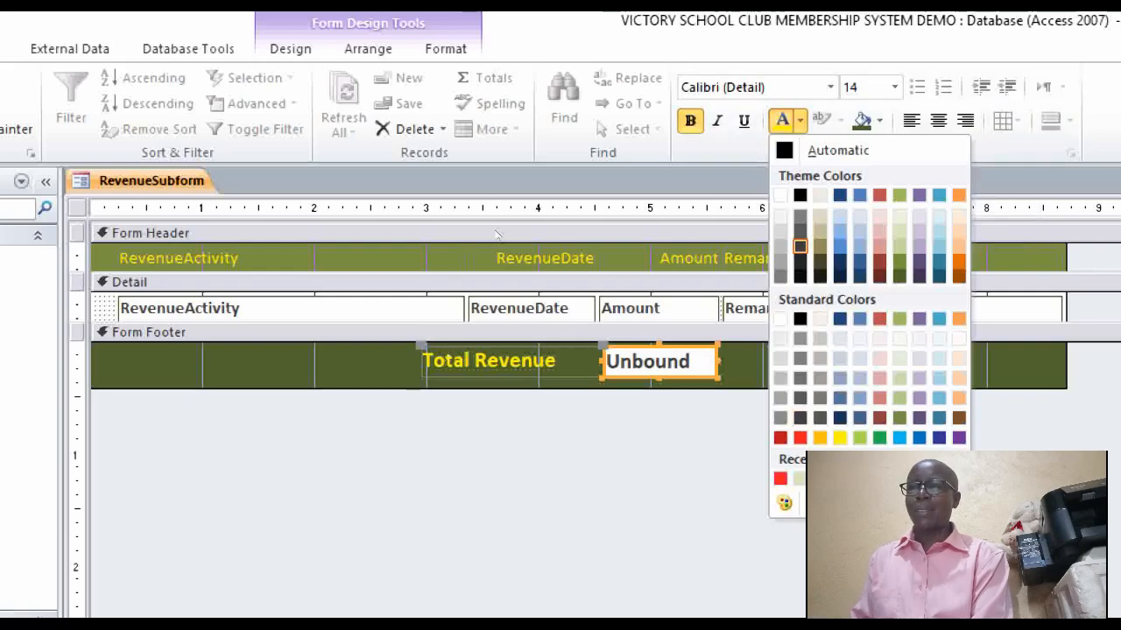
{"action": "left_click", "coordinate": [799, 438]}
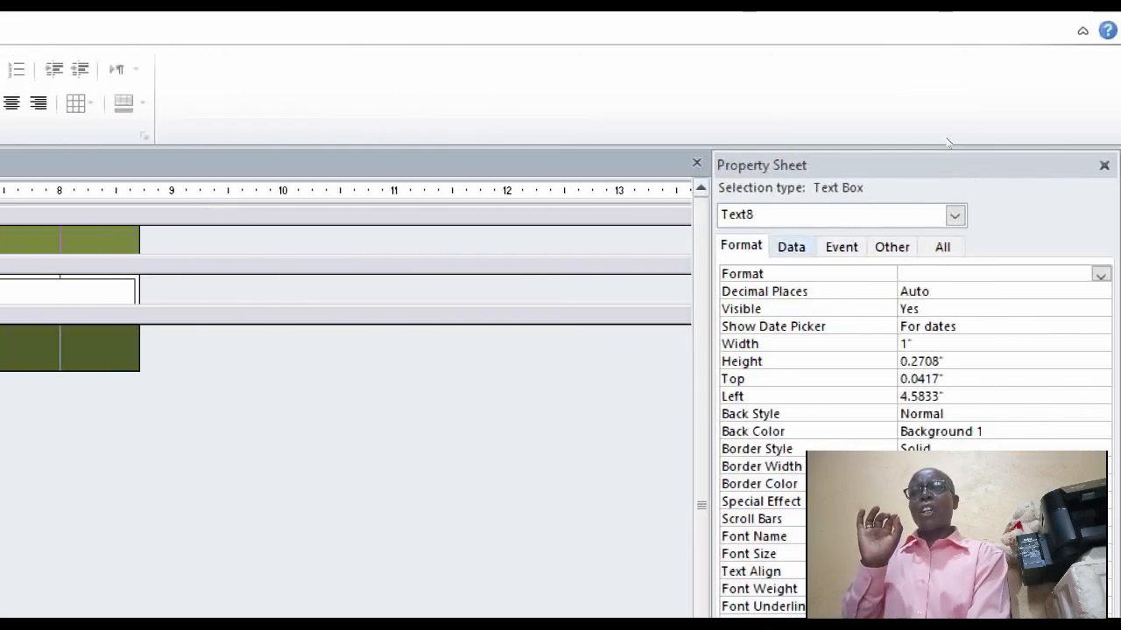
Step: Build the control source =Sum([Amount]) for the unbound footer text box, picking the Amount field from the subform's field list
{"action": "left_click", "coordinate": [791, 246]}
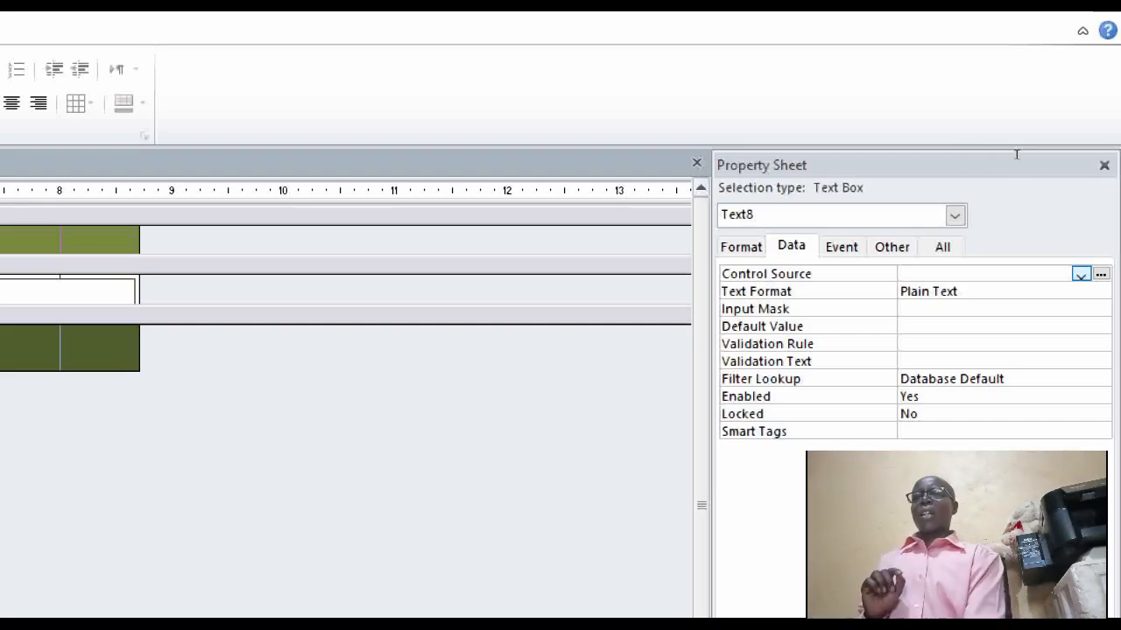
{"action": "left_click", "coordinate": [1016, 274]}
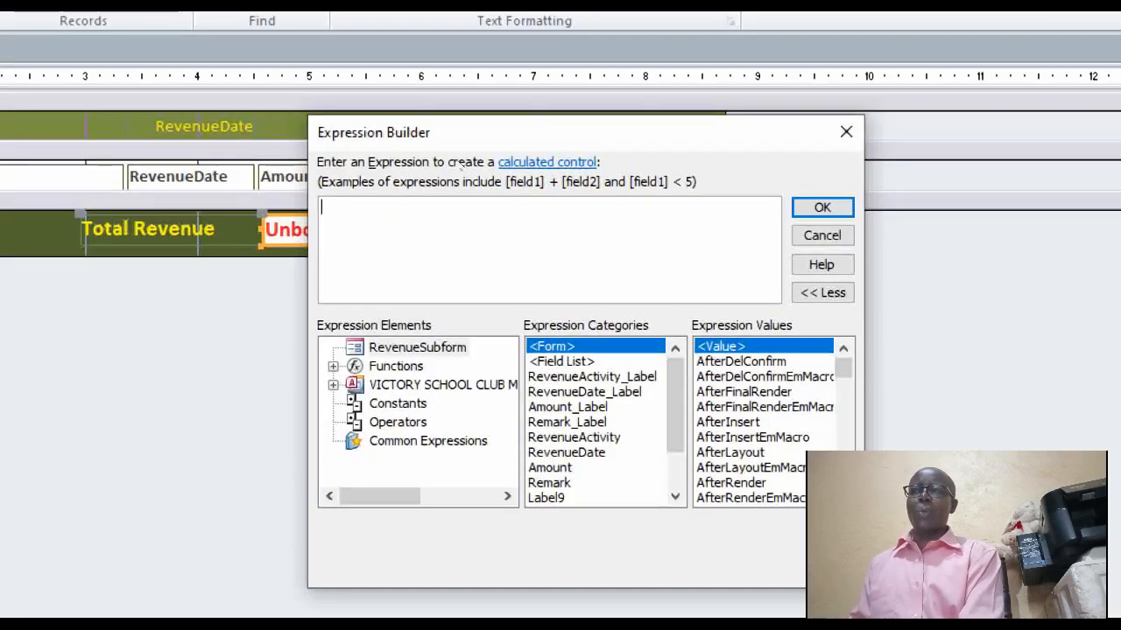
{"action": "left_click_drag", "start_coordinate": [482, 143], "coordinate": [410, 101]}
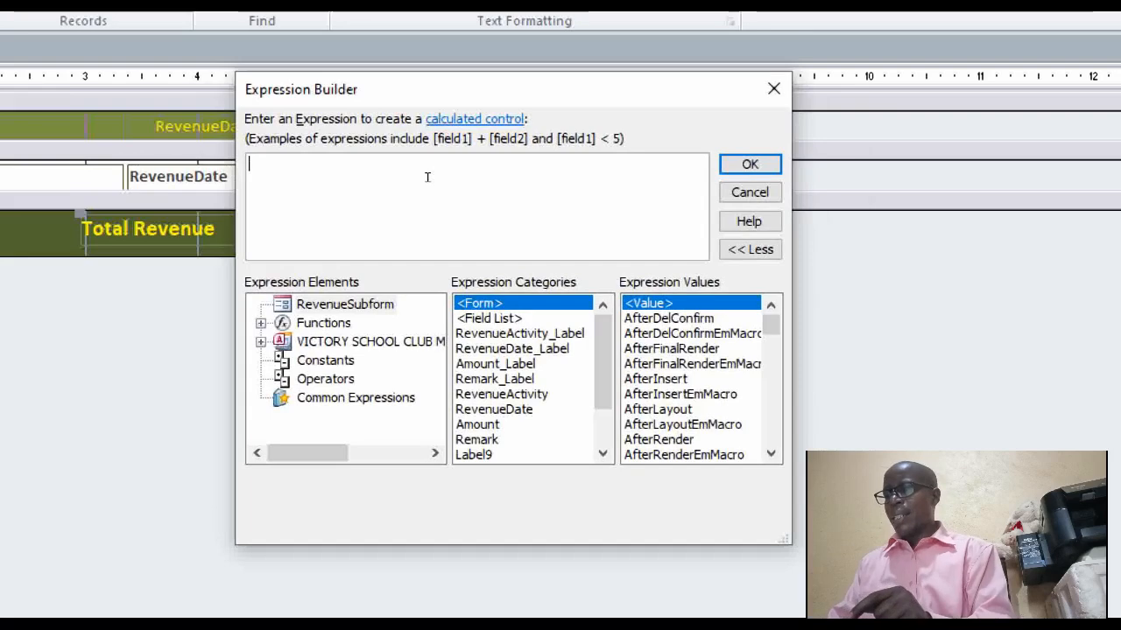
{"action": "type", "text": "SUM("}
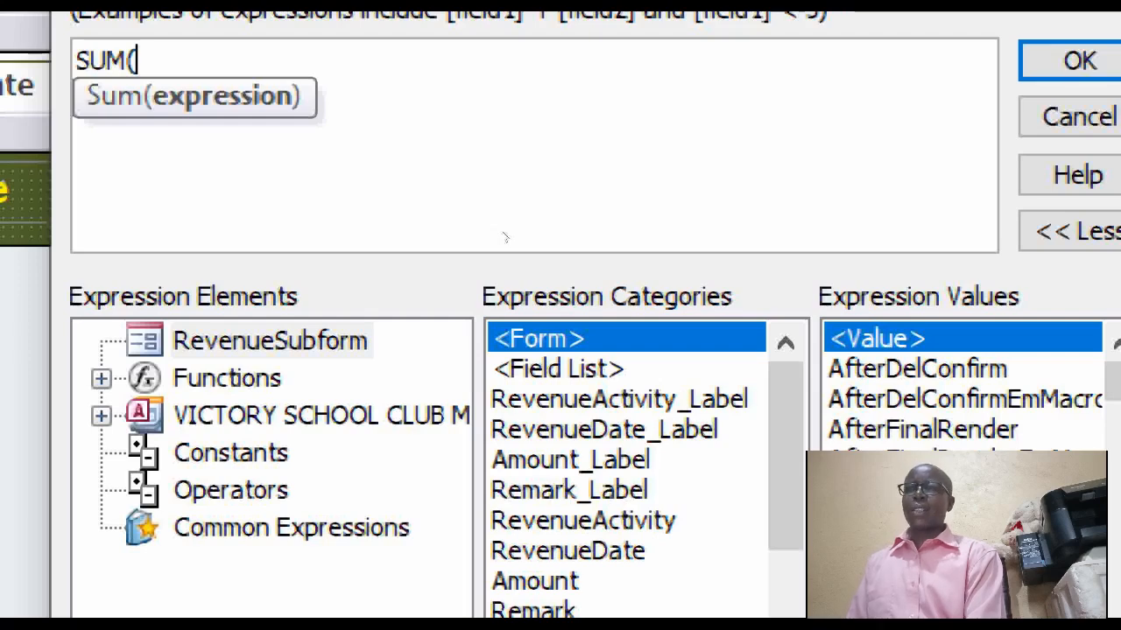
{"action": "left_click", "coordinate": [558, 369]}
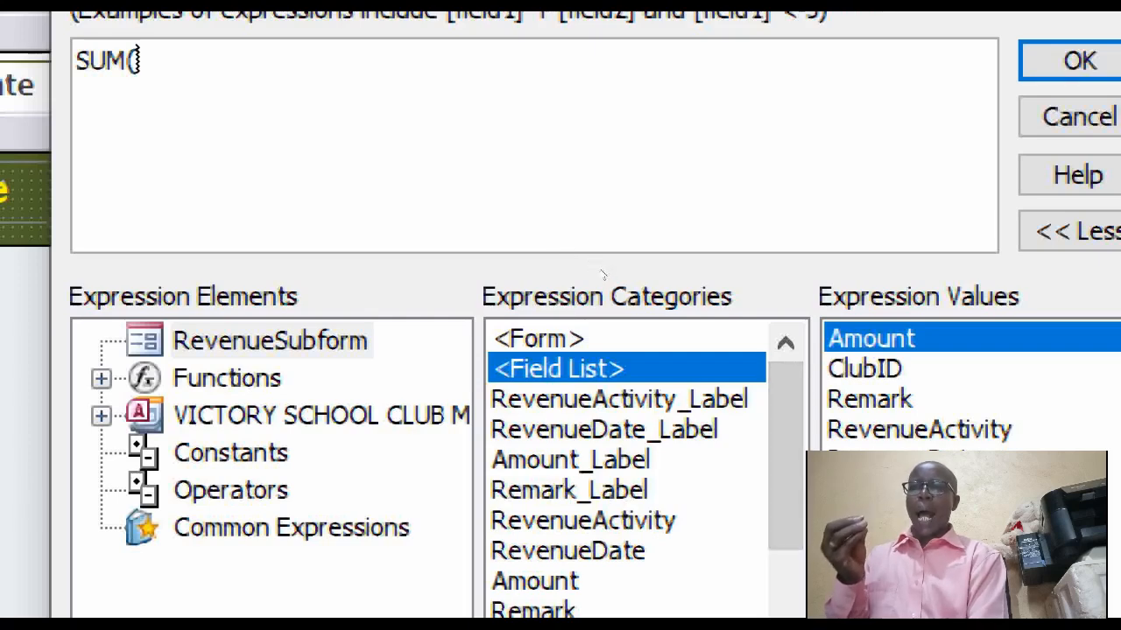
{"action": "double_click", "coordinate": [871, 339]}
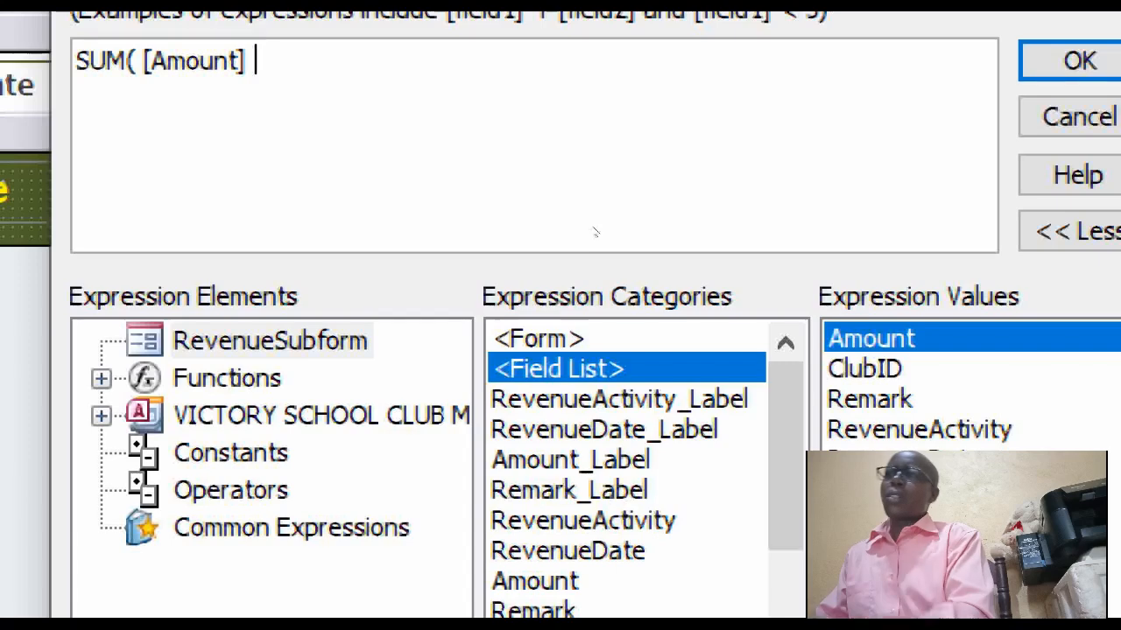
{"action": "type", "text": ")"}
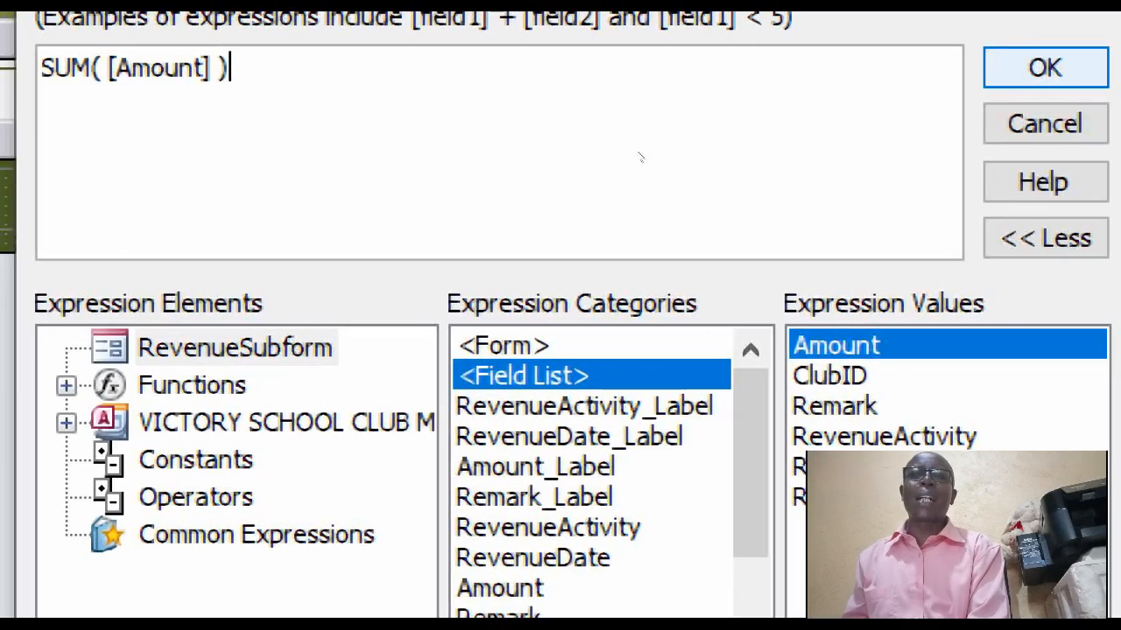
{"action": "key", "text": "Return"}
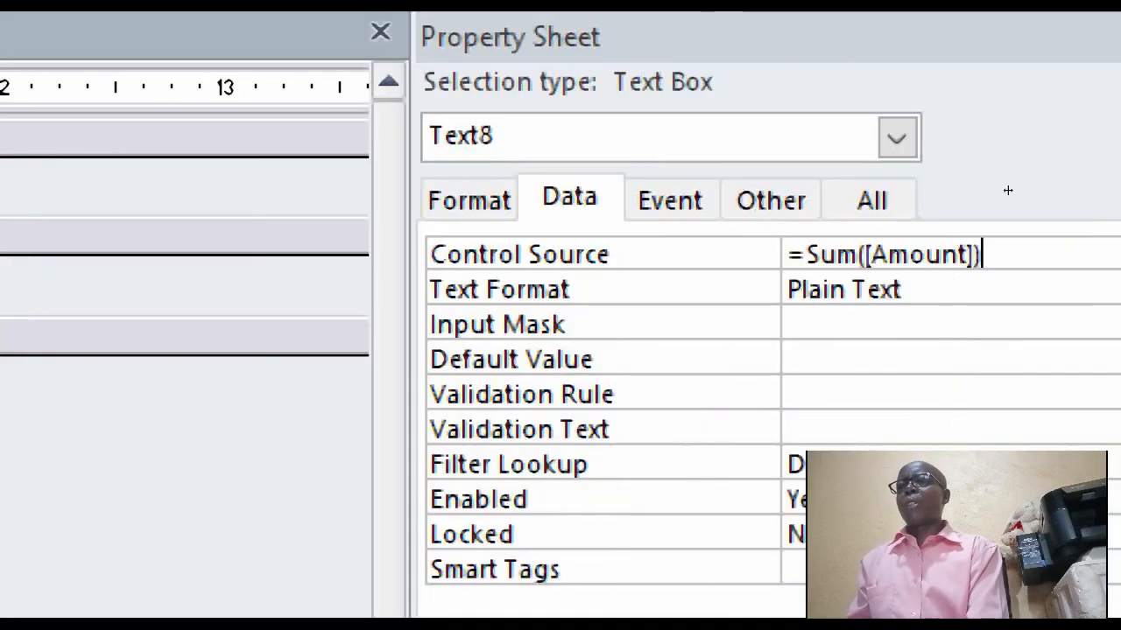
Step: Format the footer total text box as Standard with 0 decimal places
{"action": "left_click", "coordinate": [468, 199]}
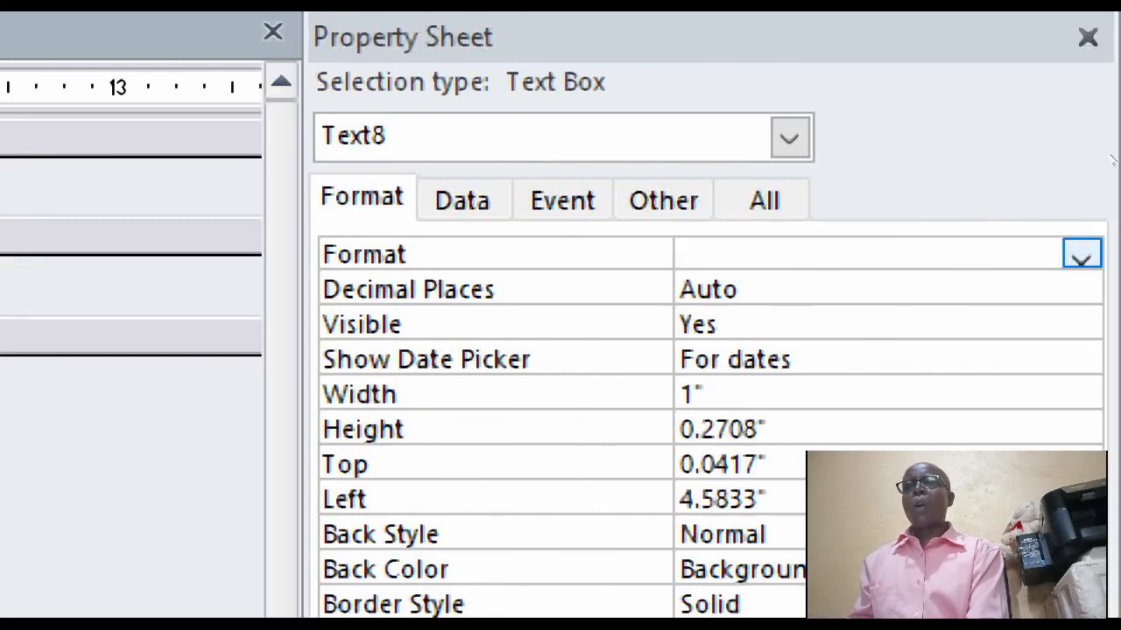
{"action": "left_click", "coordinate": [1081, 254]}
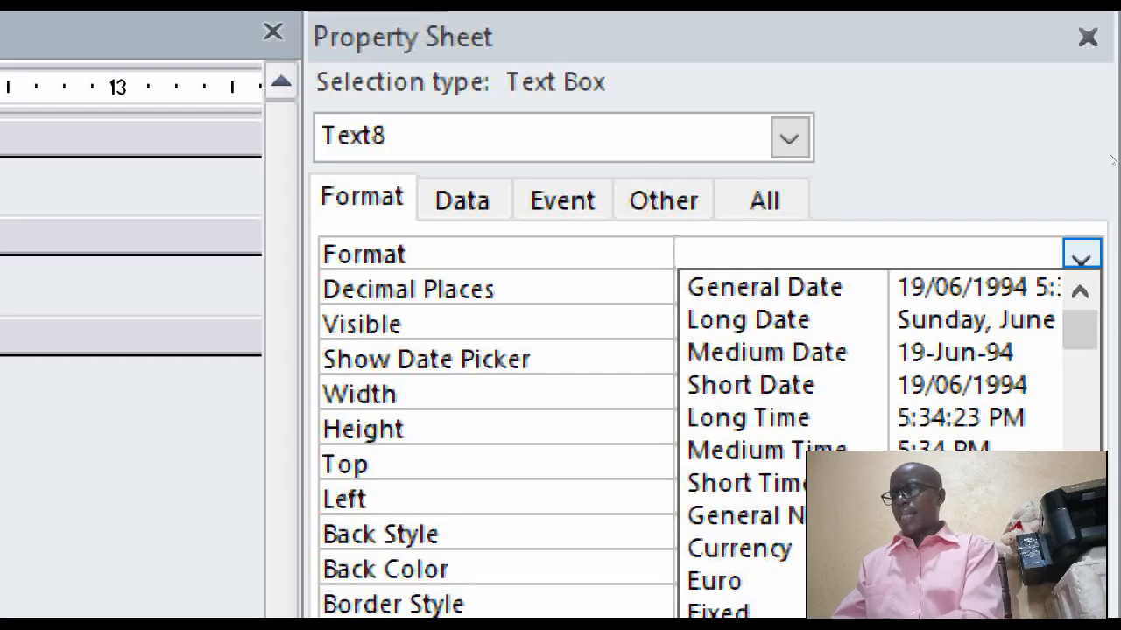
{"action": "type", "text": "STAndard"}
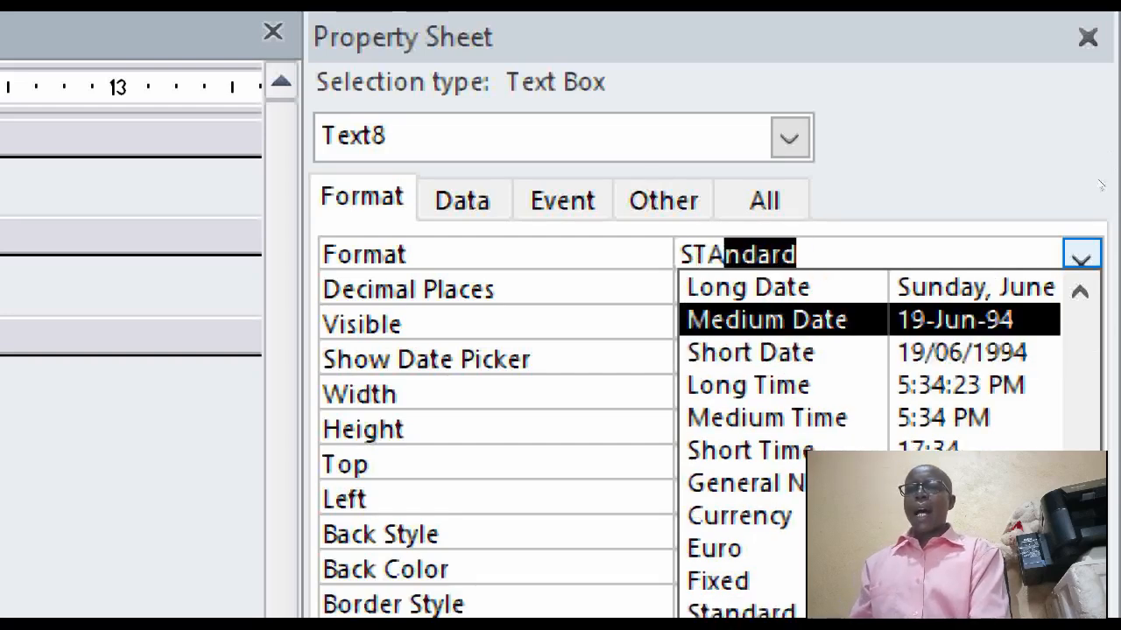
{"action": "key", "text": "Return"}
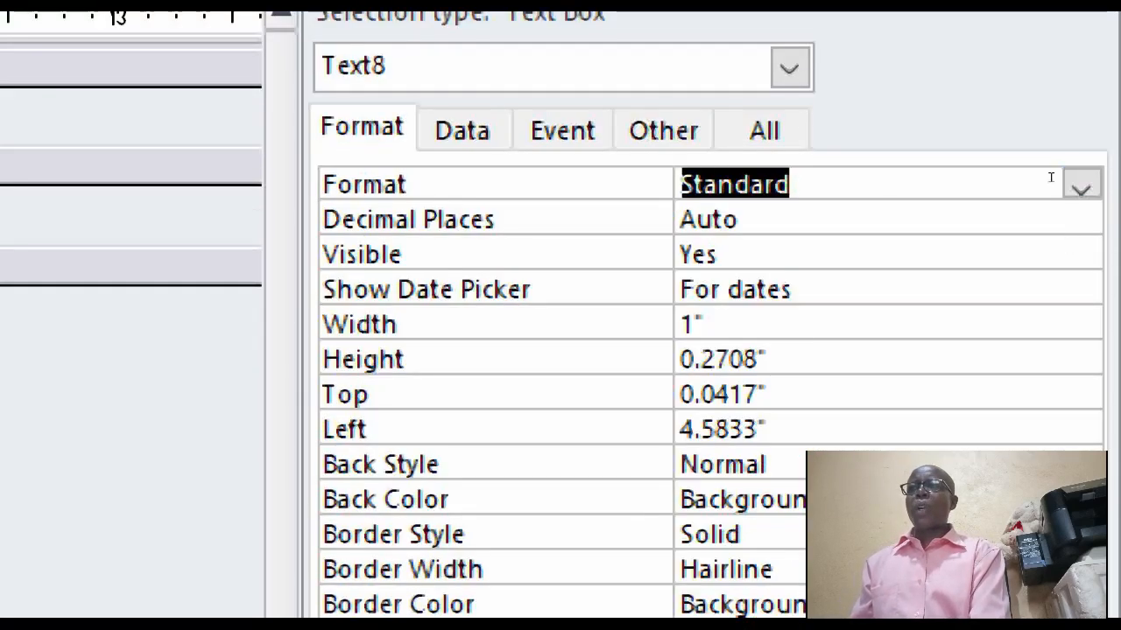
{"action": "key", "text": "Tab"}
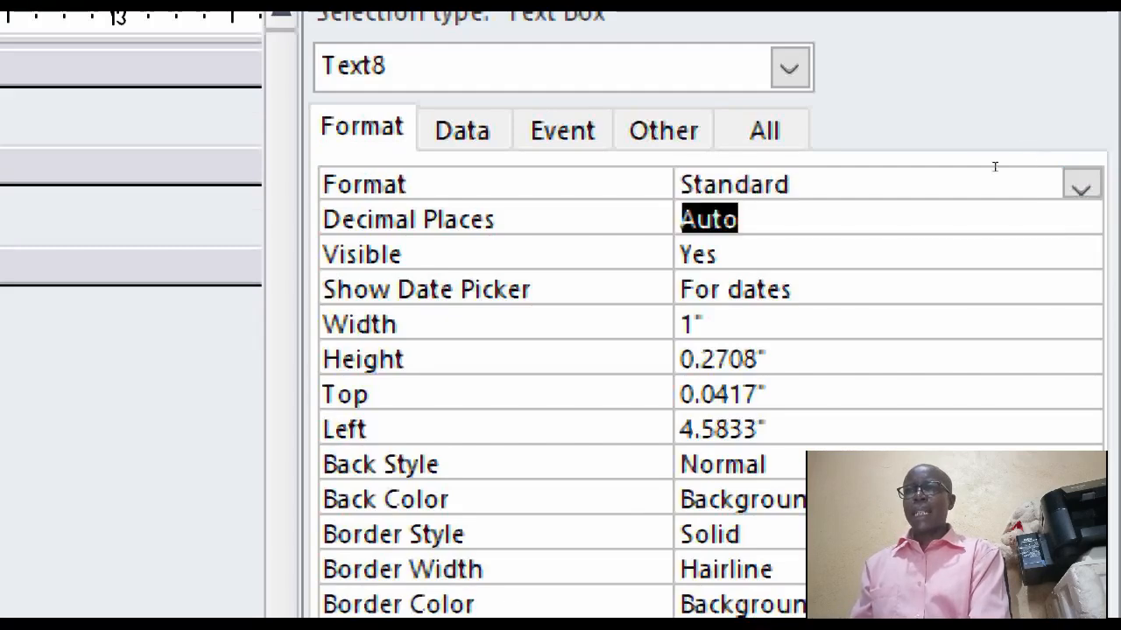
{"action": "type", "text": "0"}
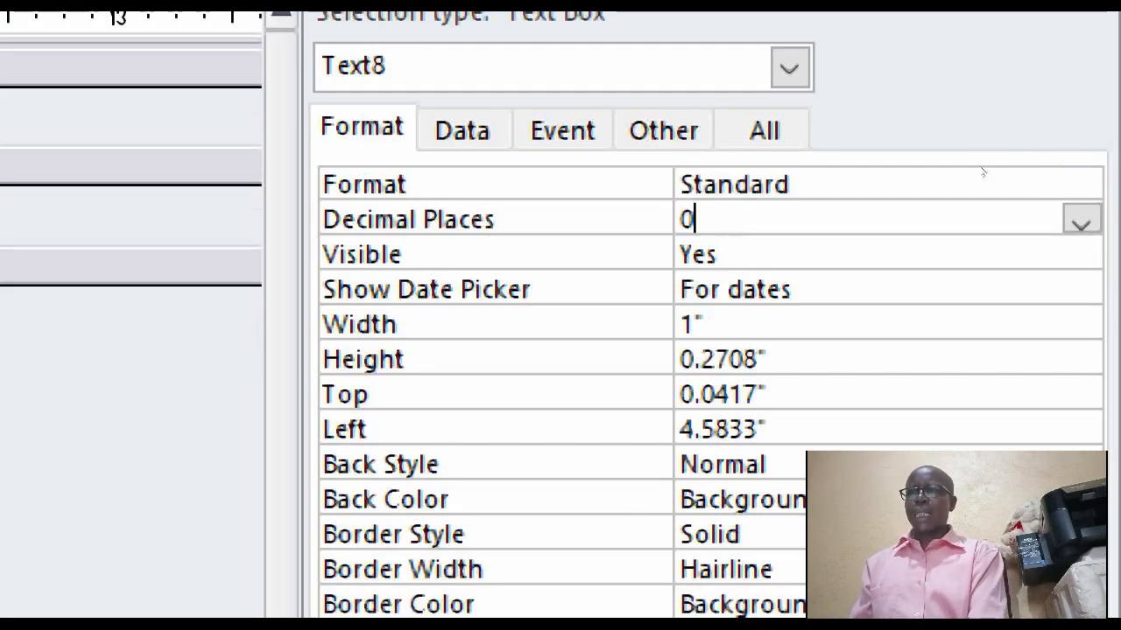
{"action": "key", "text": "Tab"}
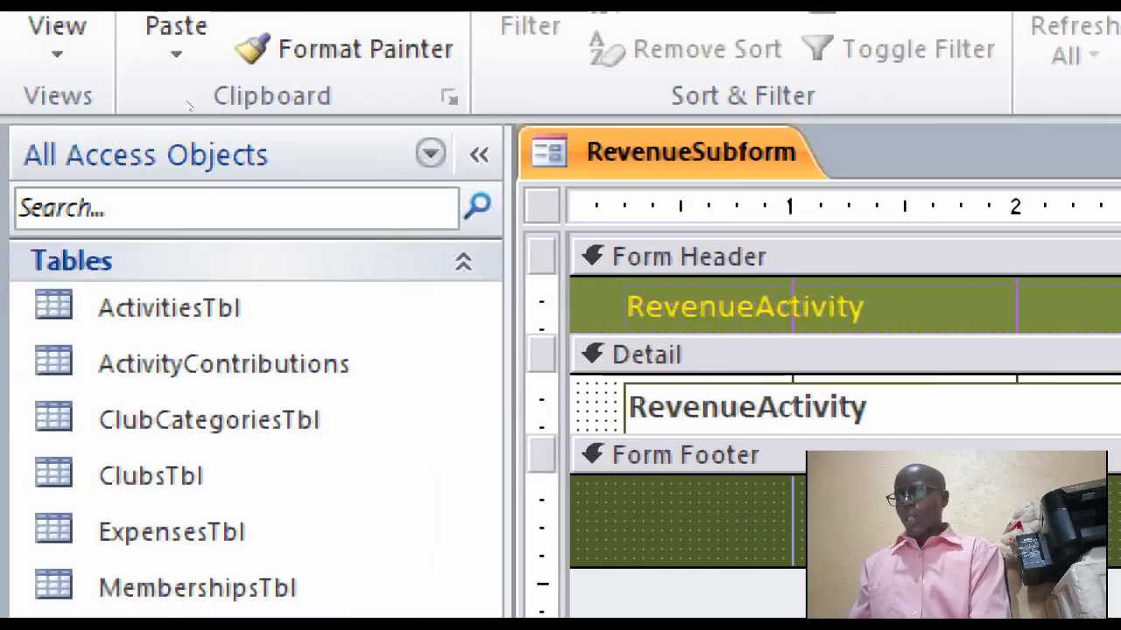
Step: Close RevenueSubform and save its design changes
{"action": "right_click", "coordinate": [749, 161]}
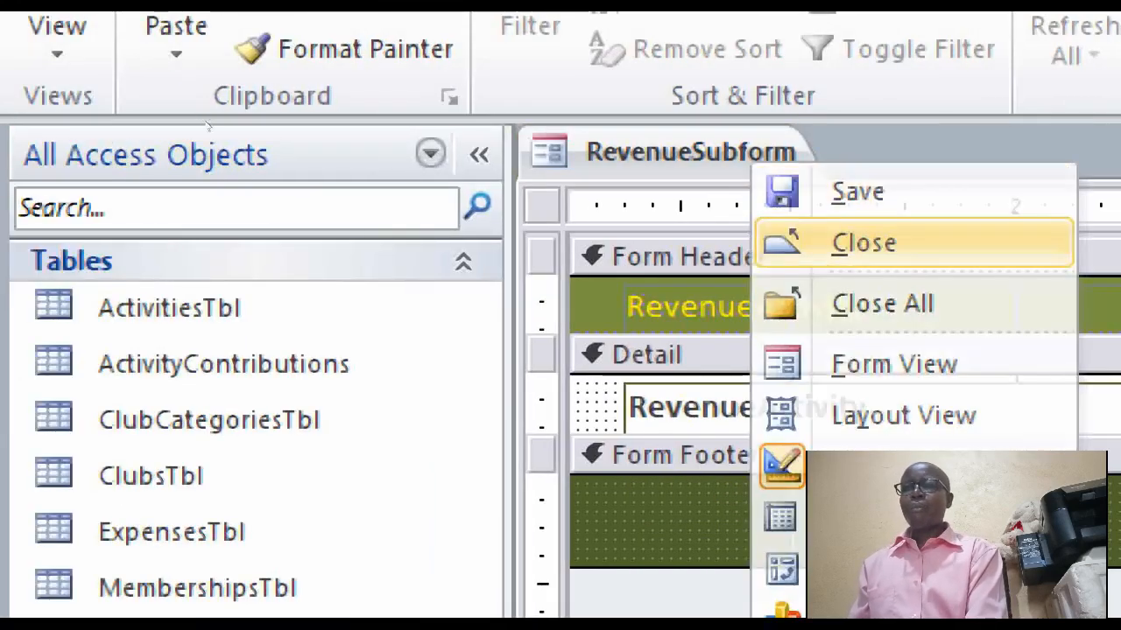
{"action": "left_click", "coordinate": [836, 243]}
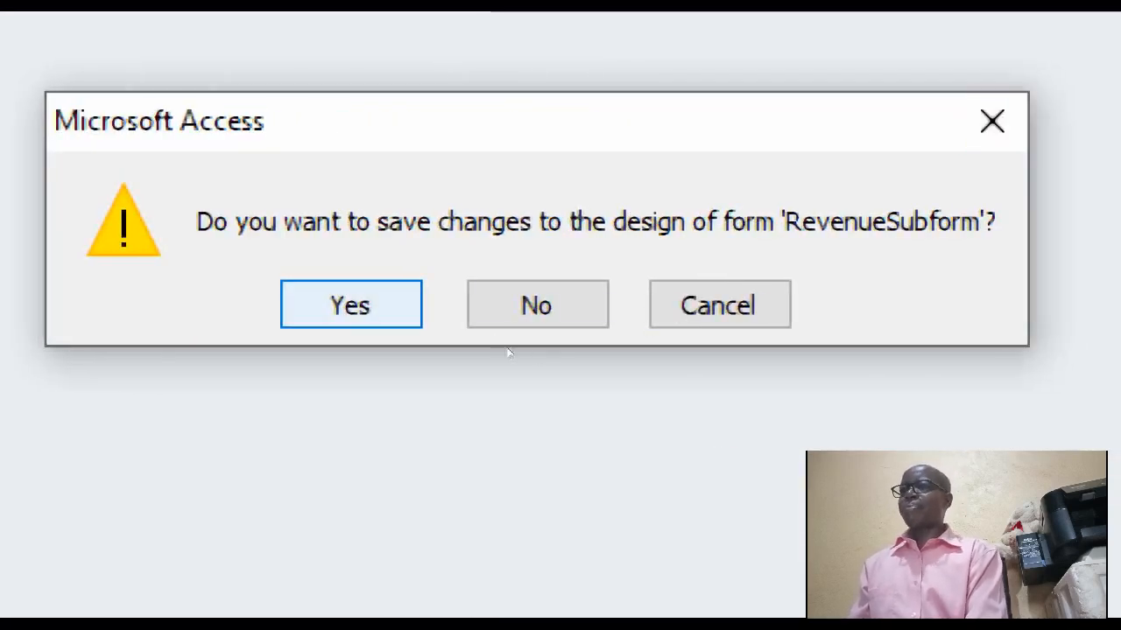
{"action": "key", "text": "Return"}
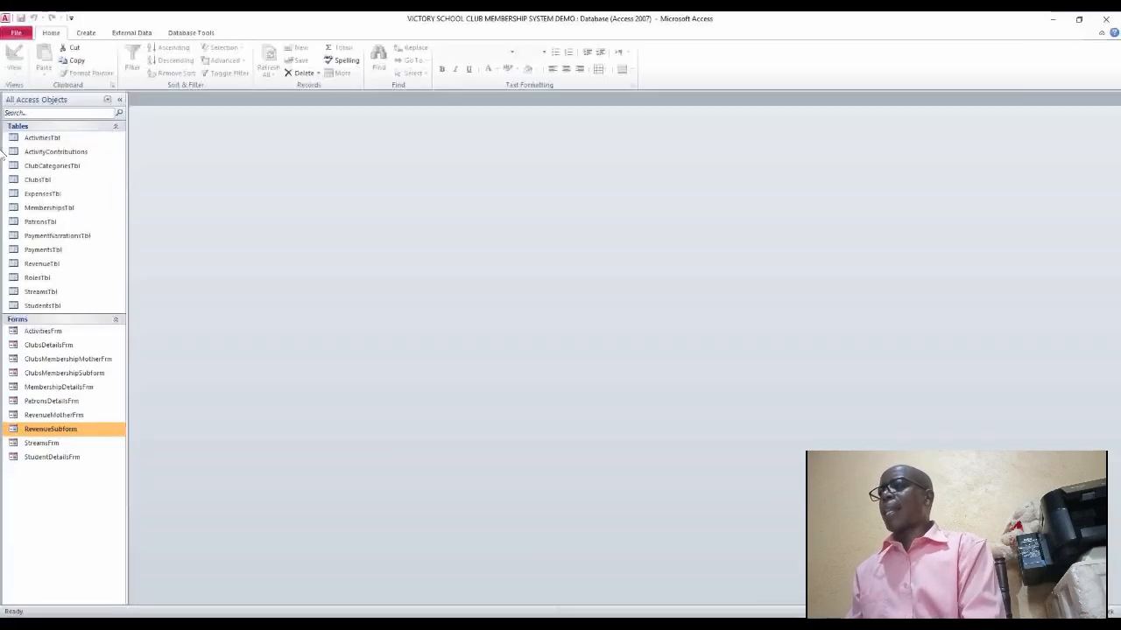
Step: Open RevenueMotherFrm and switch it to Design view
{"action": "left_click", "coordinate": [41, 416]}
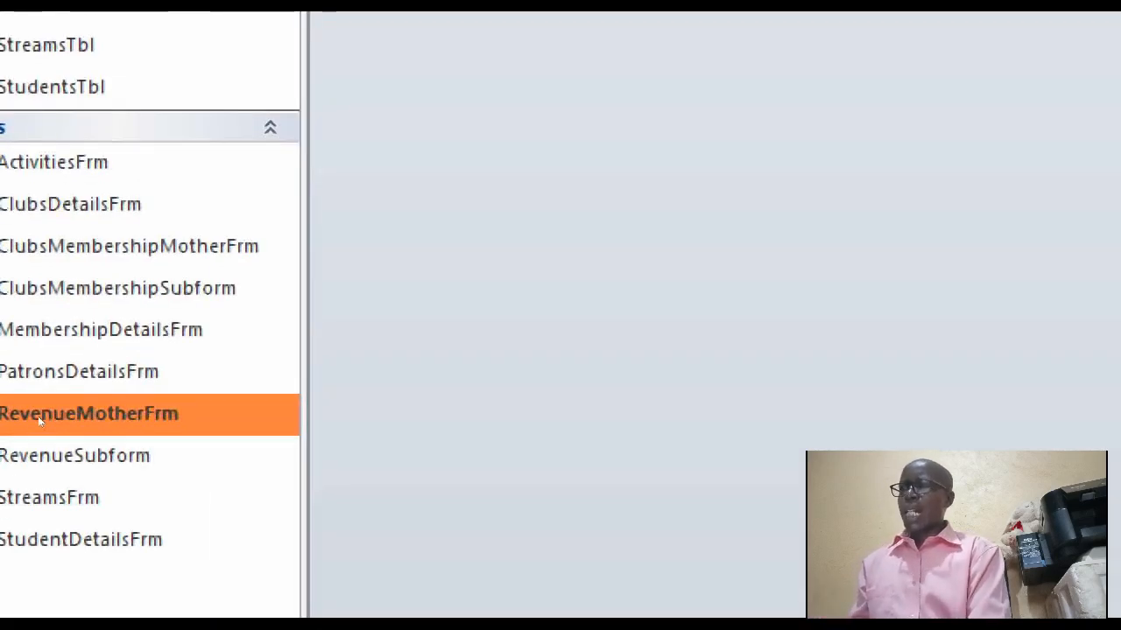
{"action": "double_click", "coordinate": [31, 416]}
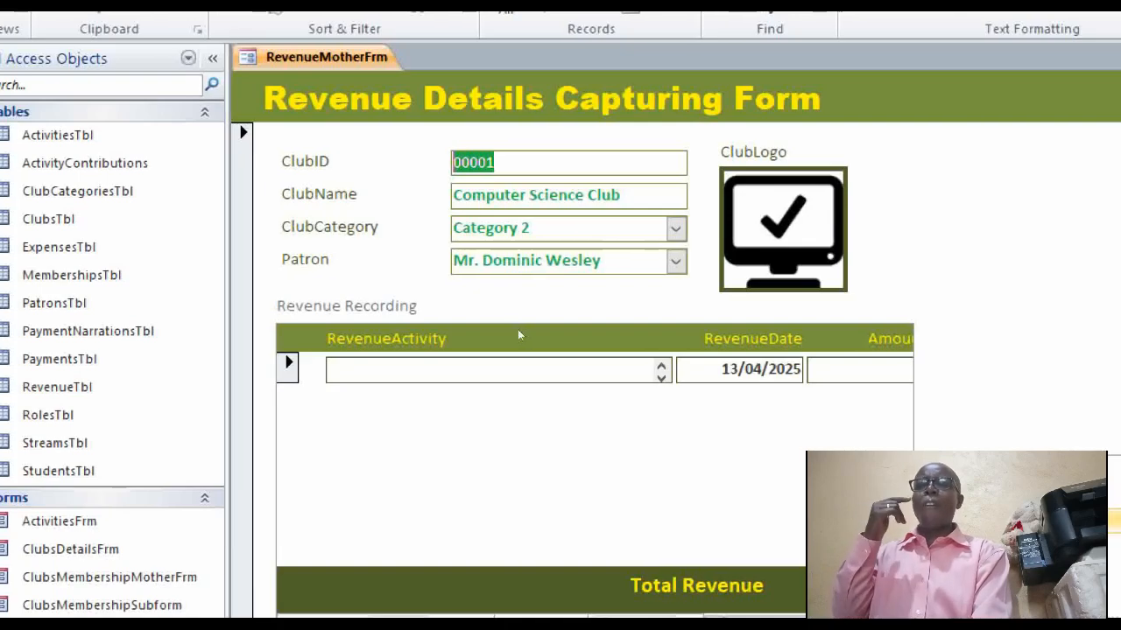
{"action": "left_click", "coordinate": [1113, 521]}
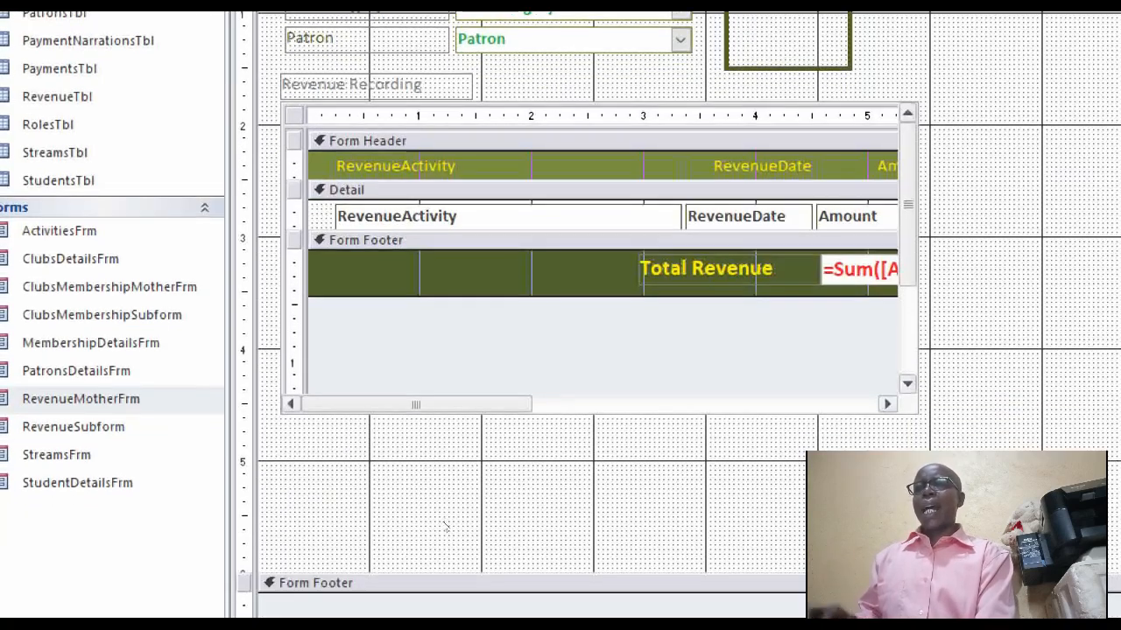
Step: Widen the Revenue Recording subform control to fit the Remark column, and shorten the Detail section toward the subform's lower edge
{"action": "left_click", "coordinate": [440, 275]}
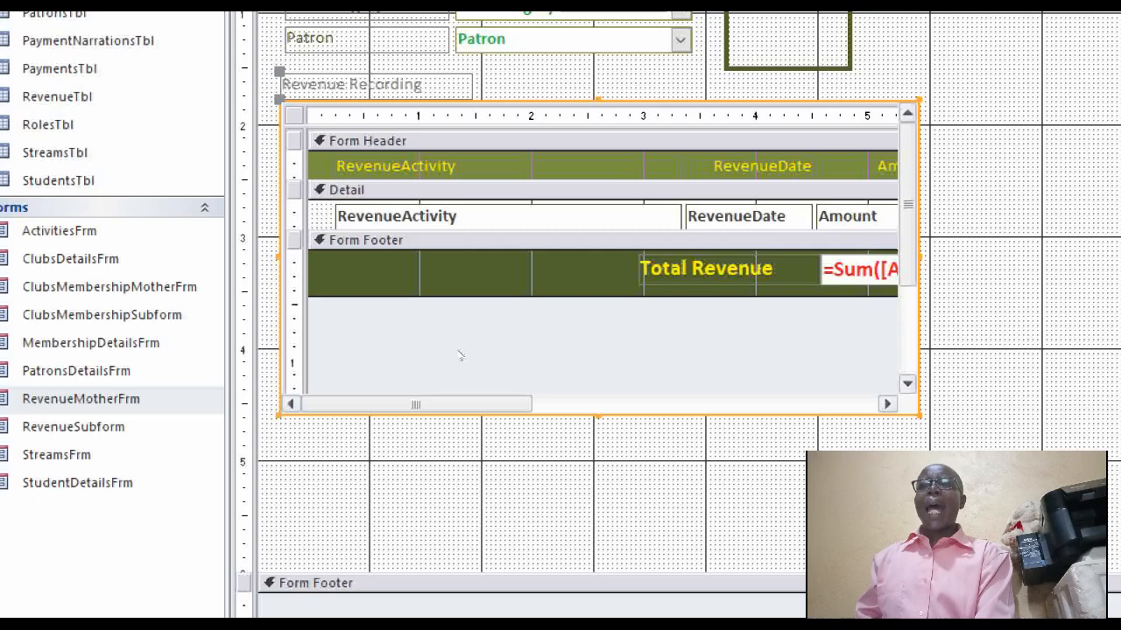
{"action": "left_click_drag", "start_coordinate": [473, 344], "coordinate": [562, 340]}
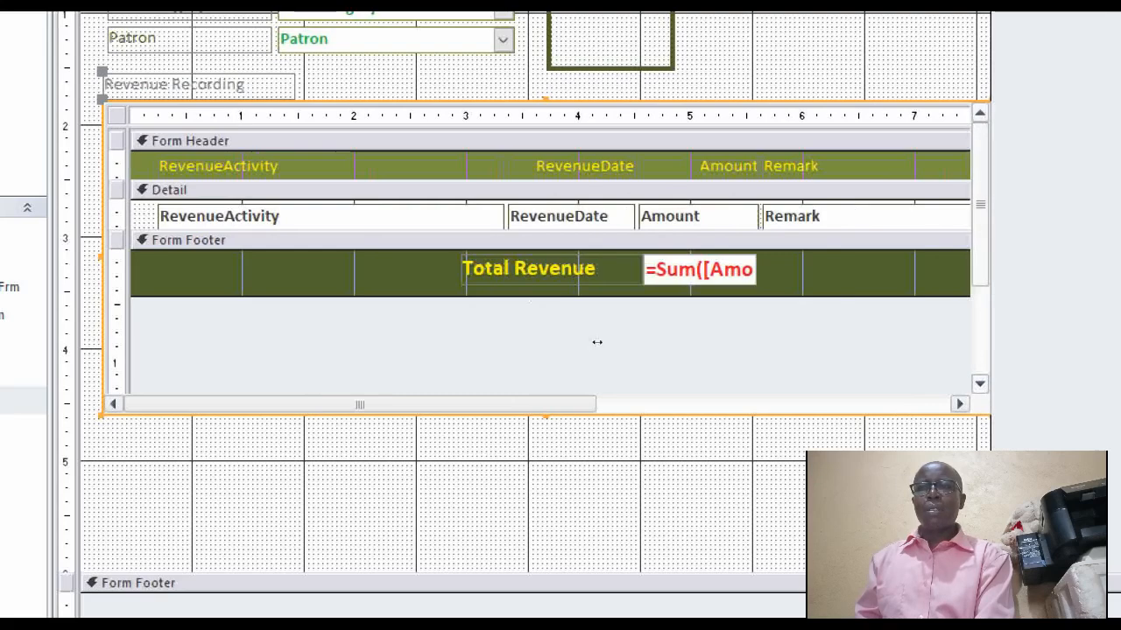
{"action": "left_click", "coordinate": [597, 342]}
{"action": "left_click_drag", "start_coordinate": [597, 343], "coordinate": [667, 342]}
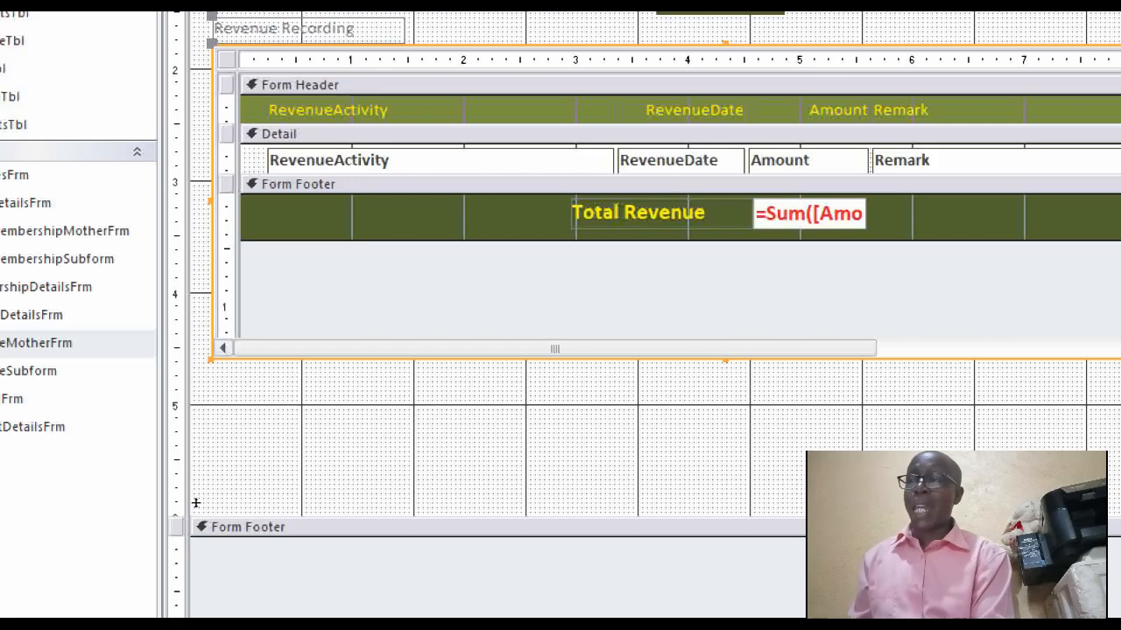
{"action": "left_click_drag", "start_coordinate": [196, 503], "coordinate": [186, 419]}
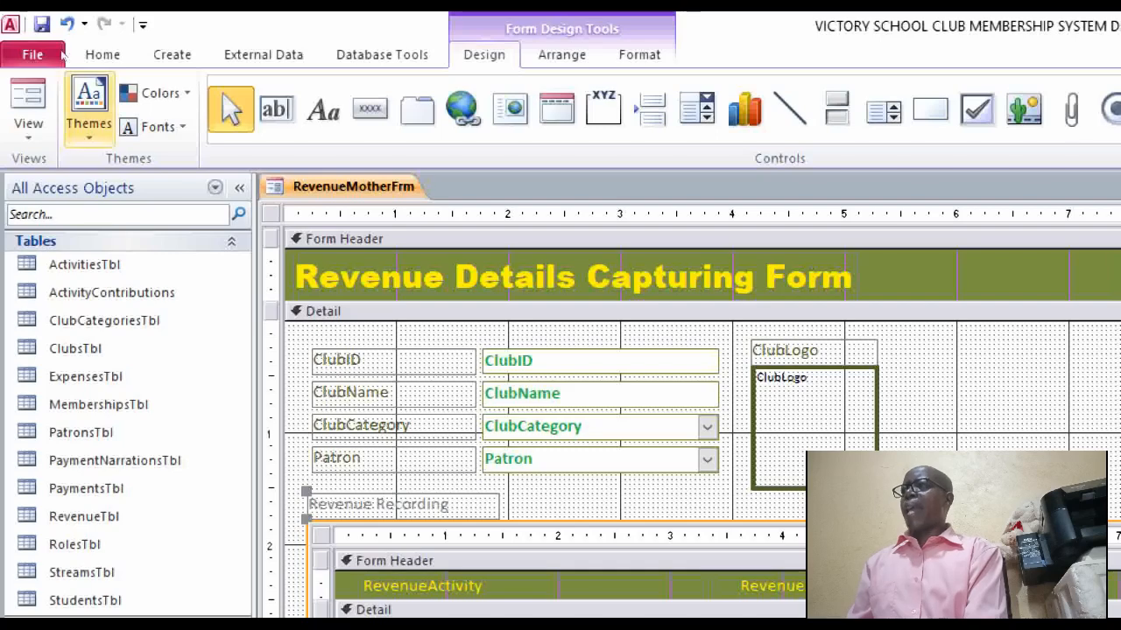
Step: Switch RevenueMotherFrm to Form view and place the cursor in the RevenueActivity field of the Computer Science Club's blank revenue record
{"action": "left_click", "coordinate": [103, 54]}
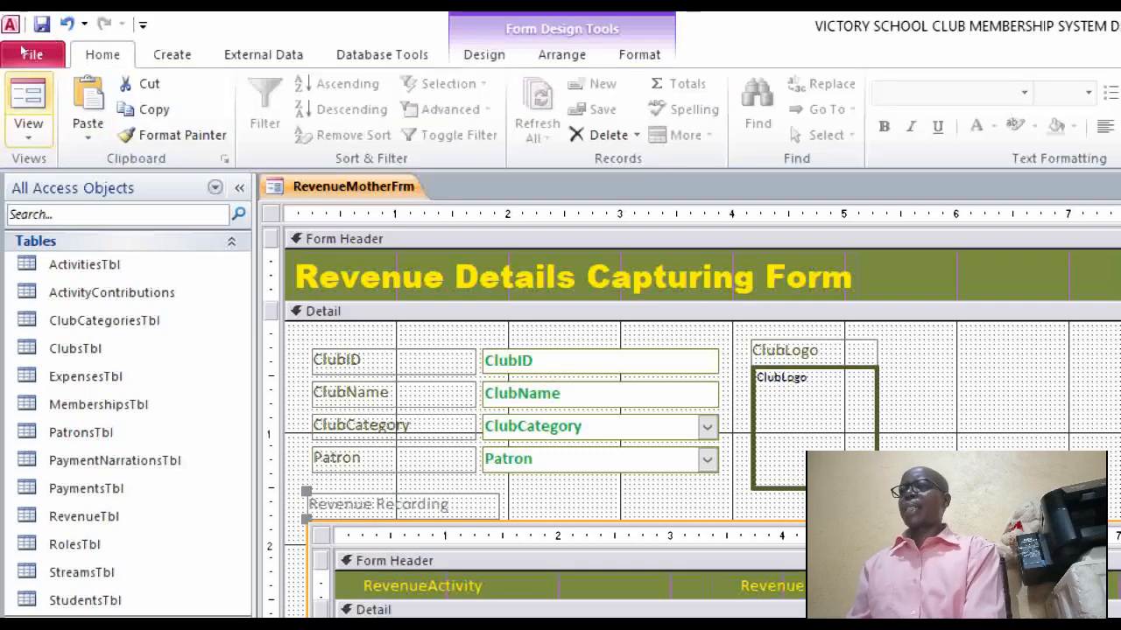
{"action": "left_click", "coordinate": [28, 103]}
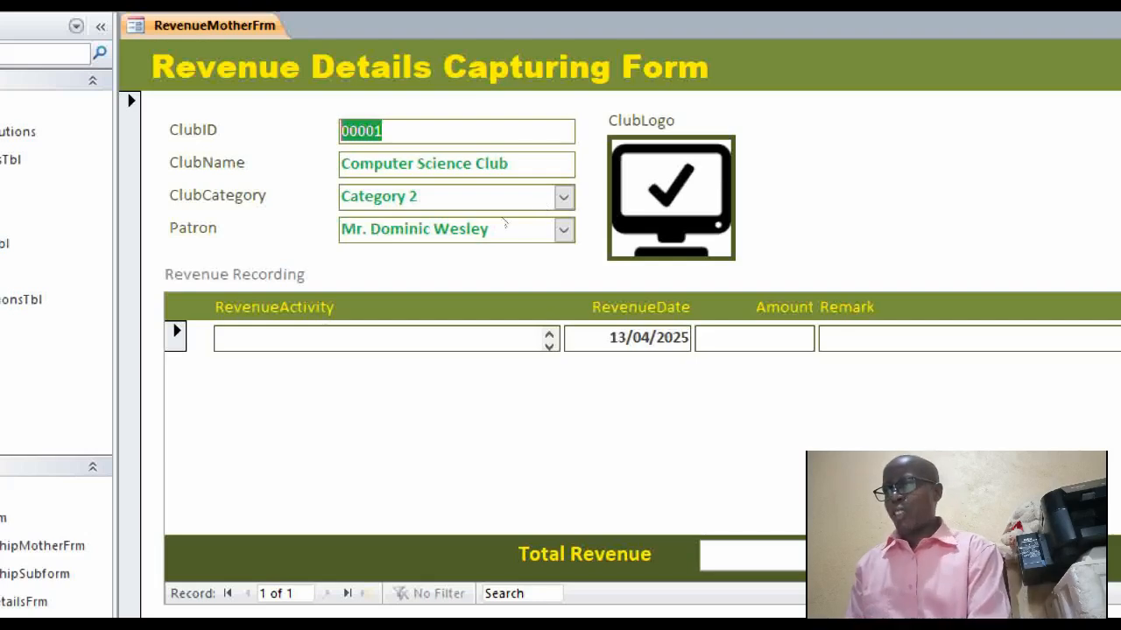
{"action": "left_click", "coordinate": [207, 255]}
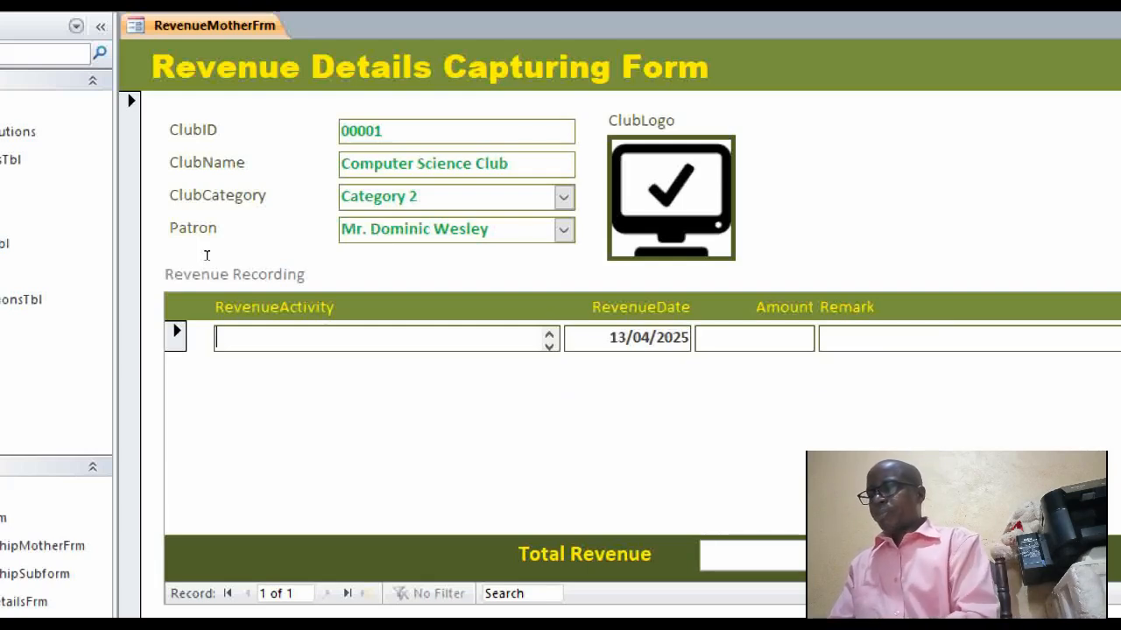
Step: Enter "Sale of Computer Club Magazine" as the first revenue activity, keep the default date, and set its amount to 12000
{"action": "type", "text": "Sale"}
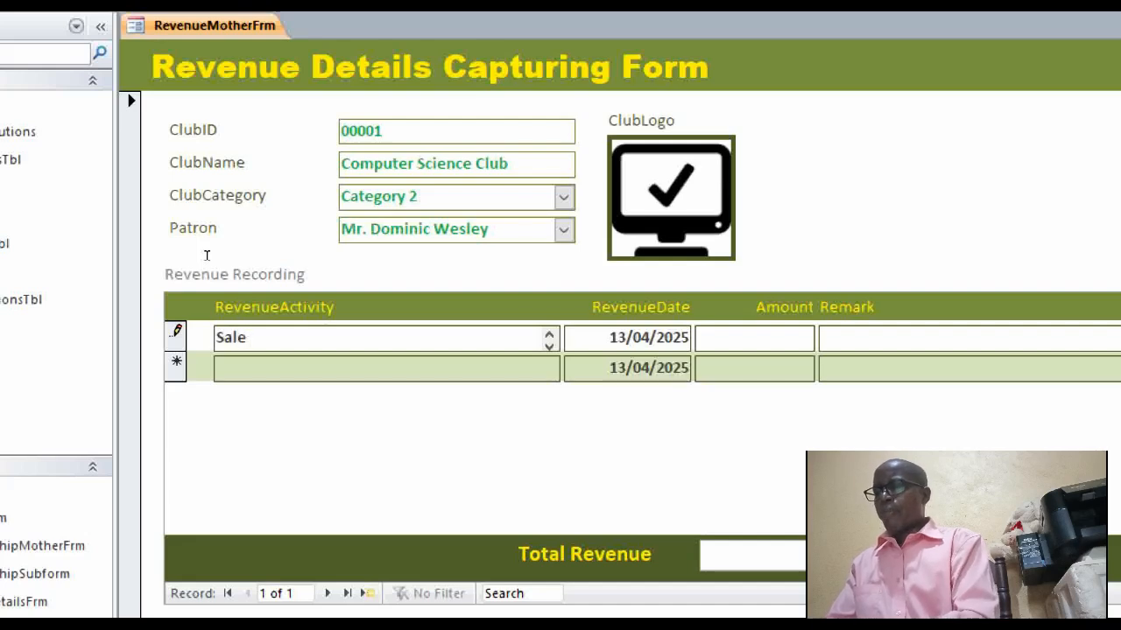
{"action": "type", "text": " of Compute"}
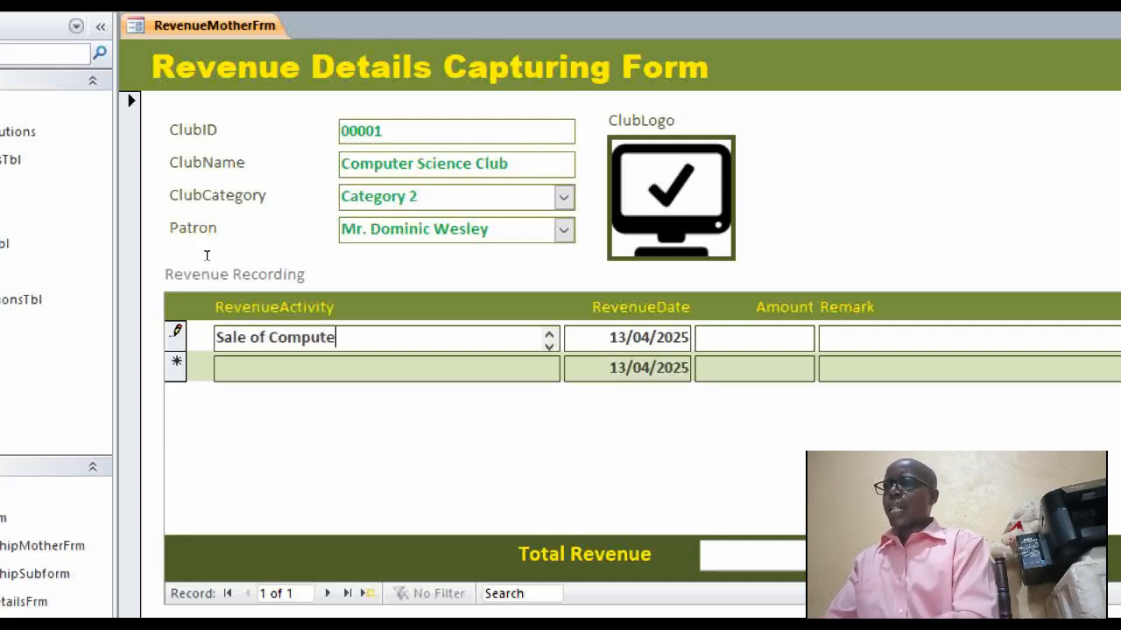
{"action": "type", "text": "r Clu"}
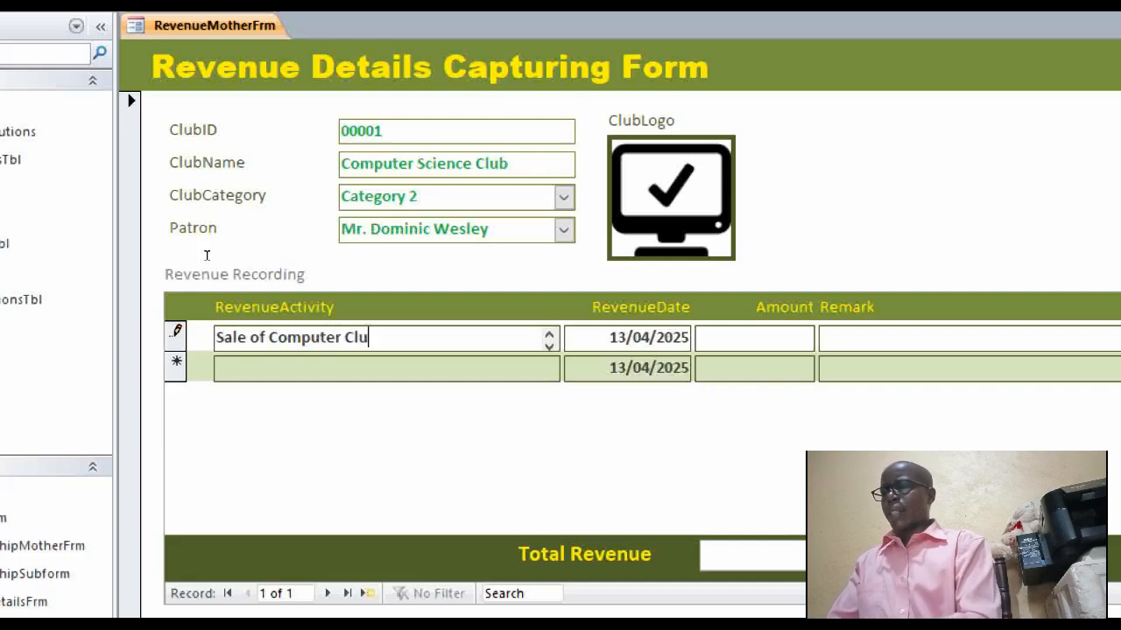
{"action": "type", "text": "b Ma"}
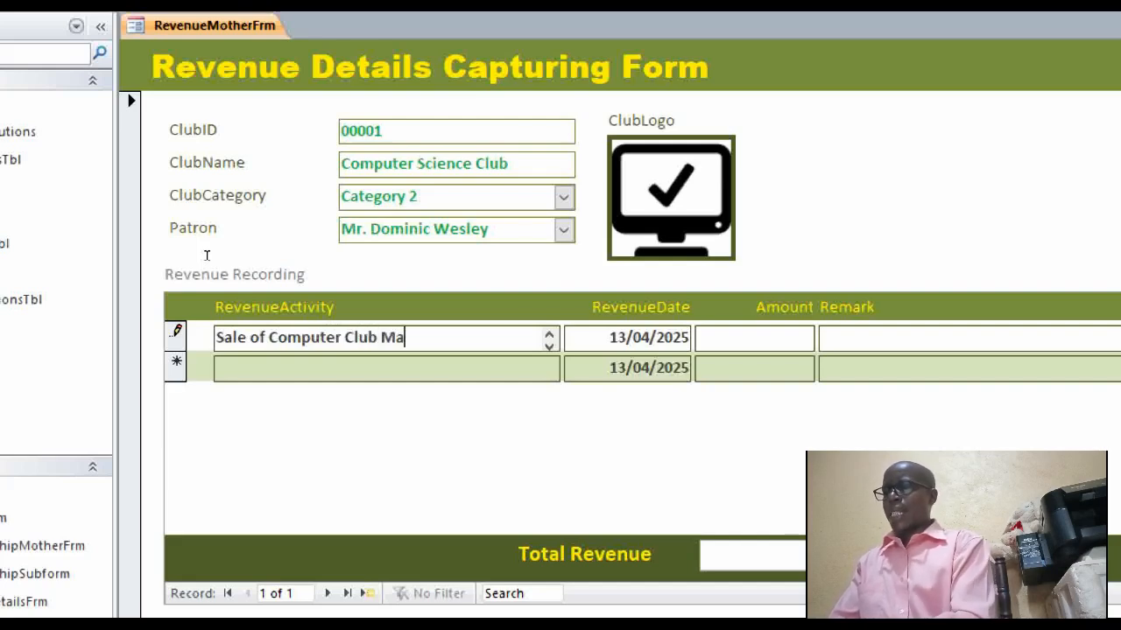
{"action": "type", "text": "gazine"}
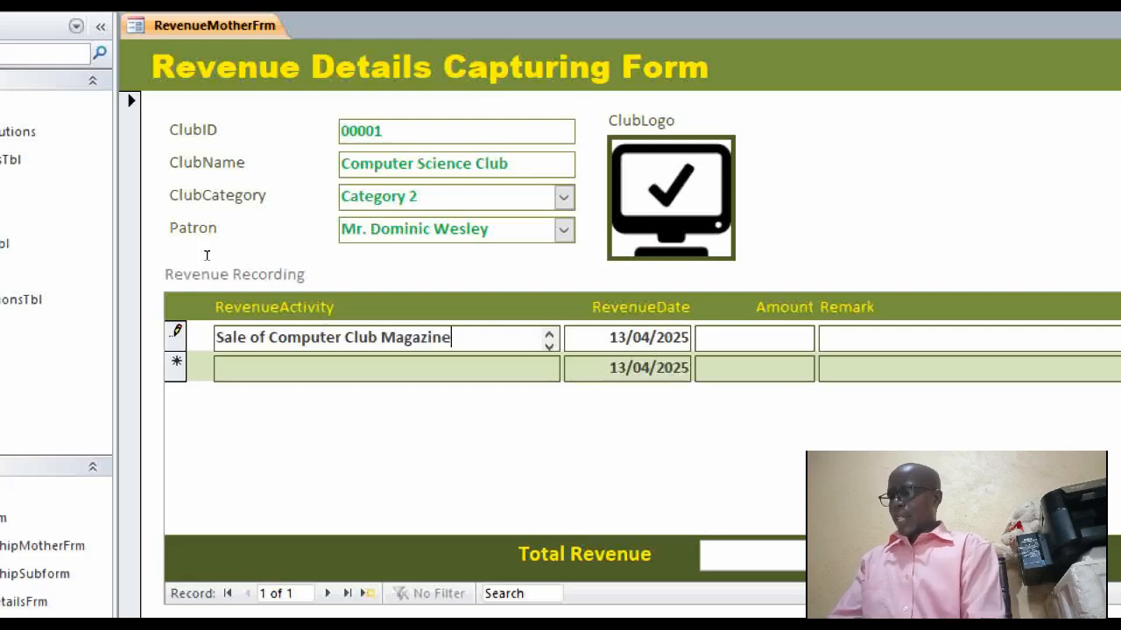
{"action": "key", "text": "Tab"}
{"action": "key", "text": "Tab"}
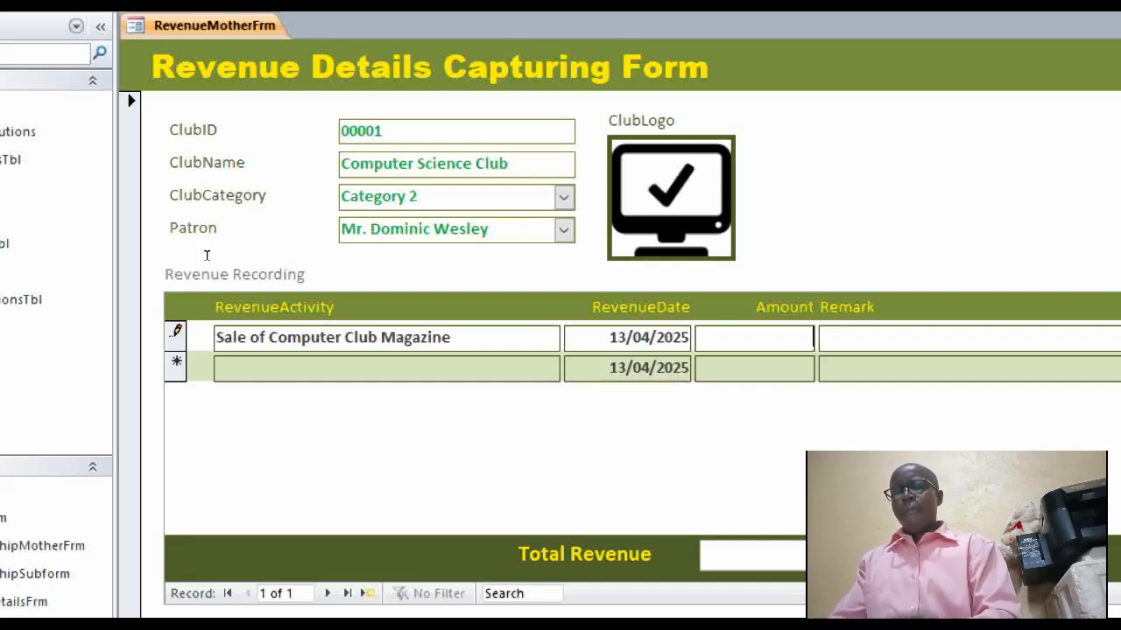
{"action": "type", "text": "12000"}
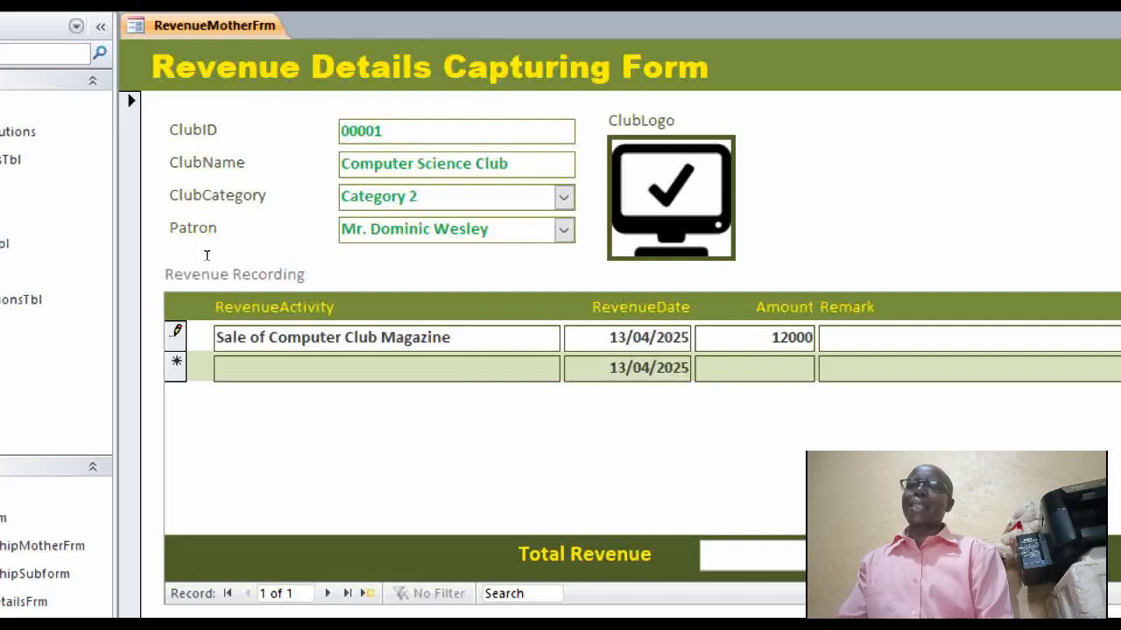
{"action": "key", "text": "Tab"}
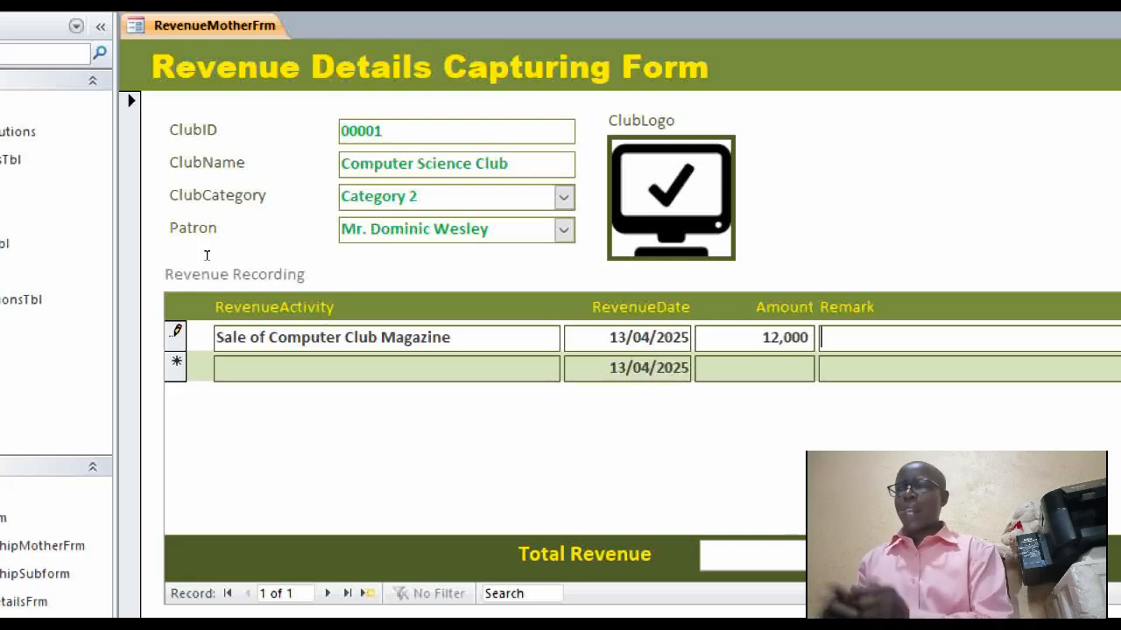
Step: Enter the remark "Some magazines to be sold later" for the magazine sale and move on to a new revenue record
{"action": "type", "text": "Some "}
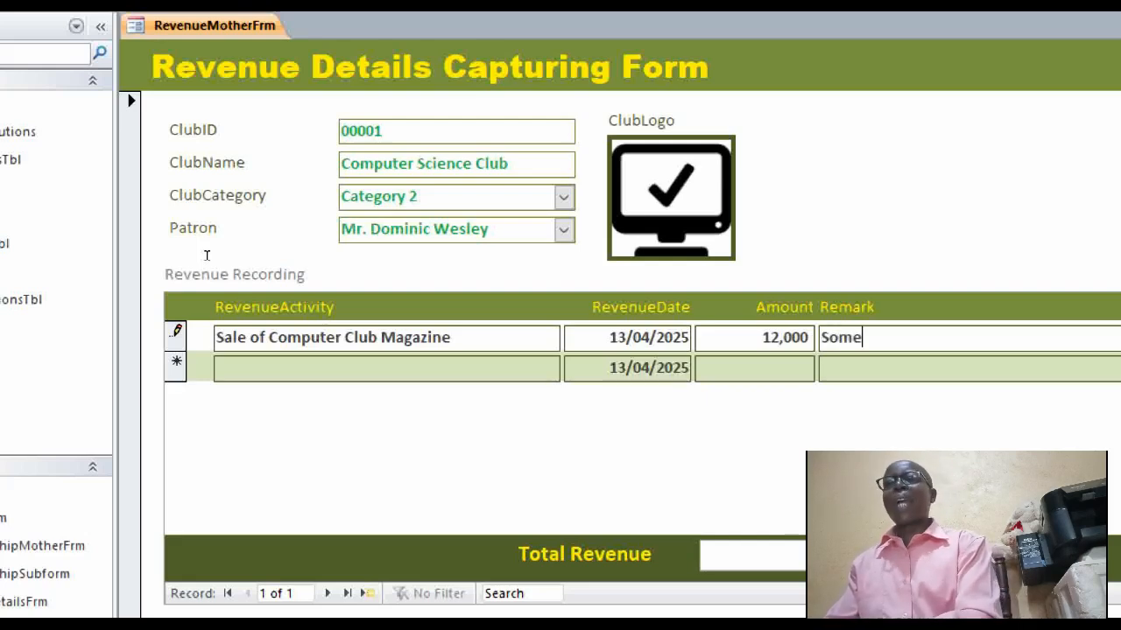
{"action": "type", "text": "maga"}
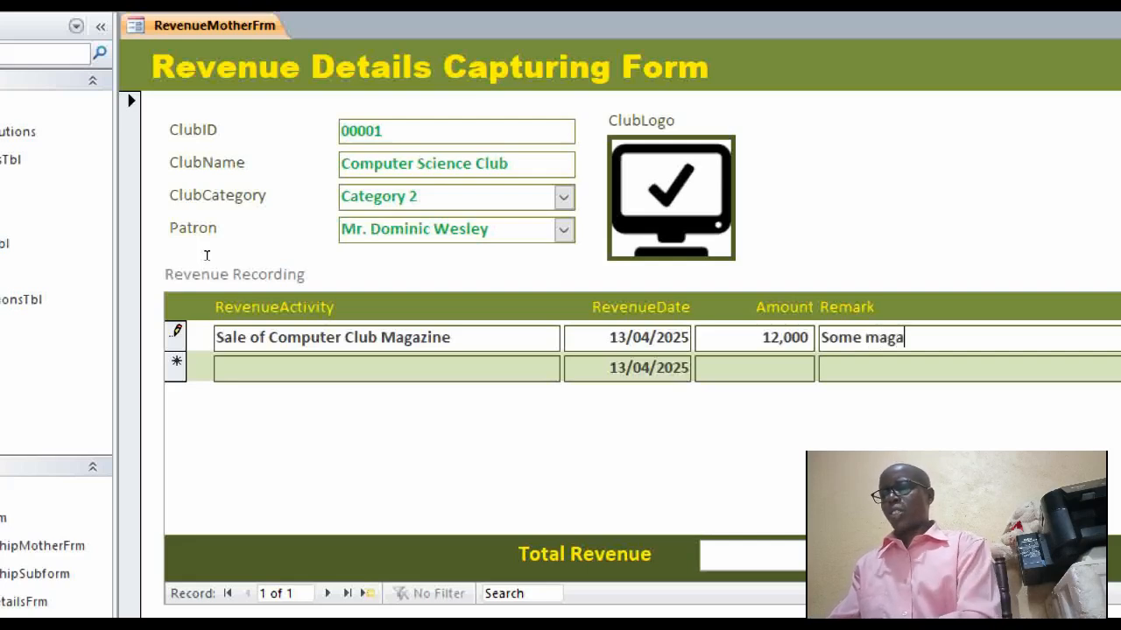
{"action": "type", "text": "zines "}
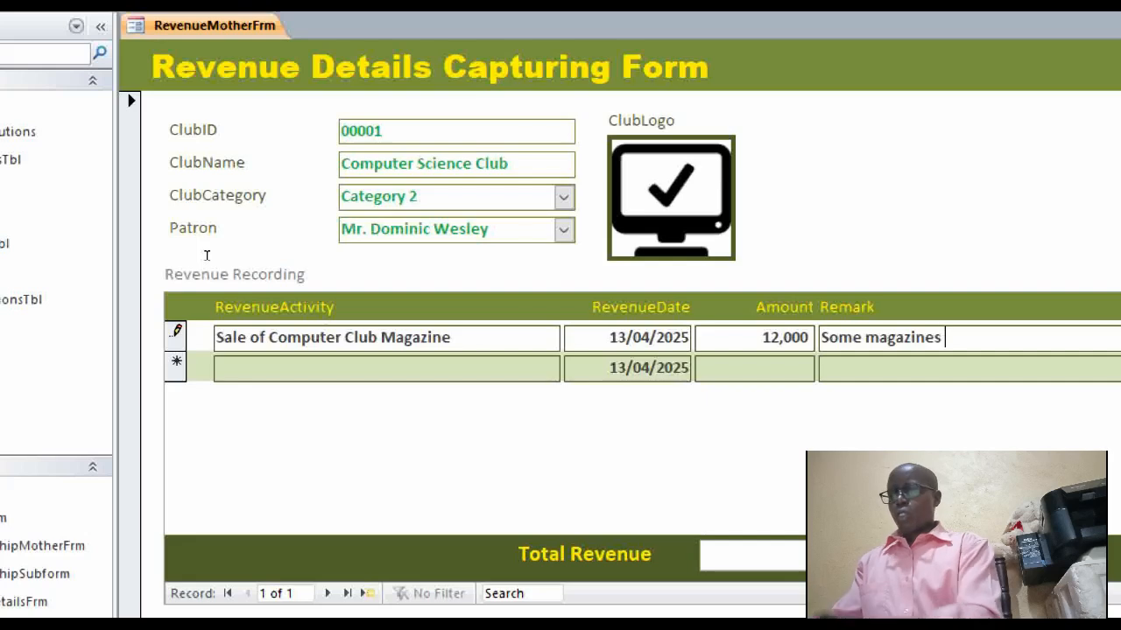
{"action": "type", "text": "to be "}
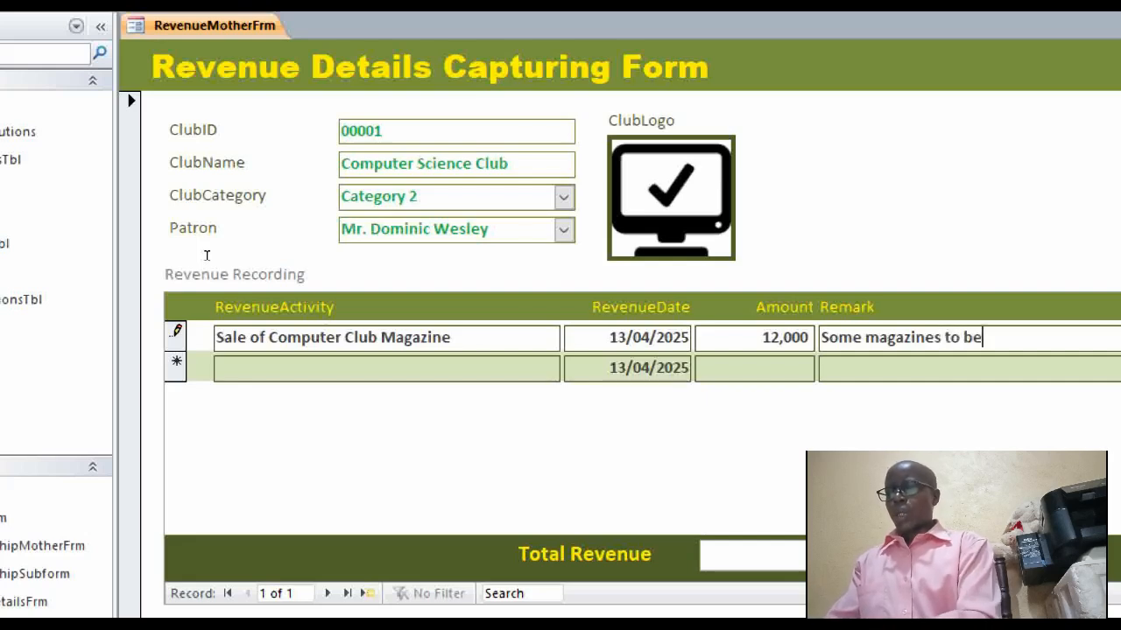
{"action": "type", "text": "so"}
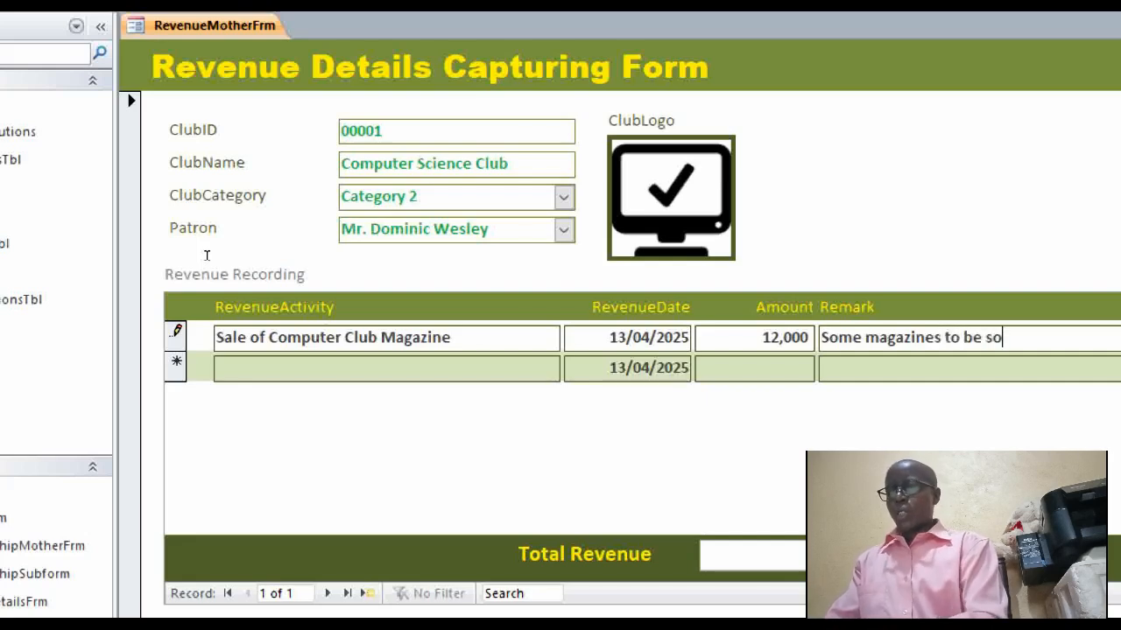
{"action": "type", "text": "ld later"}
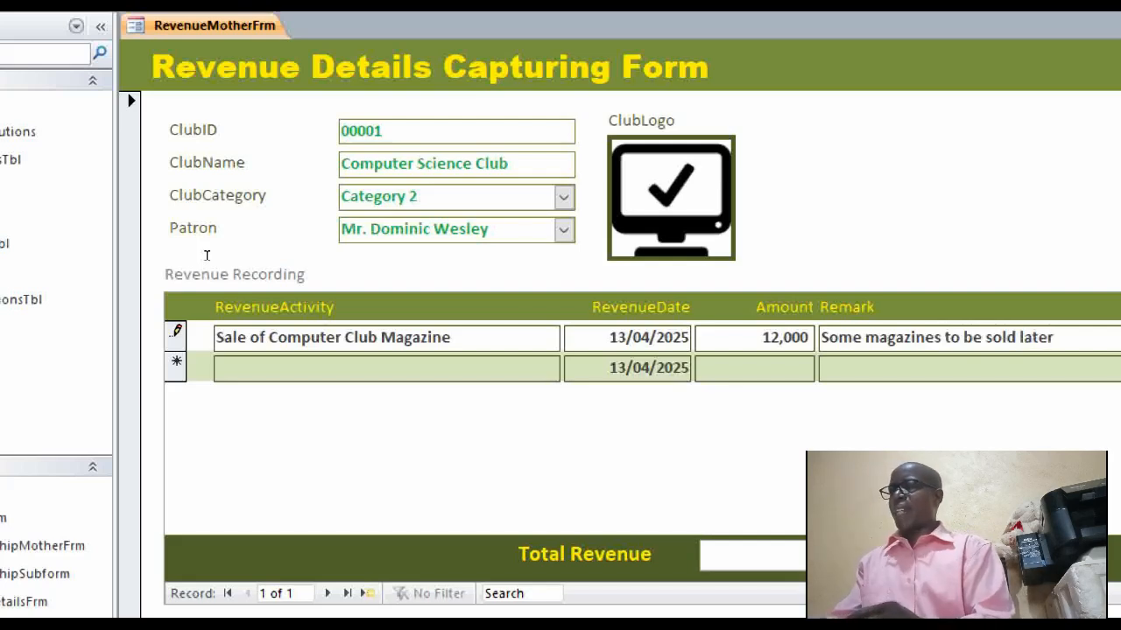
{"action": "key", "text": "Tab"}
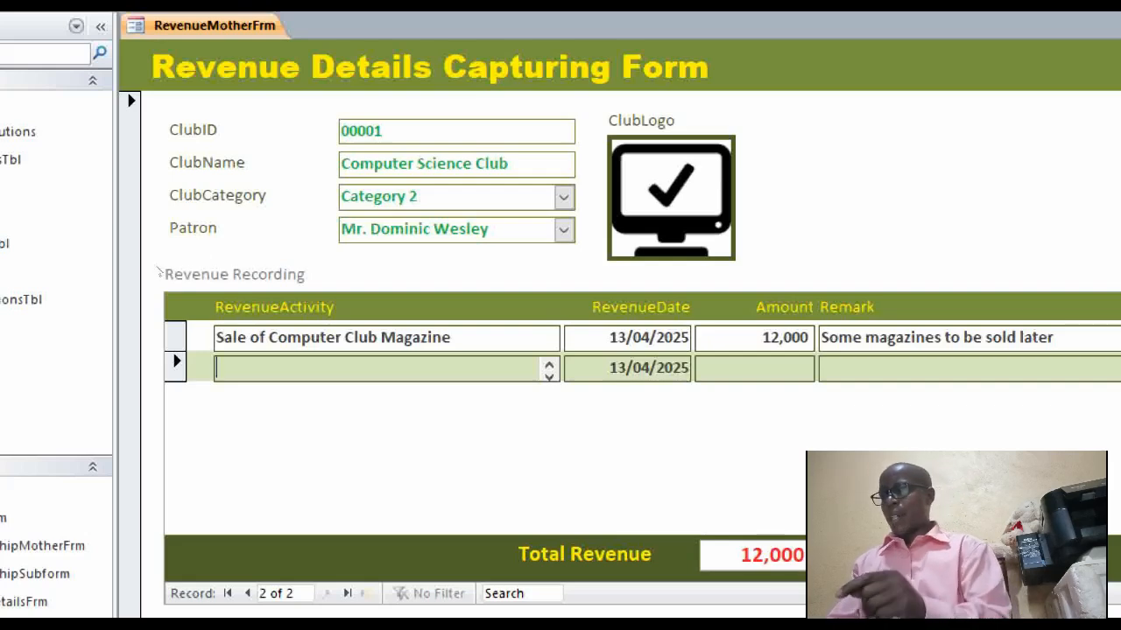
Step: Enter "Designing Motivational Badges" as the second record's revenue activity and keep its default date
{"action": "type", "text": "Des"}
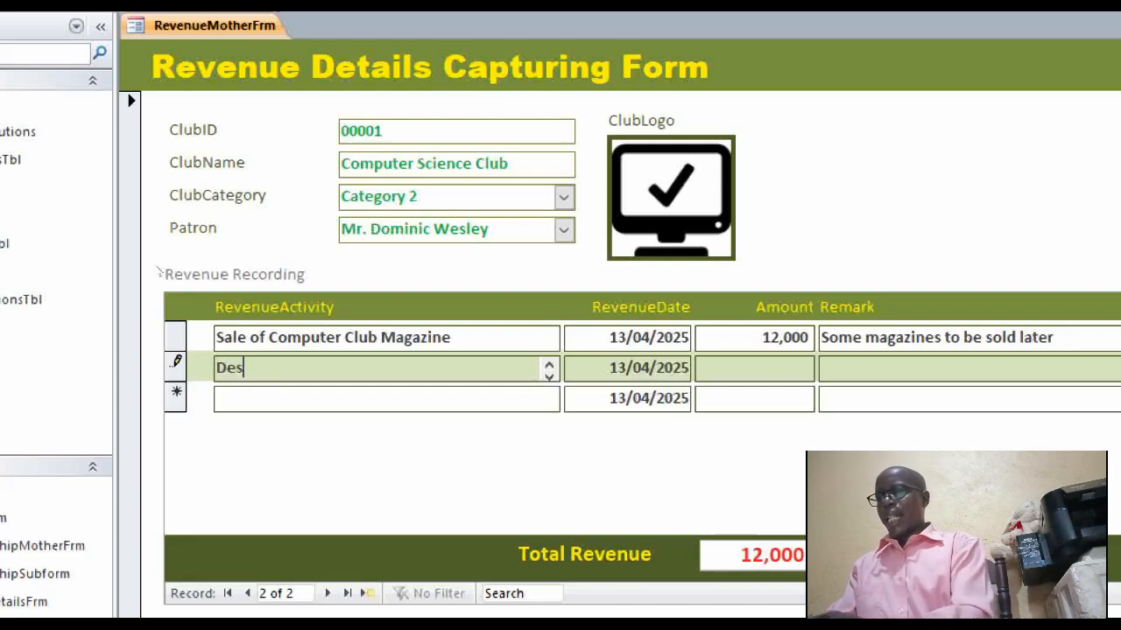
{"action": "type", "text": "igning "}
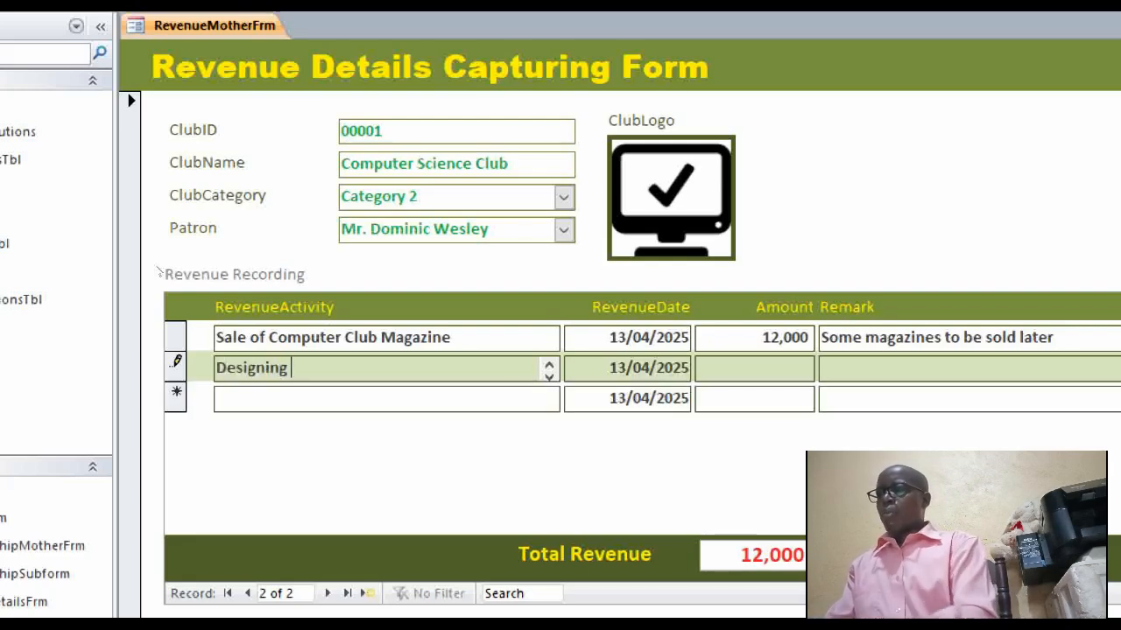
{"action": "type", "text": "Mo"}
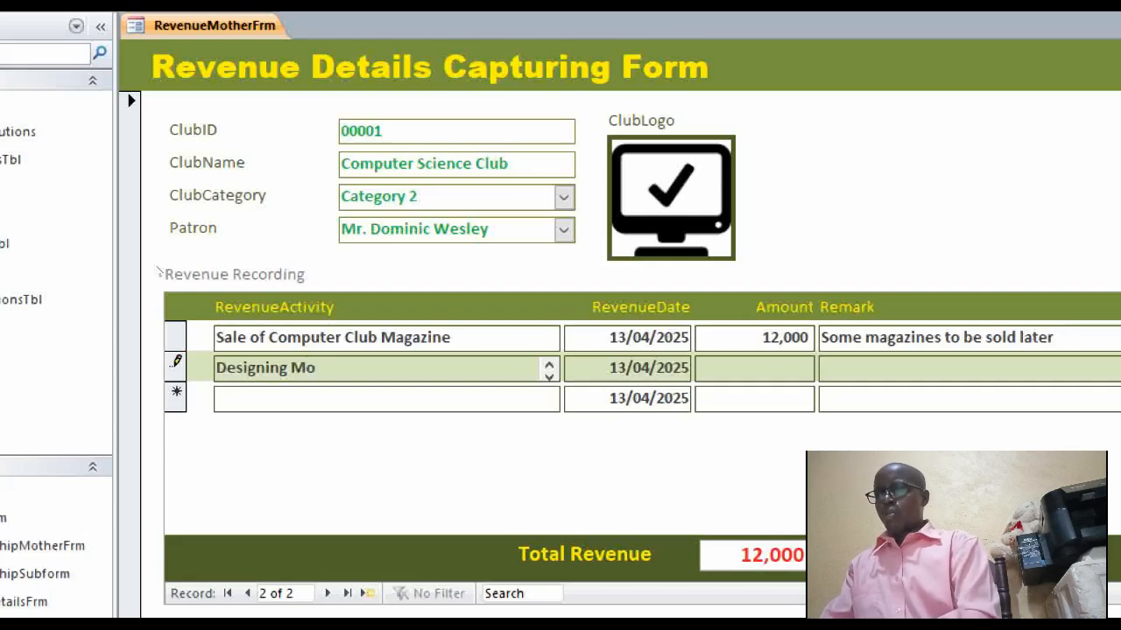
{"action": "type", "text": "tivat"}
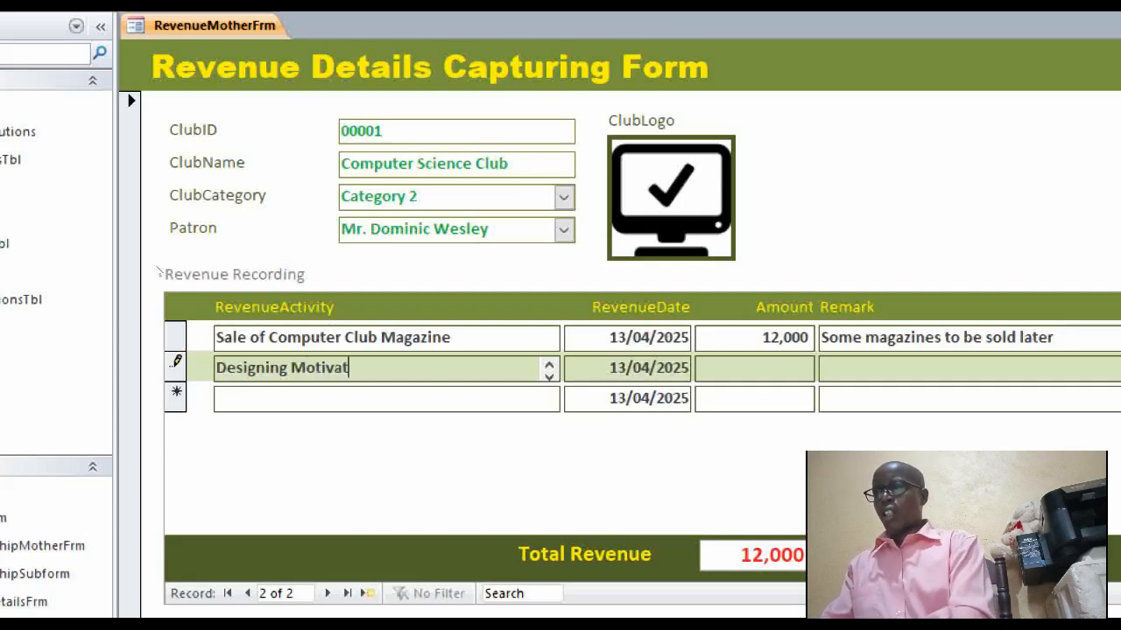
{"action": "type", "text": "ional "}
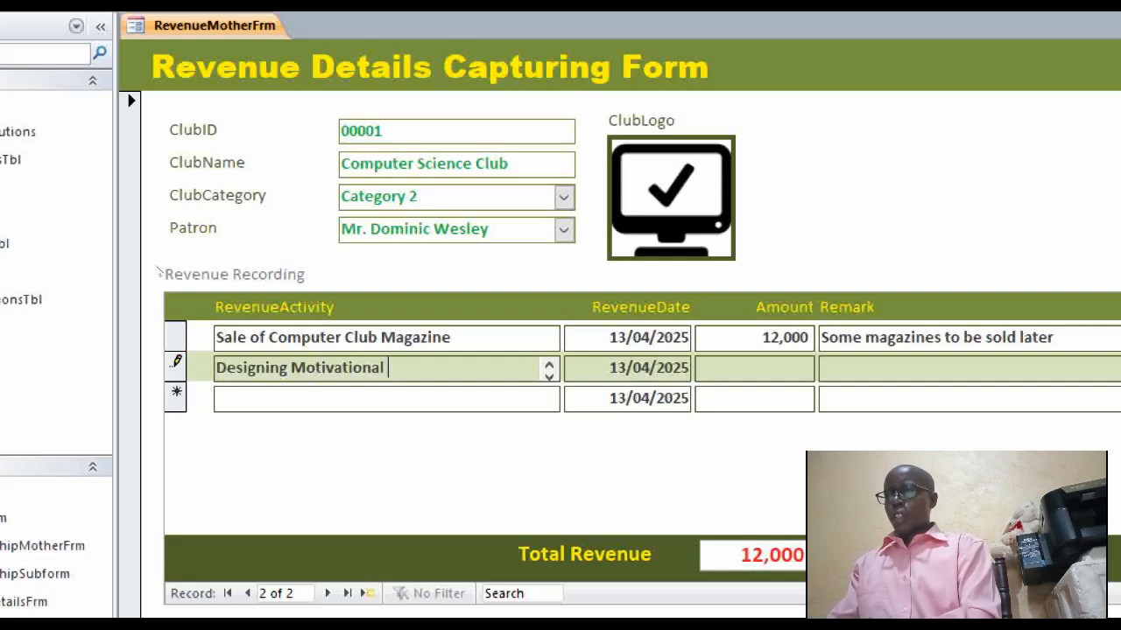
{"action": "type", "text": "Badges"}
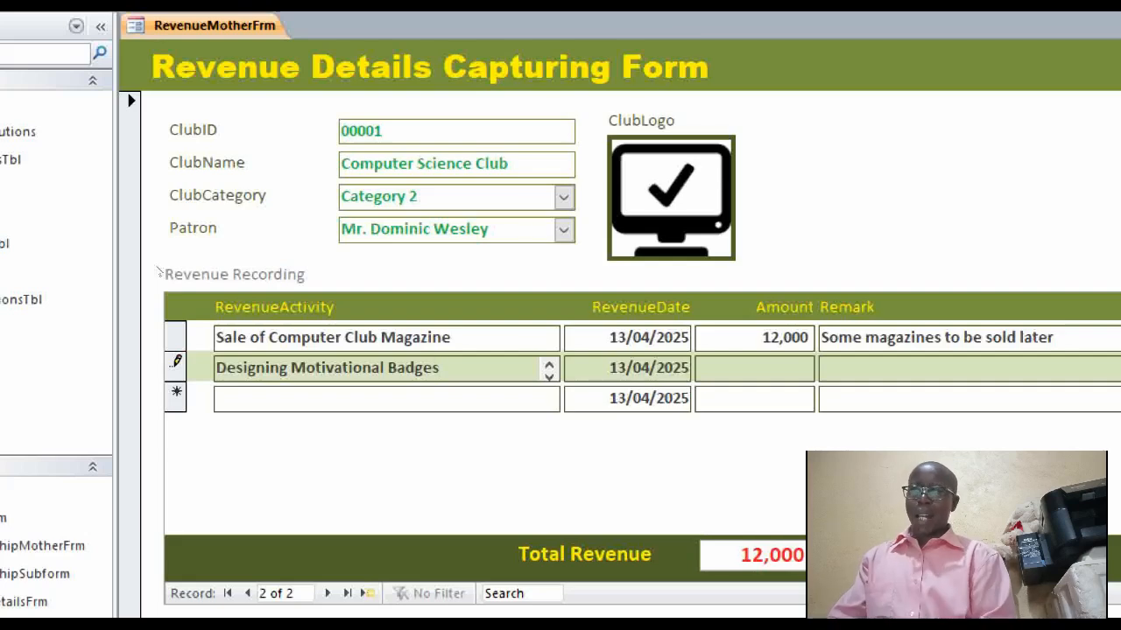
{"action": "key", "text": "Tab"}
{"action": "key", "text": "Tab"}
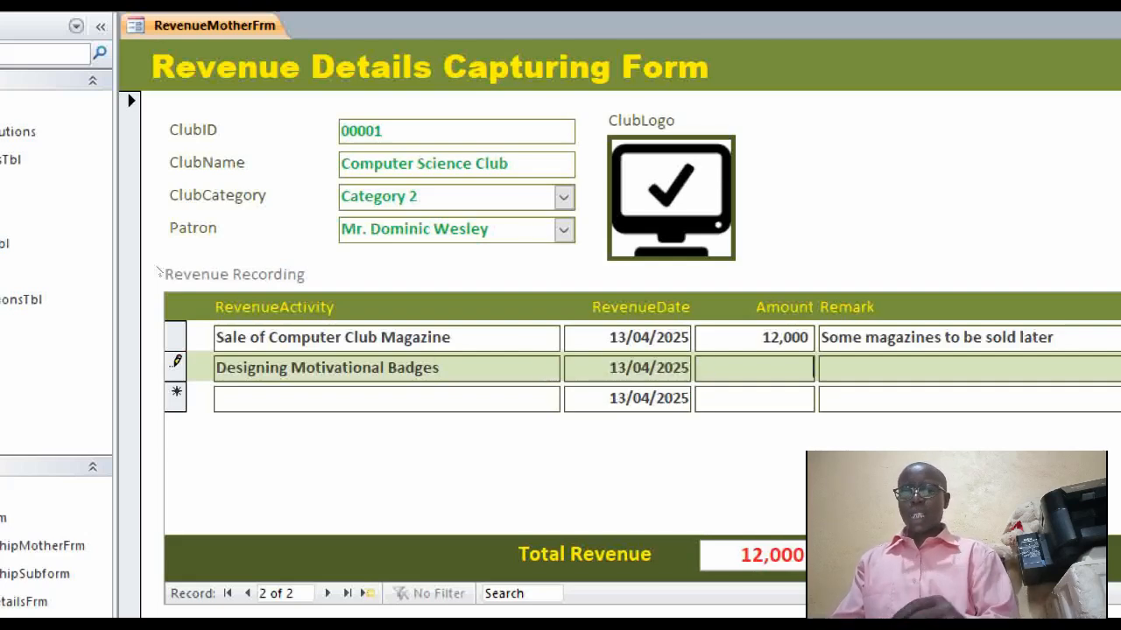
Step: Set the badges record's amount to 4000, leave its remark empty, and save it by returning to the magazine sale record
{"action": "type", "text": "4000"}
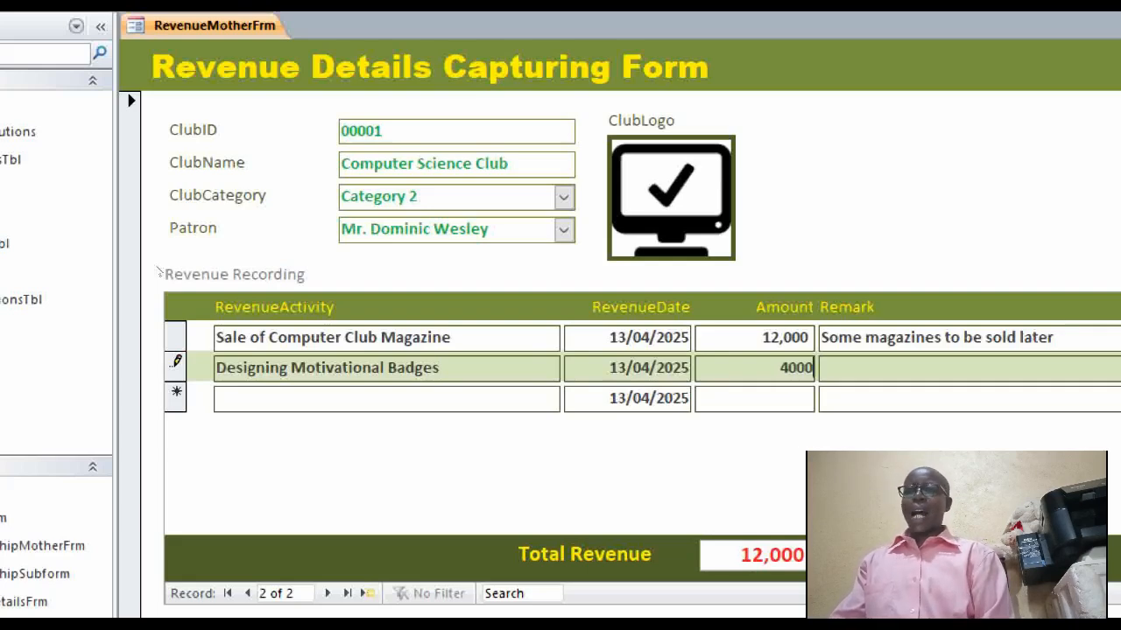
{"action": "key", "text": "Tab"}
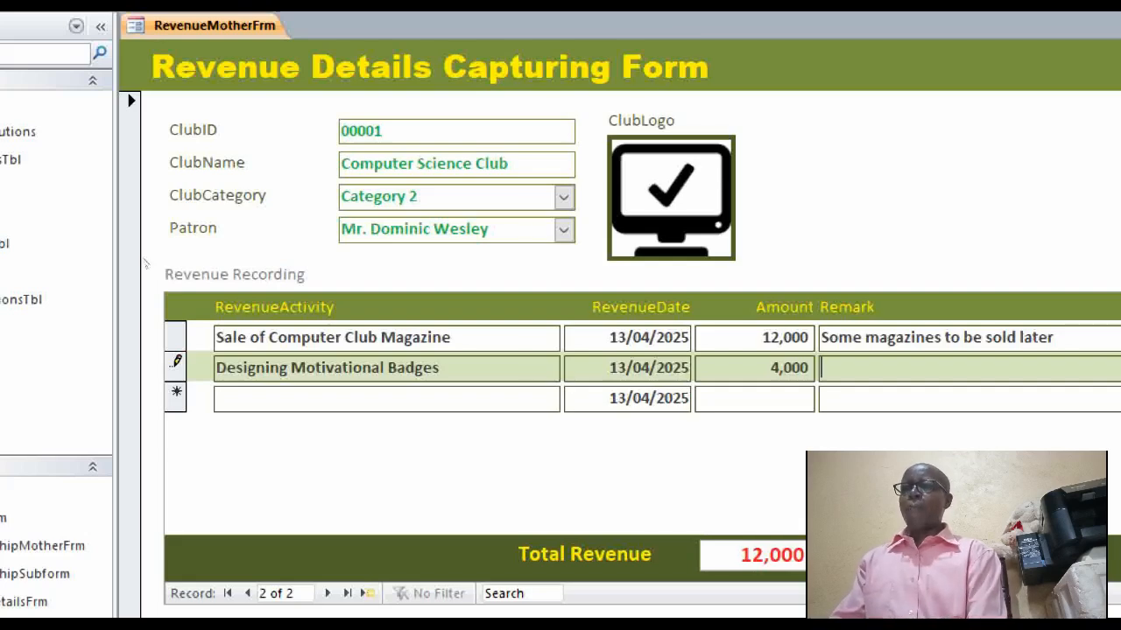
{"action": "left_click", "coordinate": [783, 338]}
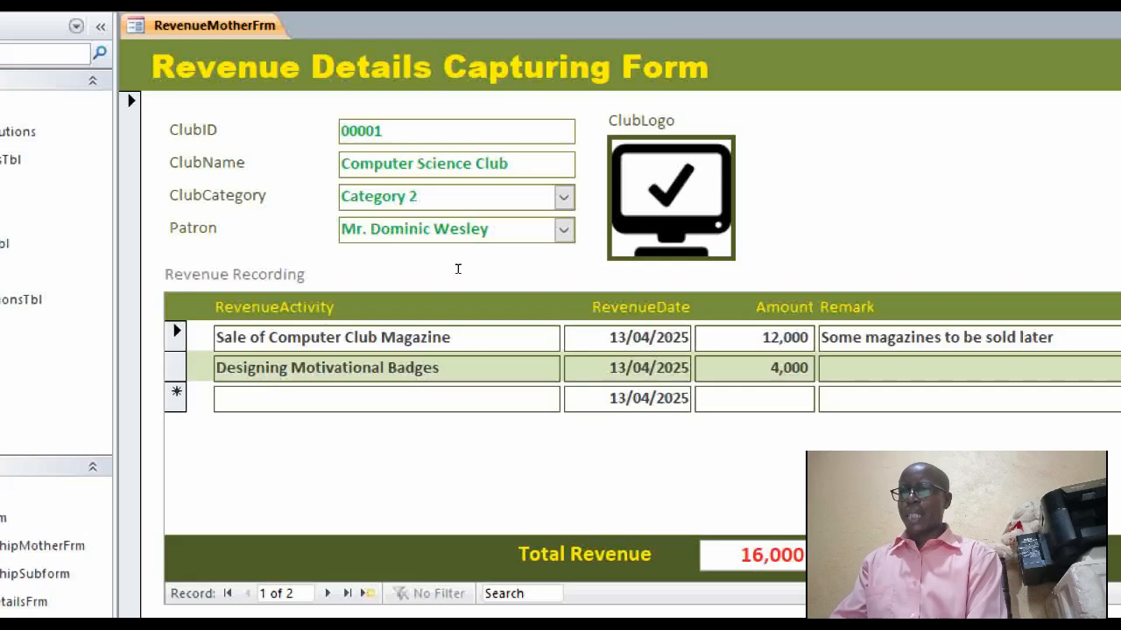
{"action": "key", "text": "Down"}
{"action": "key", "text": "Up"}
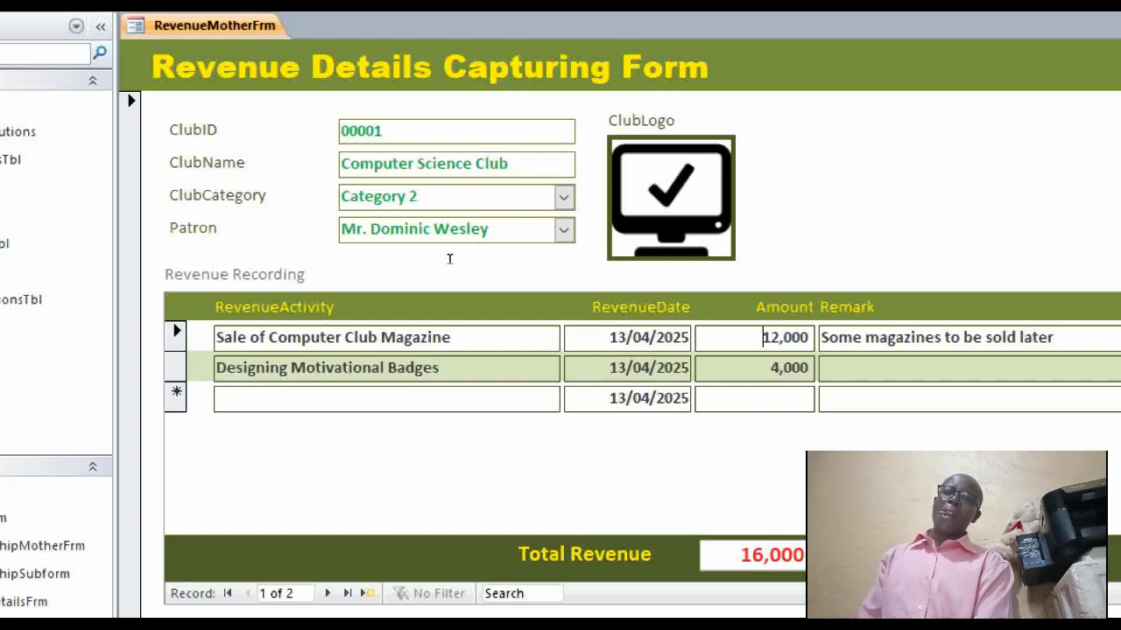